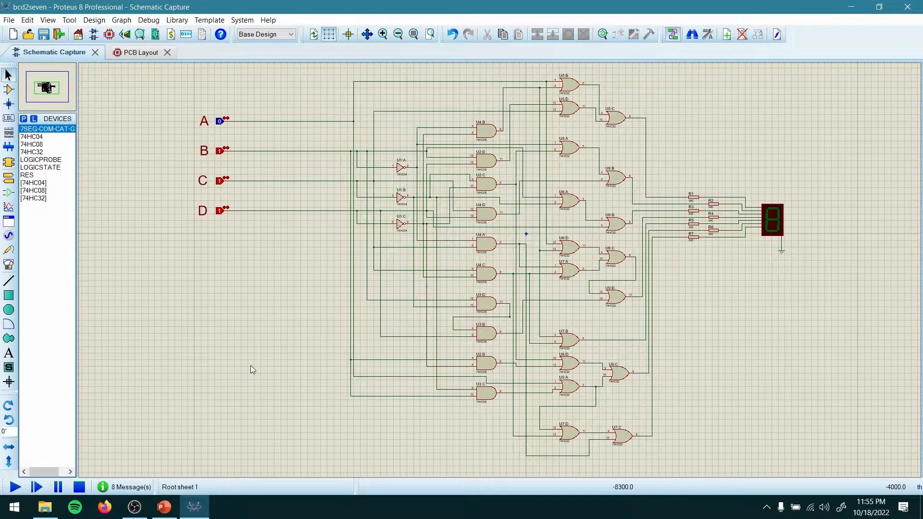
# Run the circuit simulation and examine the digit shown on the seven-segment display.
pyautogui.click(8, 489)
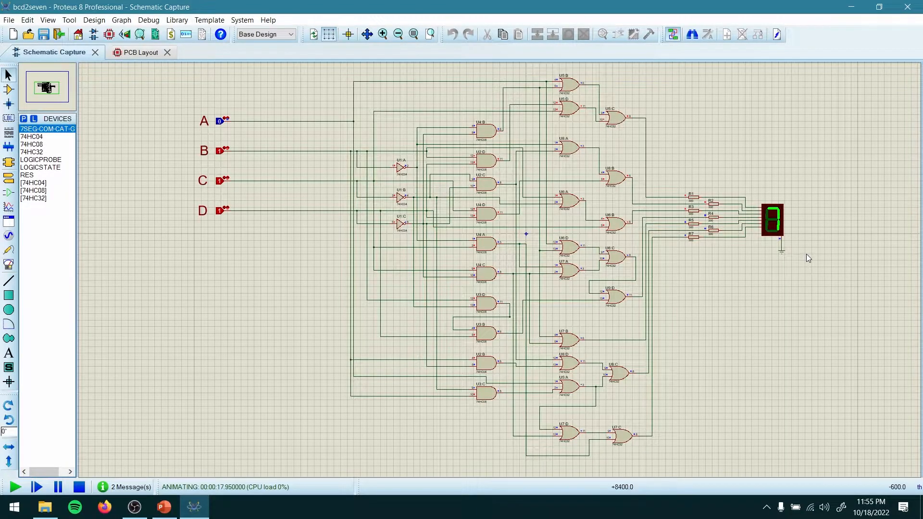
pyautogui.scroll(1, 806, 254)
pyautogui.scroll(1, 477, 274)
pyautogui.scroll(1, 495, 280)
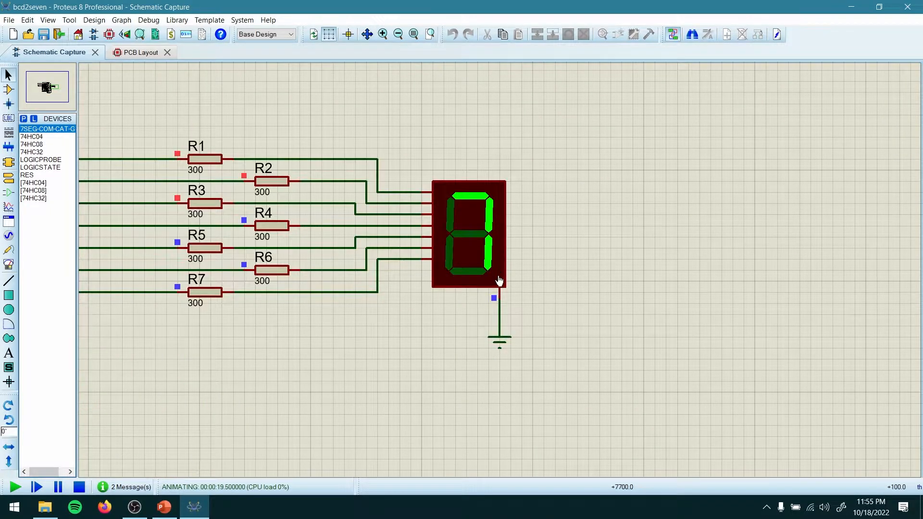
pyautogui.scroll(1, 499, 280)
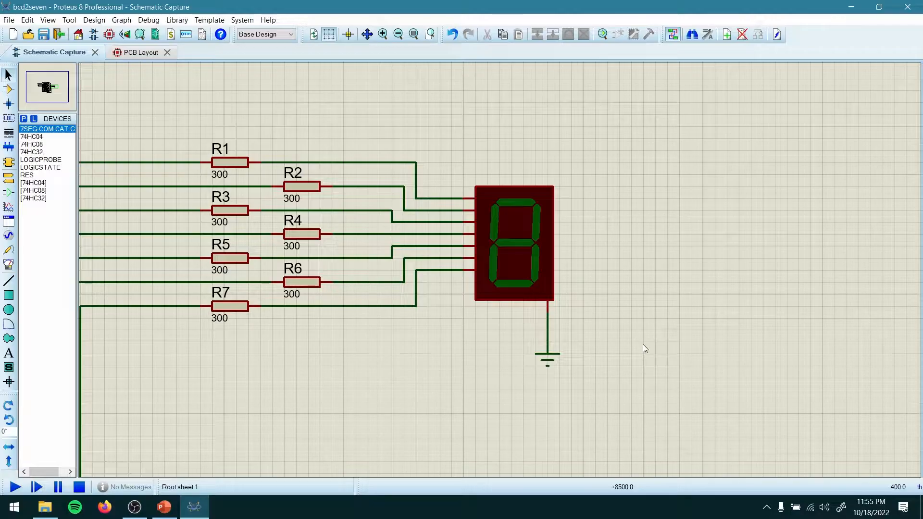
# Find the 74HC02 quadruple 2-input NOR gate in the device library and add it to the project's device list.
pyautogui.scroll(-3, 481, 327)
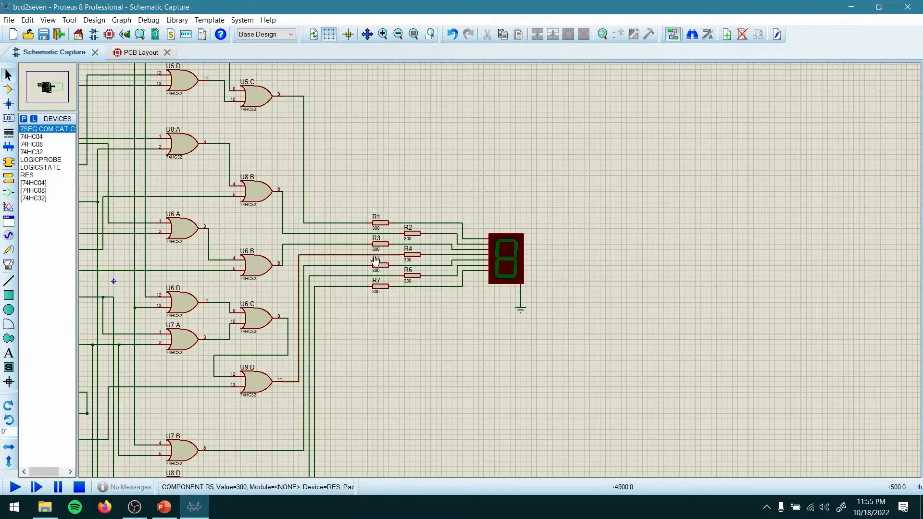
pyautogui.scroll(-1, 376, 261)
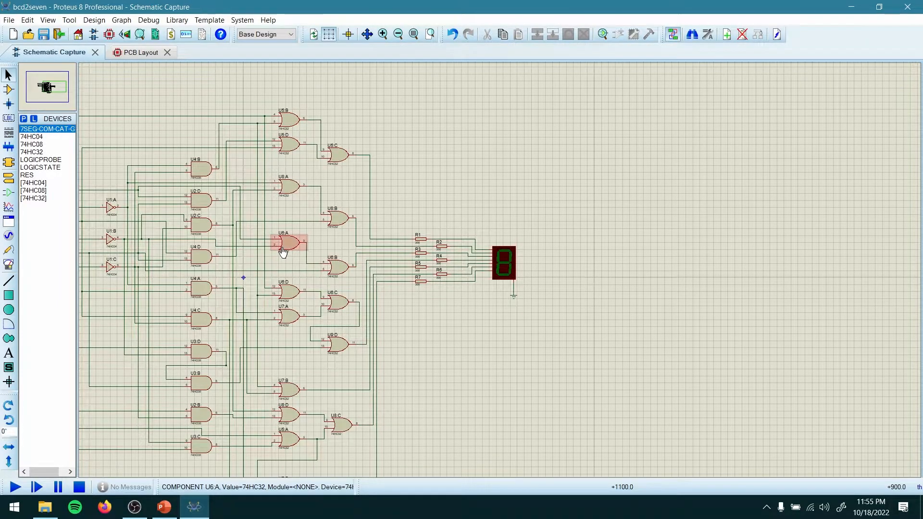
pyautogui.scroll(1, 287, 248)
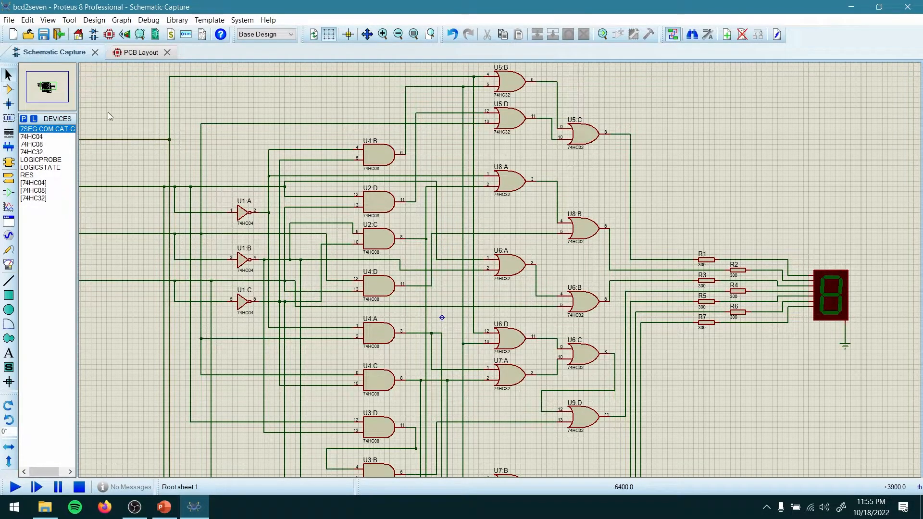
pyautogui.click(11, 92)
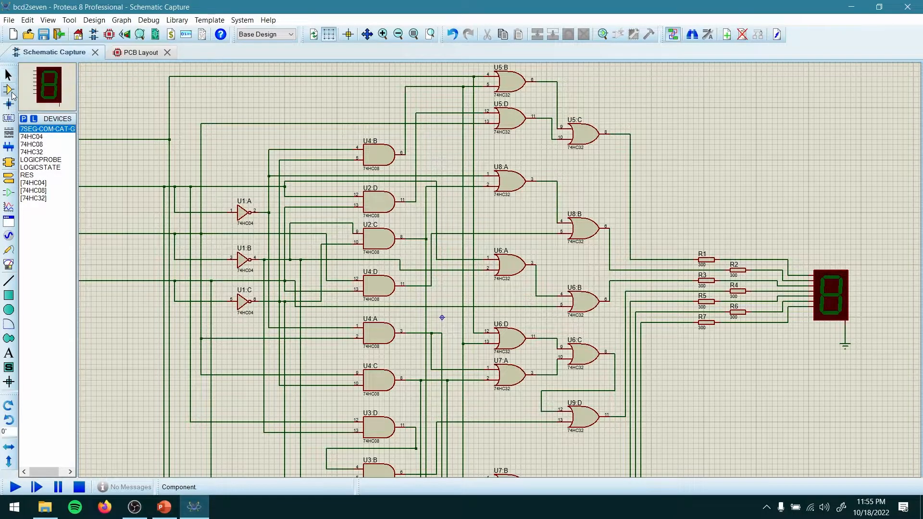
pyautogui.click(24, 118)
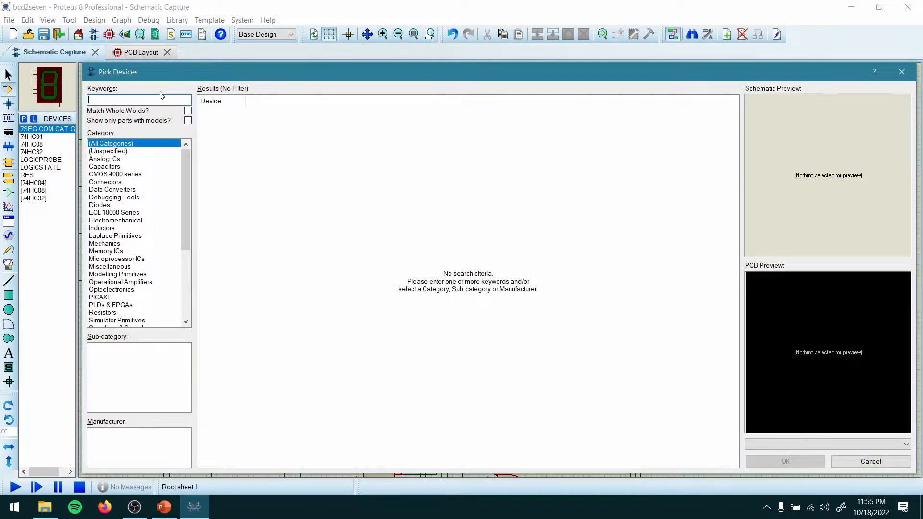
pyautogui.write('74hc')
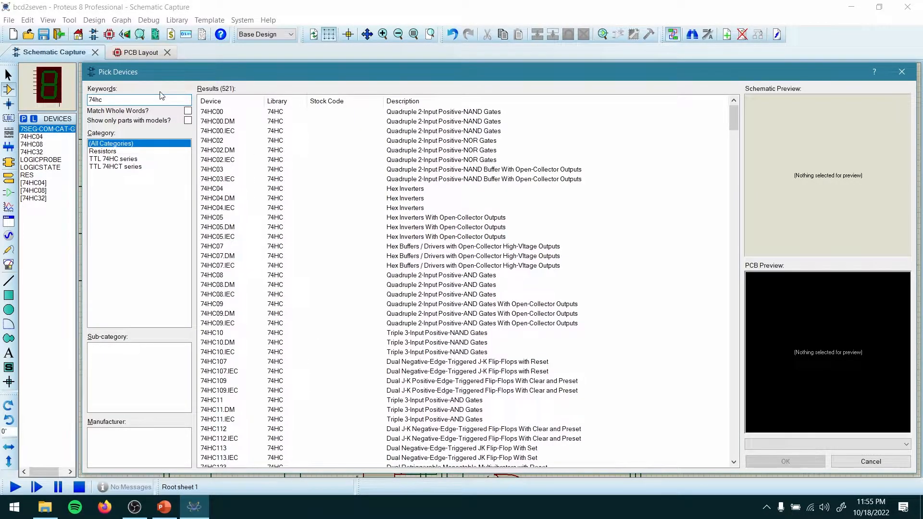
pyautogui.write('02')
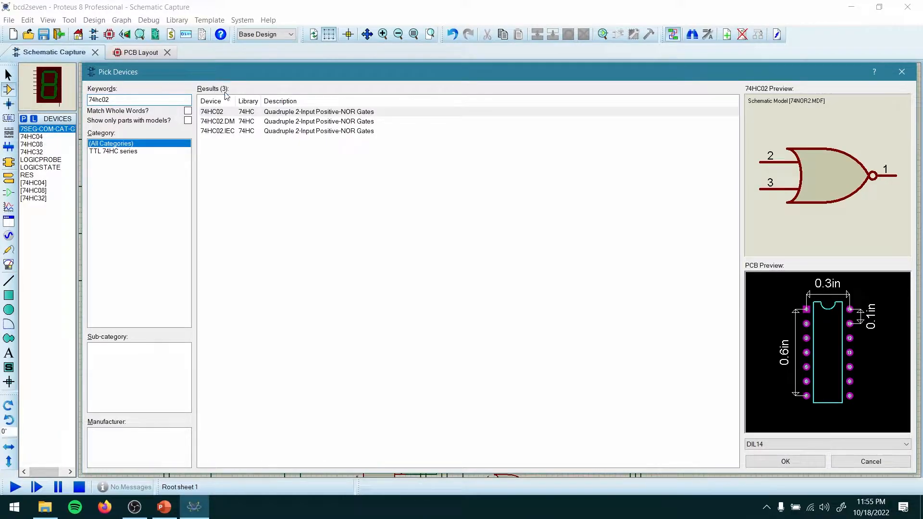
pyautogui.click(295, 115)
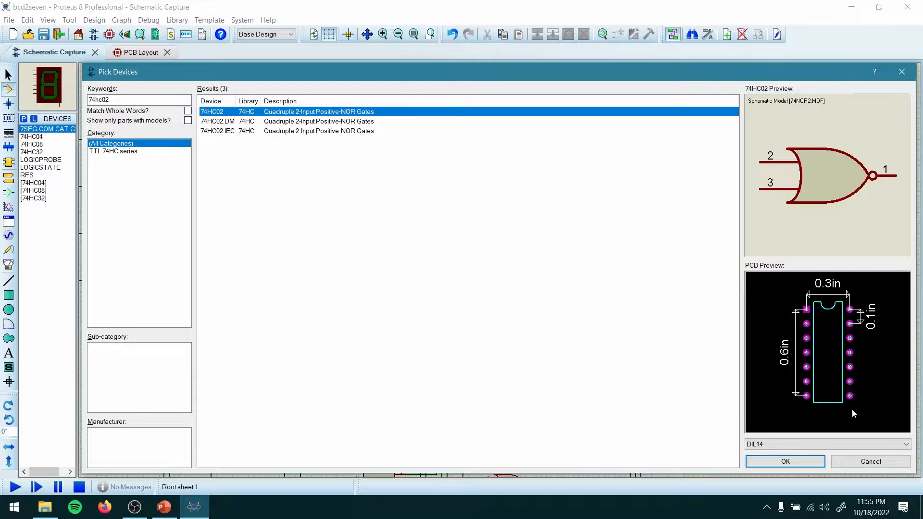
pyautogui.click(800, 458)
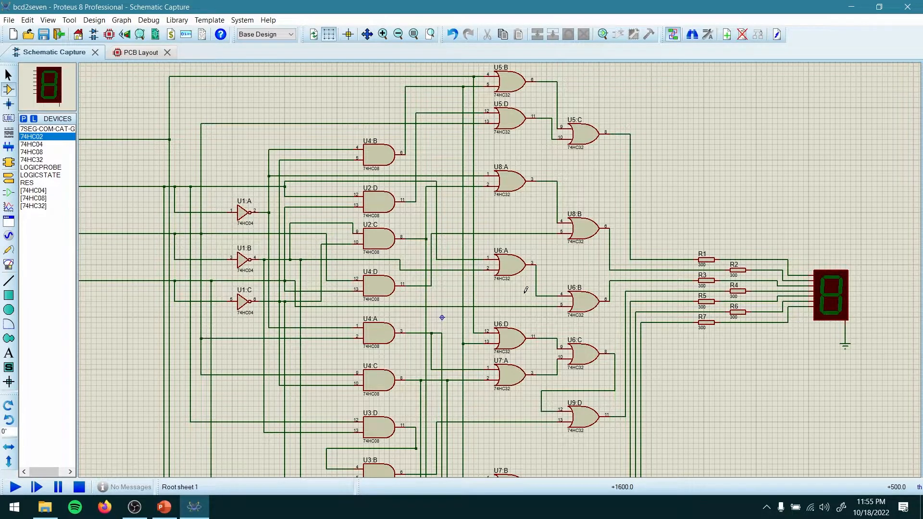
# Inspect the PCB package assigned to OR gate U6:A and its footprint preview, leaving its properties as they are.
pyautogui.scroll(3, 512, 259)
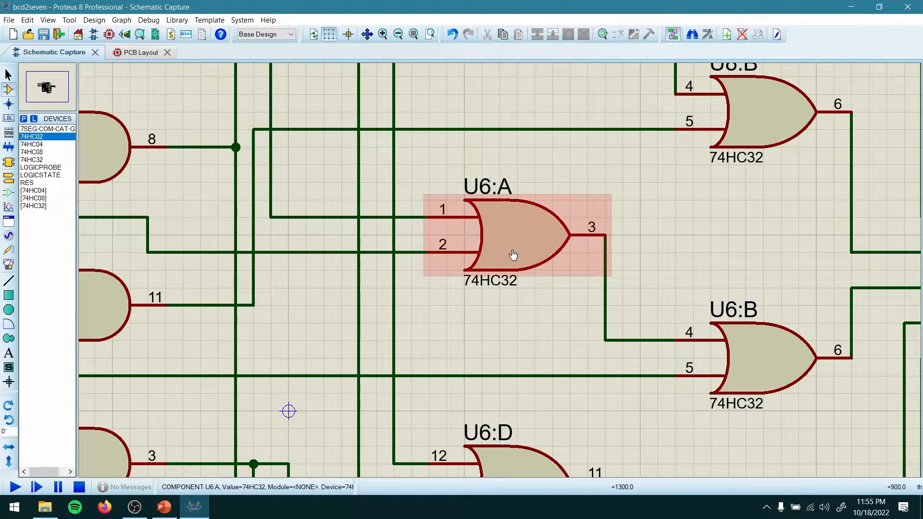
pyautogui.doubleClick(518, 224)
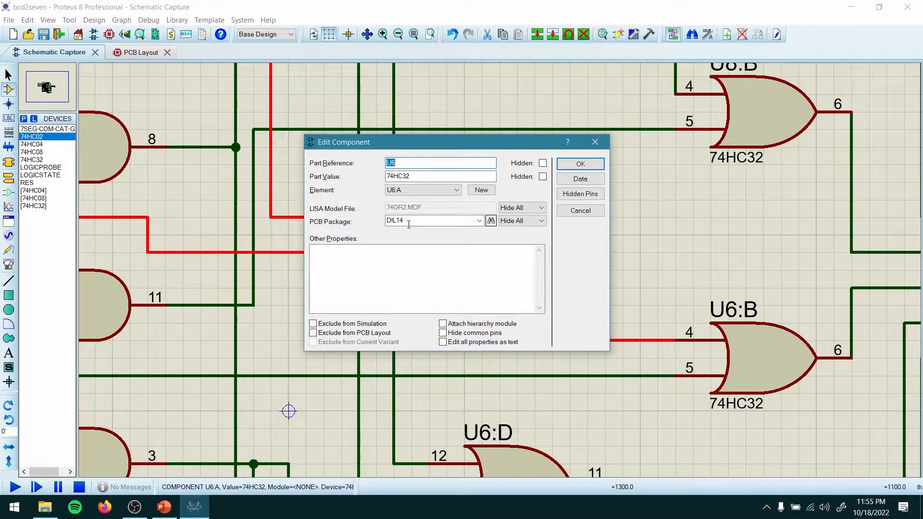
pyautogui.click(491, 221)
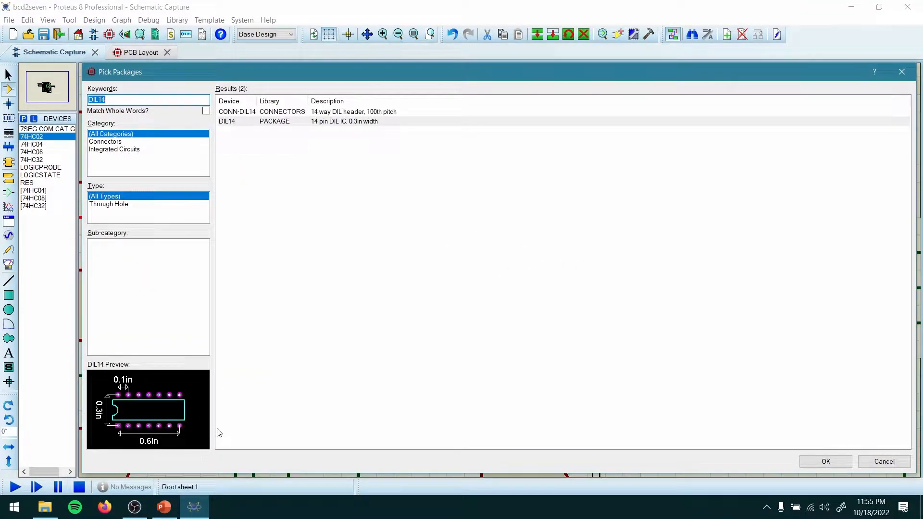
pyautogui.click(901, 72)
pyautogui.click(598, 164)
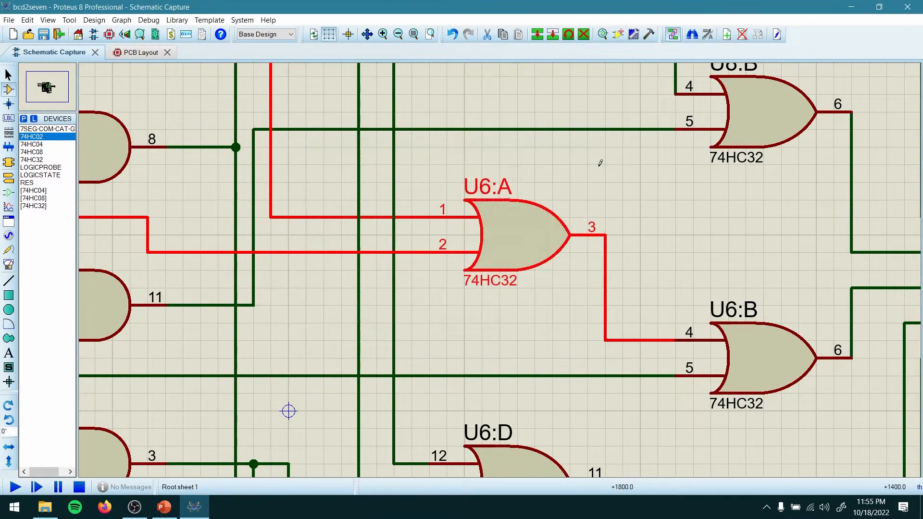
# Check the seven-segment display's component properties for a PCB package setting.
pyautogui.scroll(-2, 502, 274)
pyautogui.scroll(-2, 651, 335)
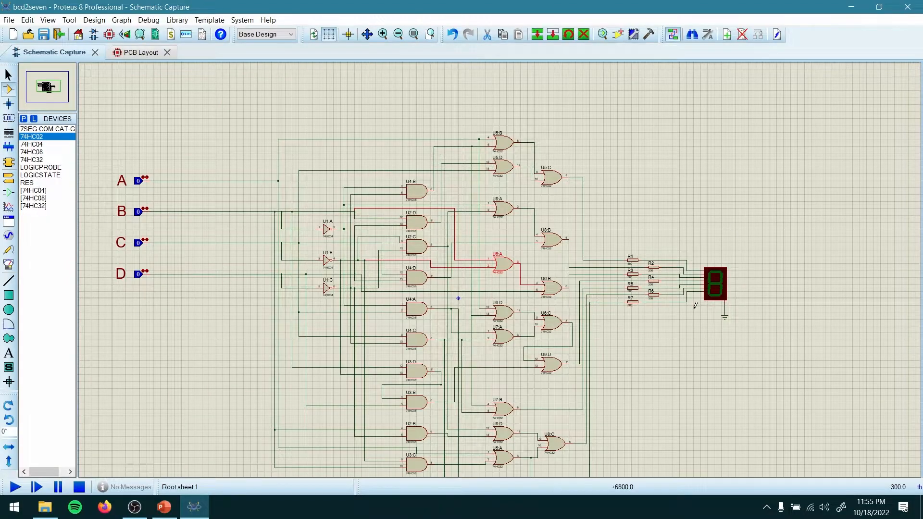
pyautogui.scroll(3, 507, 266)
pyautogui.scroll(1, 502, 266)
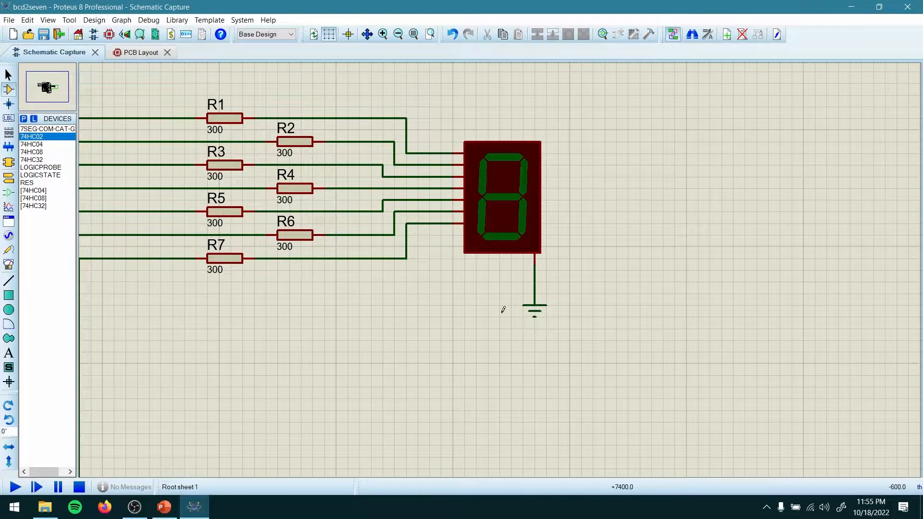
pyautogui.doubleClick(511, 243)
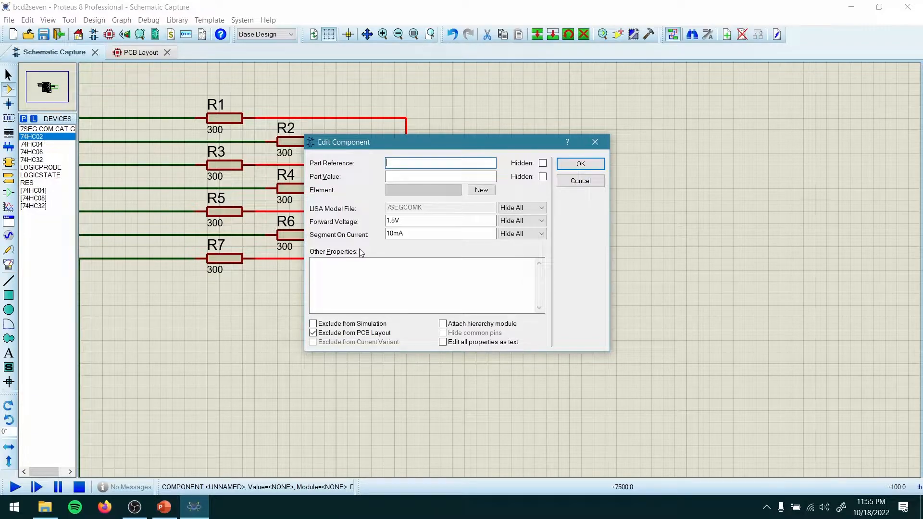
pyautogui.click(592, 142)
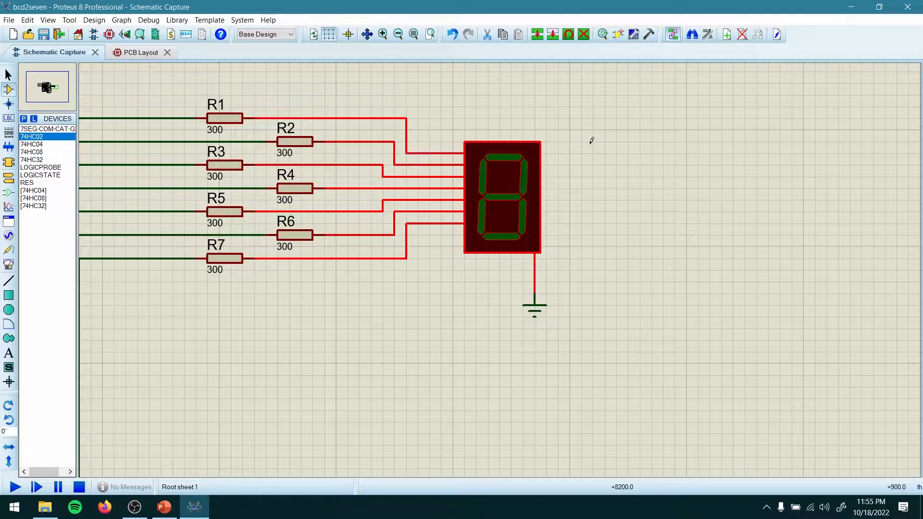
# Include the seven-segment display in the PCB layout by turning off its Exclude from PCB Layout option.
pyautogui.doubleClick(526, 198)
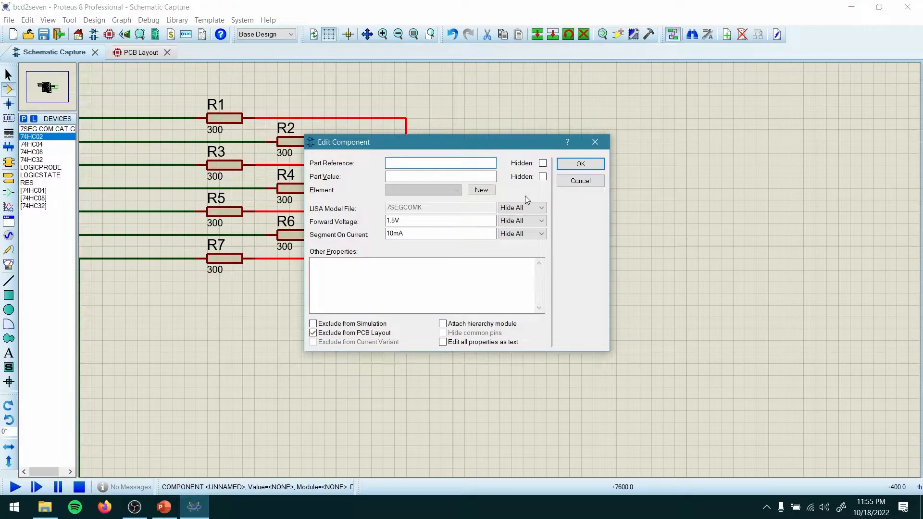
pyautogui.click(314, 334)
pyautogui.click(580, 165)
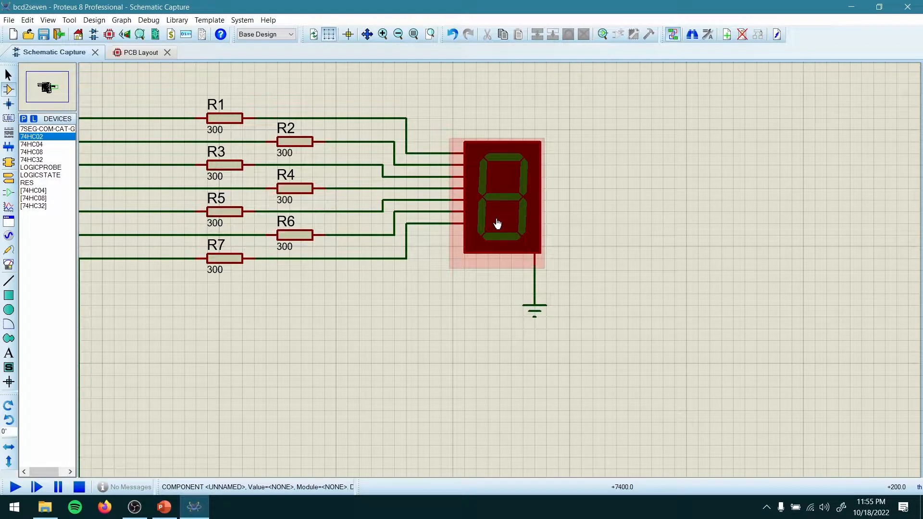
# Use the Packaging Tool on the seven-segment display to add the 7SEG-56 single-digit package, found with the keyword 7seg.
pyautogui.rightClick(520, 179)
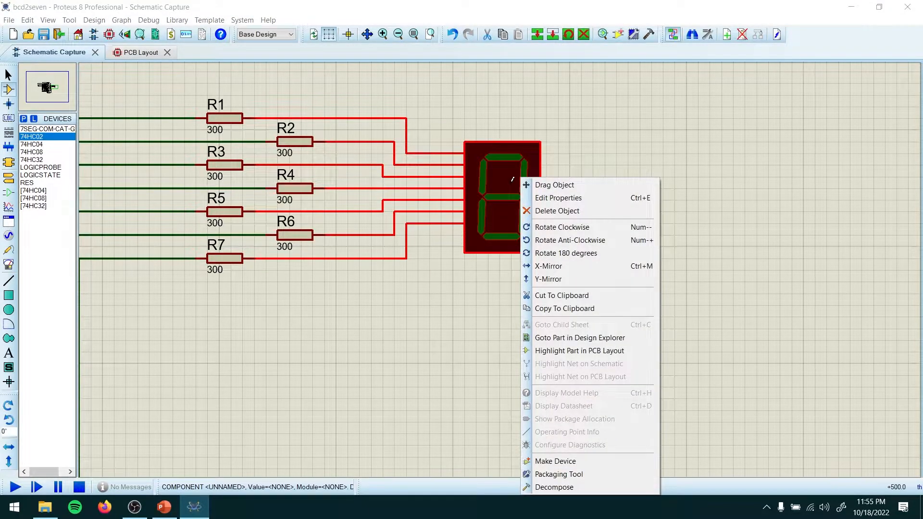
pyautogui.click(581, 475)
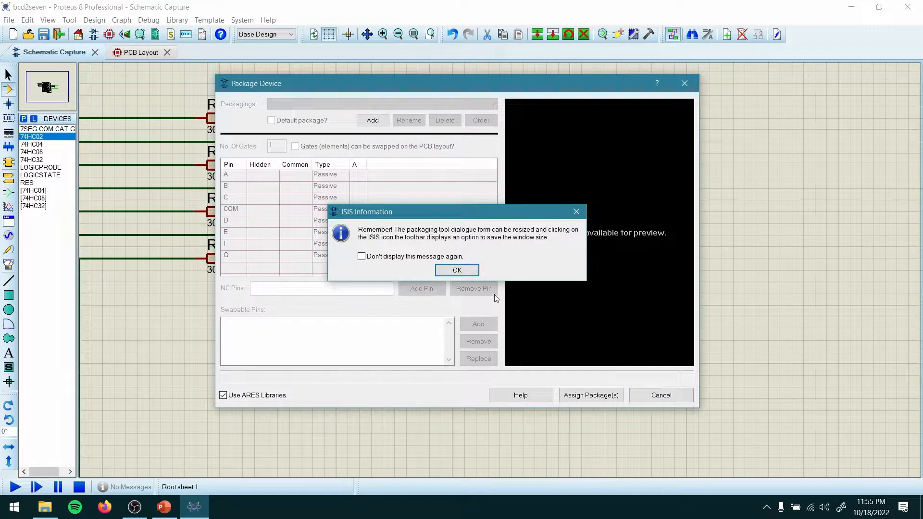
pyautogui.click(475, 273)
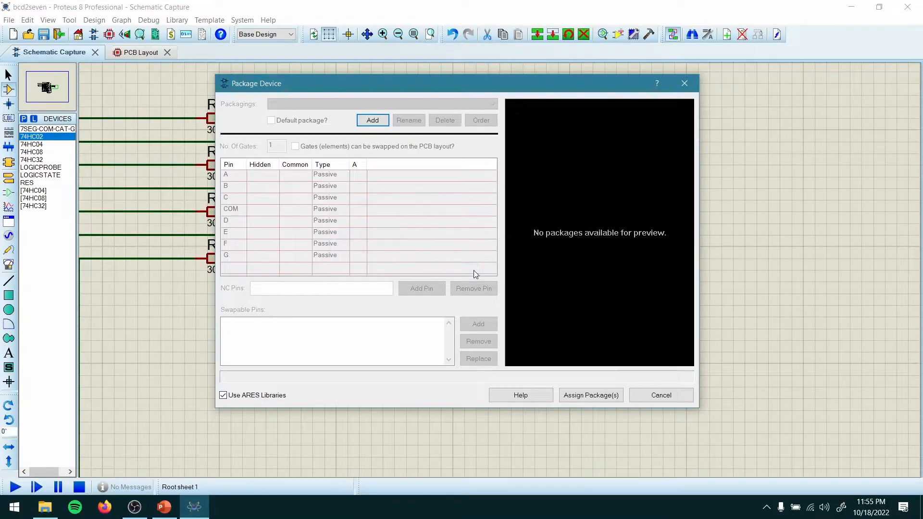
pyautogui.click(373, 120)
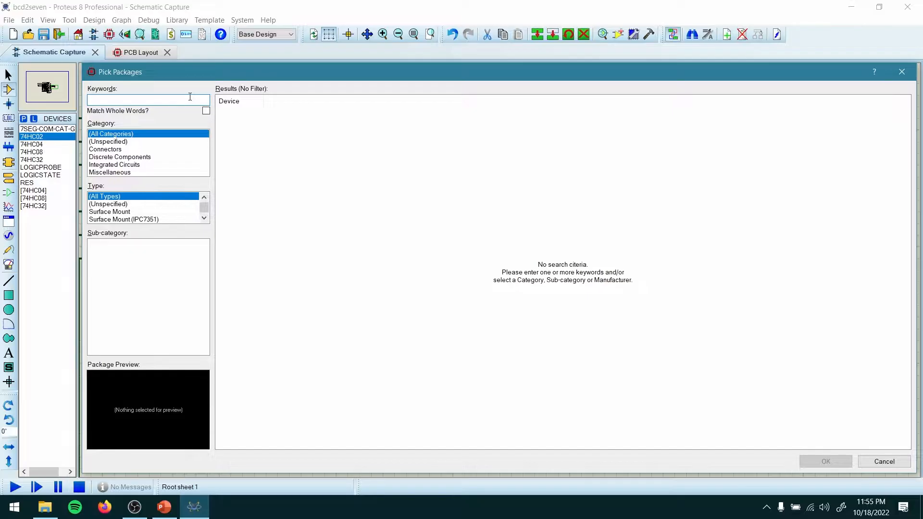
pyautogui.write('7seg')
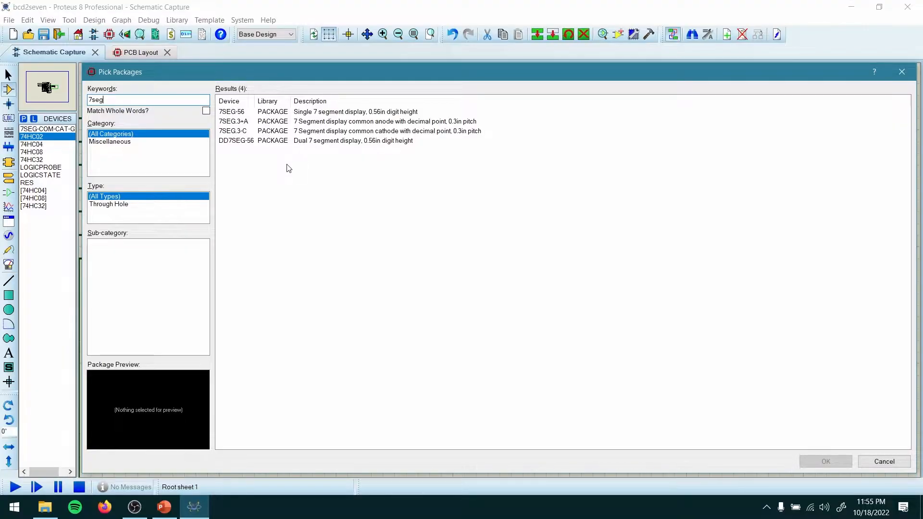
pyautogui.click(346, 114)
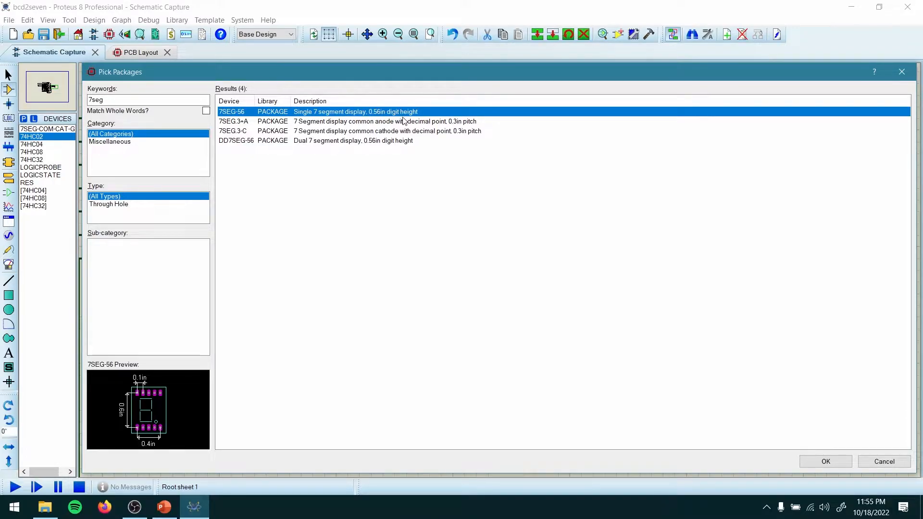
pyautogui.click(816, 461)
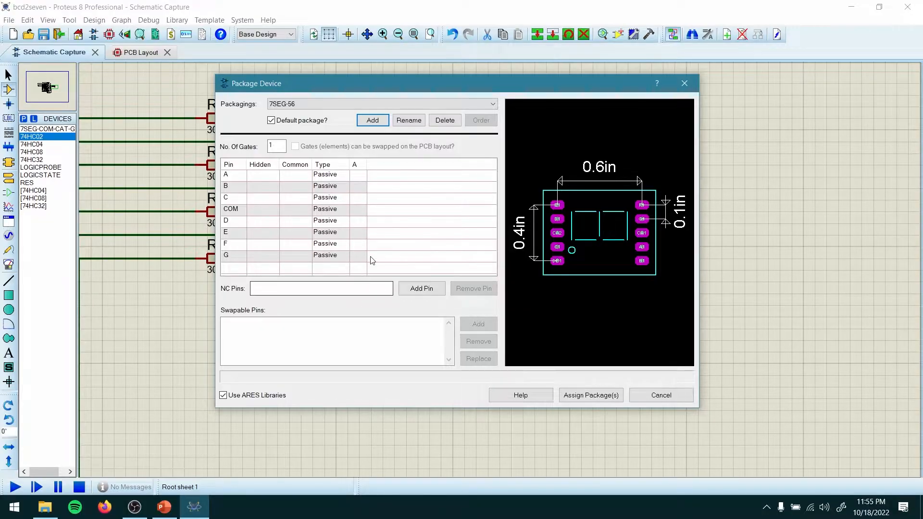
# Map the display's pins A, B, C, COM, D and E to package pads A1, B1, C1, CA1, D1 and E1.
pyautogui.click(361, 177)
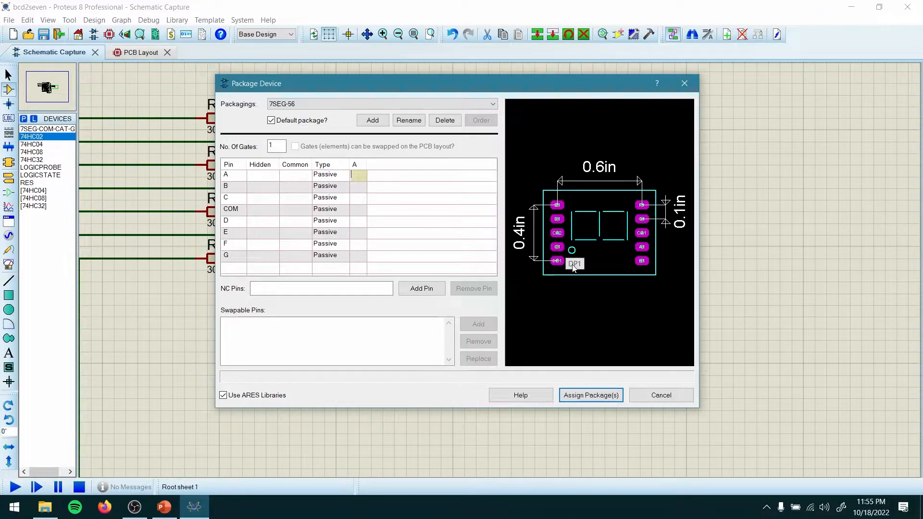
pyautogui.click(644, 250)
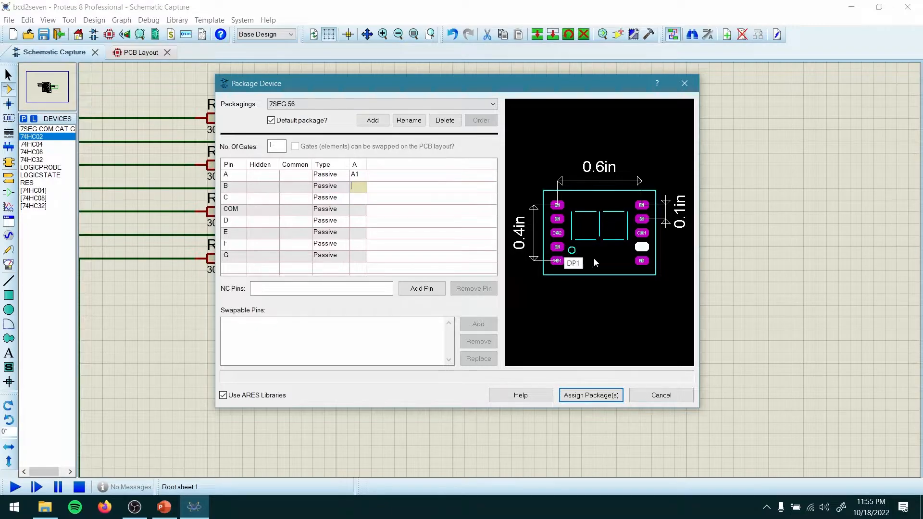
pyautogui.click(642, 261)
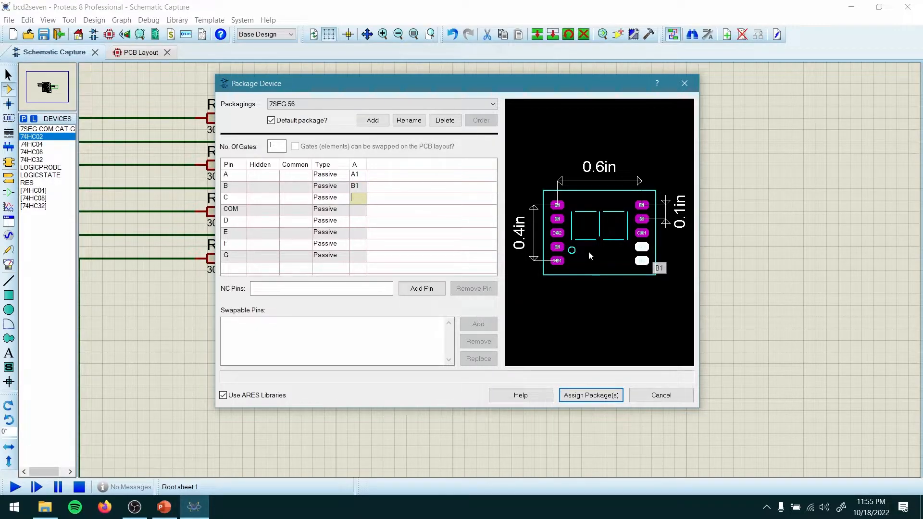
pyautogui.click(557, 248)
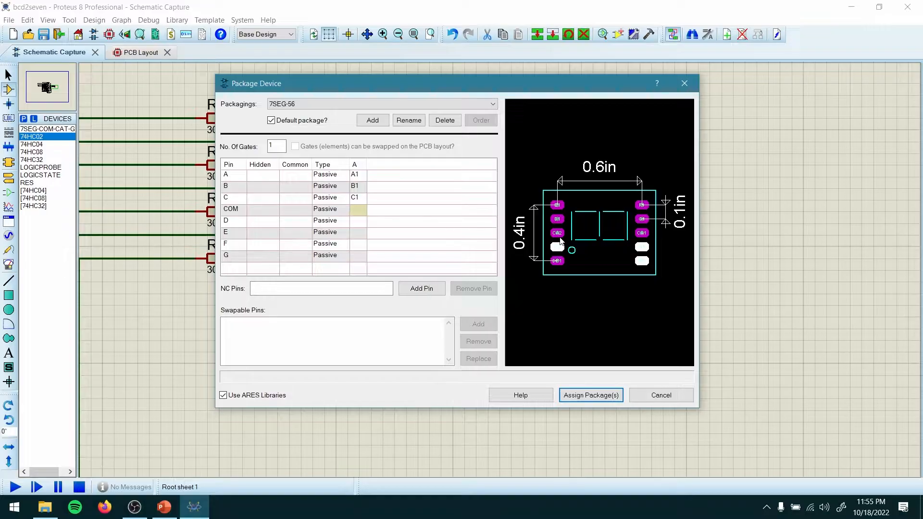
pyautogui.click(644, 235)
pyautogui.click(561, 221)
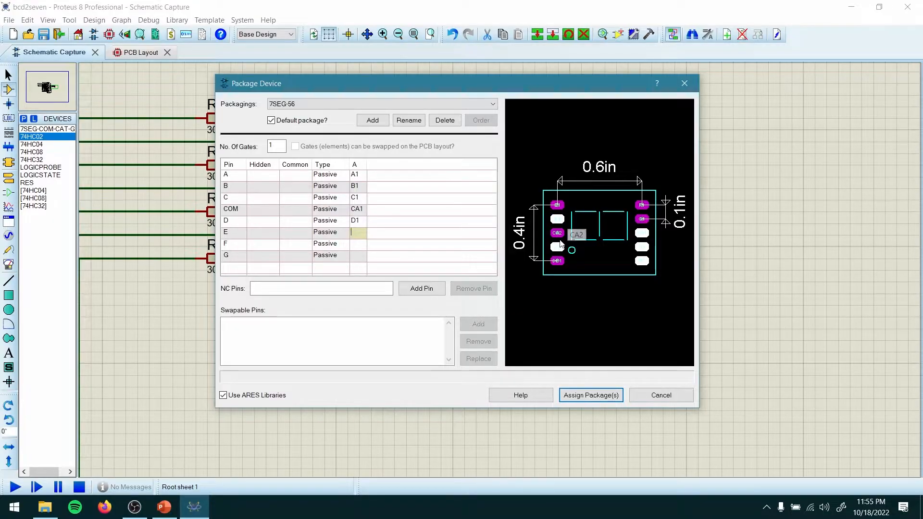
pyautogui.click(558, 207)
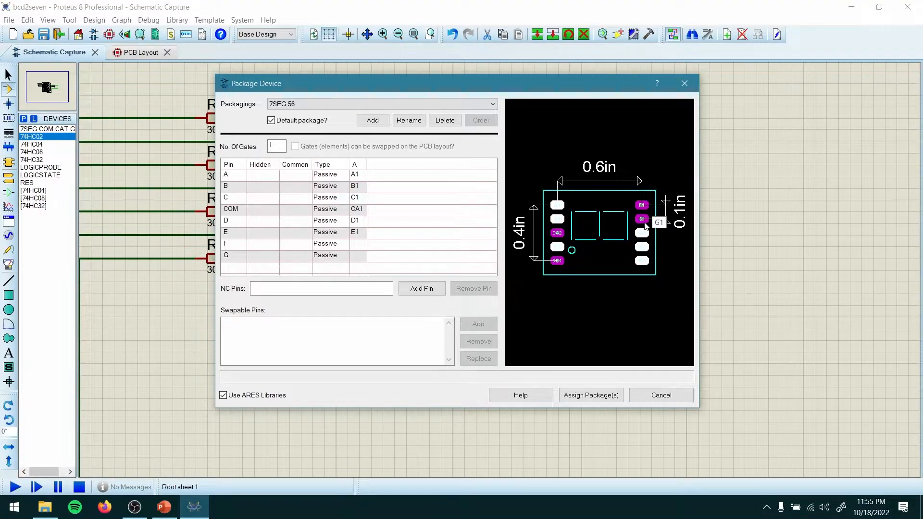
# Map the display's remaining pins in the package pin table, F to pad G1 and G to pad F1.
pyautogui.click(357, 245)
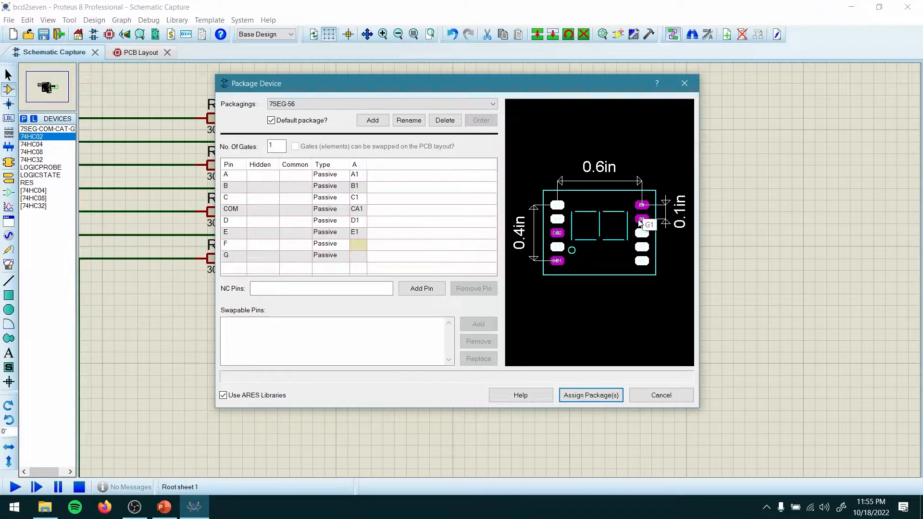
pyautogui.click(641, 221)
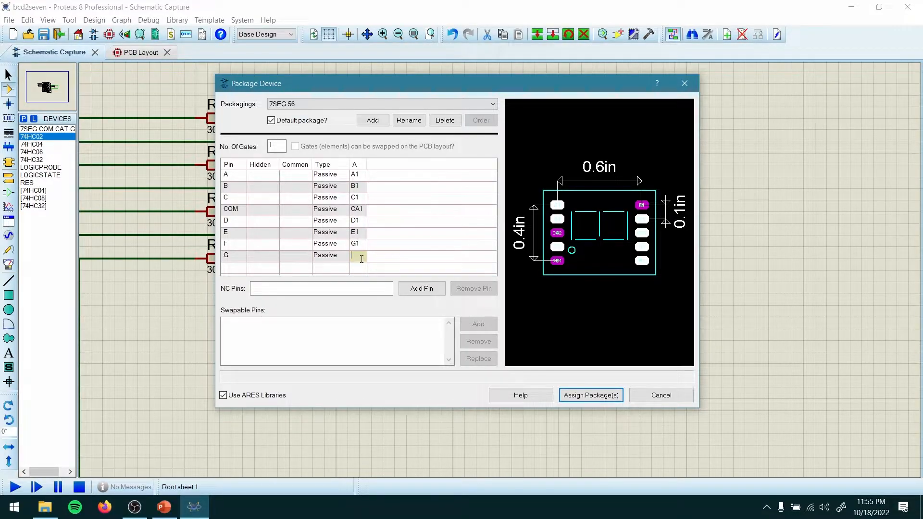
pyautogui.click(643, 206)
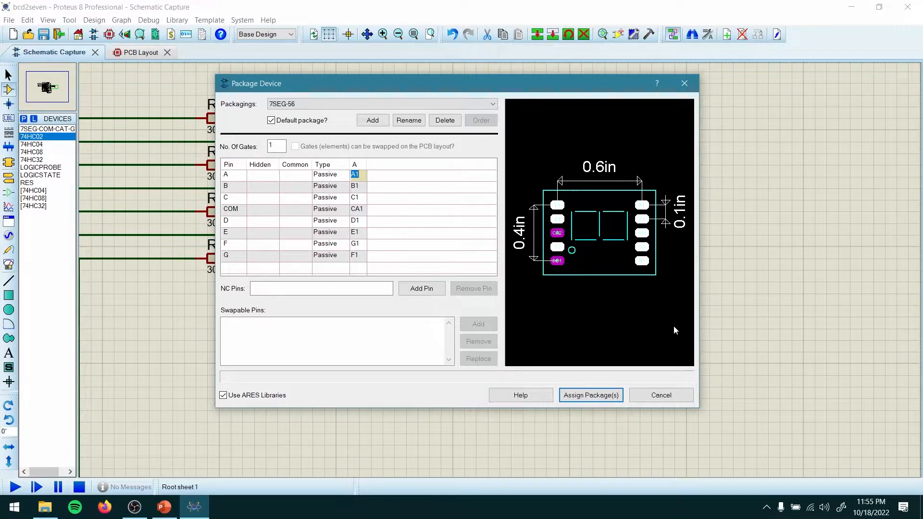
# Assign the package, save the packaged device in the USERDVC library, and update the devices in the design with it.
pyautogui.click(595, 399)
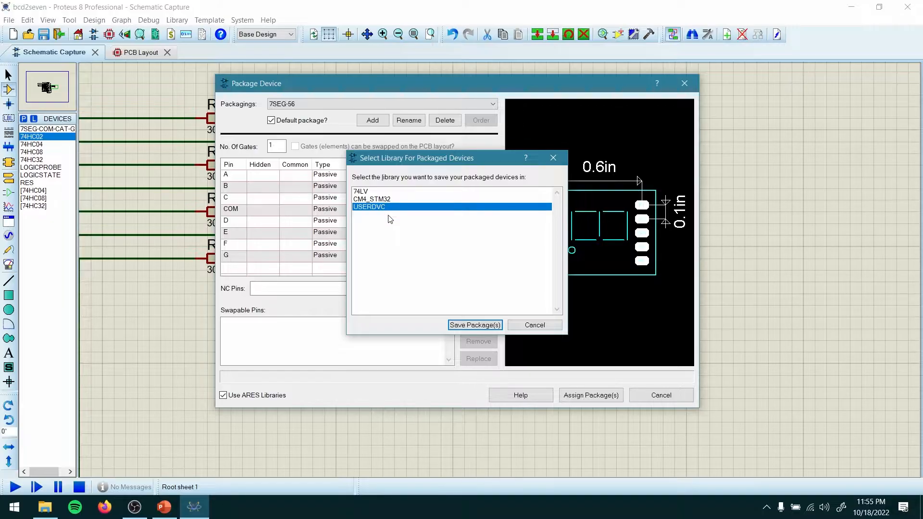
pyautogui.click(469, 326)
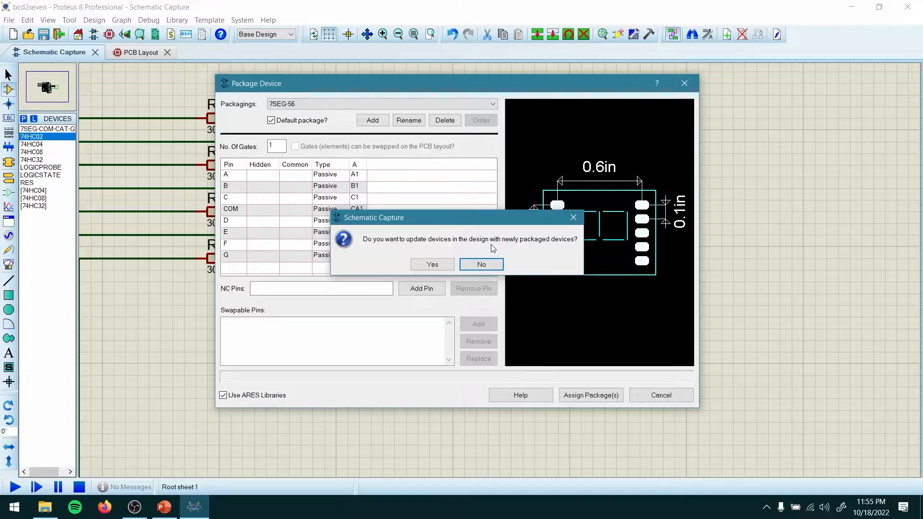
pyautogui.click(431, 265)
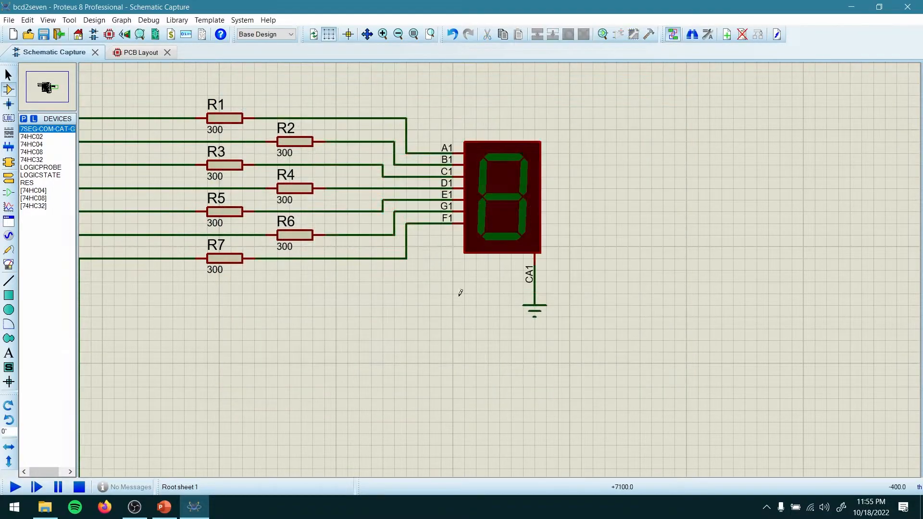
# Check the PCB package entry in the seven-segment display's component properties, closing them without changes.
pyautogui.doubleClick(494, 221)
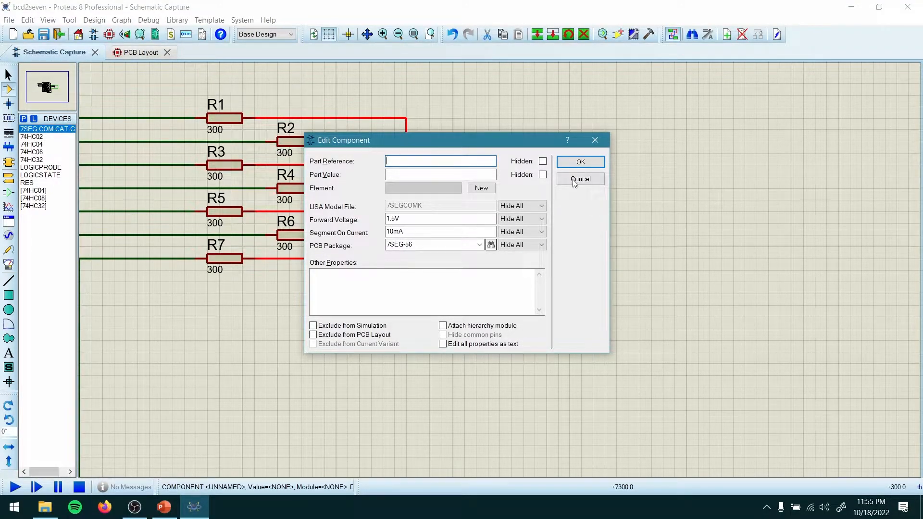
pyautogui.click(595, 140)
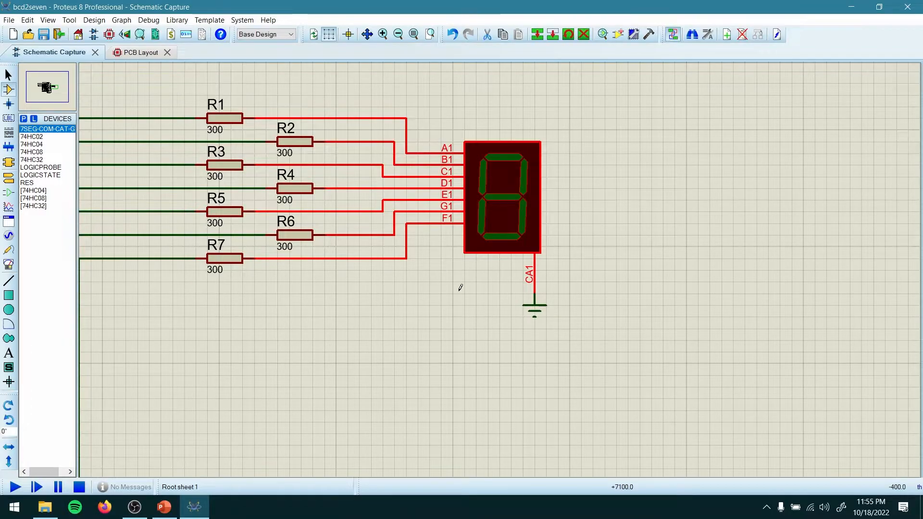
pyautogui.scroll(-1, 378, 294)
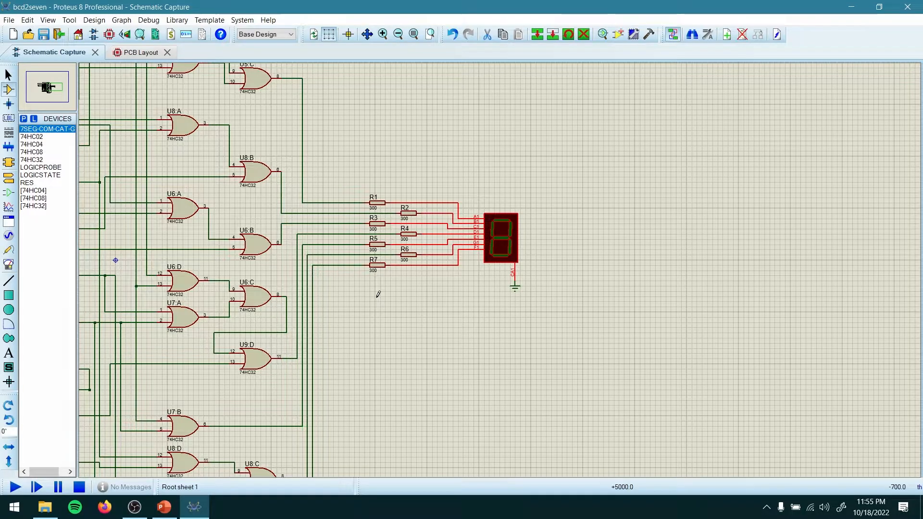
pyautogui.scroll(-1, 378, 294)
pyautogui.scroll(-2, 400, 274)
pyautogui.scroll(1, 408, 266)
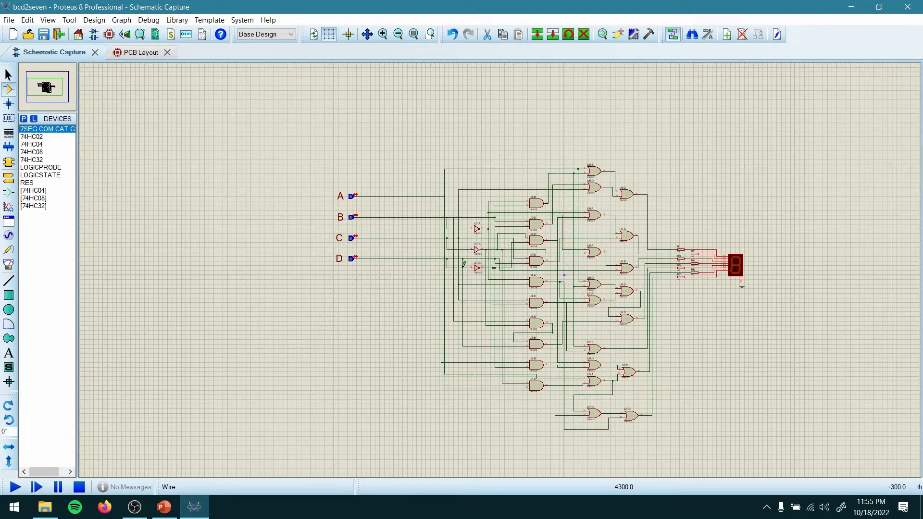
pyautogui.scroll(1, 409, 265)
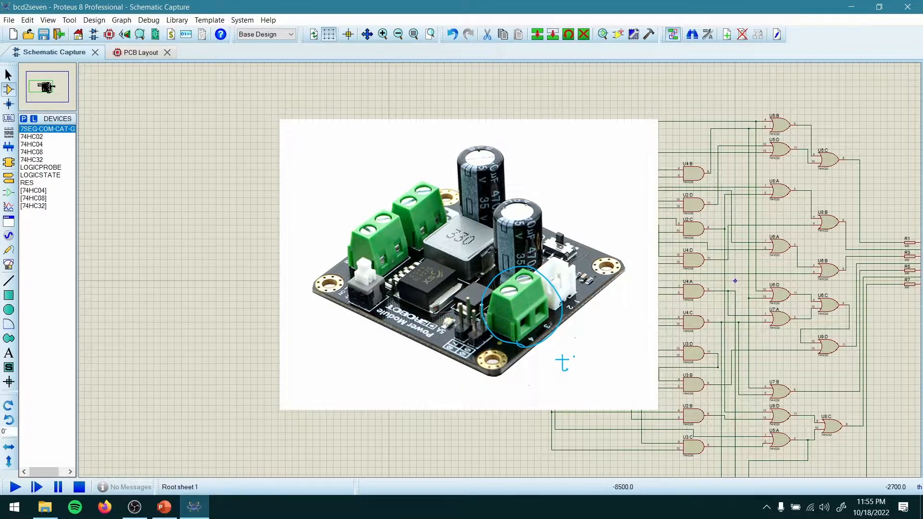
pyautogui.moveTo(575, 355)
pyautogui.mouseDown()
pyautogui.moveTo(579, 371)
pyautogui.moveTo(617, 371)
pyautogui.mouseUp()
pyautogui.moveTo(622, 359); pyautogui.dragTo(627, 370)
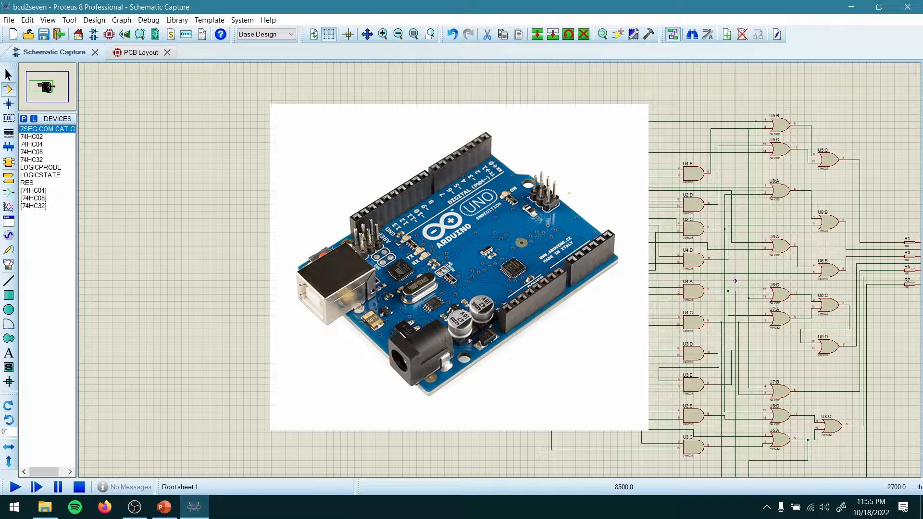
pyautogui.moveTo(569, 193)
pyautogui.mouseDown()
pyautogui.moveTo(553, 165)
pyautogui.moveTo(523, 185)
pyautogui.moveTo(553, 218)
pyautogui.moveTo(572, 192)
pyautogui.mouseUp()
pyautogui.moveTo(556, 264)
pyautogui.mouseDown()
pyautogui.moveTo(531, 269)
pyautogui.moveTo(495, 332)
pyautogui.moveTo(557, 321)
pyautogui.moveTo(573, 277)
pyautogui.moveTo(561, 273)
pyautogui.mouseUp()
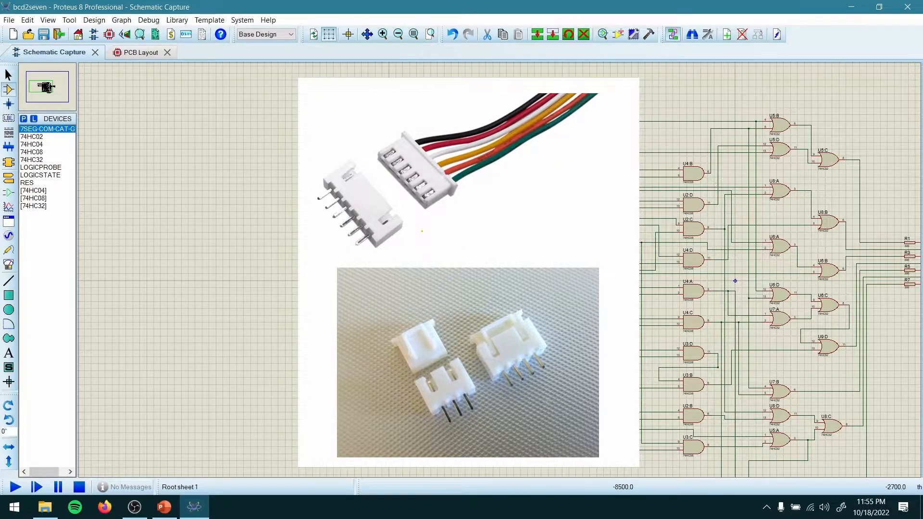
pyautogui.moveTo(429, 243)
pyautogui.mouseDown()
pyautogui.moveTo(442, 244)
pyautogui.moveTo(441, 210)
pyautogui.mouseUp()
pyautogui.moveTo(440, 208)
pyautogui.mouseDown()
pyautogui.moveTo(439, 217)
pyautogui.moveTo(450, 213)
pyautogui.mouseUp()
pyautogui.moveTo(509, 212)
pyautogui.mouseDown()
pyautogui.moveTo(513, 221)
pyautogui.moveTo(539, 203)
pyautogui.moveTo(541, 216)
pyautogui.mouseUp()
pyautogui.moveTo(540, 306); pyautogui.dragTo(544, 316)
pyautogui.hotkey('ctrl', 'z')
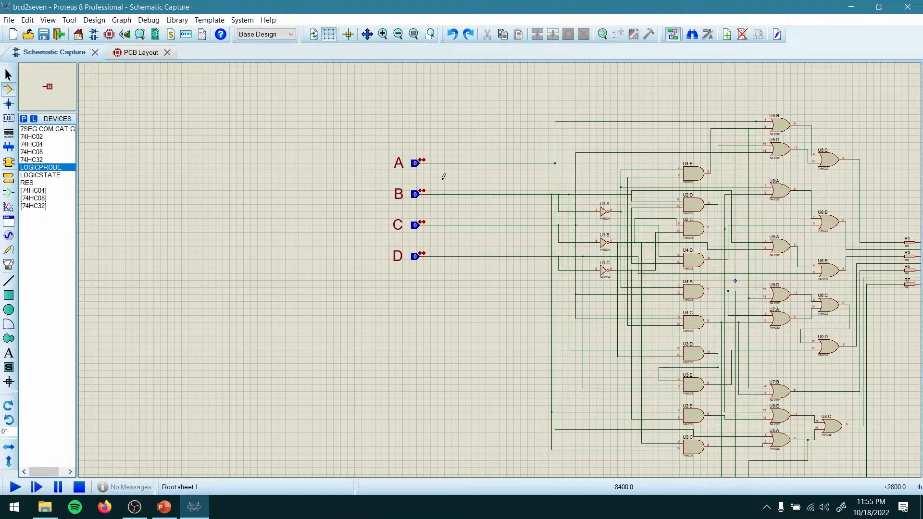
# Search the device library for conn-sil, preview the connector strips of different sizes, and add the four-pin CONN-SIL4 to the device list.
pyautogui.click(24, 119)
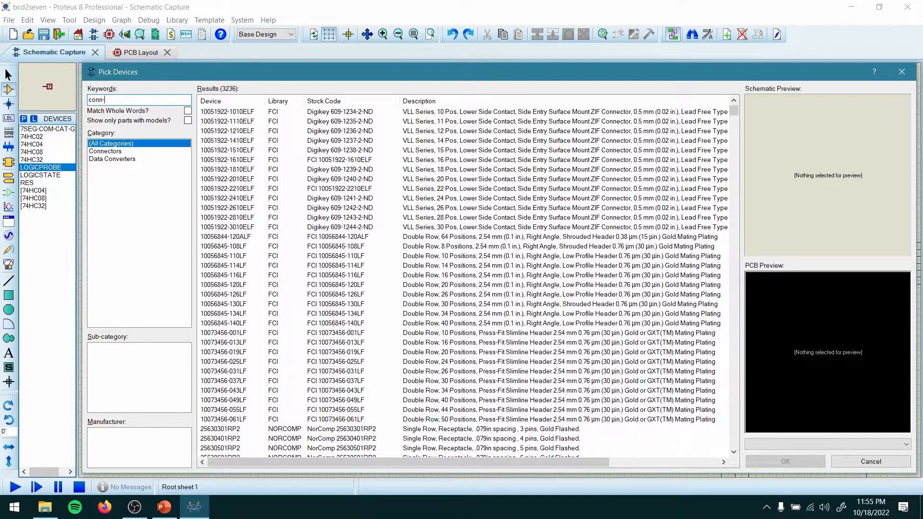
pyautogui.write('conn-sil')
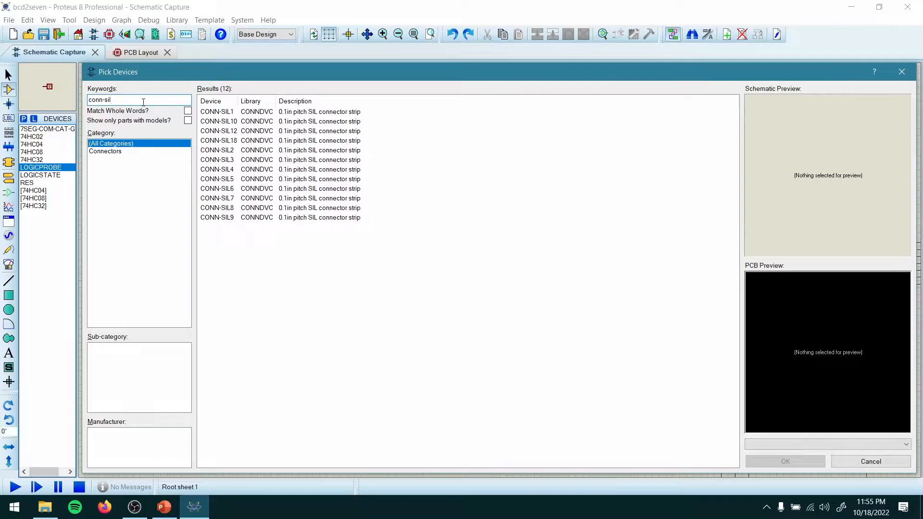
pyautogui.click(284, 121)
pyautogui.click(292, 112)
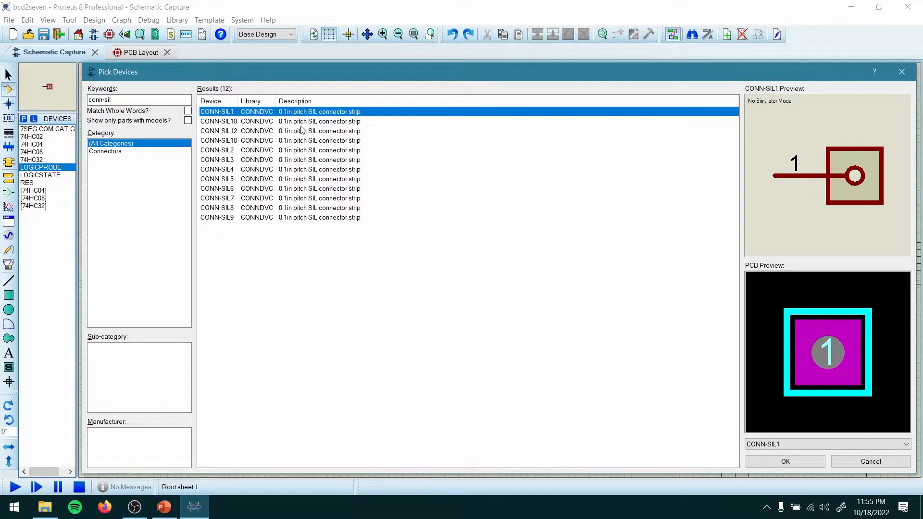
pyautogui.click(301, 130)
pyautogui.click(312, 151)
pyautogui.click(320, 169)
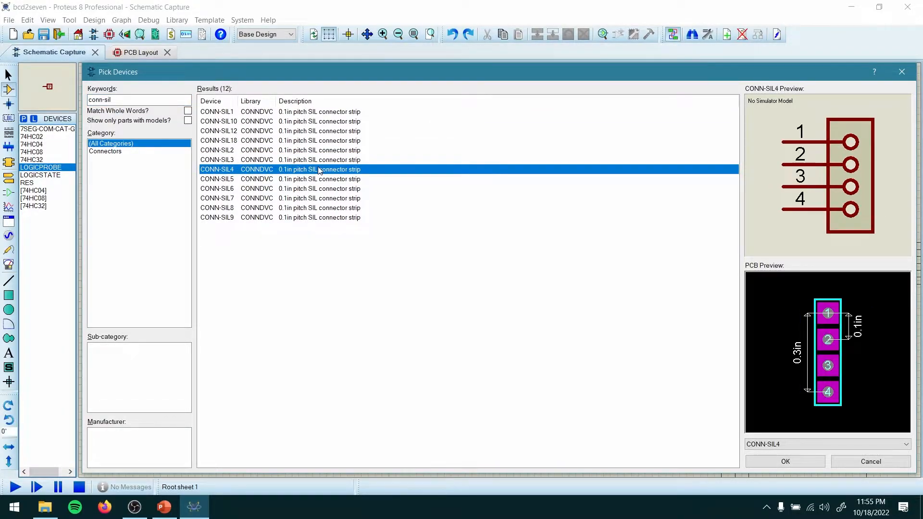
pyautogui.click(318, 150)
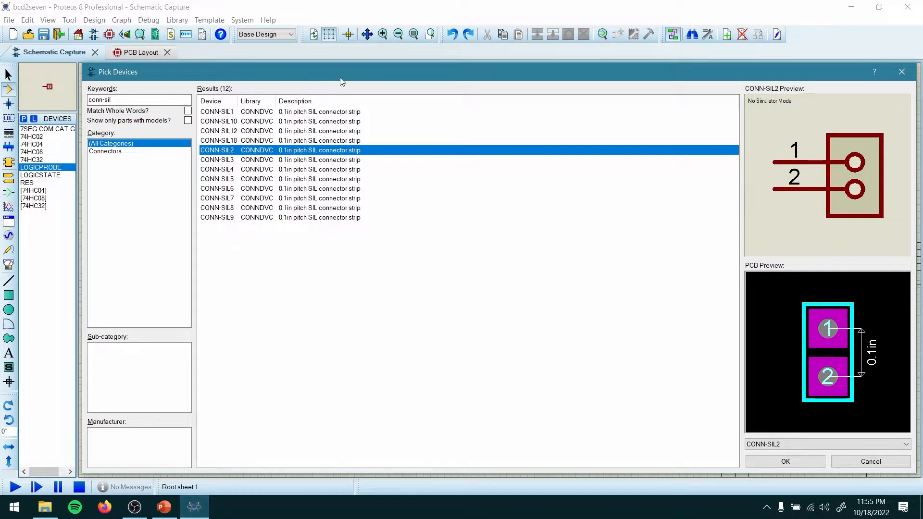
pyautogui.moveTo(343, 72)
pyautogui.mouseDown()
pyautogui.moveTo(337, 335)
pyautogui.moveTo(341, 81)
pyautogui.mouseUp()
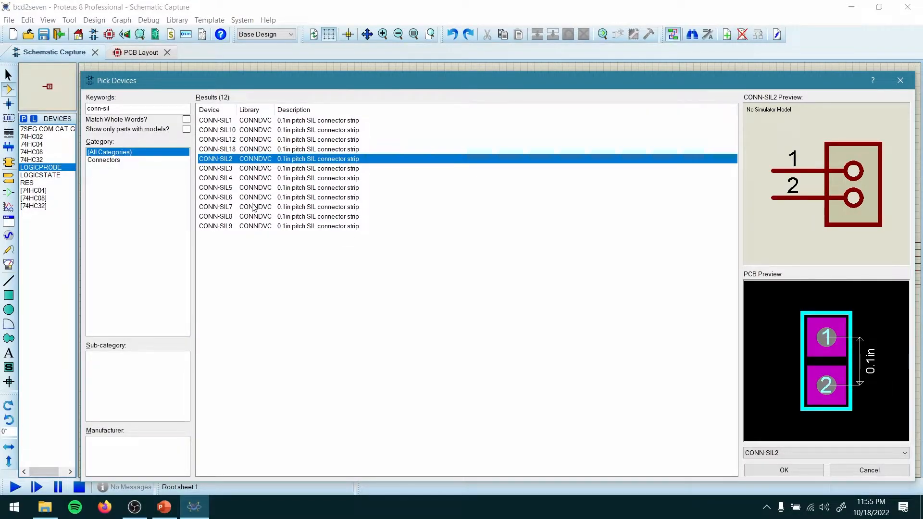
pyautogui.click(249, 179)
pyautogui.doubleClick(249, 179)
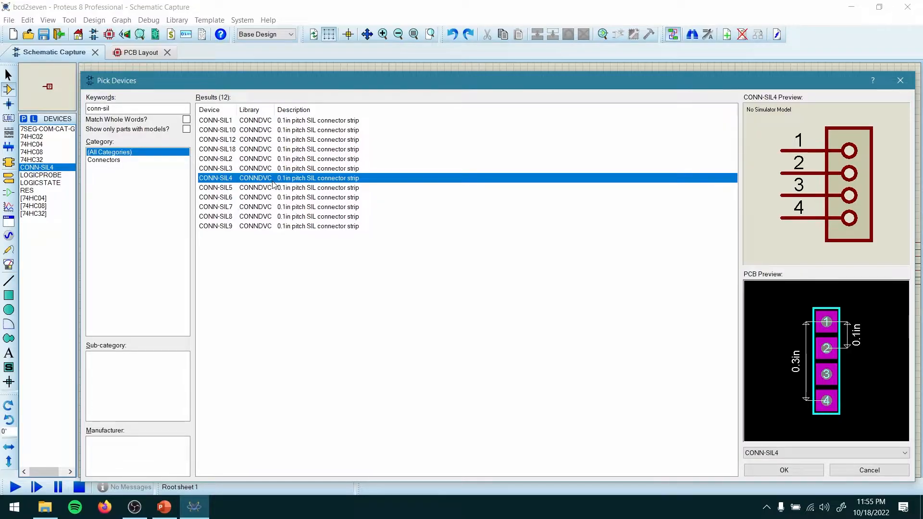
pyautogui.moveTo(480, 83); pyautogui.dragTo(446, 68)
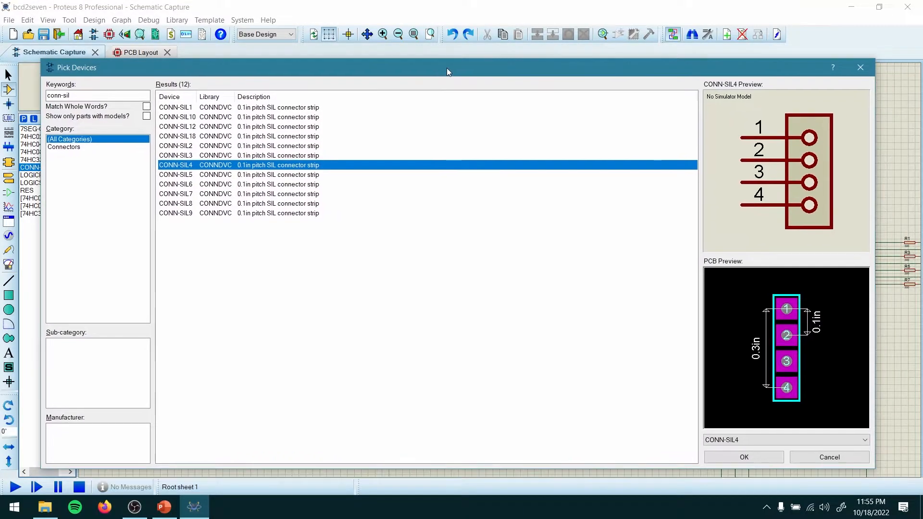
pyautogui.click(859, 68)
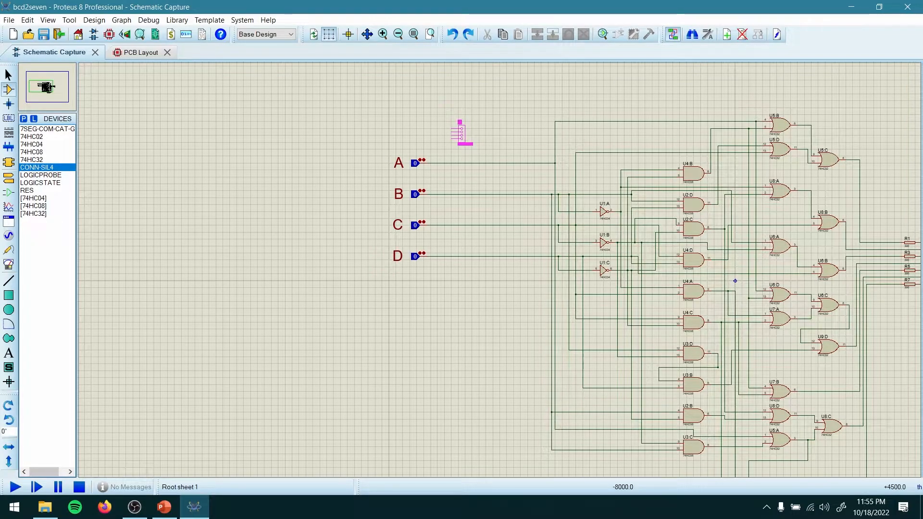
# Place a CONN-SIL4 connector above the wire of logic input A, rotated -270° so its pins point down.
pyautogui.press('KP_Subtract')
pyautogui.press('KP_Subtract')
pyautogui.press('KP_Subtract')
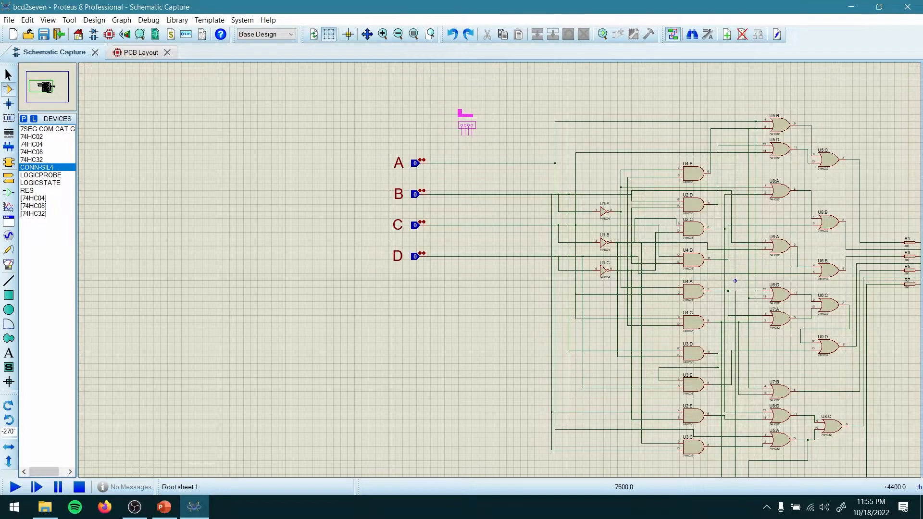
pyautogui.press('F6')
pyautogui.press('F6')
pyautogui.press('F7')
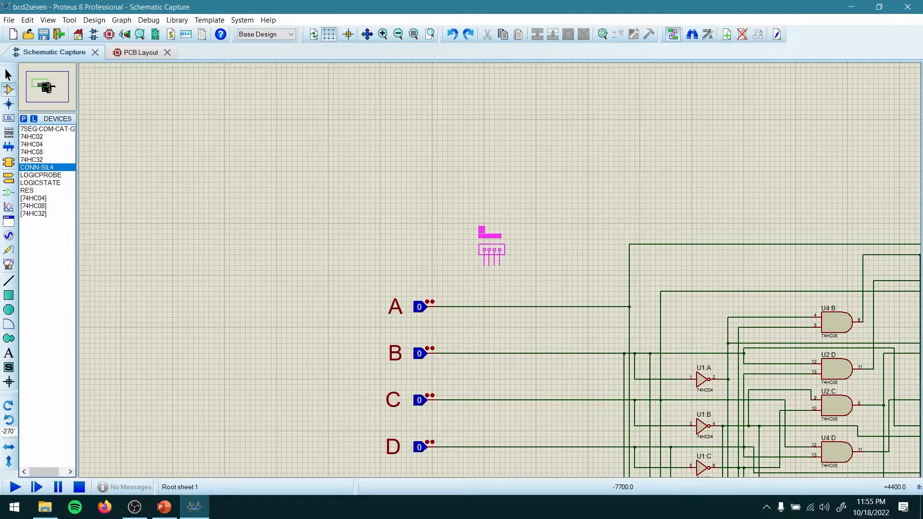
pyautogui.click(503, 254)
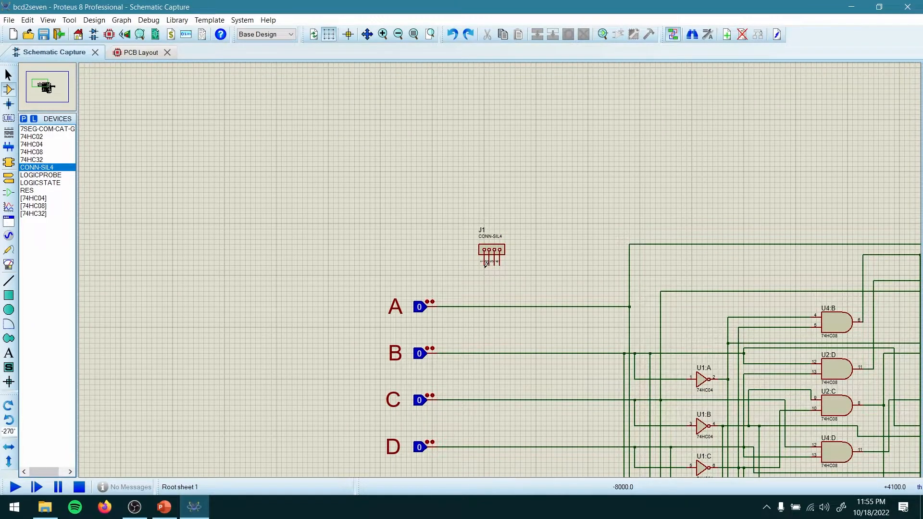
# Wire pins 1 to 4 of the CONN-SIL4 connector straight down to the wires of inputs A, B, C and D respectively.
pyautogui.click(484, 264)
pyautogui.click(484, 307)
pyautogui.click(489, 262)
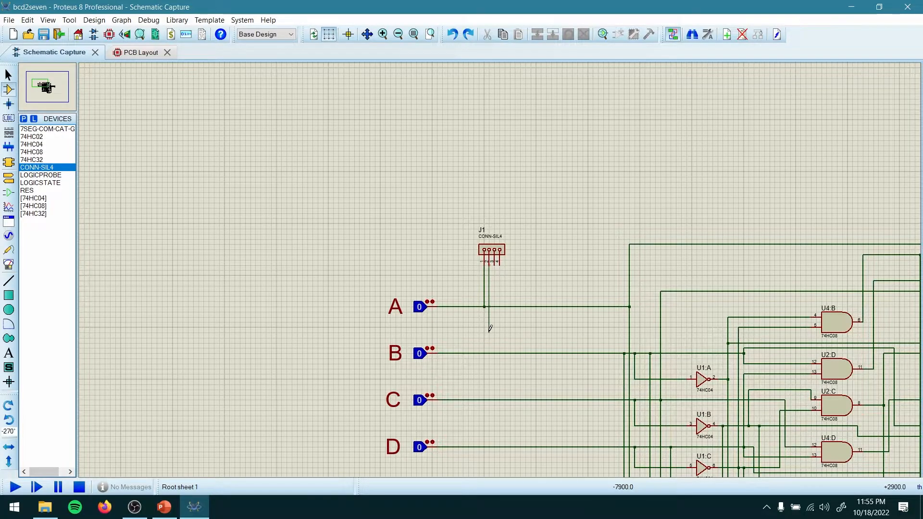
pyautogui.click(489, 354)
pyautogui.click(495, 263)
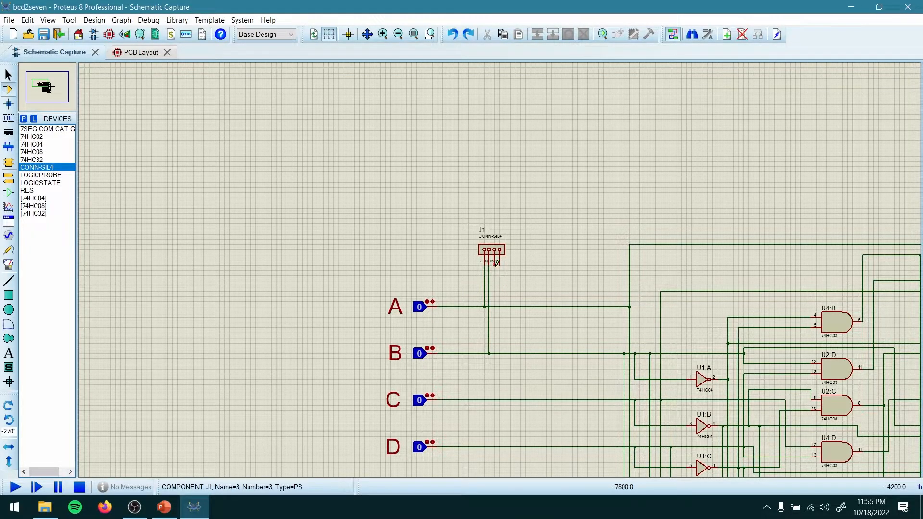
pyautogui.click(495, 399)
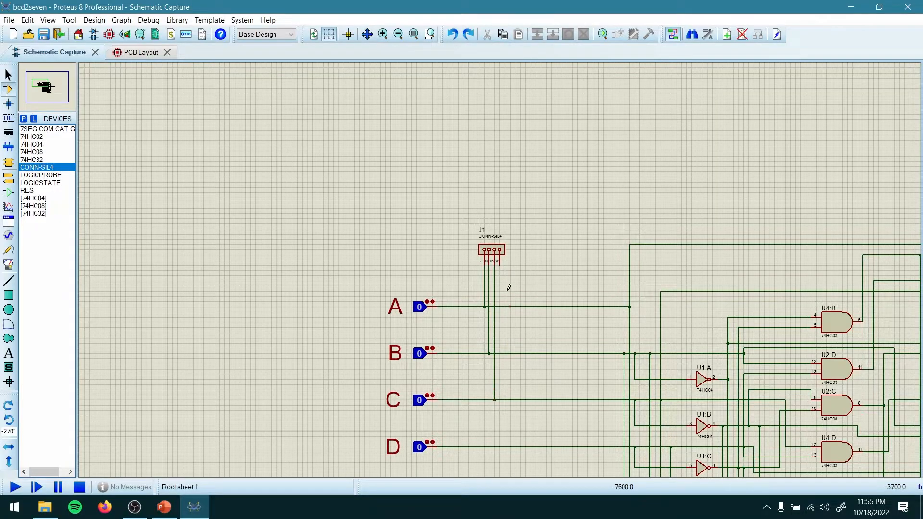
pyautogui.click(499, 263)
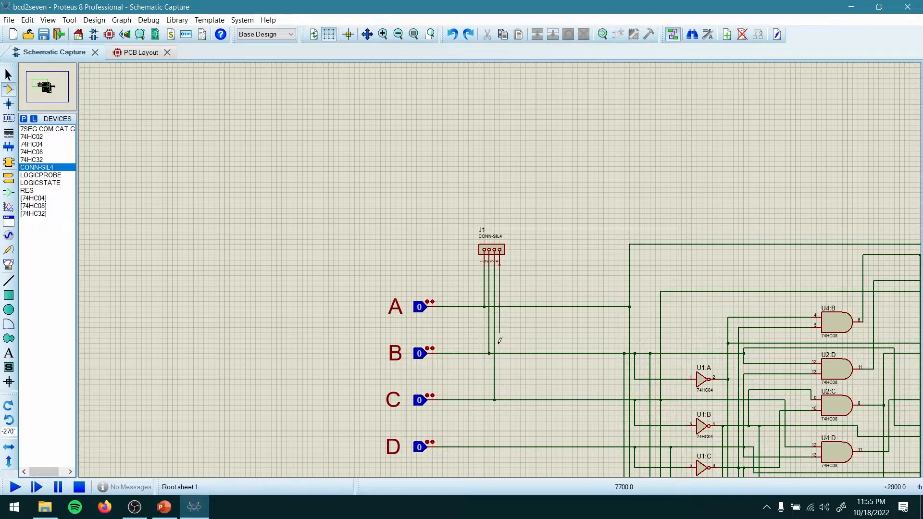
pyautogui.click(499, 447)
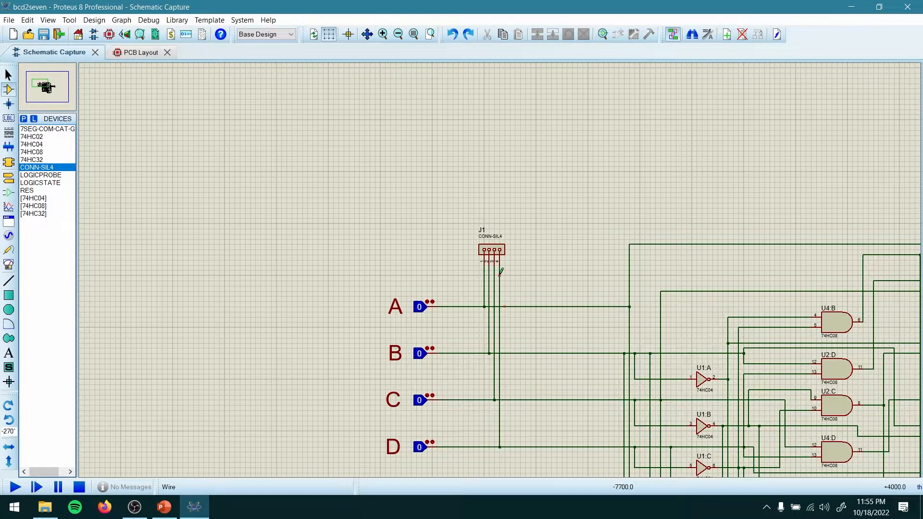
# Rename the part ID of the four-pin connector to BCD INPUT.
pyautogui.scroll(2, 491, 252)
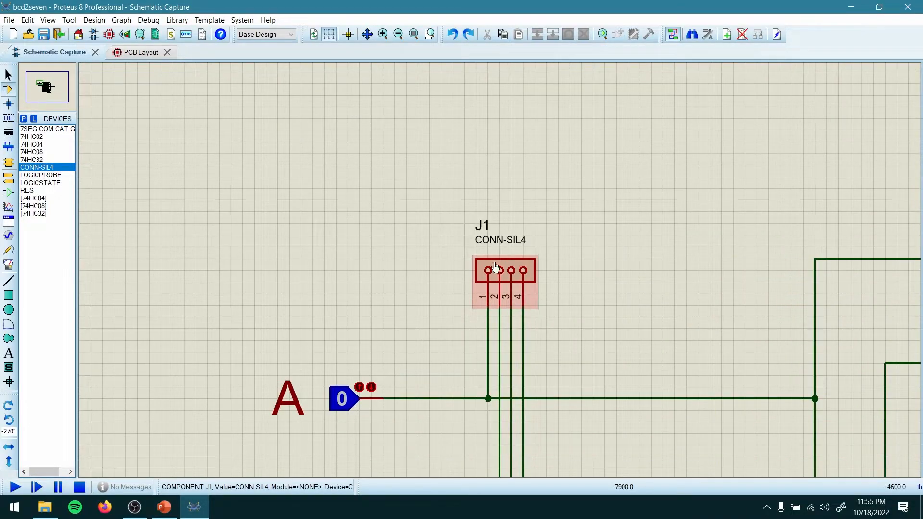
pyautogui.doubleClick(486, 230)
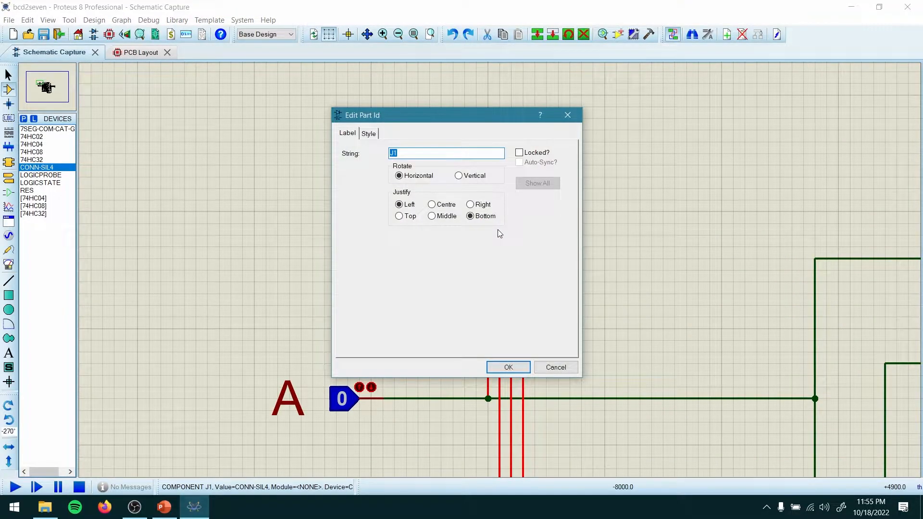
pyautogui.write('BCD')
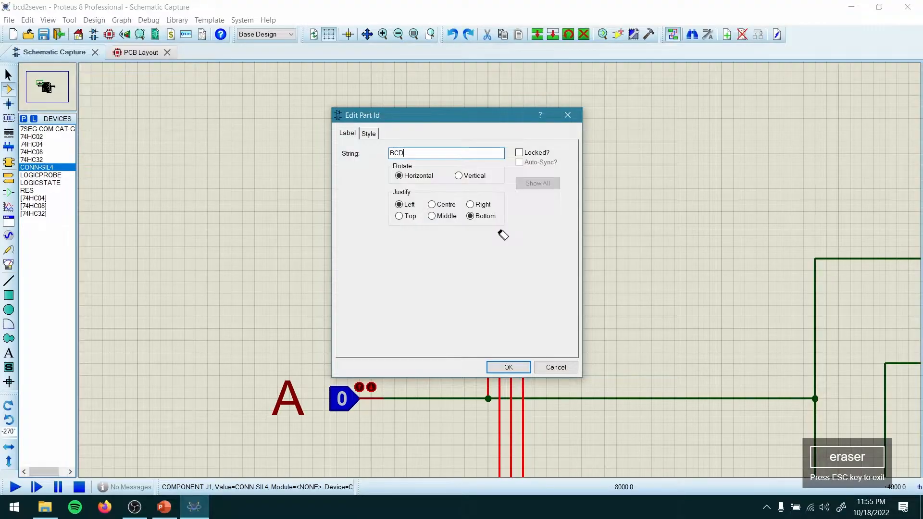
pyautogui.write(' INPUT')
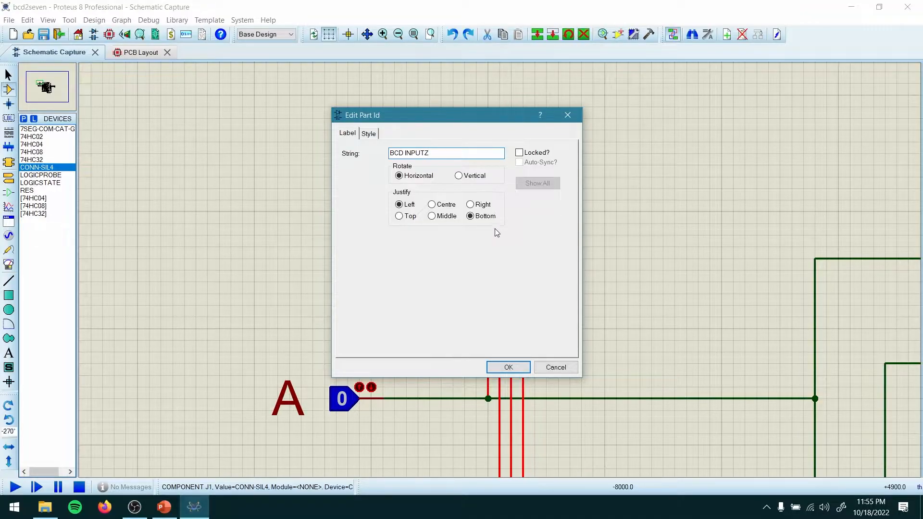
pyautogui.click(493, 366)
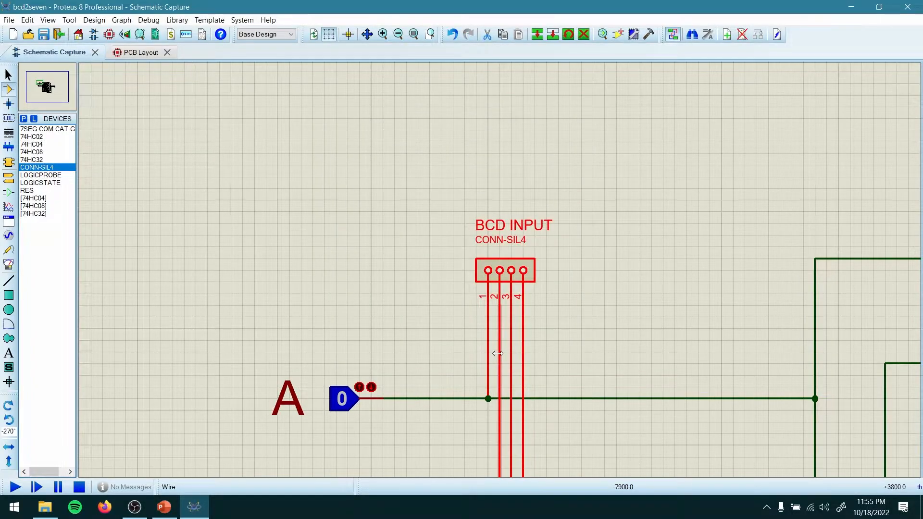
# Search the device library for tblock and add the two-pin imperial terminal block TBLOCK-I2 to the device list.
pyautogui.scroll(-1, 515, 292)
pyautogui.scroll(-1, 514, 292)
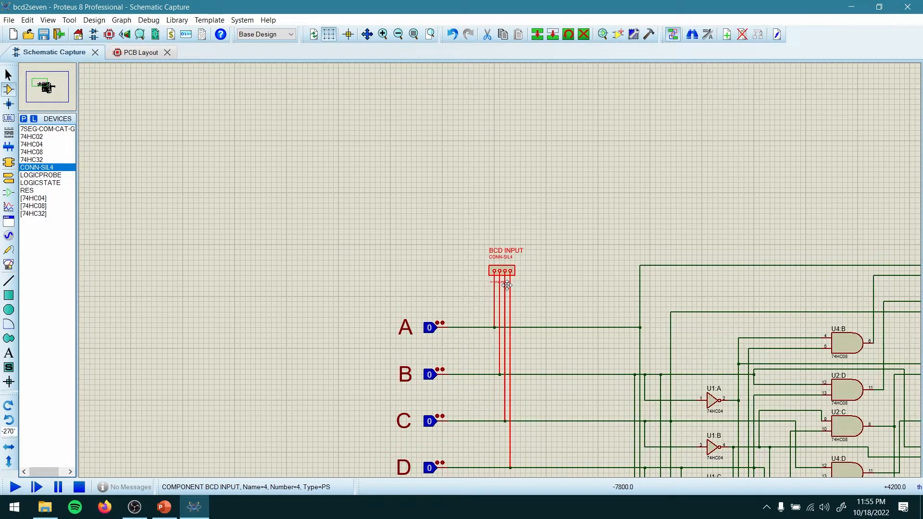
pyautogui.scroll(-1, 503, 284)
pyautogui.scroll(-1, 503, 284)
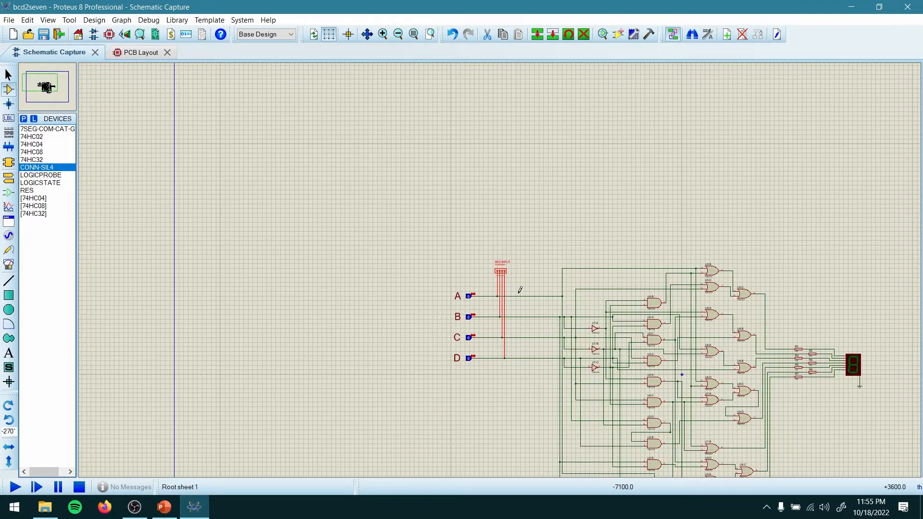
pyautogui.scroll(1, 395, 381)
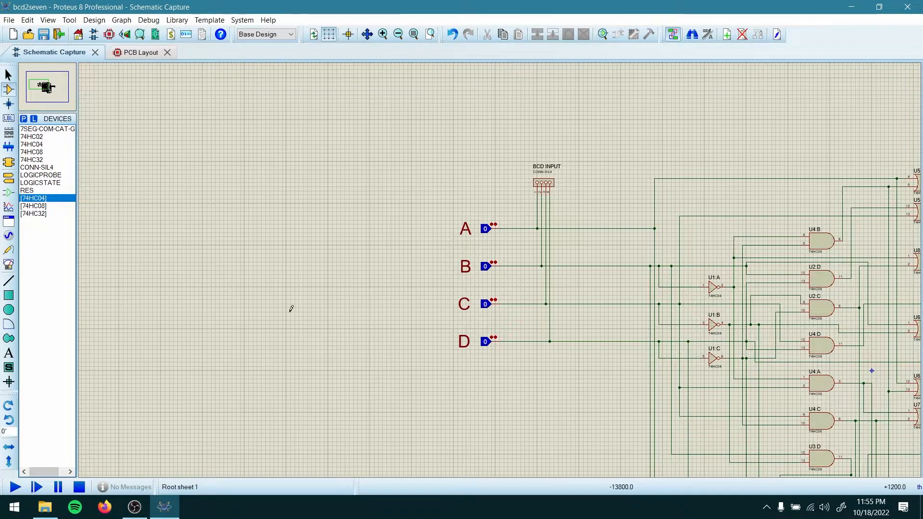
pyautogui.click(23, 119)
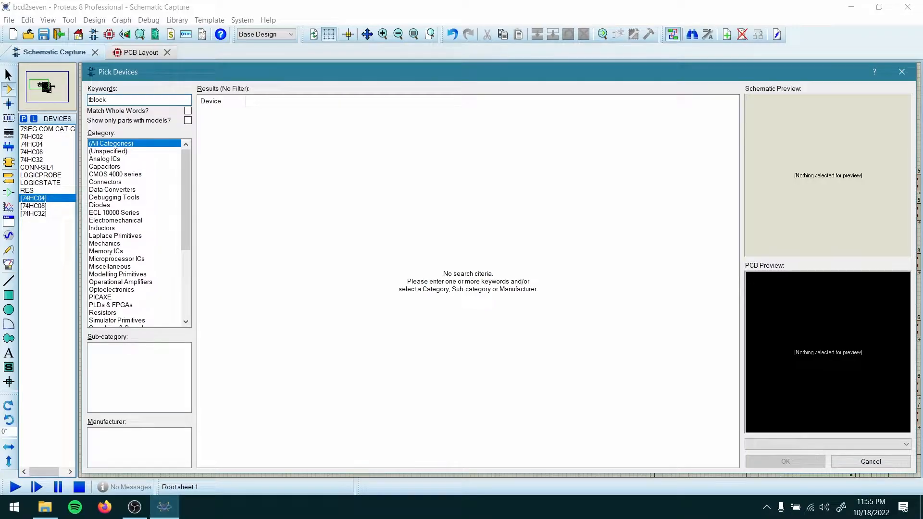
pyautogui.click(273, 121)
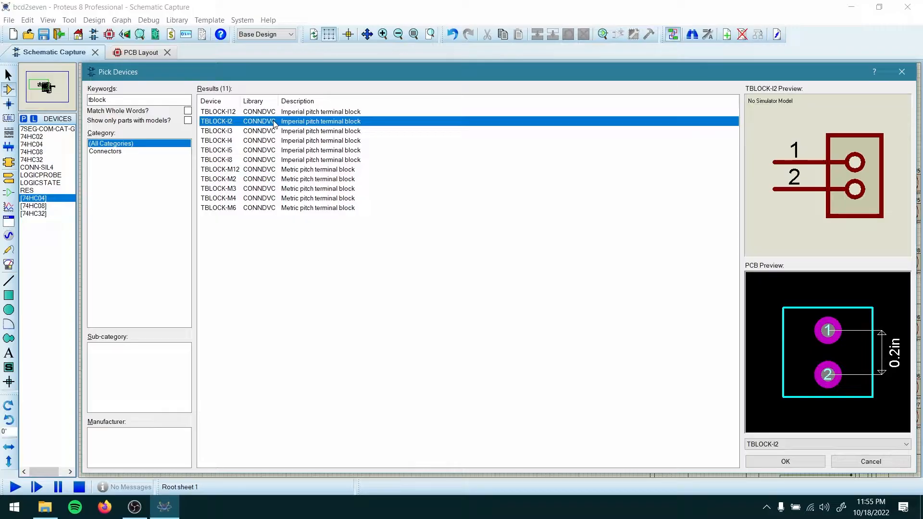
pyautogui.doubleClick(275, 123)
pyautogui.click(902, 72)
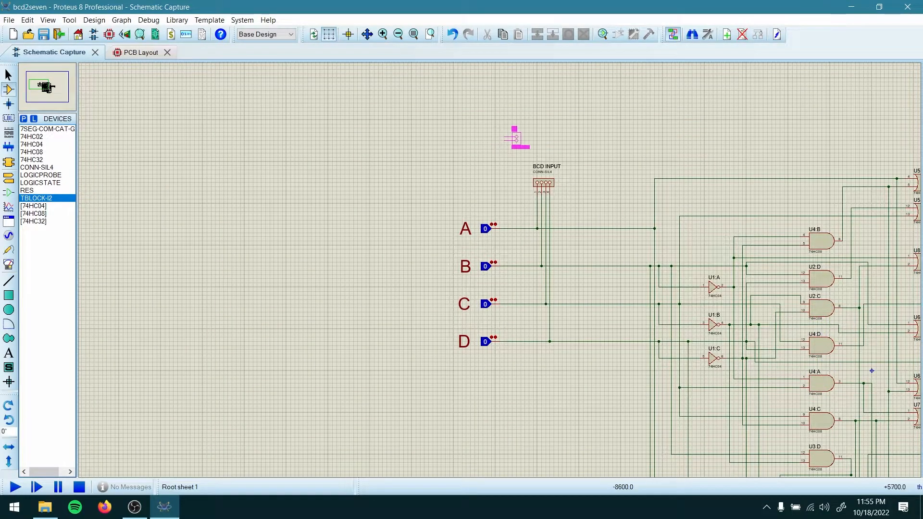
# Place a TBLOCK-I2 terminal block in the empty area above the BCD INPUT connector, with its pins facing left.
pyautogui.scroll(1, 514, 134)
pyautogui.click(567, 160)
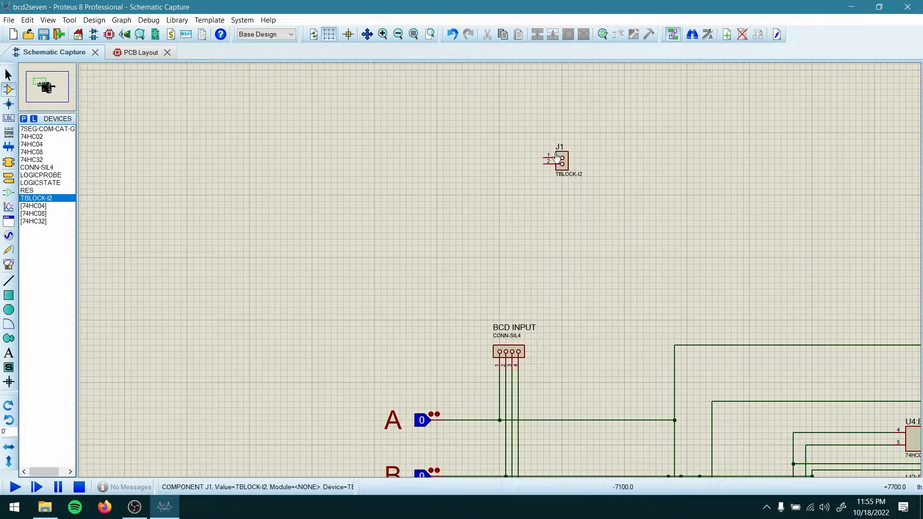
pyautogui.scroll(1, 562, 164)
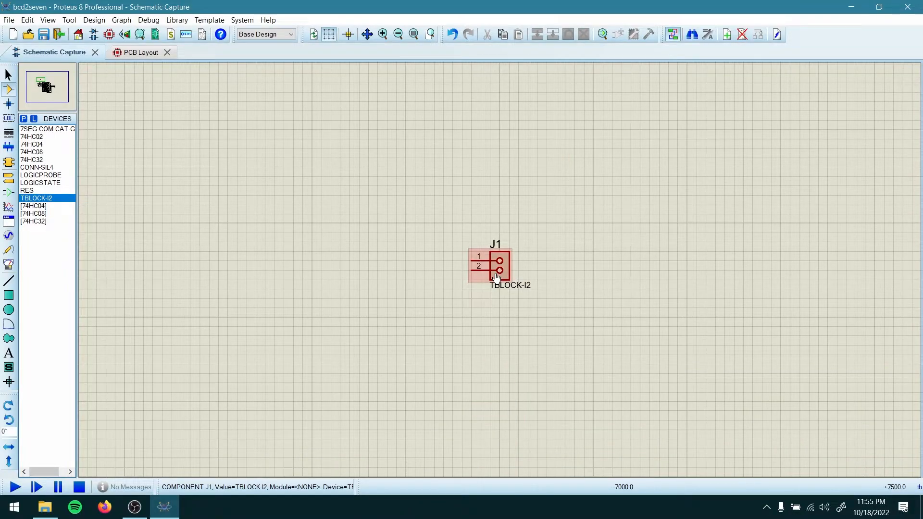
pyautogui.scroll(-3, 496, 277)
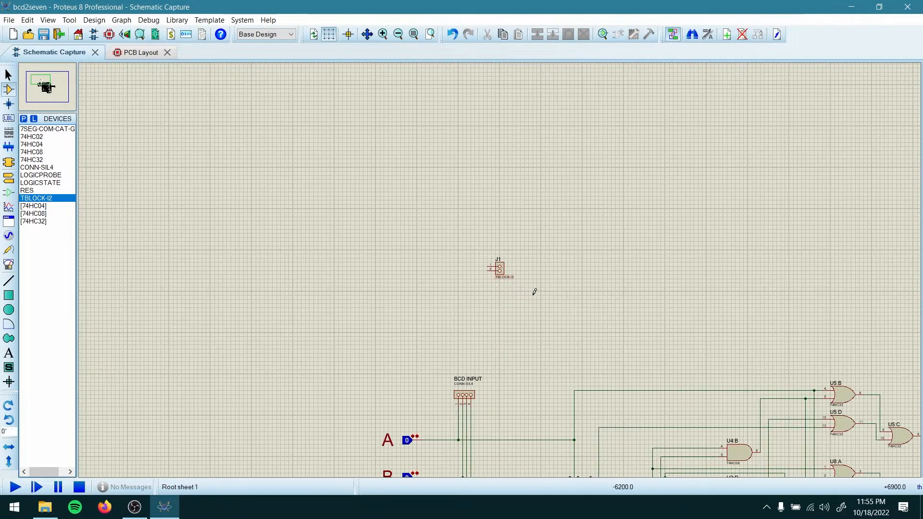
pyautogui.scroll(1, 457, 214)
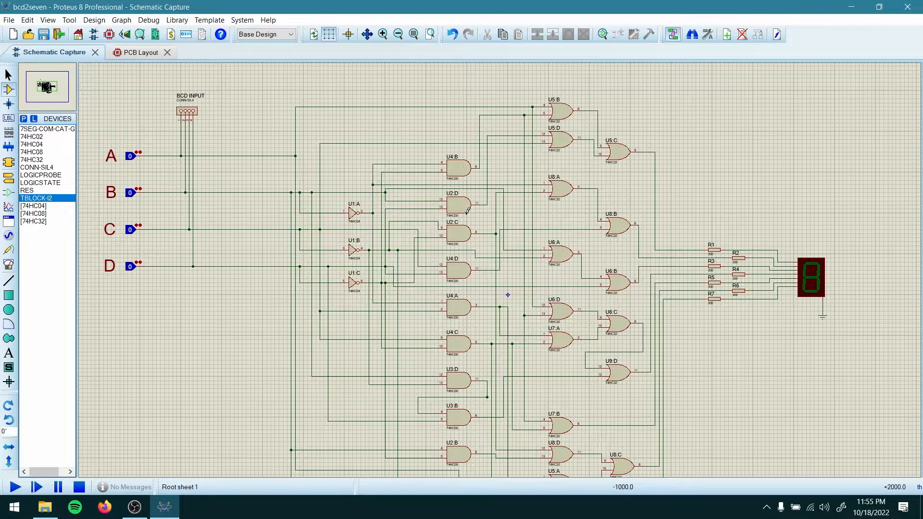
pyautogui.scroll(1, 468, 210)
pyautogui.scroll(1, 500, 275)
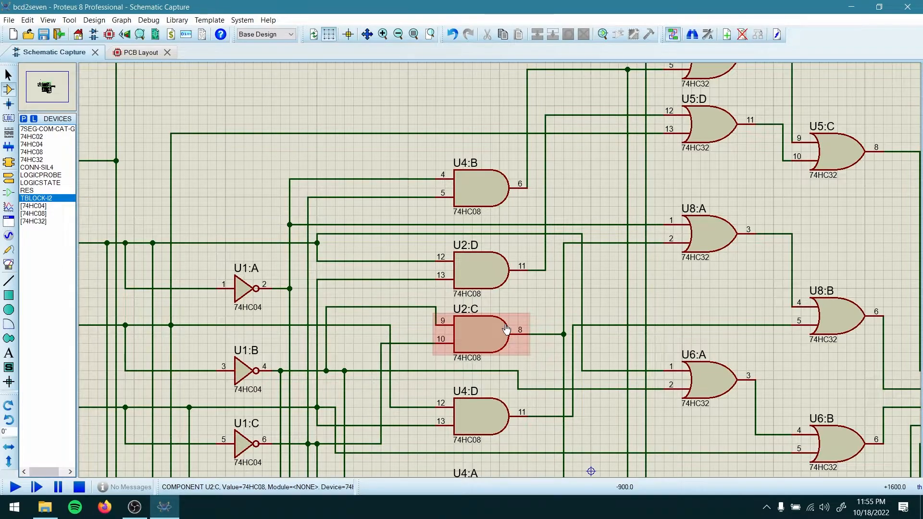
pyautogui.scroll(-2, 360, 218)
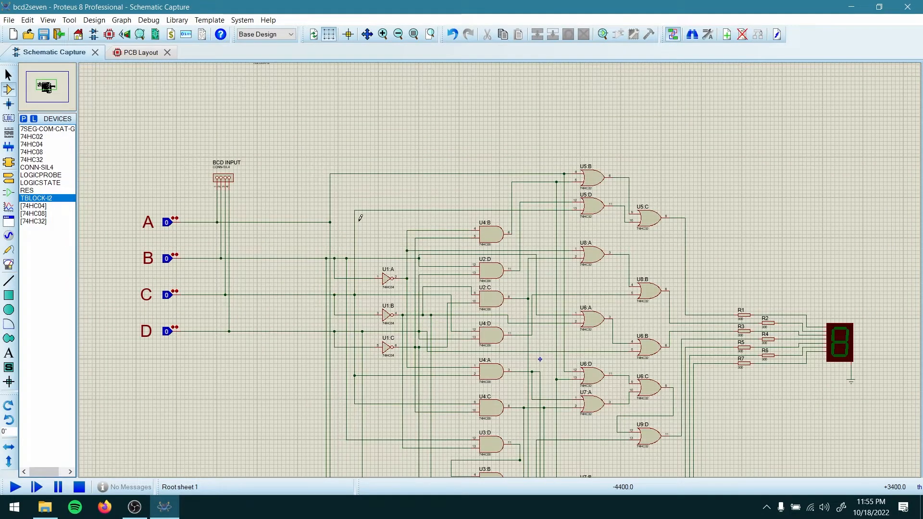
pyautogui.scroll(-1, 360, 218)
# Place a POWER terminal to the upper left of the TBLOCK-I2 terminal block and a GROUND terminal to its lower left.
pyautogui.scroll(3, 451, 222)
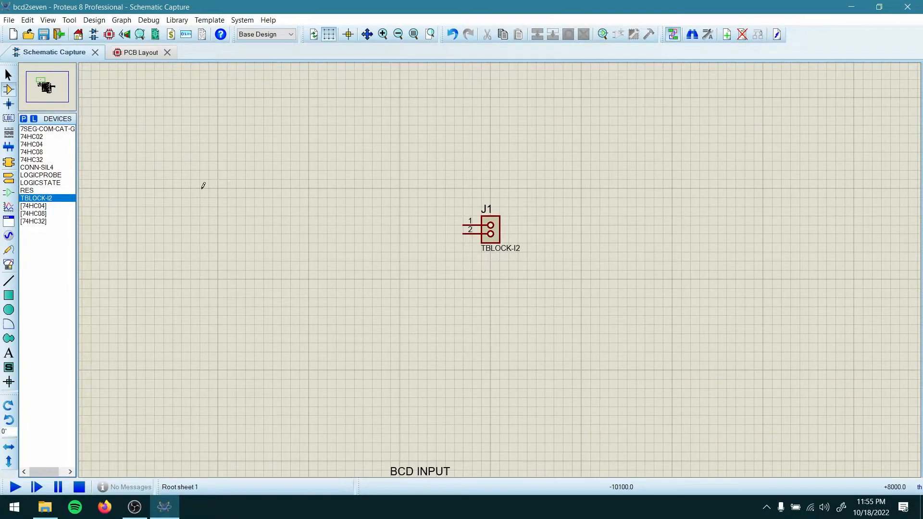
pyautogui.click(9, 178)
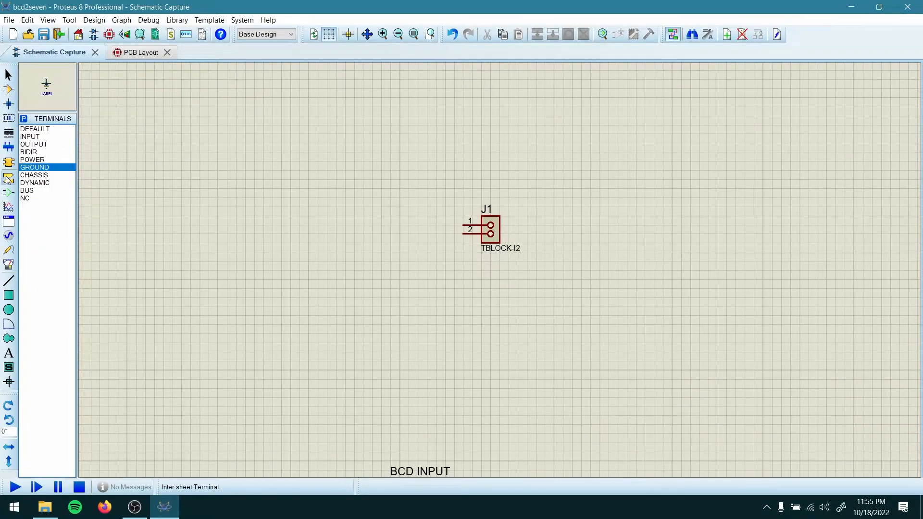
pyautogui.click(36, 160)
pyautogui.click(38, 167)
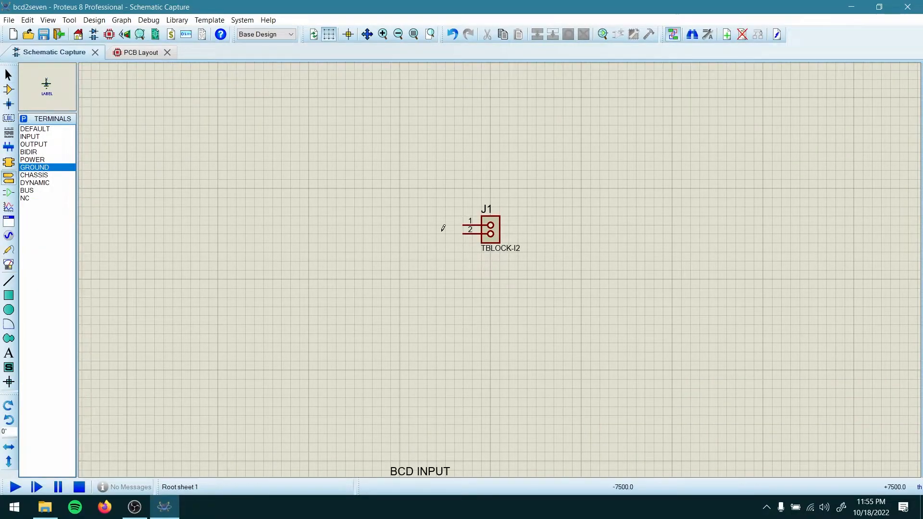
pyautogui.scroll(1, 463, 234)
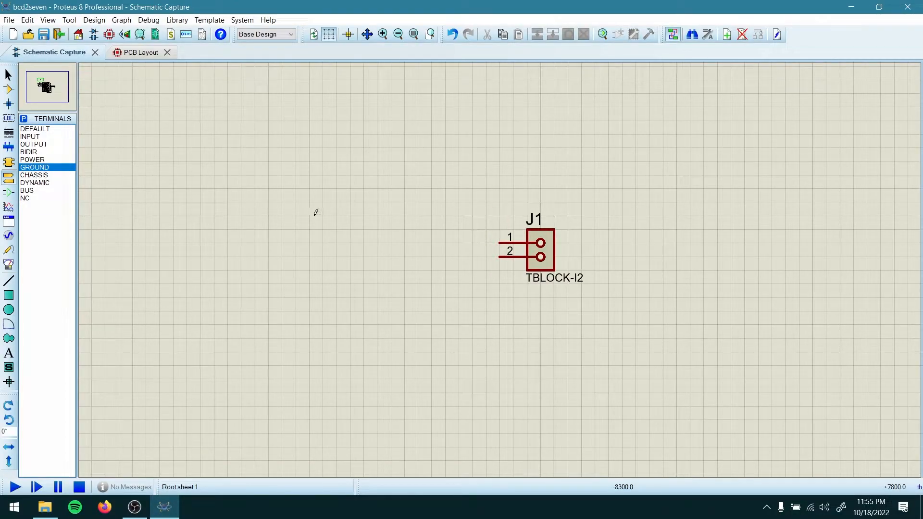
pyautogui.click(38, 160)
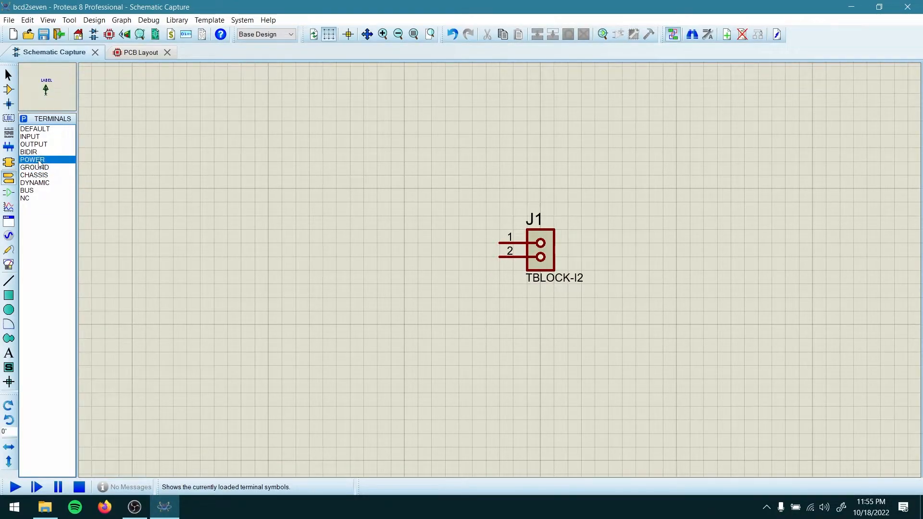
pyautogui.click(458, 216)
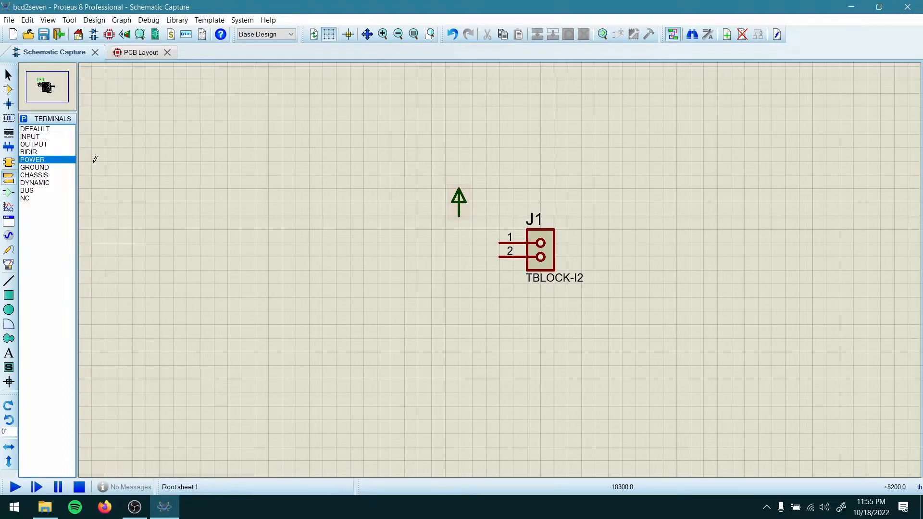
pyautogui.click(39, 175)
pyautogui.click(43, 168)
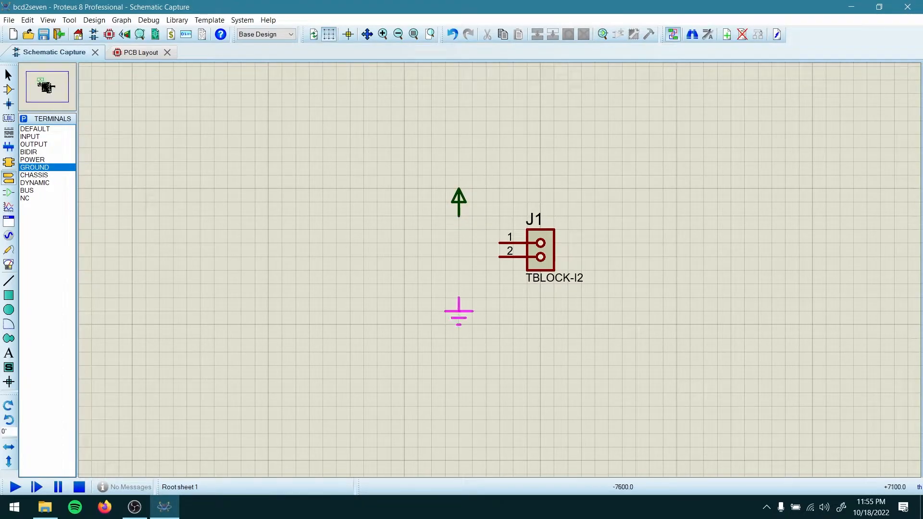
pyautogui.click(459, 295)
# Wire pin 2 of the terminal block to the ground terminal and pin 1 to the power terminal.
pyautogui.click(500, 255)
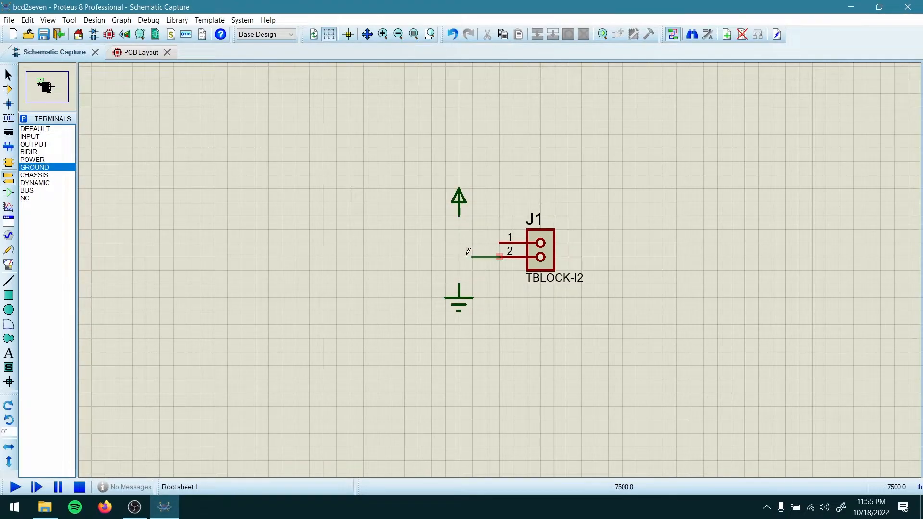
pyautogui.click(458, 285)
pyautogui.click(500, 242)
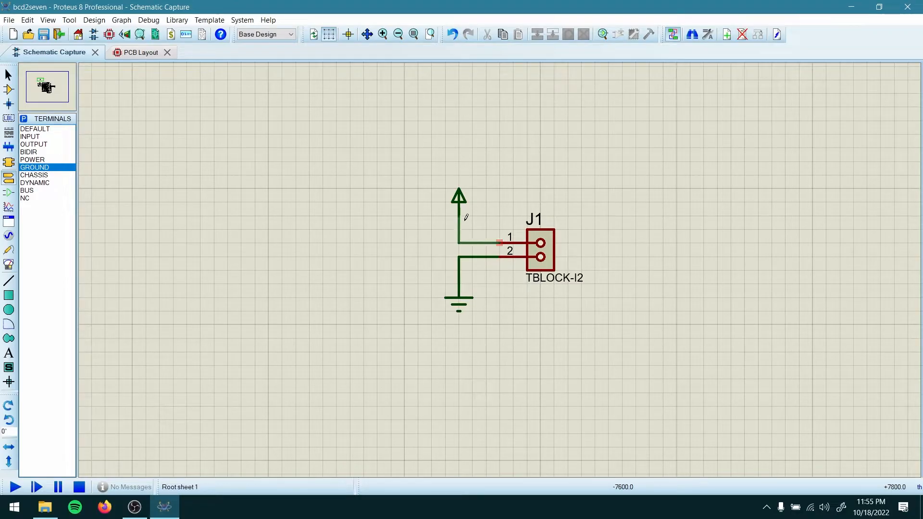
pyautogui.click(460, 214)
pyautogui.scroll(-1, 492, 294)
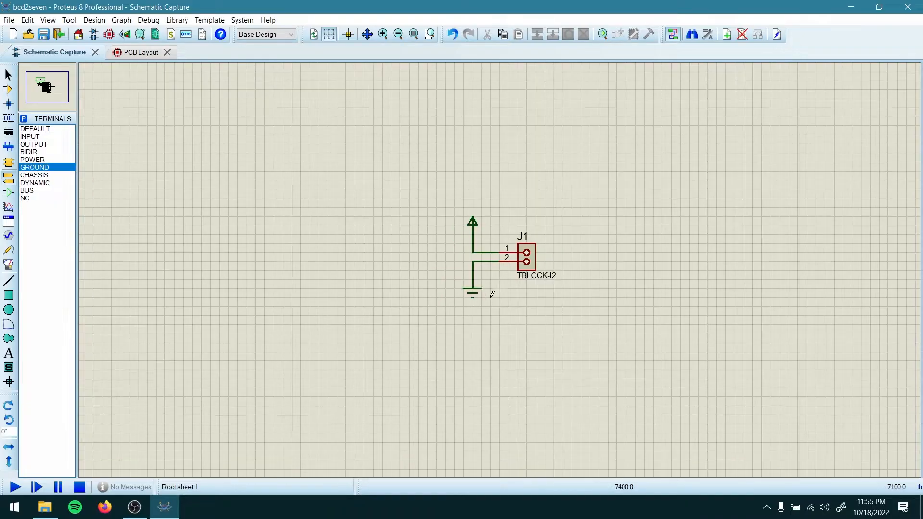
pyautogui.scroll(-2, 543, 334)
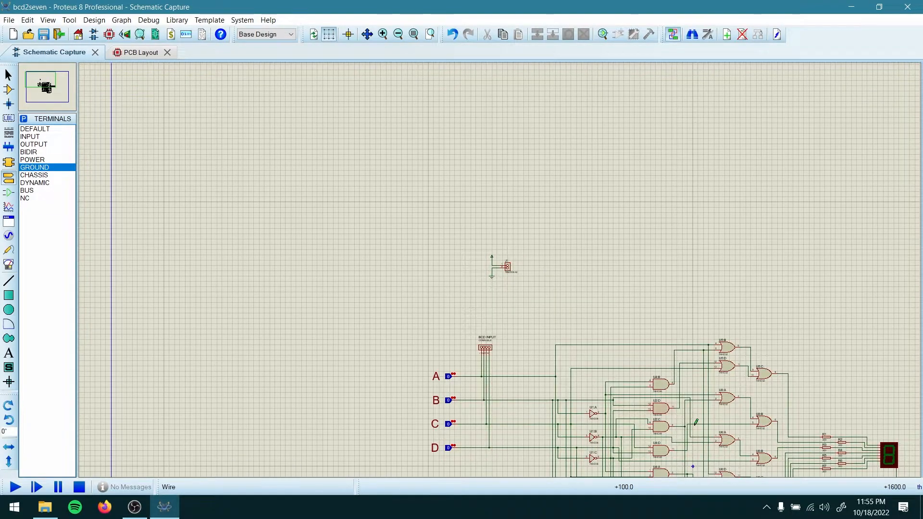
pyautogui.scroll(2, 695, 422)
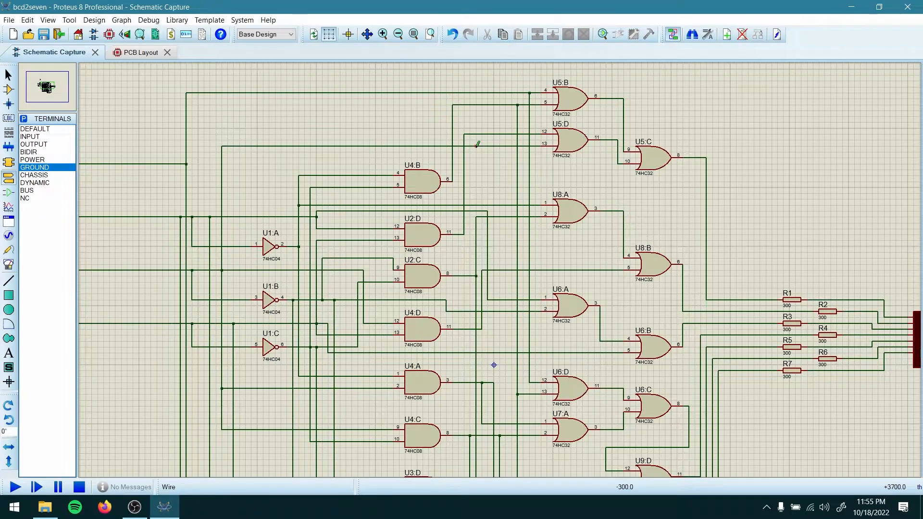
pyautogui.scroll(-1, 335, 168)
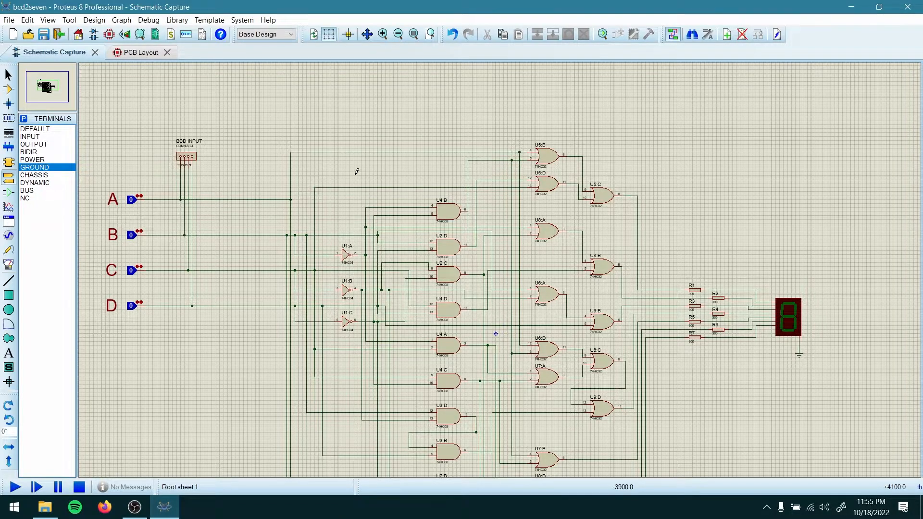
# Rename the TBLOCK-I2 terminal block's part ID as POWER.
pyautogui.scroll(-1, 500, 270)
pyautogui.scroll(2, 696, 329)
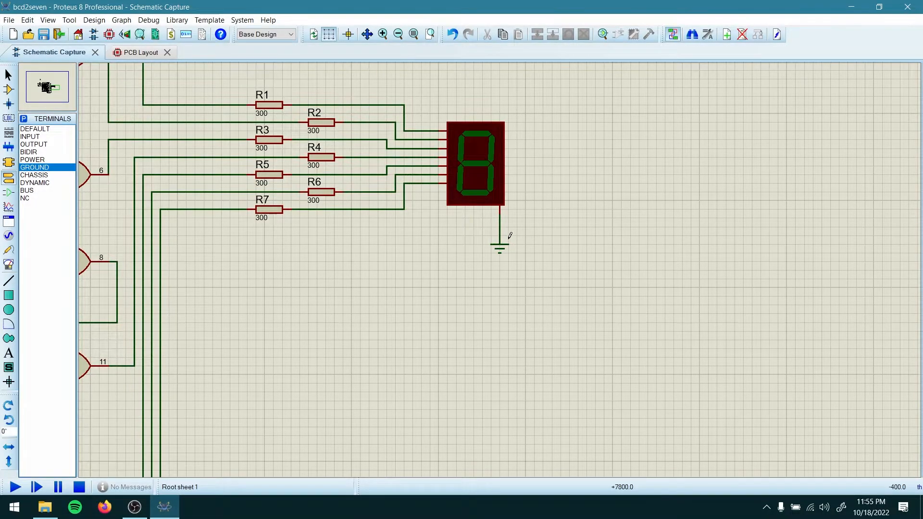
pyautogui.scroll(-3, 510, 236)
pyautogui.scroll(3, 491, 255)
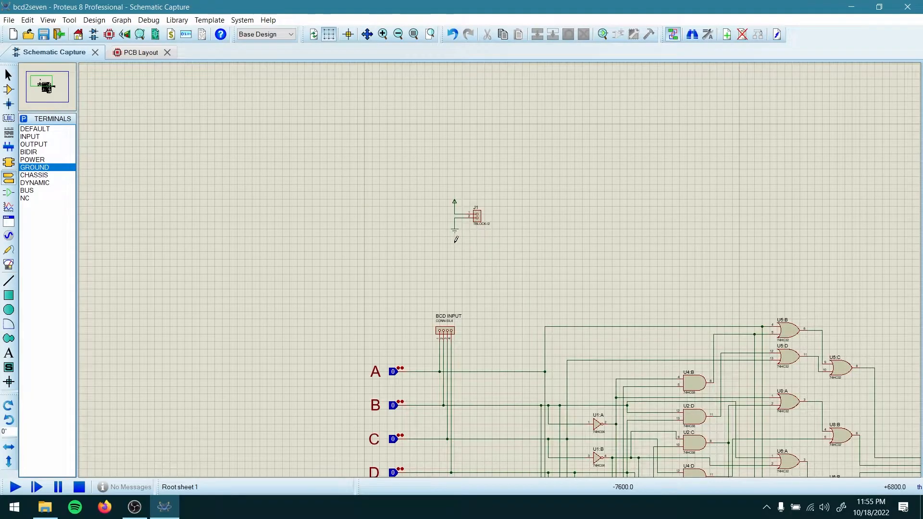
pyautogui.scroll(1, 456, 238)
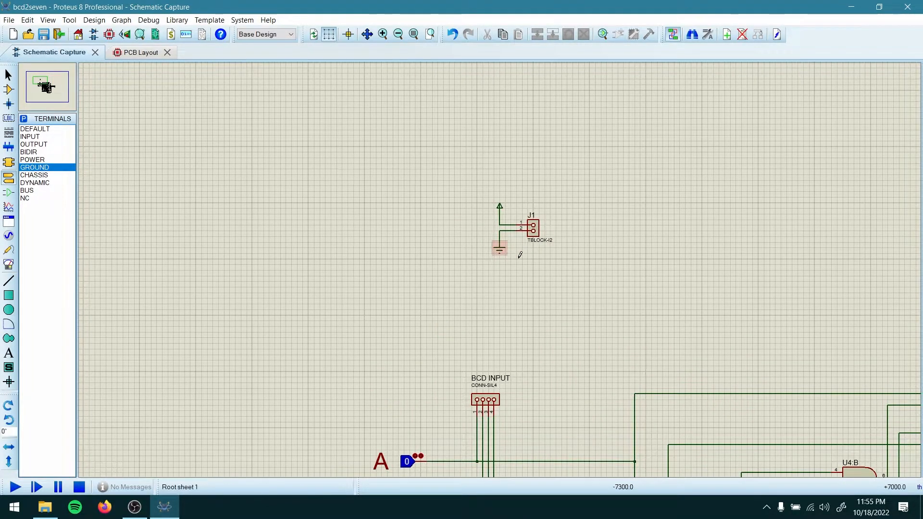
pyautogui.scroll(1, 502, 255)
pyautogui.scroll(1, 501, 272)
pyautogui.doubleClick(499, 199)
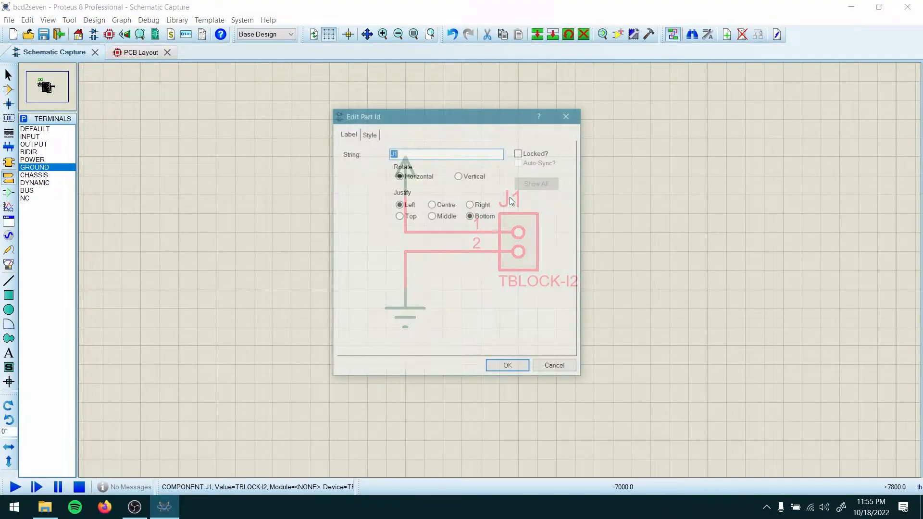
pyautogui.write('POWER')
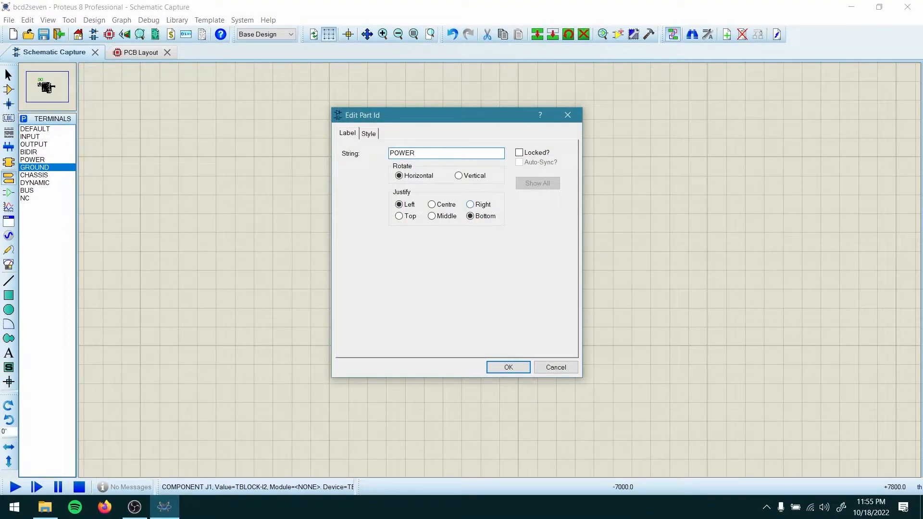
pyautogui.press('Return')
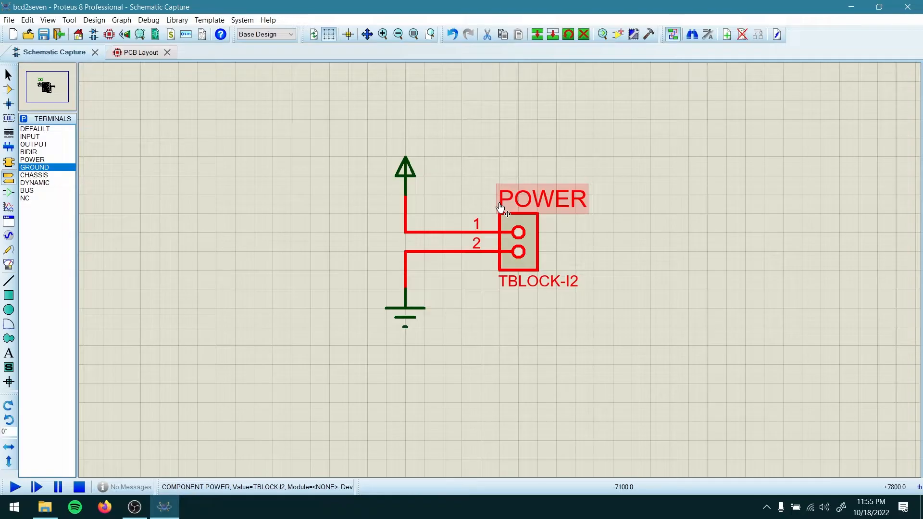
# Open the PCB layout of the design.
pyautogui.scroll(-4, 516, 286)
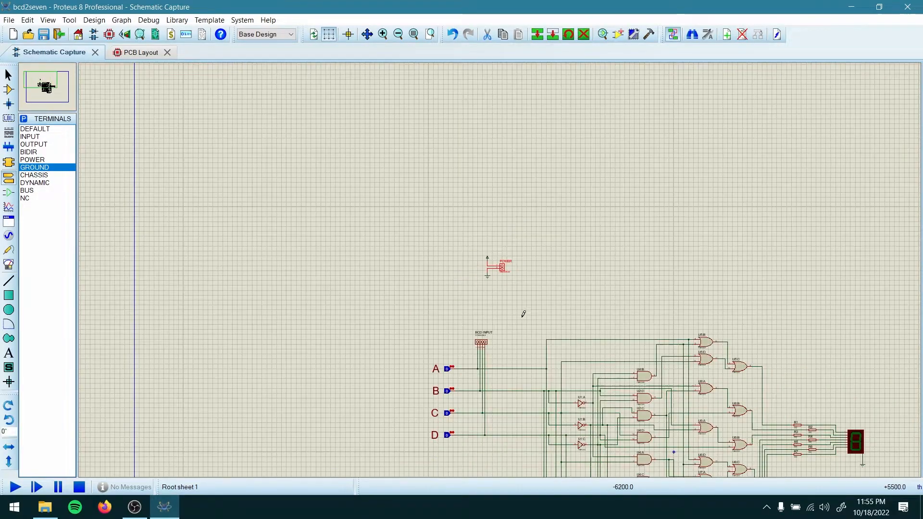
pyautogui.scroll(2, 501, 266)
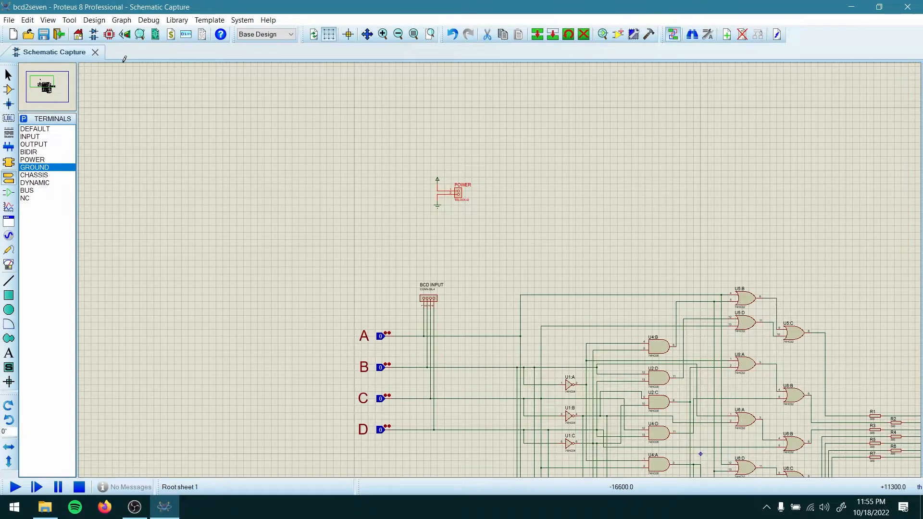
pyautogui.click(109, 36)
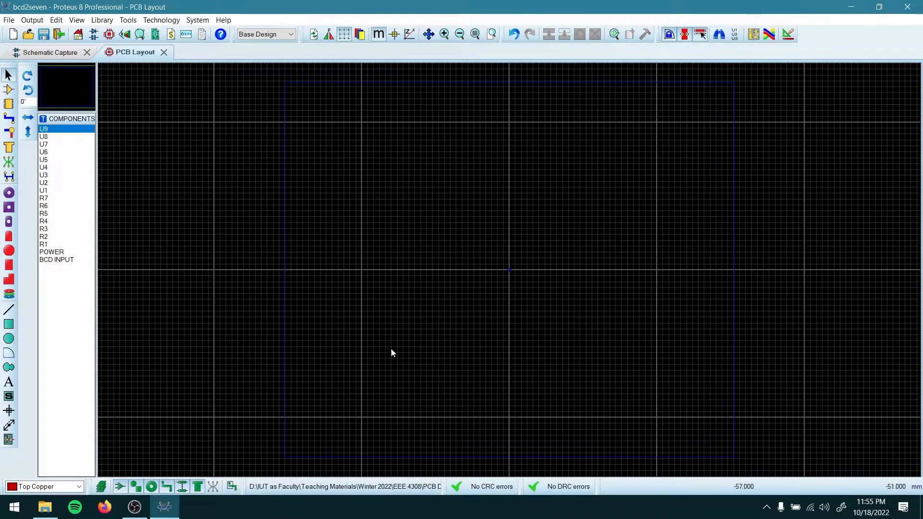
pyautogui.click(77, 486)
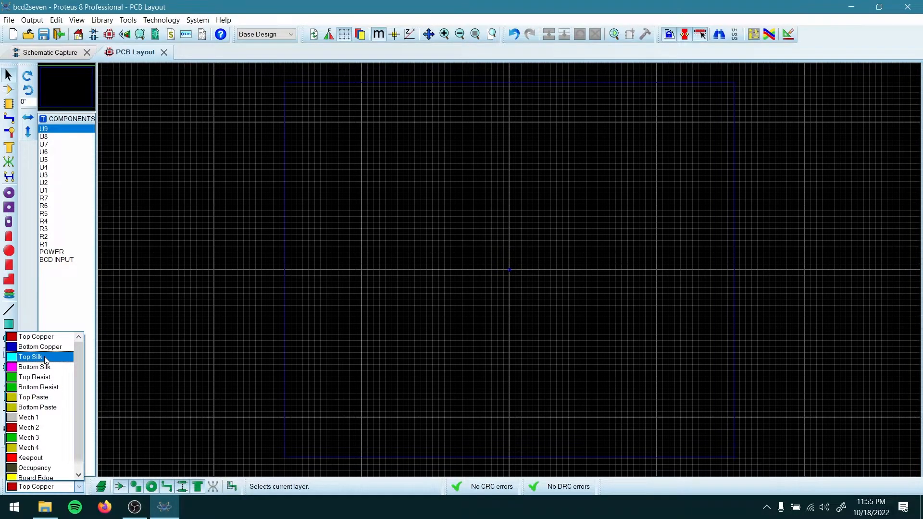
pyautogui.scroll(-1, 46, 360)
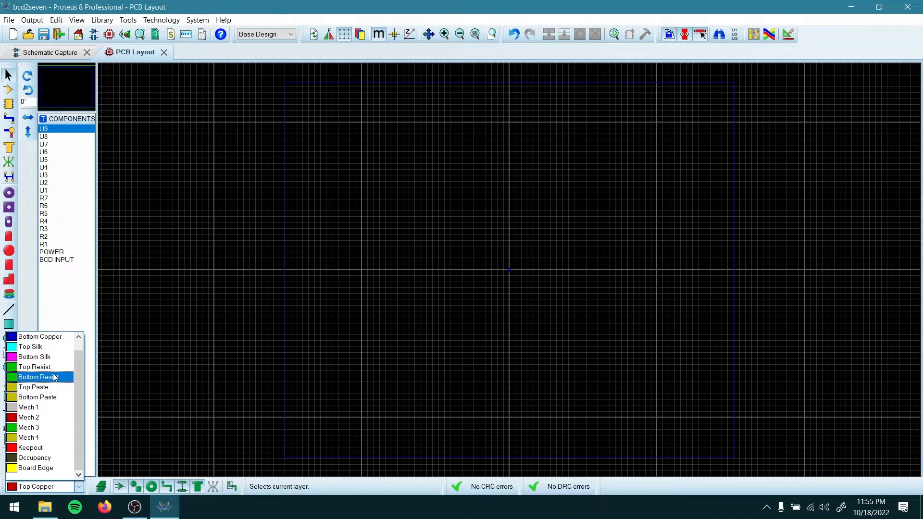
pyautogui.click(33, 487)
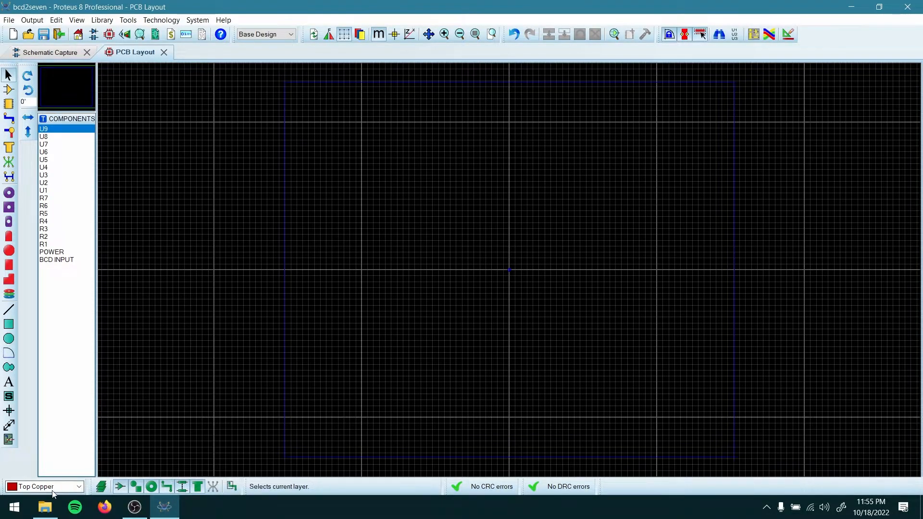
# Draw a rectangular board outline about 130 by 70 mm on the Board Edge layer, with its lower-left corner at the origin.
pyautogui.click(11, 326)
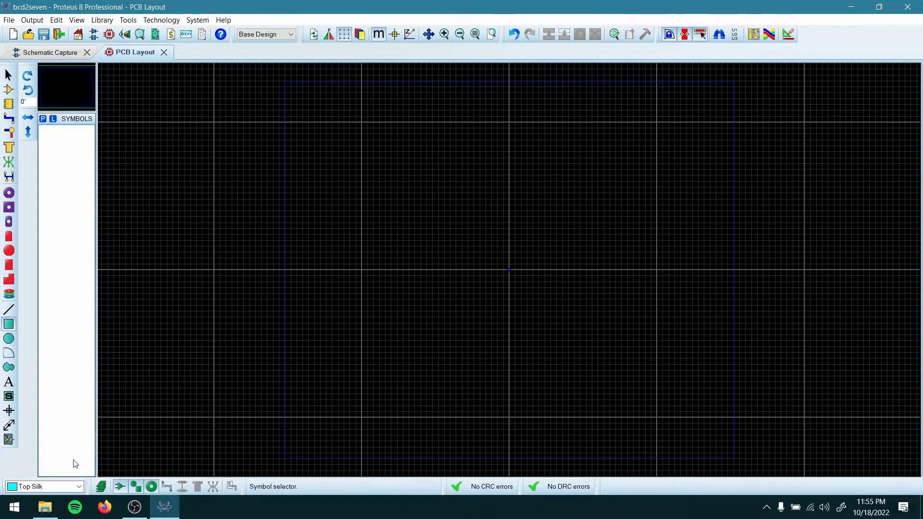
pyautogui.click(65, 488)
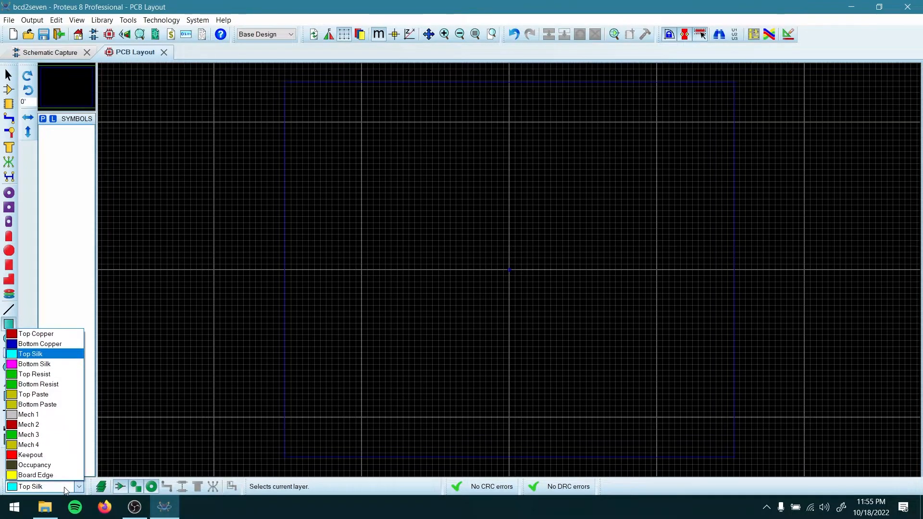
pyautogui.click(57, 476)
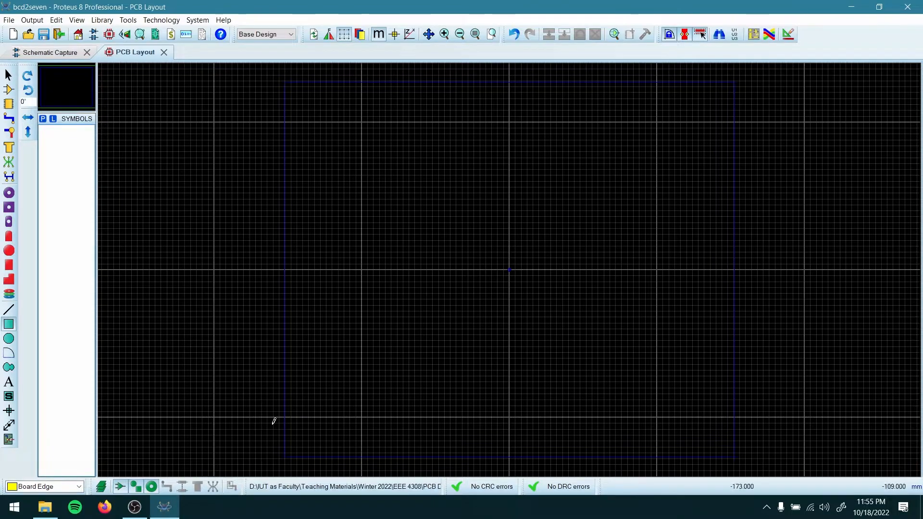
pyautogui.scroll(1, 494, 279)
pyautogui.scroll(3, 502, 264)
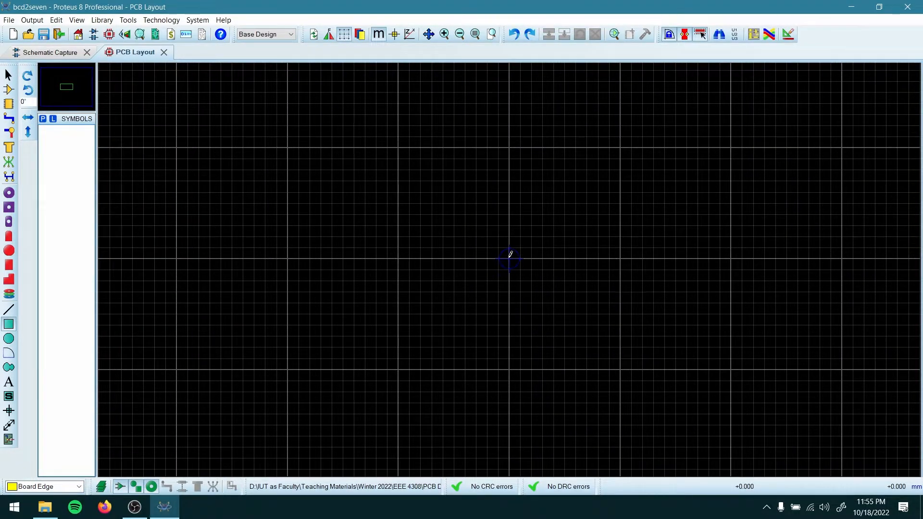
pyautogui.click(510, 255)
pyautogui.scroll(-1, 541, 221)
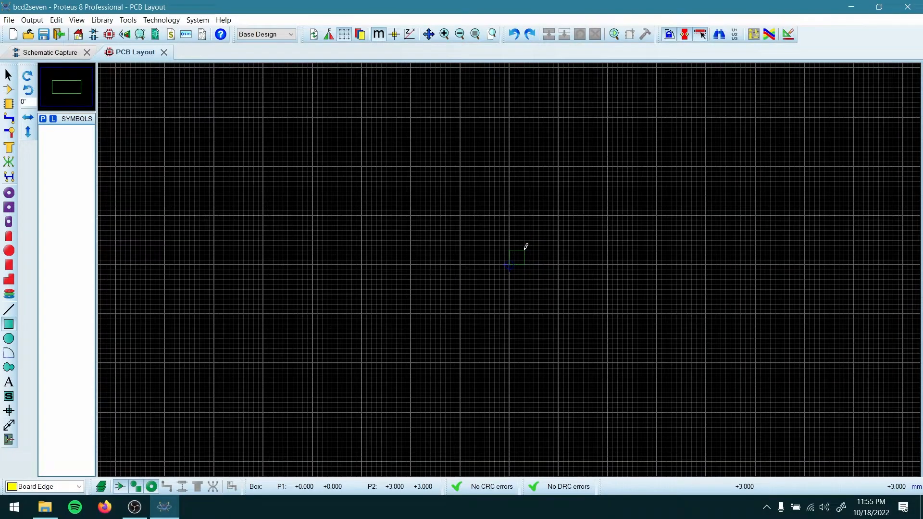
pyautogui.scroll(-1, 572, 219)
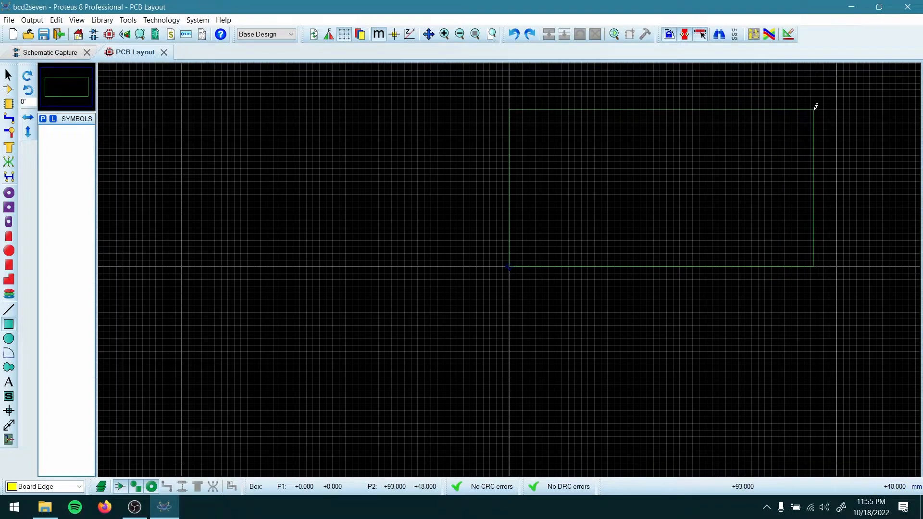
pyautogui.scroll(-1, 831, 102)
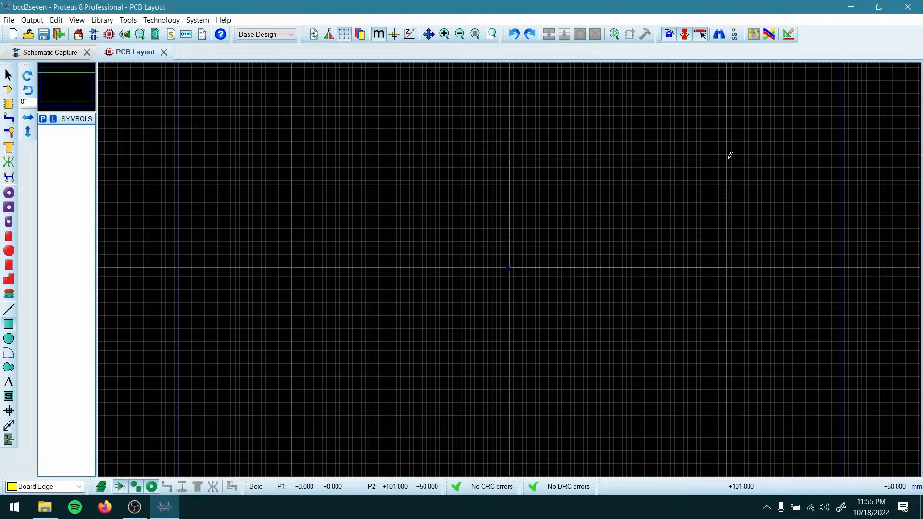
pyautogui.scroll(1, 730, 154)
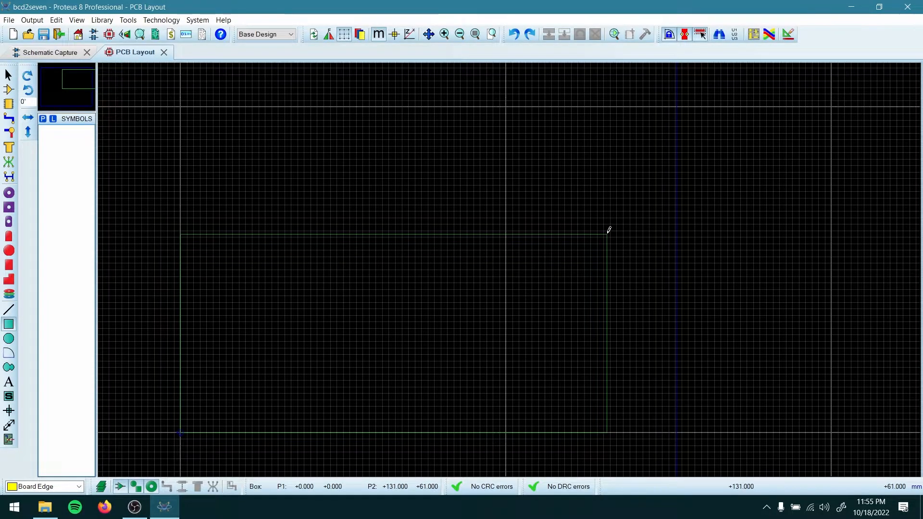
pyautogui.click(604, 205)
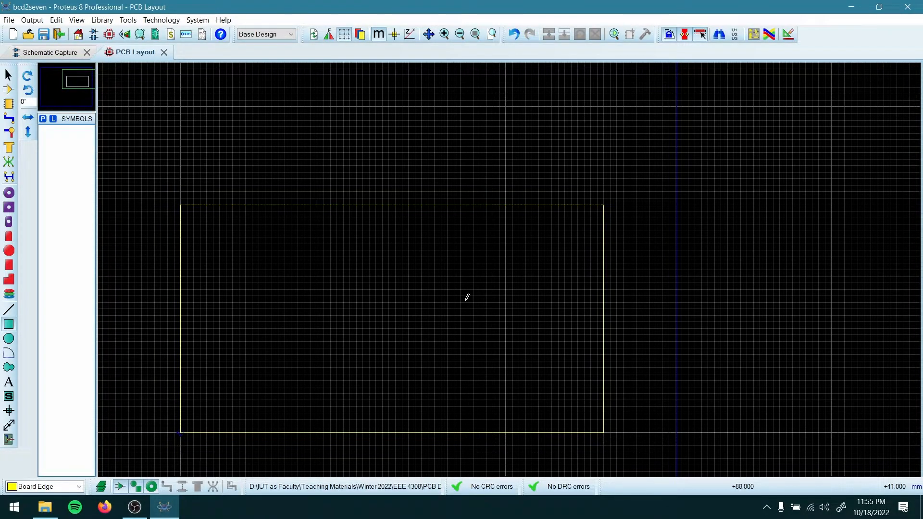
# Inspect the bare board in the 3D Visualizer, then close it and leave the rectangle tool.
pyautogui.scroll(-1, 457, 311)
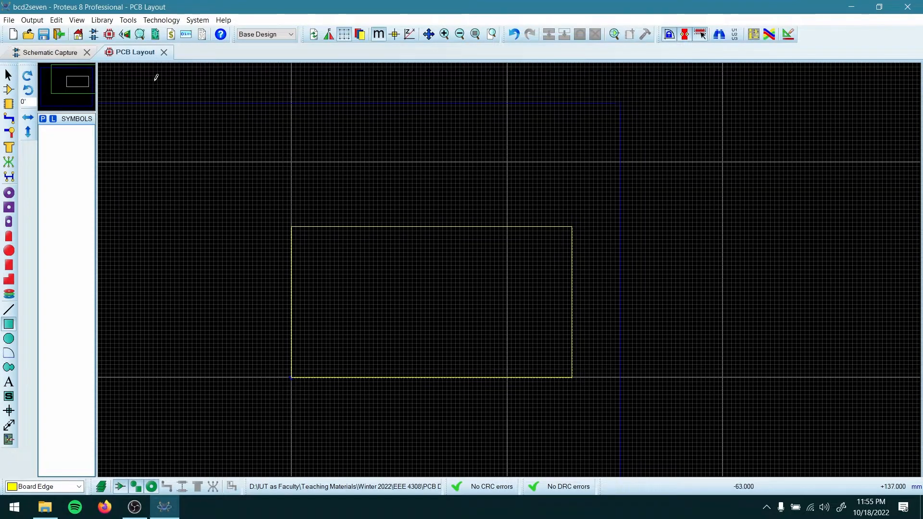
pyautogui.click(126, 35)
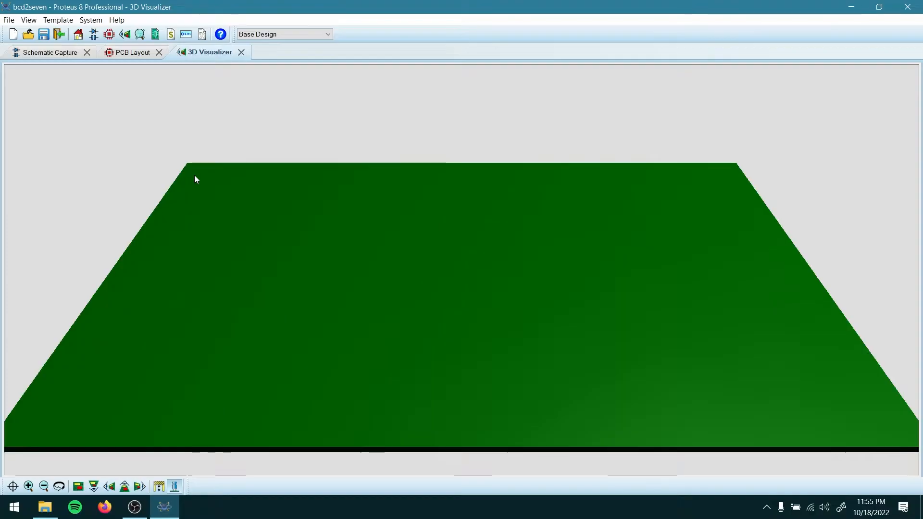
pyautogui.moveTo(237, 239); pyautogui.dragTo(252, 282)
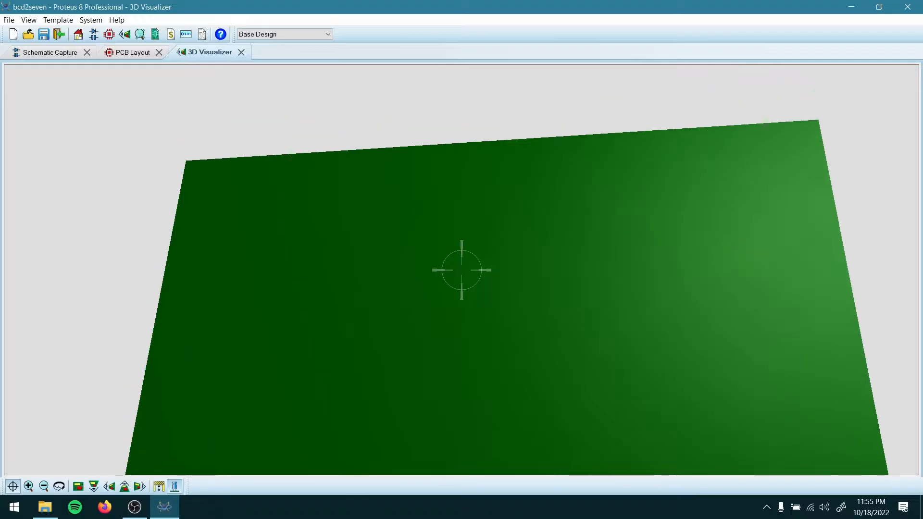
pyautogui.rightClick(461, 270)
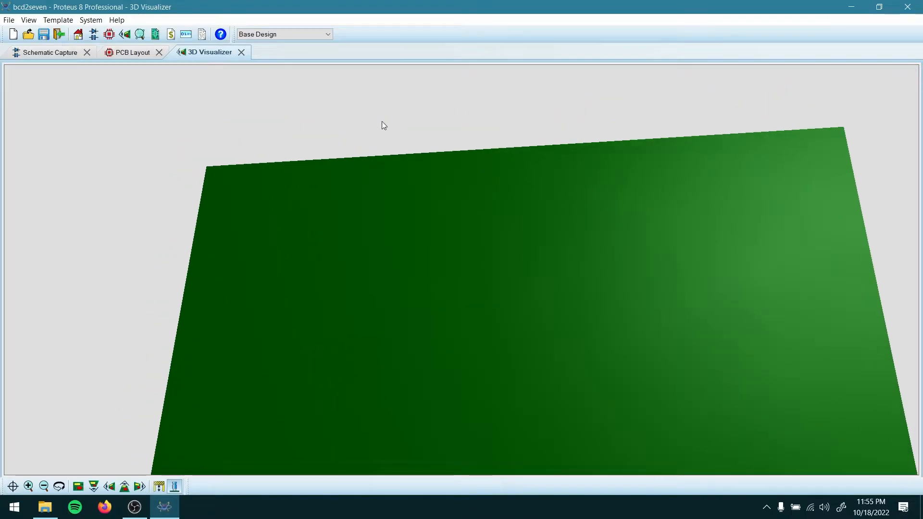
pyautogui.click(240, 51)
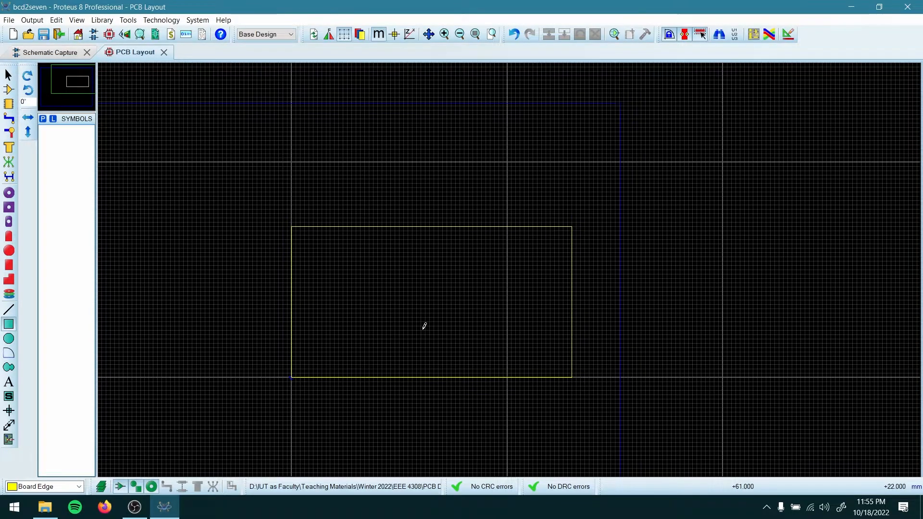
pyautogui.press('Escape')
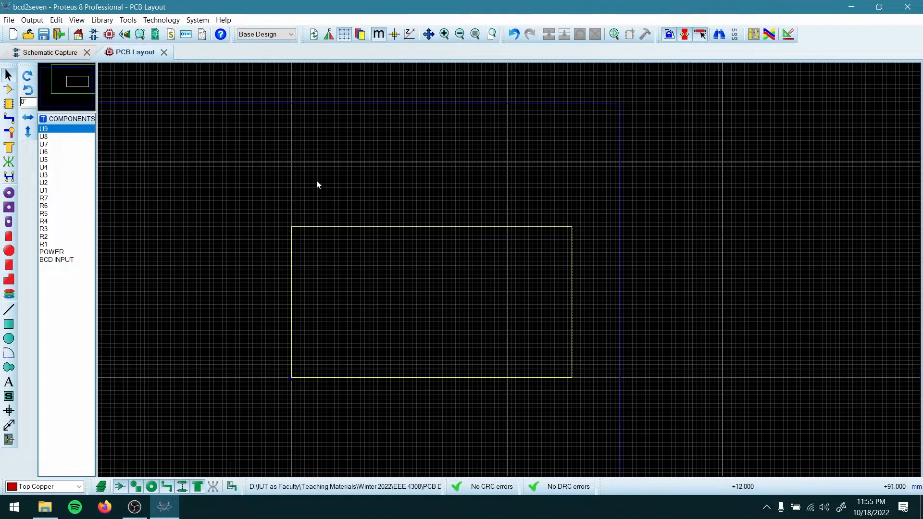
# Place the BCD INPUT connector vertically, rotated to -90°, just inside the board's left edge and below mid-height.
pyautogui.click(9, 91)
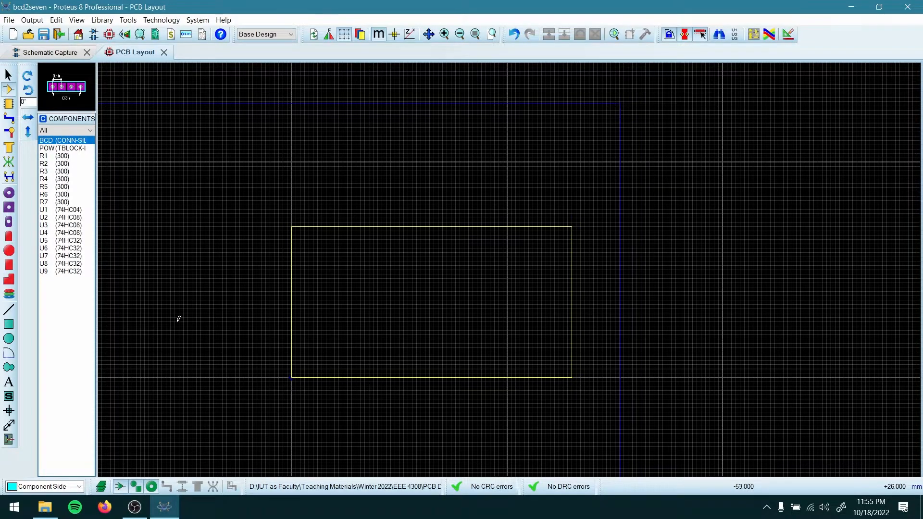
pyautogui.scroll(1, 316, 354)
pyautogui.scroll(-1, 509, 263)
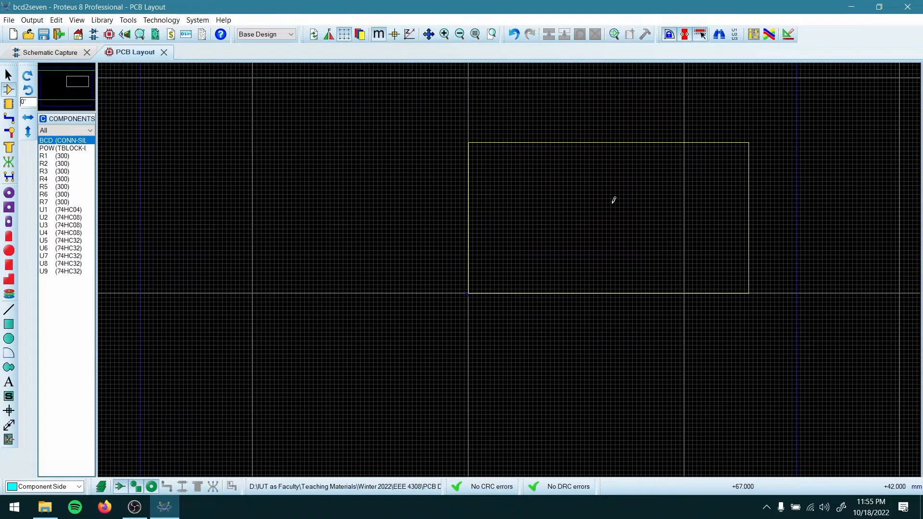
pyautogui.scroll(1, 614, 200)
pyautogui.scroll(1, 509, 269)
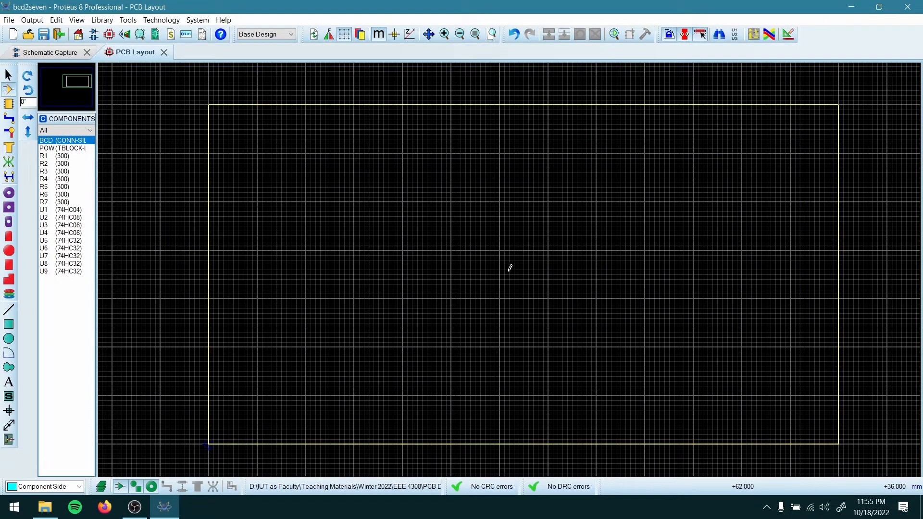
pyautogui.click(62, 144)
pyautogui.moveTo(270, 281); pyautogui.dragTo(270, 315)
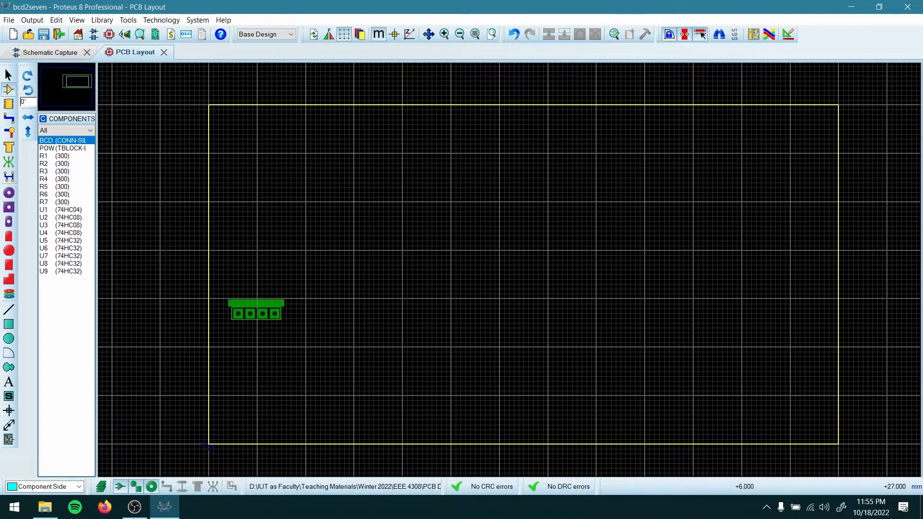
pyautogui.press('-')
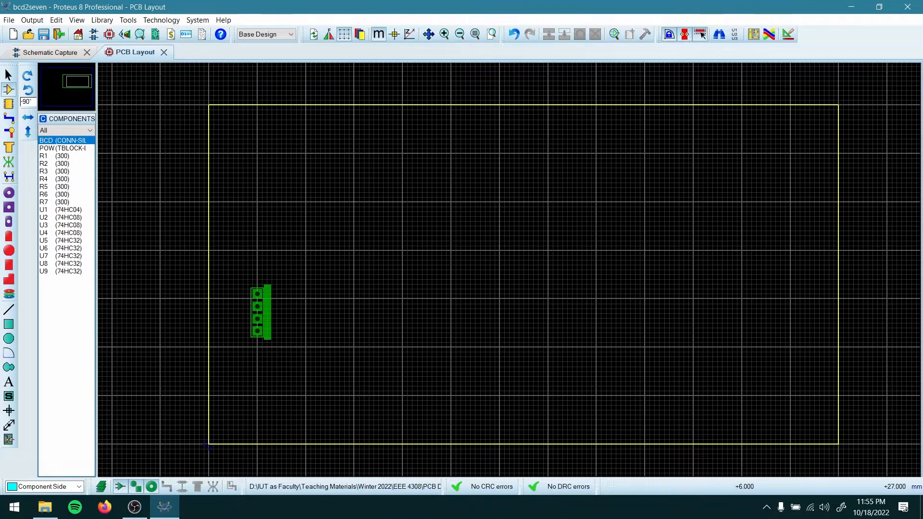
pyautogui.press('-')
pyautogui.press('-')
pyautogui.press('-')
pyautogui.press('-')
pyautogui.press('-')
pyautogui.press('-')
pyautogui.press('-')
pyautogui.press('-')
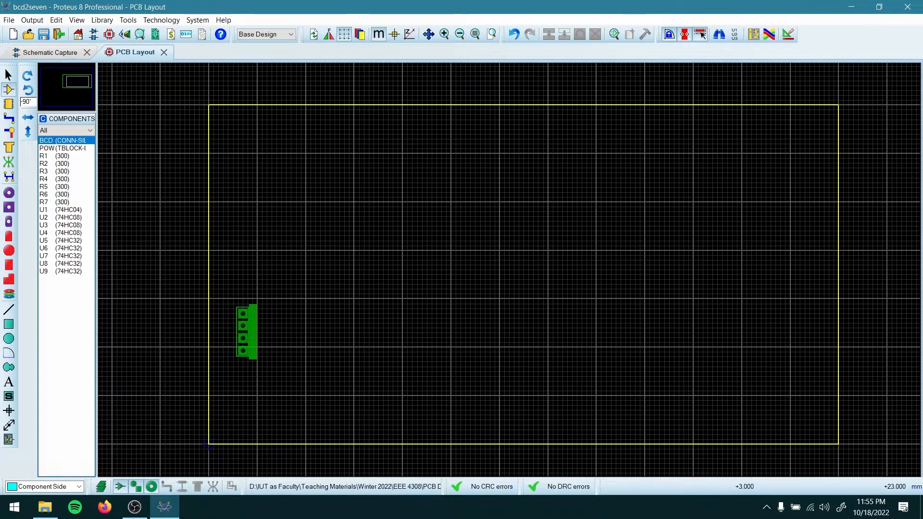
pyautogui.click(224, 329)
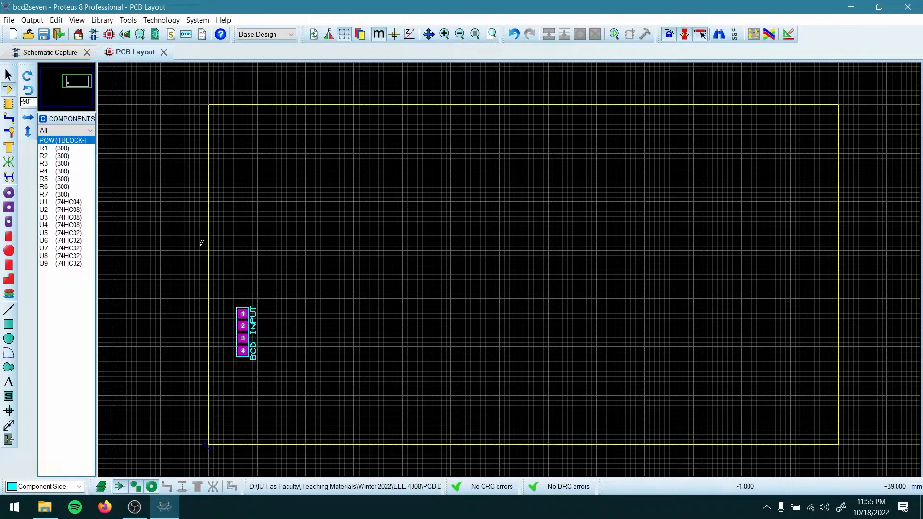
# Place the POWER terminal block above the BCD INPUT connector near the board's left edge, rotated to -90°, with pin 1 at about (10, 53) mm.
pyautogui.click(66, 140)
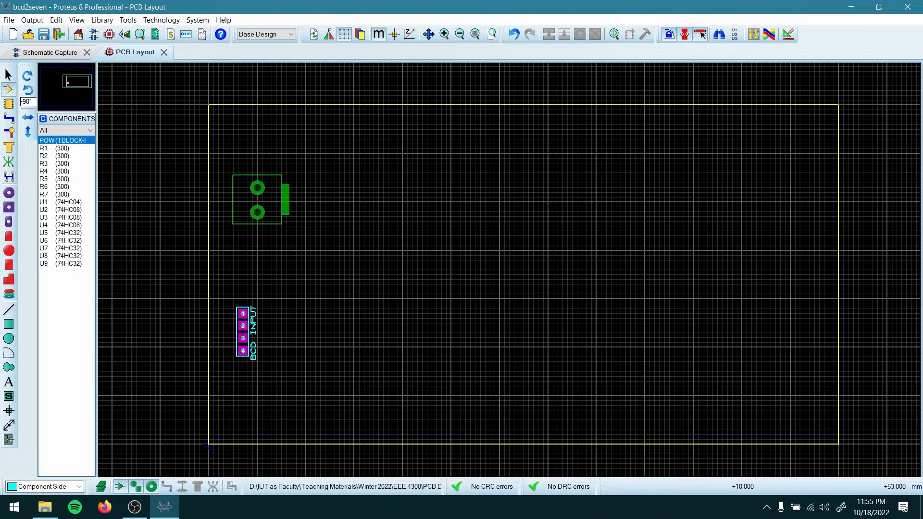
pyautogui.click(258, 185)
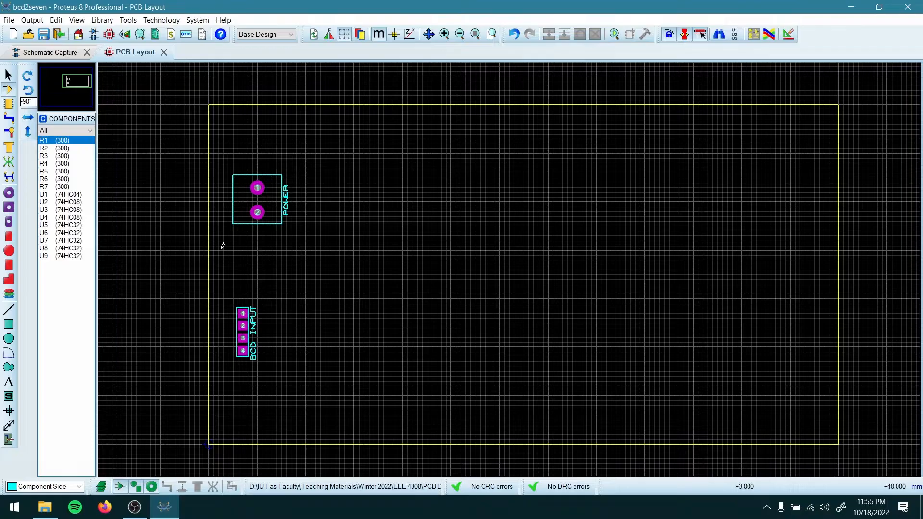
# Place U1 (74HC04) lying horizontally at 0° in the lower part of the board, just right of the BCD INPUT connector.
pyautogui.click(80, 196)
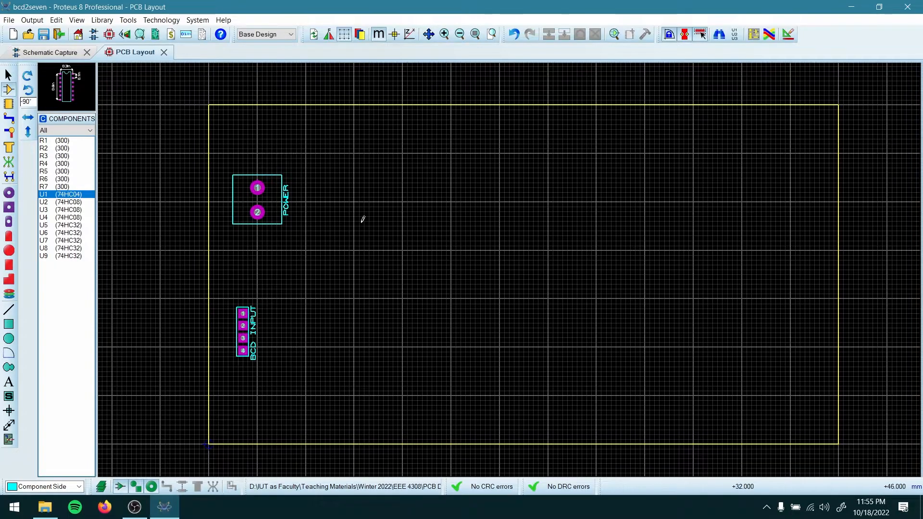
pyautogui.click(378, 253)
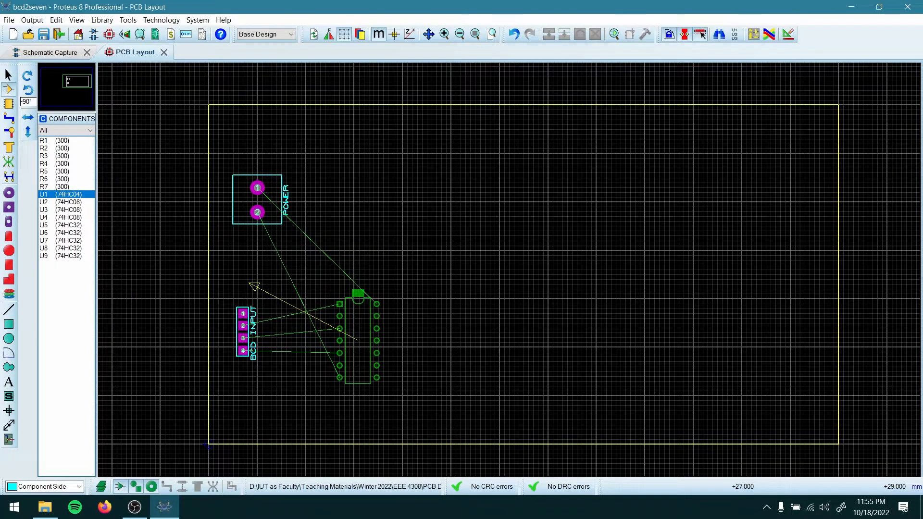
pyautogui.press('KP_Subtract')
pyautogui.press('KP_Subtract')
pyautogui.press('KP_Subtract')
pyautogui.press('KP_Subtract')
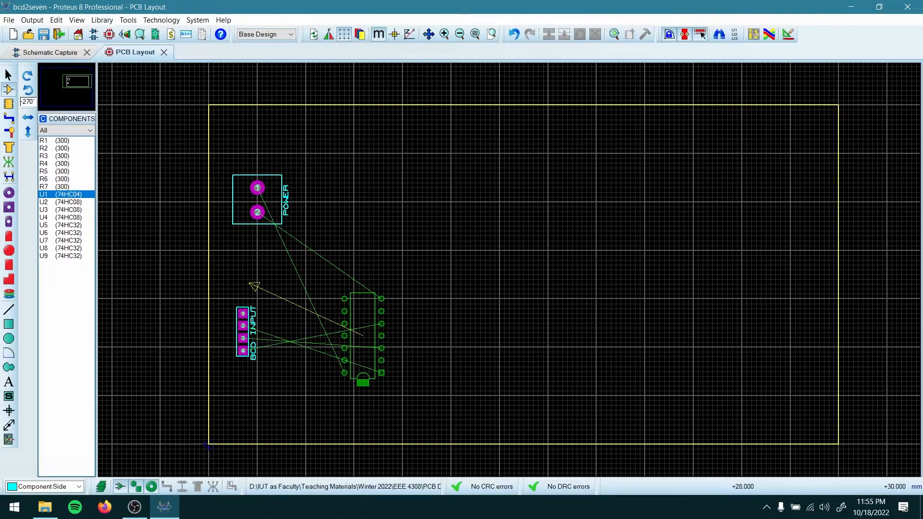
pyautogui.press('KP_Subtract')
pyautogui.press('KP_Subtract')
pyautogui.press('KP_Subtract')
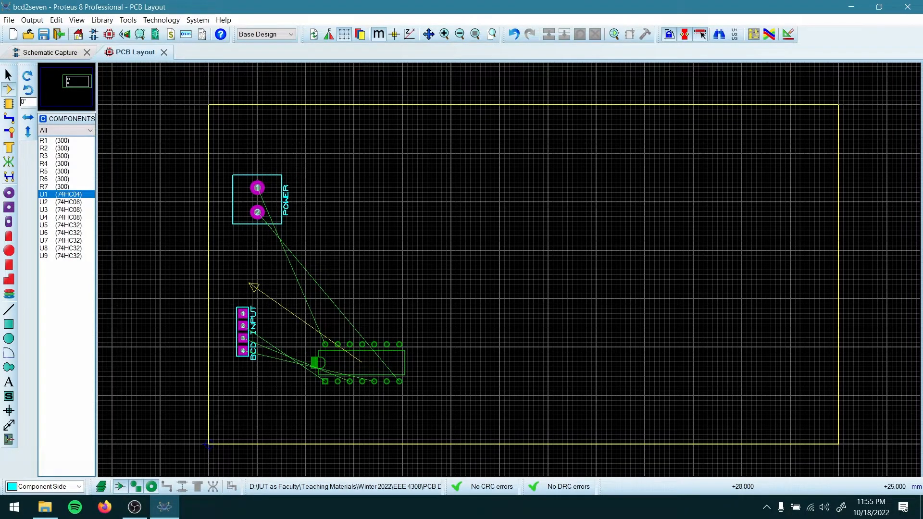
pyautogui.click(366, 363)
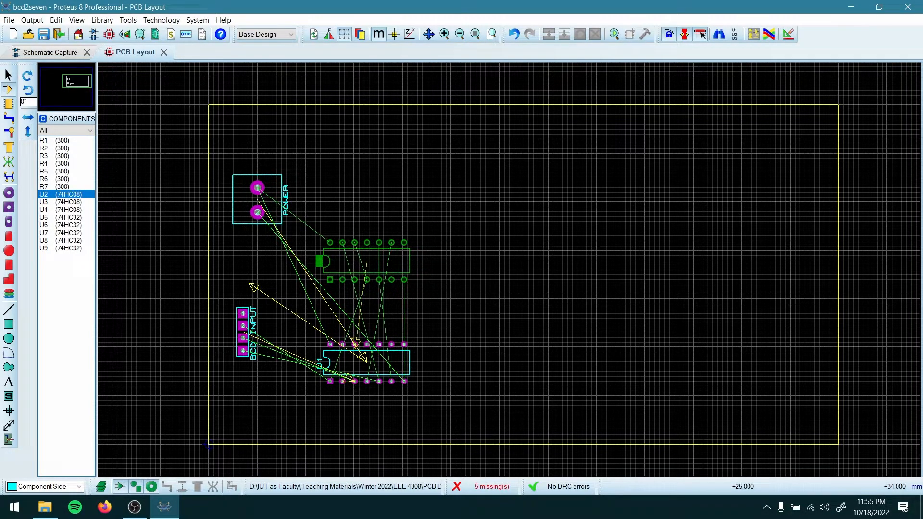
# Stack U2 and U3 in a column above U1, and place U4, U5 and U6 bottom to top as a second column beside it.
pyautogui.click(330, 275)
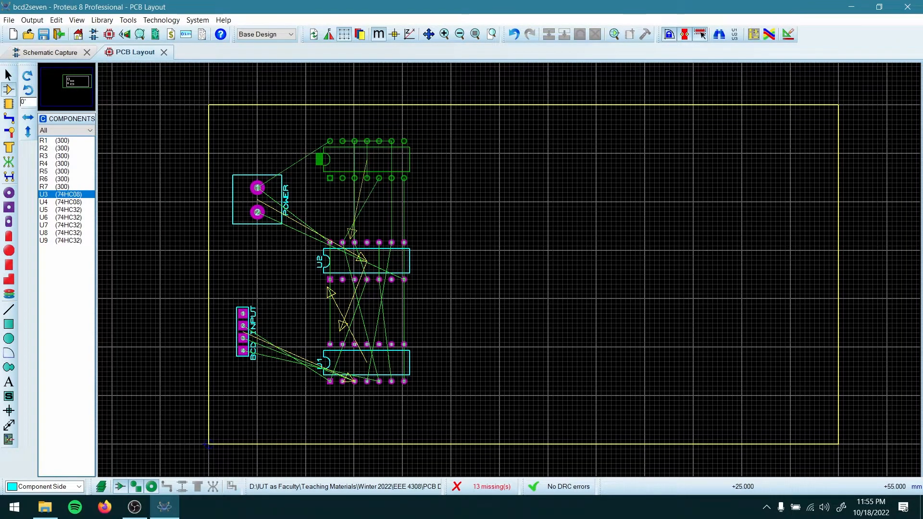
pyautogui.click(329, 177)
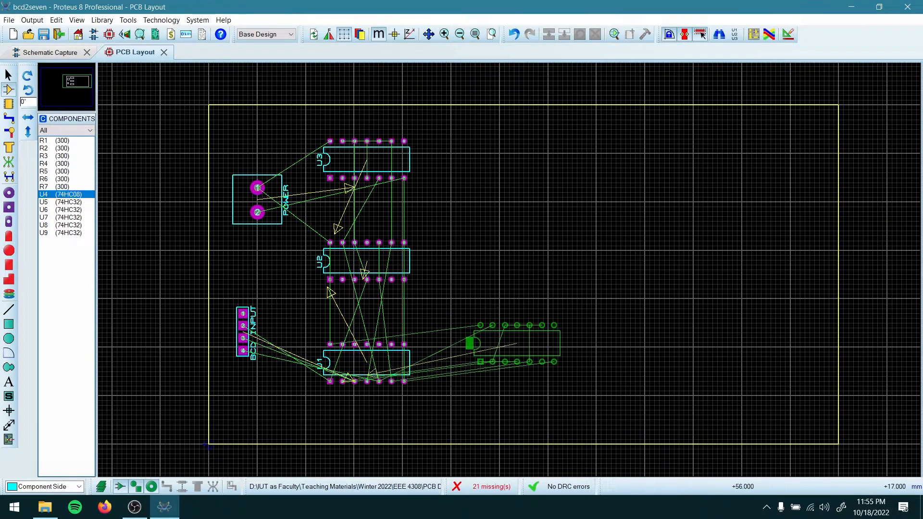
pyautogui.click(471, 381)
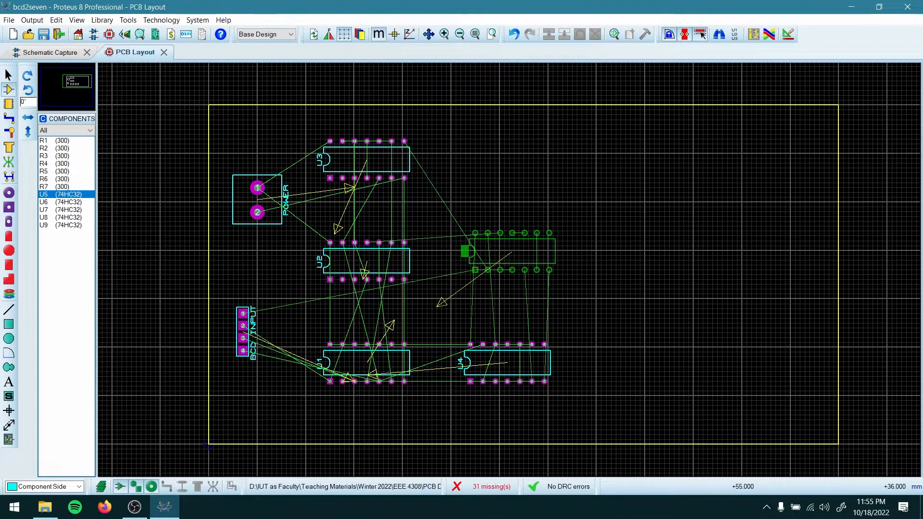
pyautogui.click(471, 270)
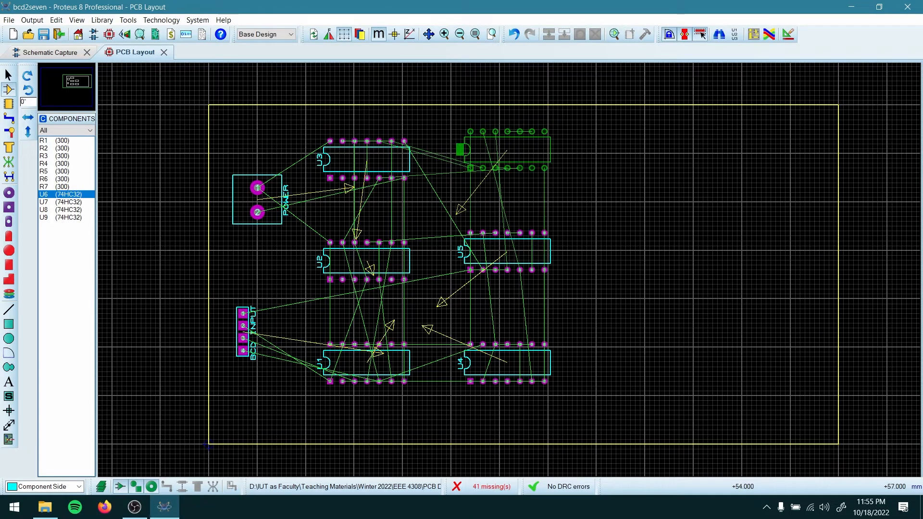
pyautogui.click(470, 168)
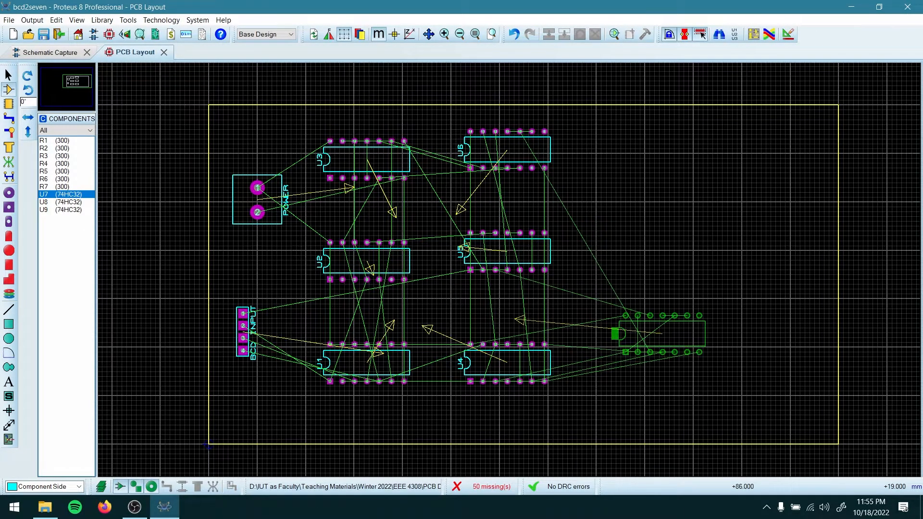
# Place U7, U8 and U9 from bottom to top as a third IC column right of U4, U5 and U6.
pyautogui.click(615, 381)
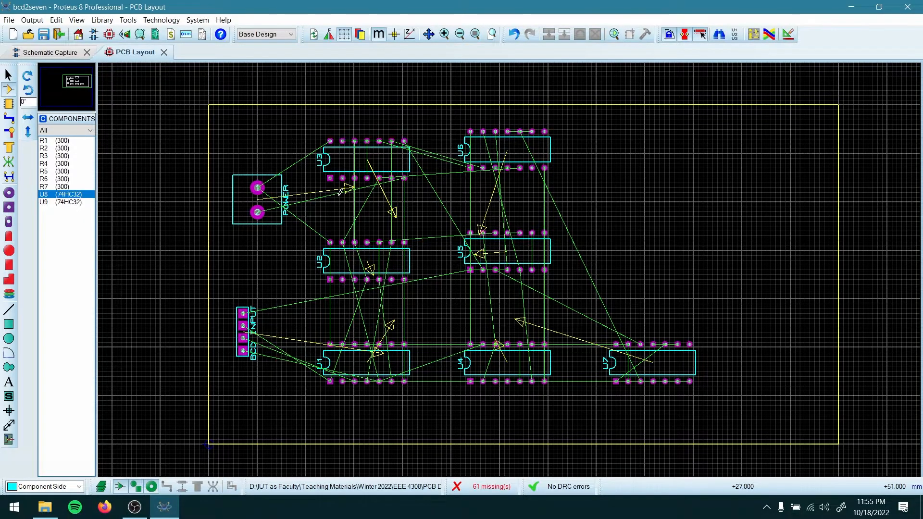
pyautogui.click(659, 251)
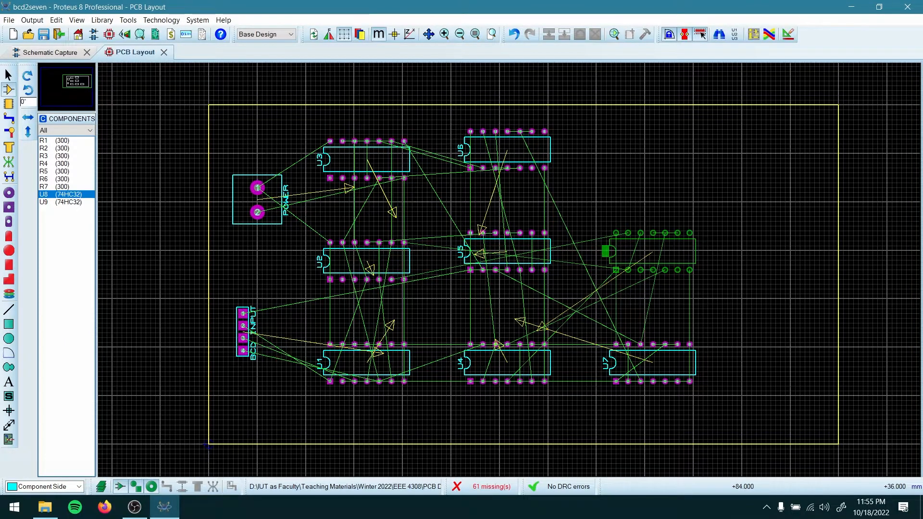
pyautogui.click(613, 273)
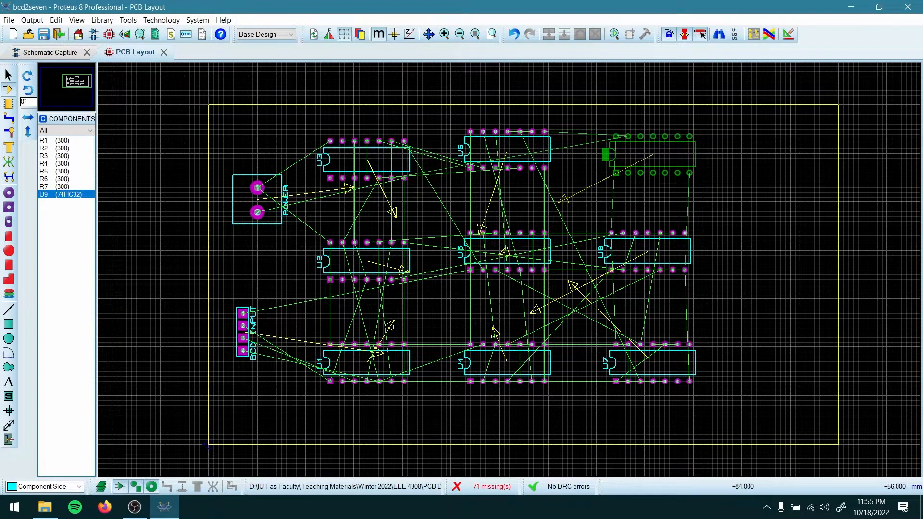
pyautogui.click(611, 174)
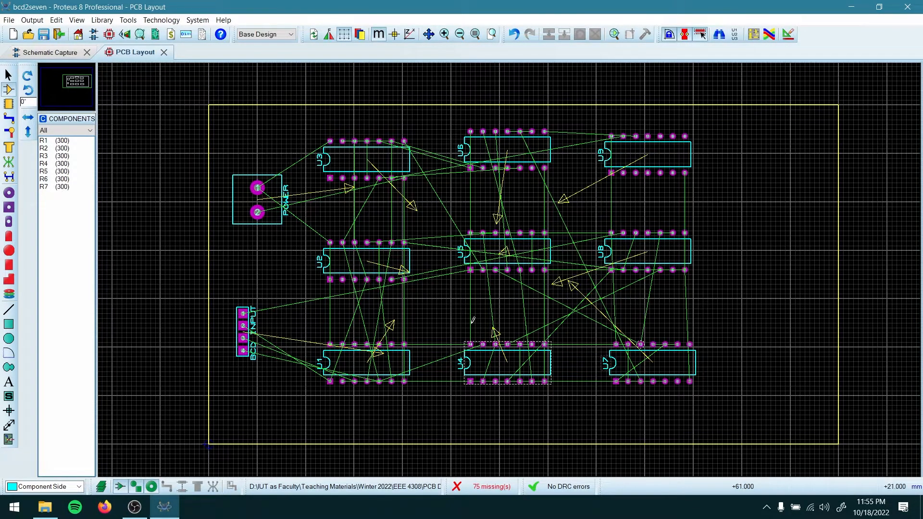
# Align the first IC column (U1, U2, U3) with Centre Vertically, using object bounds.
pyautogui.moveTo(296, 119); pyautogui.dragTo(432, 421)
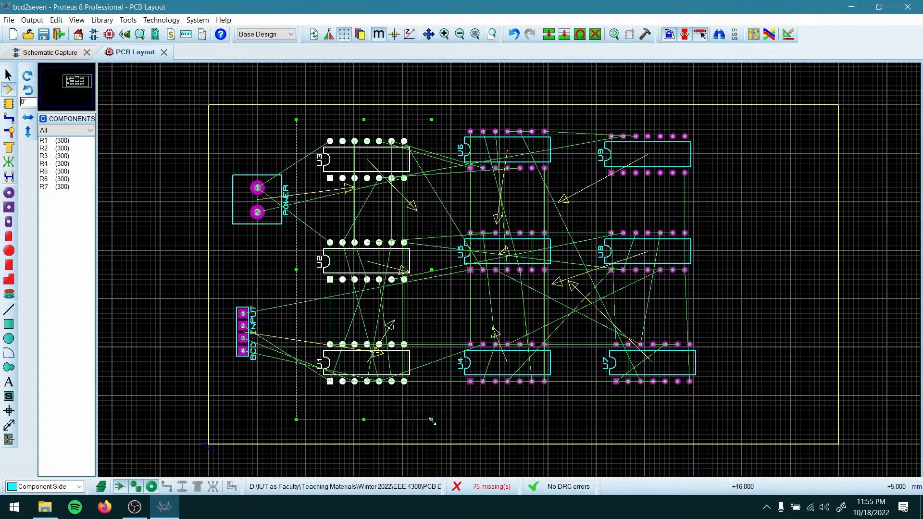
pyautogui.hotkey('ctrl', 'a')
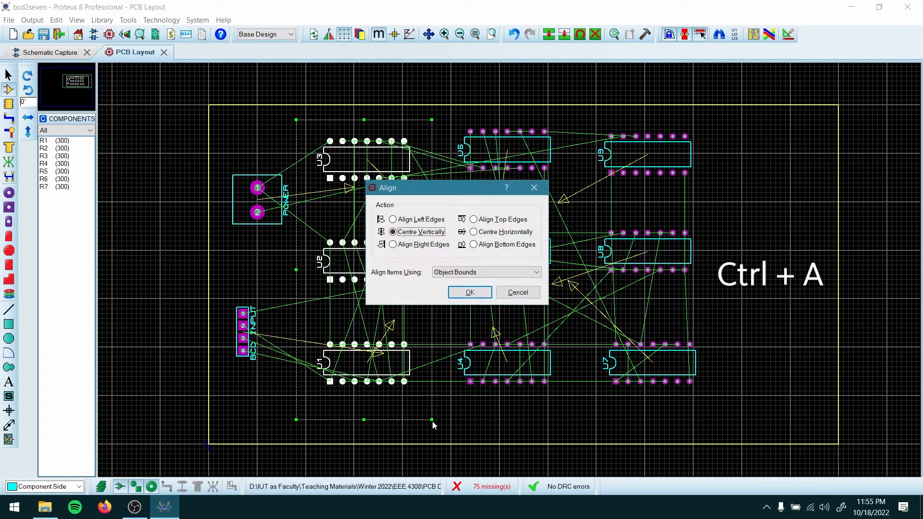
pyautogui.moveTo(435, 189); pyautogui.dragTo(600, 182)
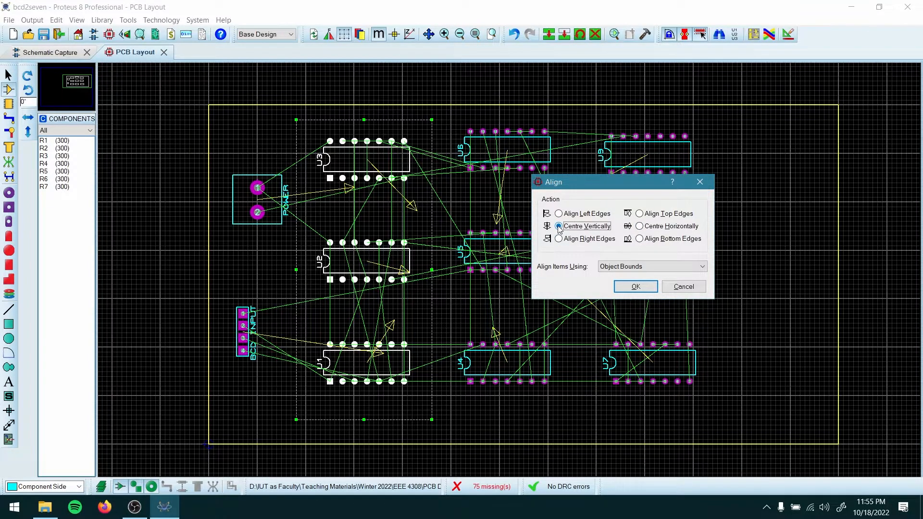
pyautogui.click(634, 287)
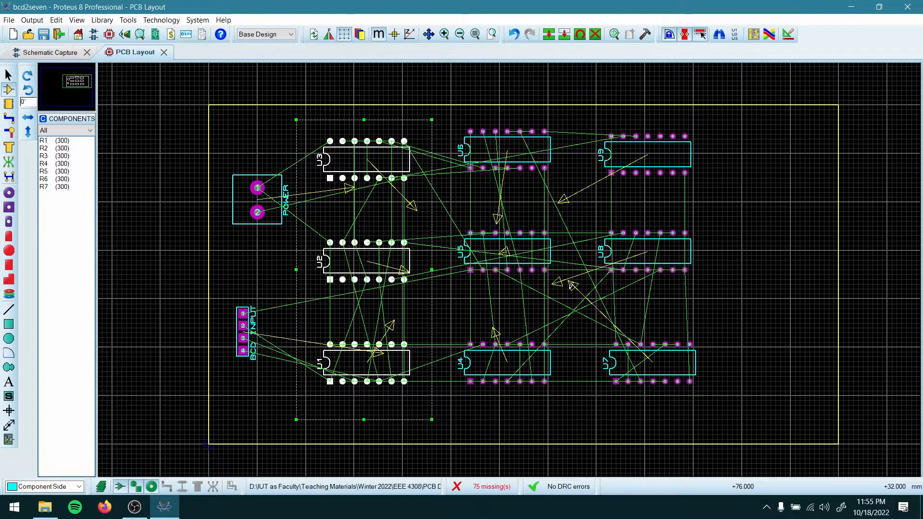
pyautogui.click(504, 298)
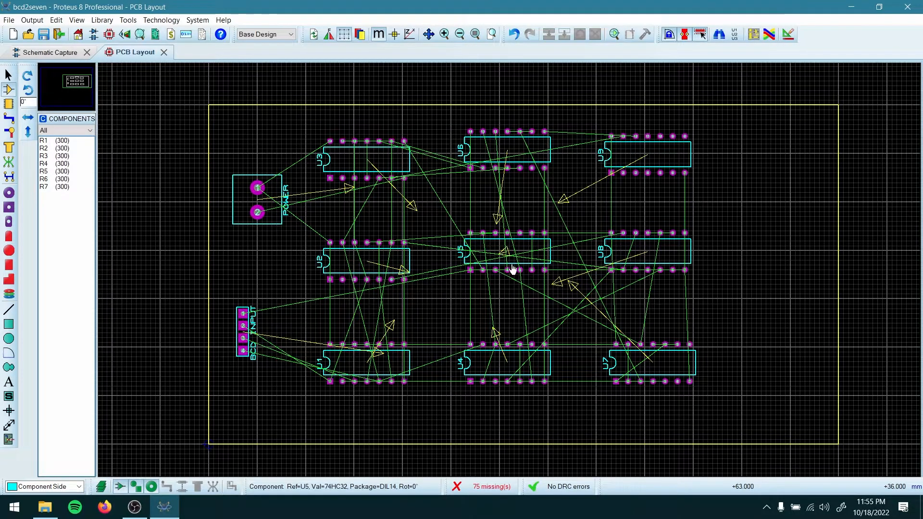
# Align the middle IC column (U4, U5, U6) with Centre Vertically and clear the selection.
pyautogui.moveTo(441, 114); pyautogui.dragTo(582, 425)
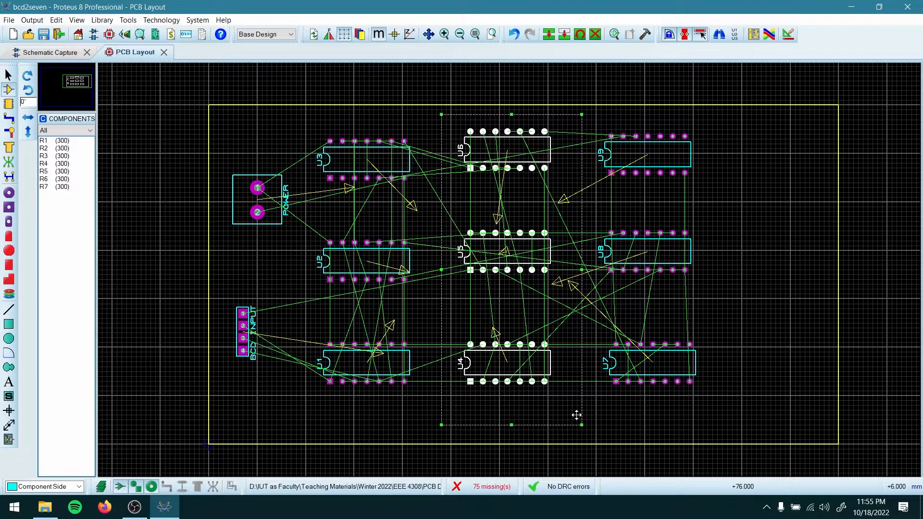
pyautogui.hotkey('ctrl', 'a')
pyautogui.moveTo(460, 185); pyautogui.dragTo(754, 183)
pyautogui.click(756, 285)
pyautogui.click(719, 145)
# Align the third IC column (U7, U8, U9) with Centre Vertically and clear the selection.
pyautogui.moveTo(712, 124); pyautogui.dragTo(591, 414)
pyautogui.hotkey('ctrl', 'a')
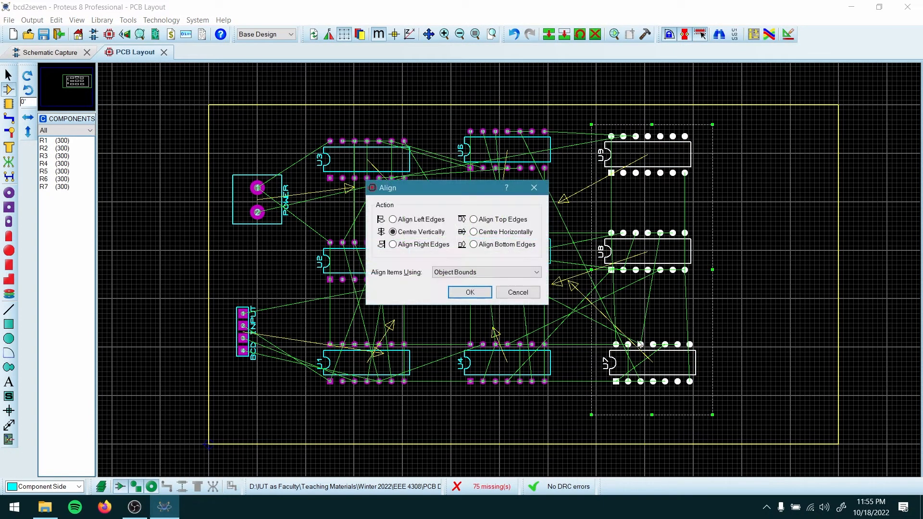
pyautogui.click(470, 292)
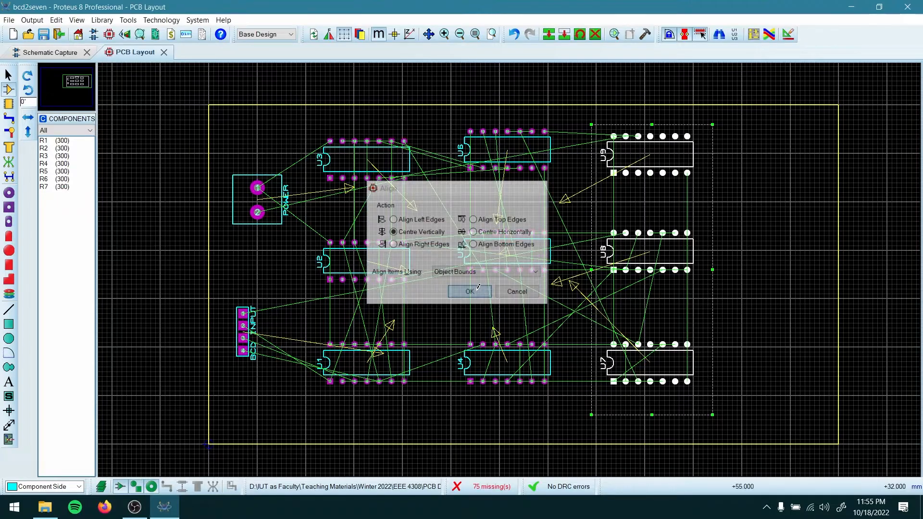
pyautogui.click(644, 289)
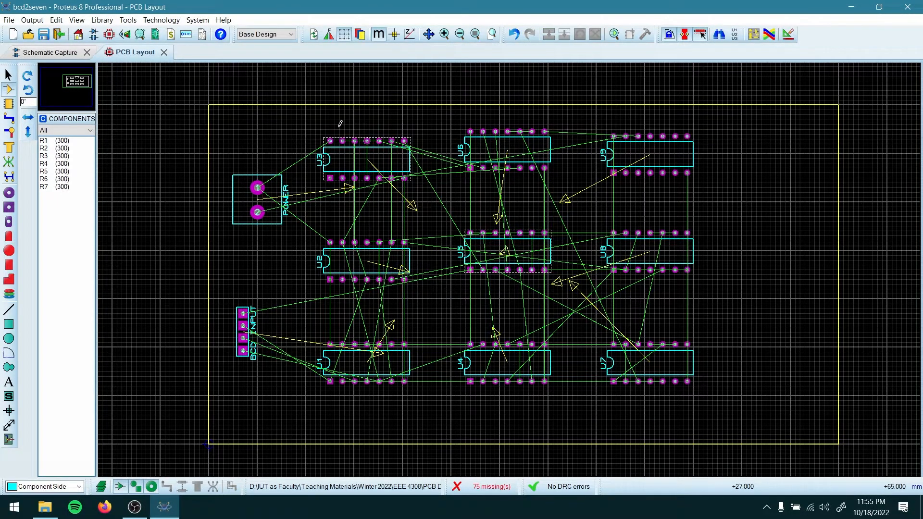
# Align the top row of ICs (U3, U6, U9) with Centre Horizontally, using object bounds.
pyautogui.moveTo(306, 114); pyautogui.dragTo(711, 206)
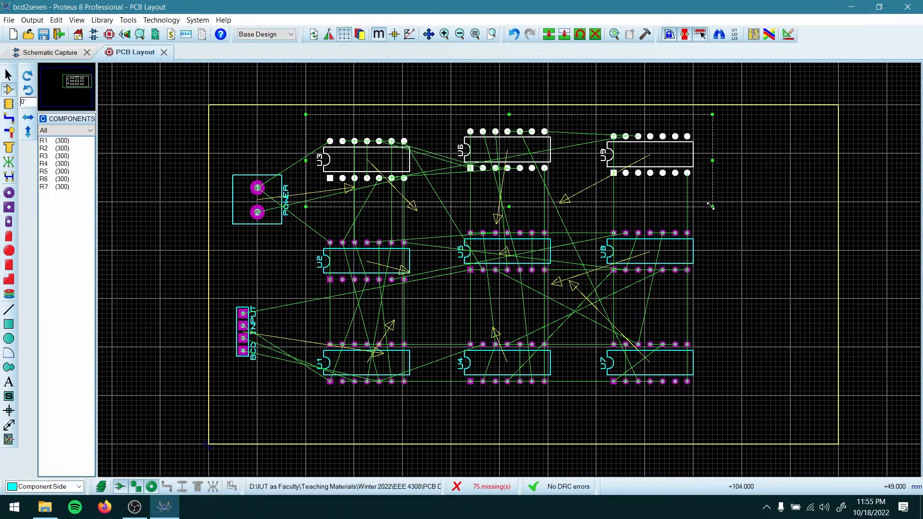
pyautogui.hotkey('ctrl', 'a')
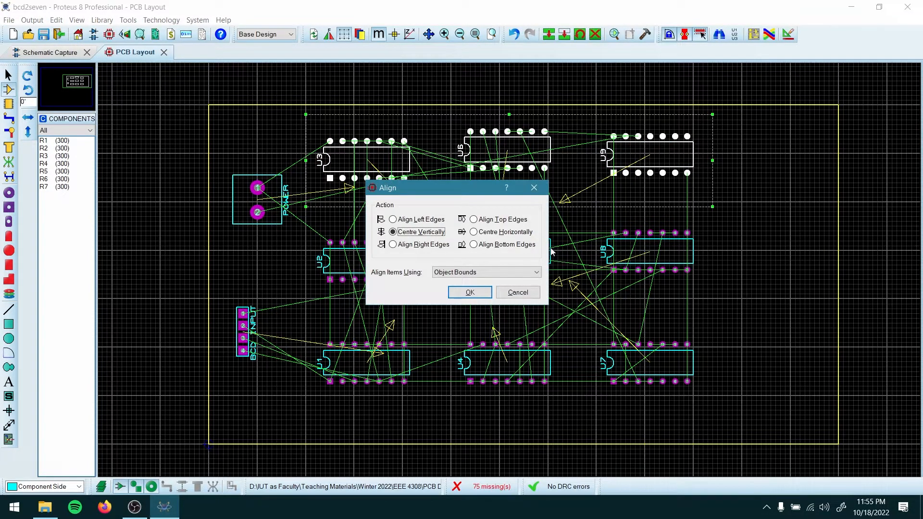
pyautogui.click(475, 233)
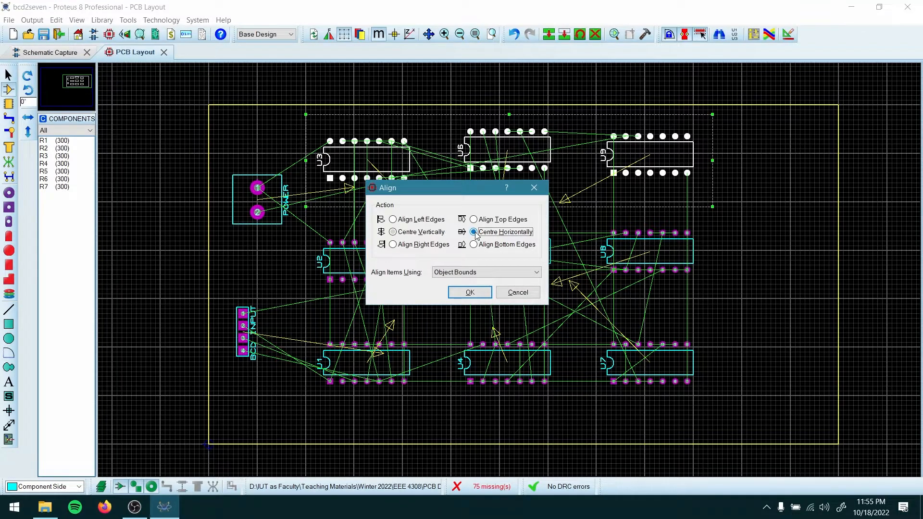
pyautogui.click(469, 291)
# Align the middle row of ICs (U2, U5, U8) with Centre Horizontally.
pyautogui.moveTo(746, 216); pyautogui.dragTo(292, 299)
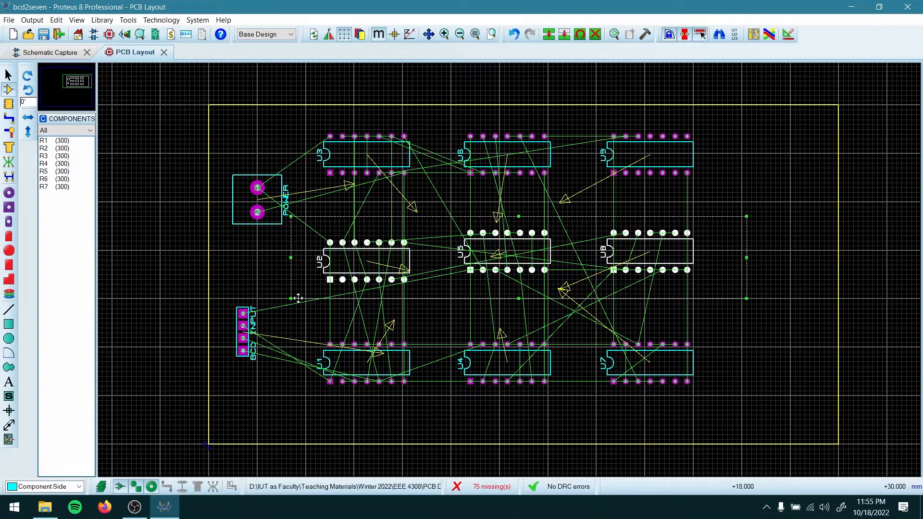
pyautogui.hotkey('ctrl', 'a')
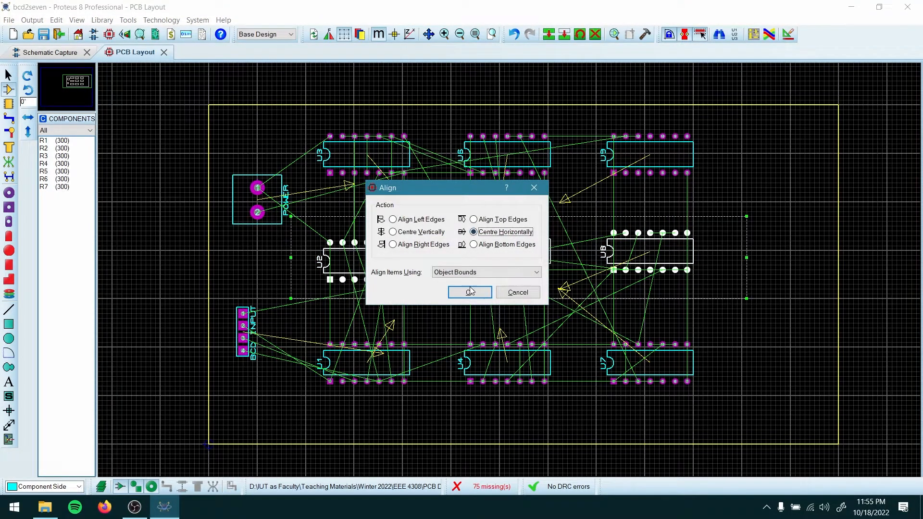
pyautogui.click(470, 290)
# Align the bottom row of ICs (U1, U4, U7) with Centre Horizontally.
pyautogui.moveTo(717, 323); pyautogui.dragTo(301, 405)
pyautogui.hotkey('ctrl', 'a')
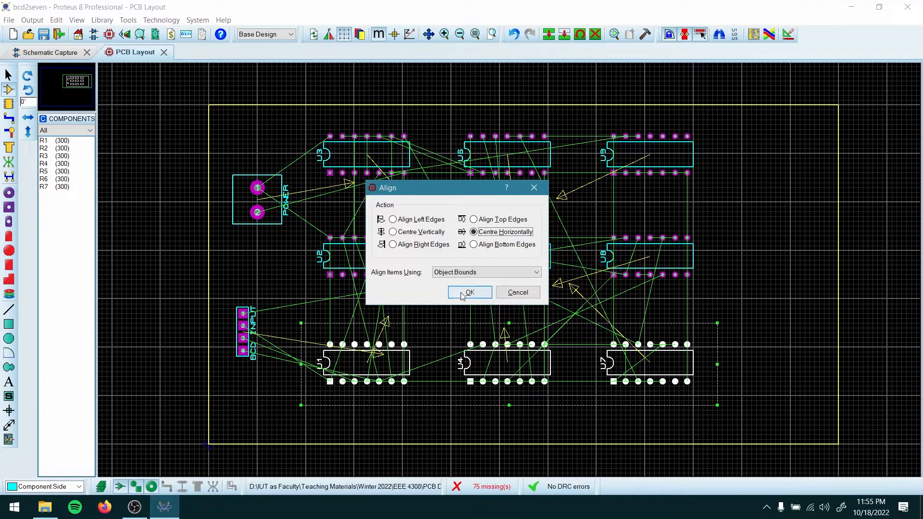
pyautogui.click(470, 292)
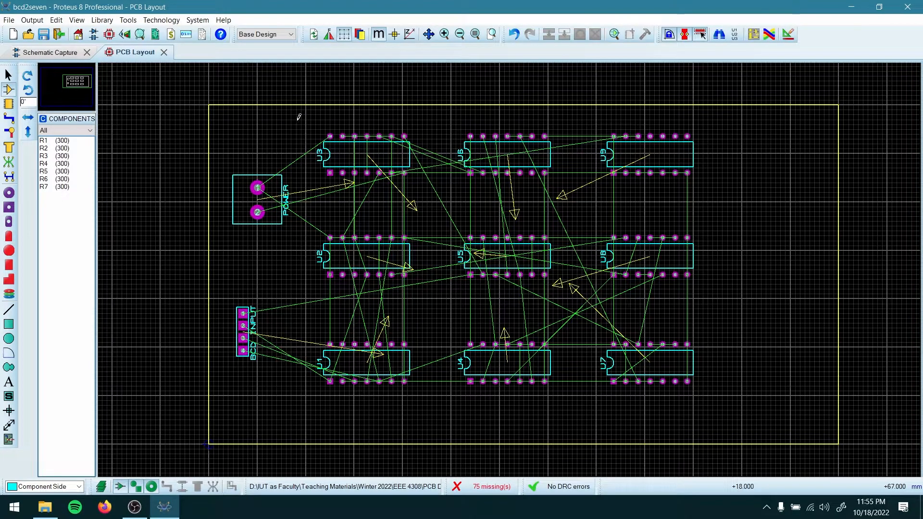
# Select all nine ICs as one block and slightly adjust its vertical position on the board.
pyautogui.moveTo(296, 120); pyautogui.dragTo(748, 418)
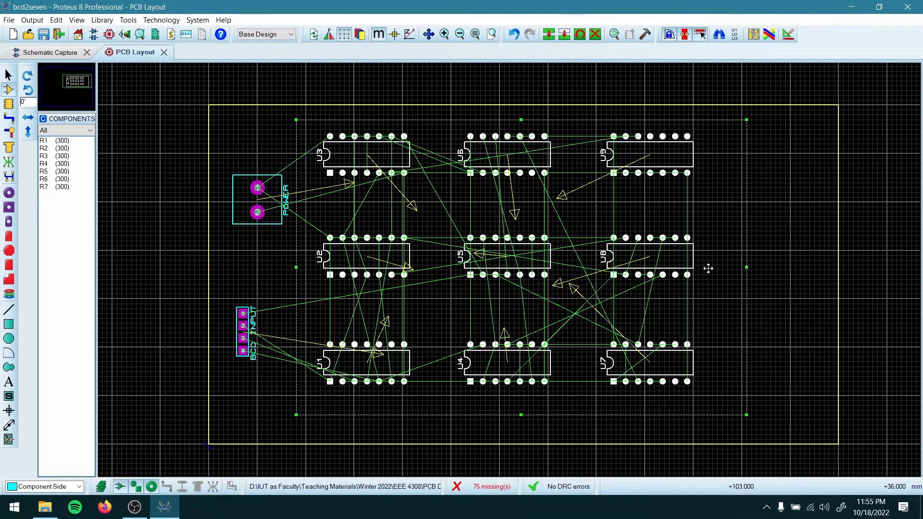
pyautogui.moveTo(706, 284); pyautogui.dragTo(707, 278)
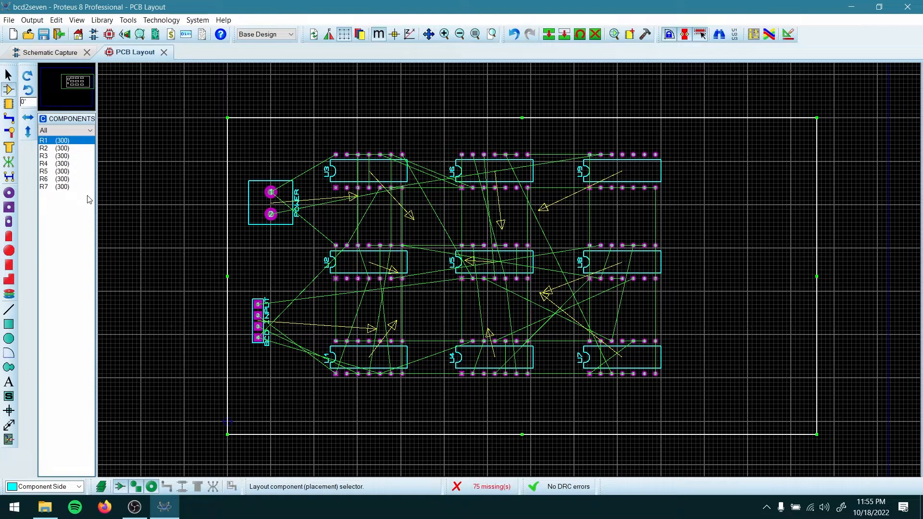
# In the schematic, set the seven-segment display's part reference to DISPLAY, then return to the PCB layout.
pyautogui.click(61, 56)
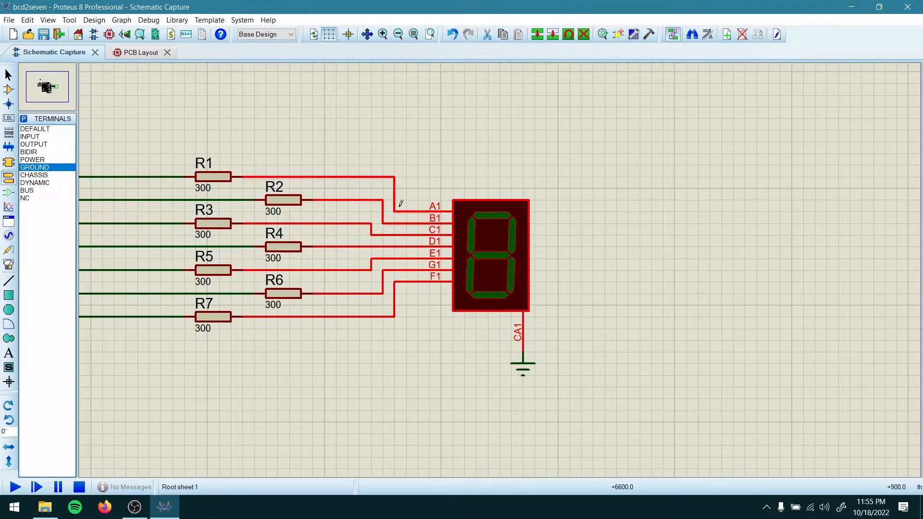
pyautogui.doubleClick(494, 226)
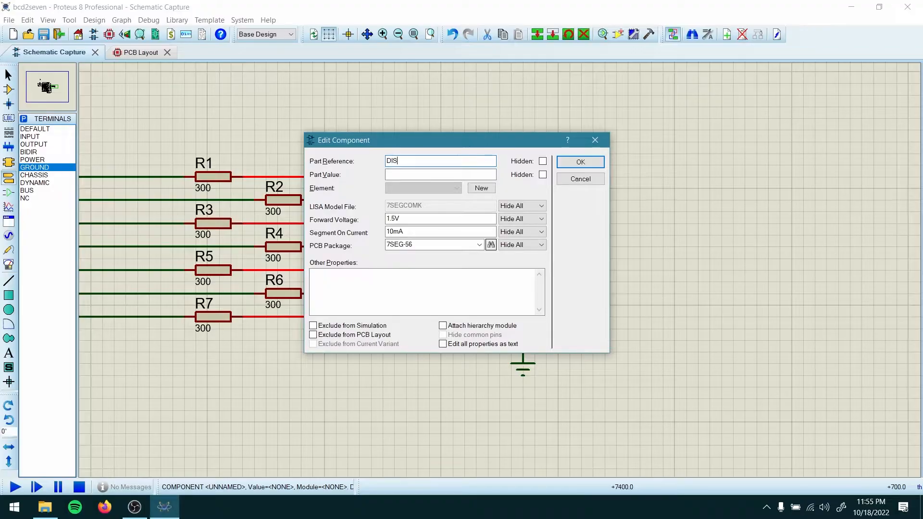
pyautogui.press('Return')
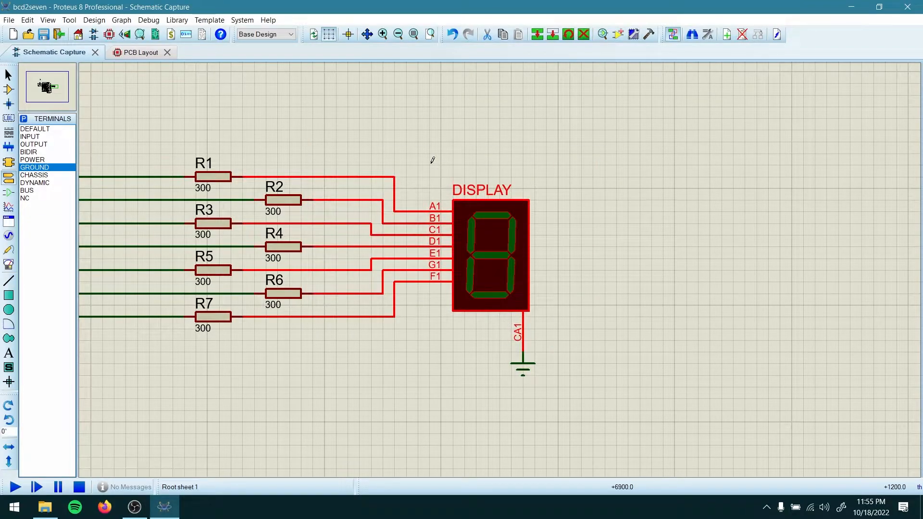
pyautogui.click(144, 54)
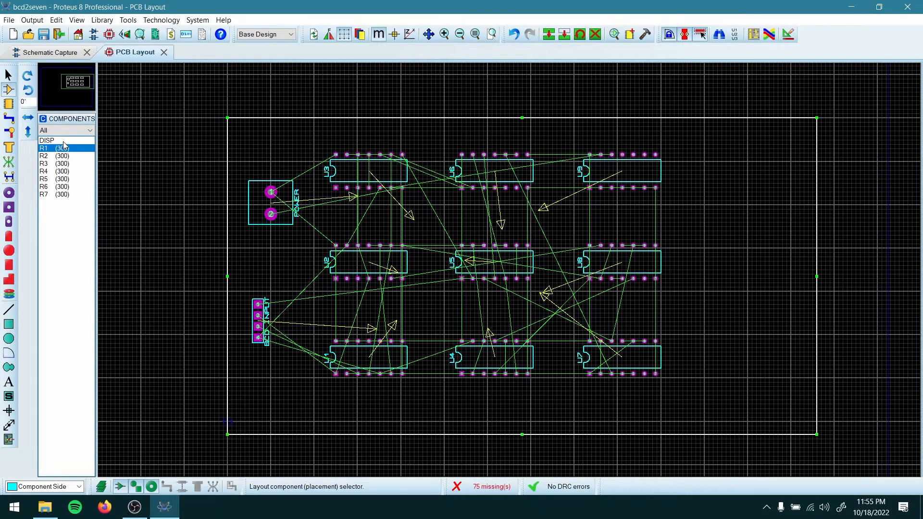
# Place resistor R1 rotated -90° in the free area to the right of U9.
pyautogui.click(64, 141)
pyautogui.click(62, 151)
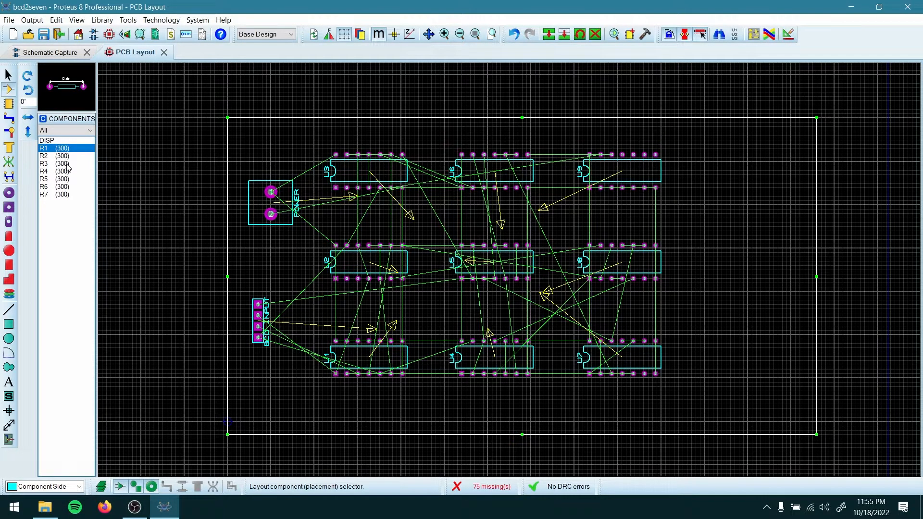
pyautogui.click(66, 164)
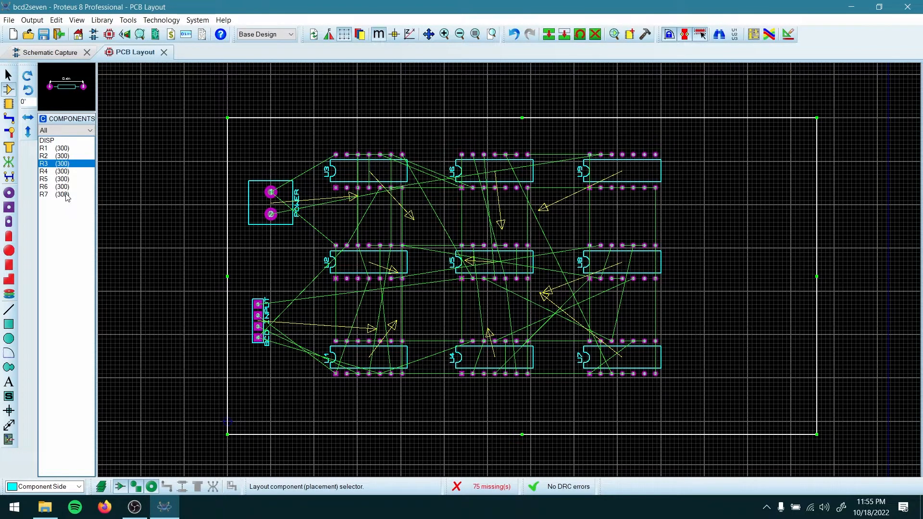
pyautogui.click(67, 195)
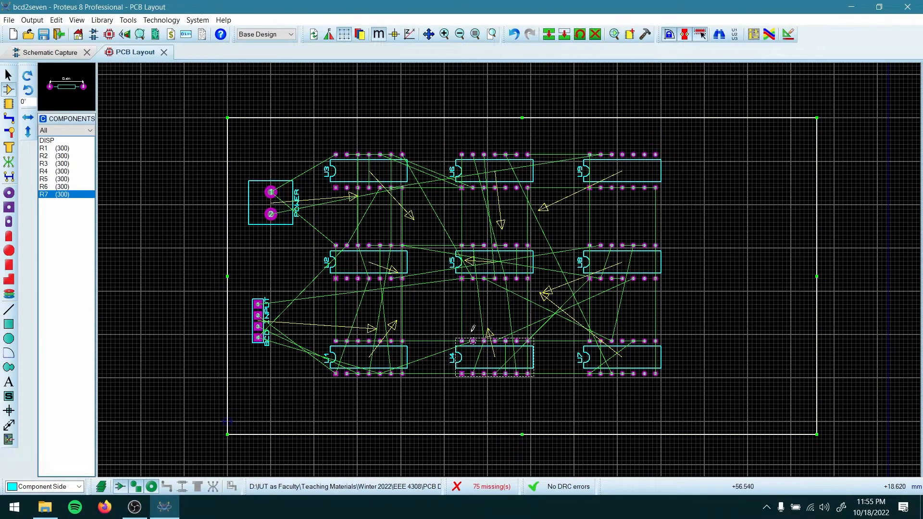
pyautogui.click(57, 149)
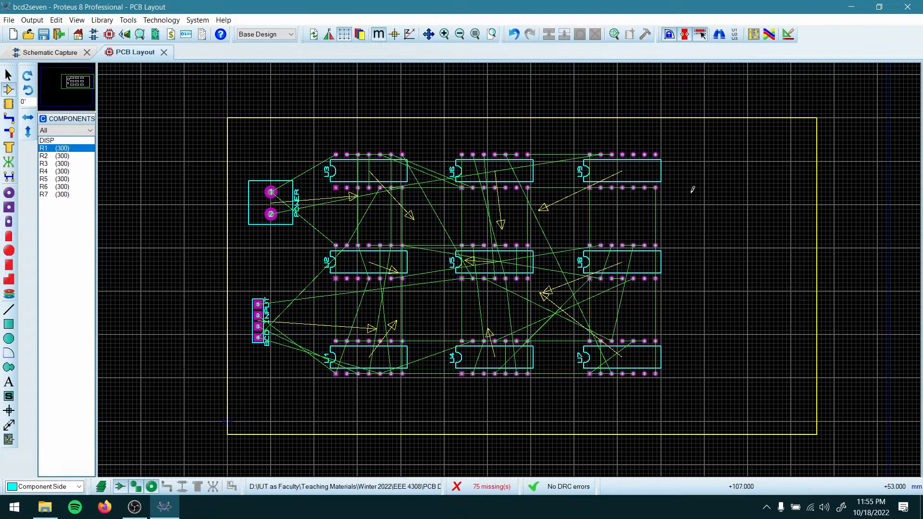
pyautogui.press('-')
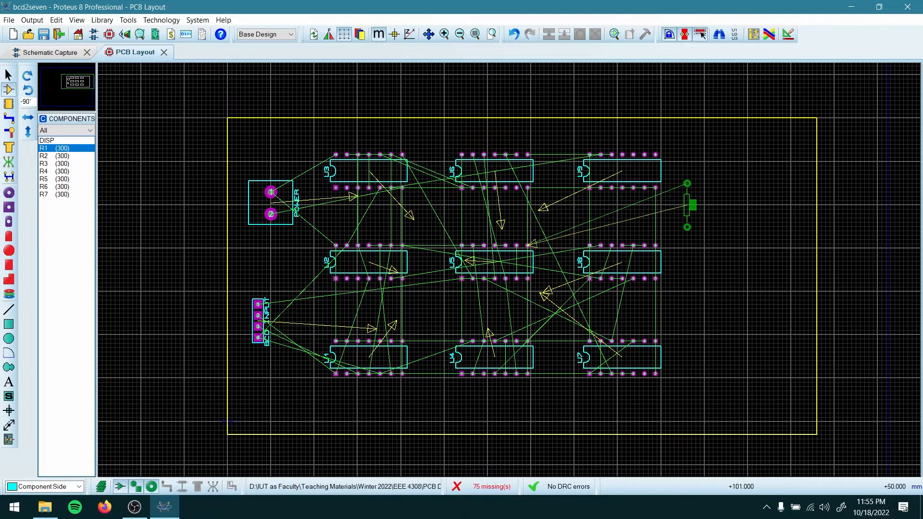
pyautogui.click(667, 203)
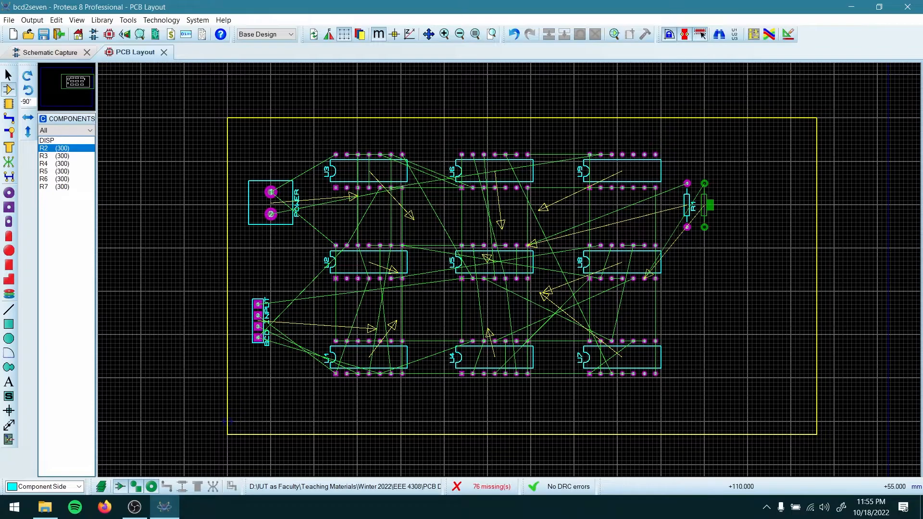
# Place resistors R2 through R7 vertically in an evenly spaced row to the right of R1.
pyautogui.click(704, 205)
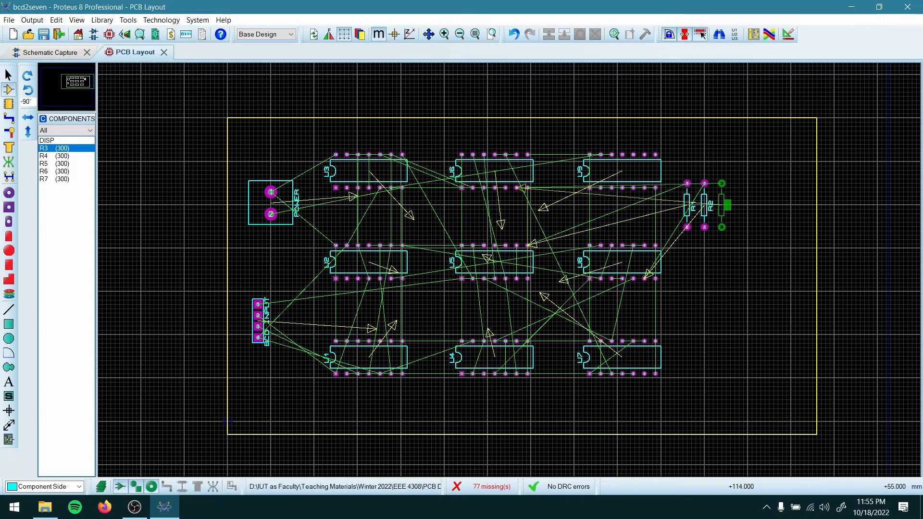
pyautogui.click(721, 205)
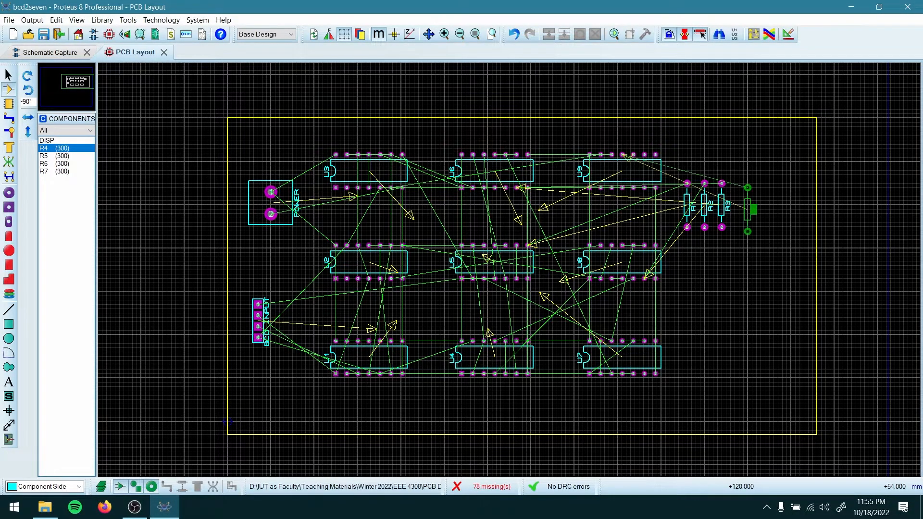
pyautogui.click(739, 205)
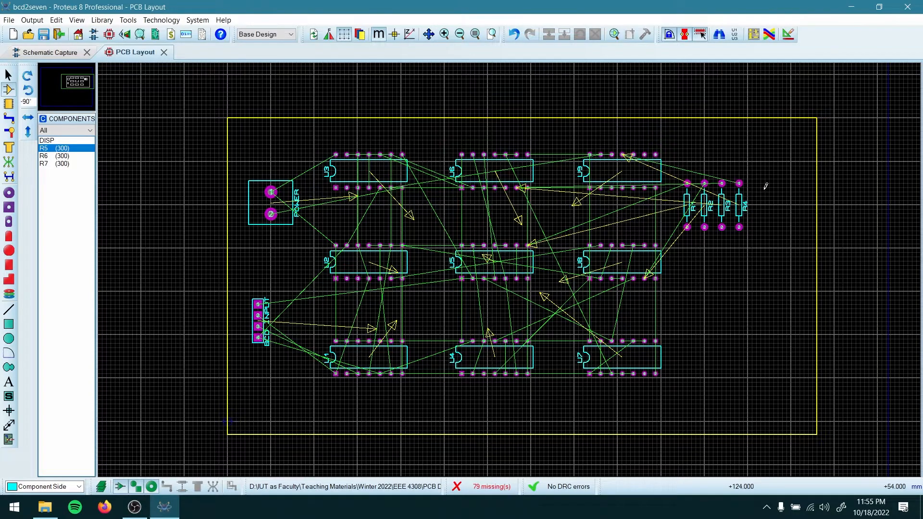
pyautogui.click(756, 205)
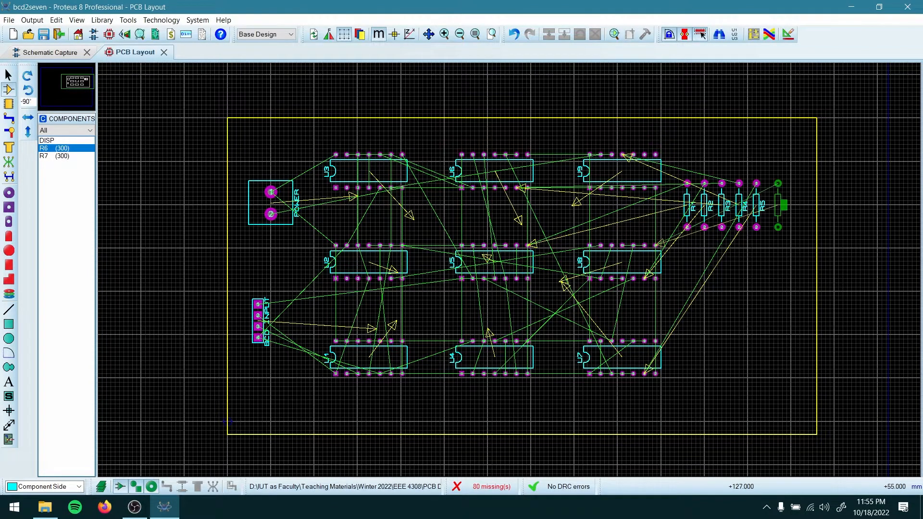
pyautogui.click(774, 205)
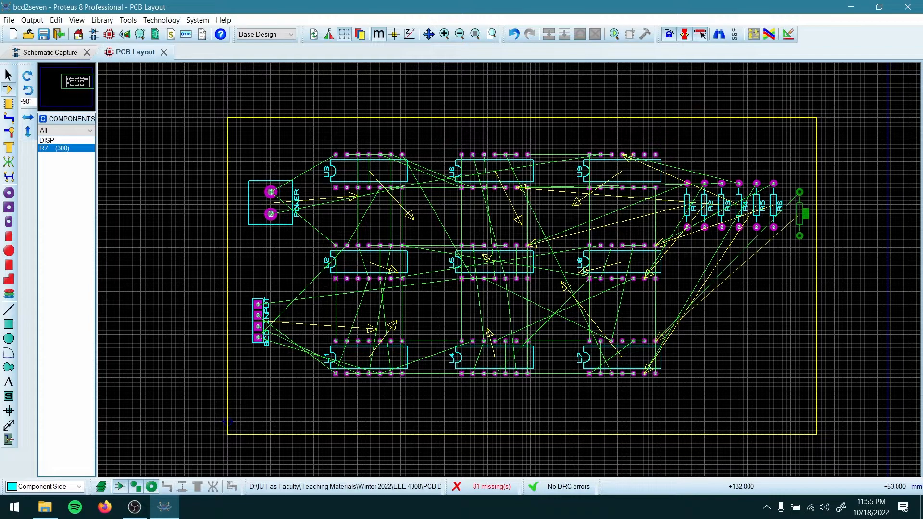
pyautogui.click(790, 205)
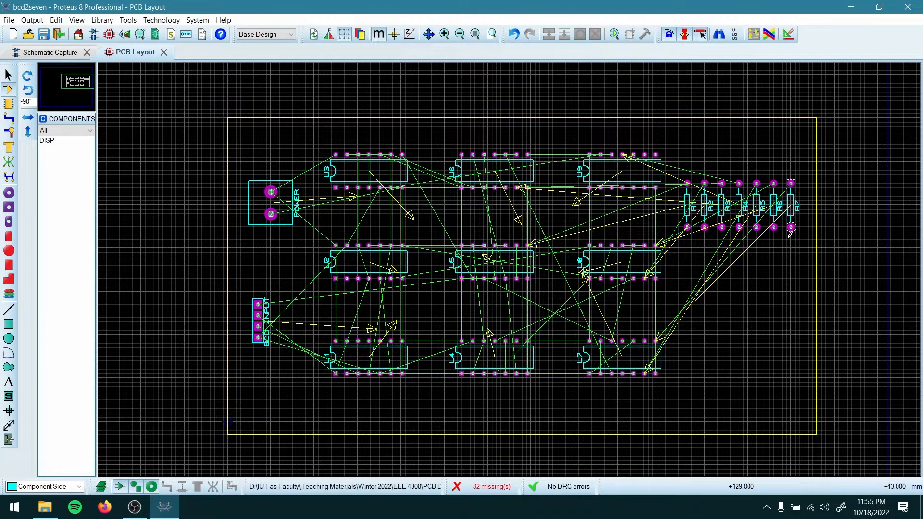
# Place the DISPLAY component at 0° rotation on the board below the row of resistors.
pyautogui.click(56, 143)
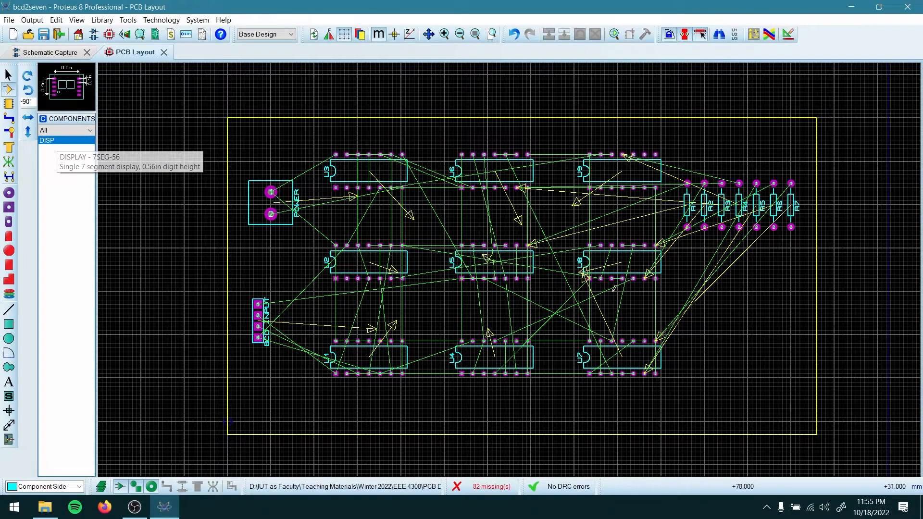
pyautogui.click(779, 313)
pyautogui.press('KP_Subtract')
pyautogui.press('KP_Subtract')
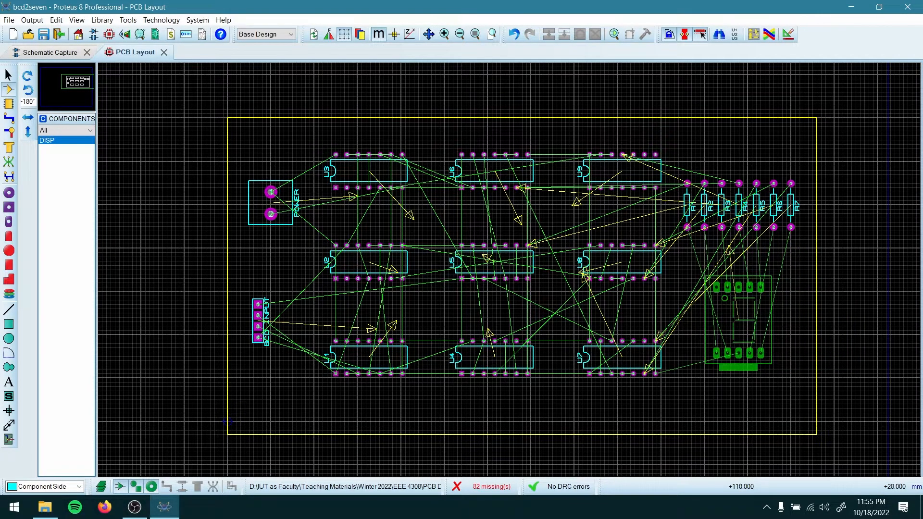
pyautogui.press('KP_Subtract')
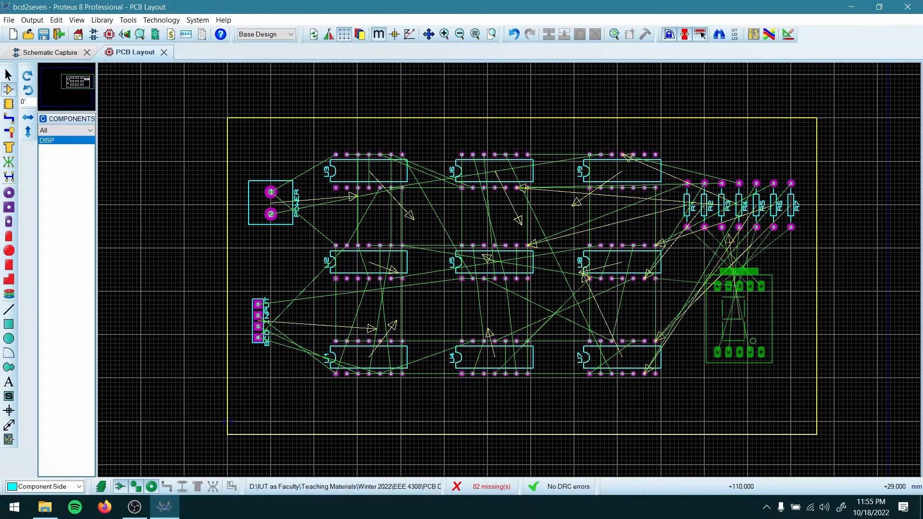
pyautogui.click(746, 315)
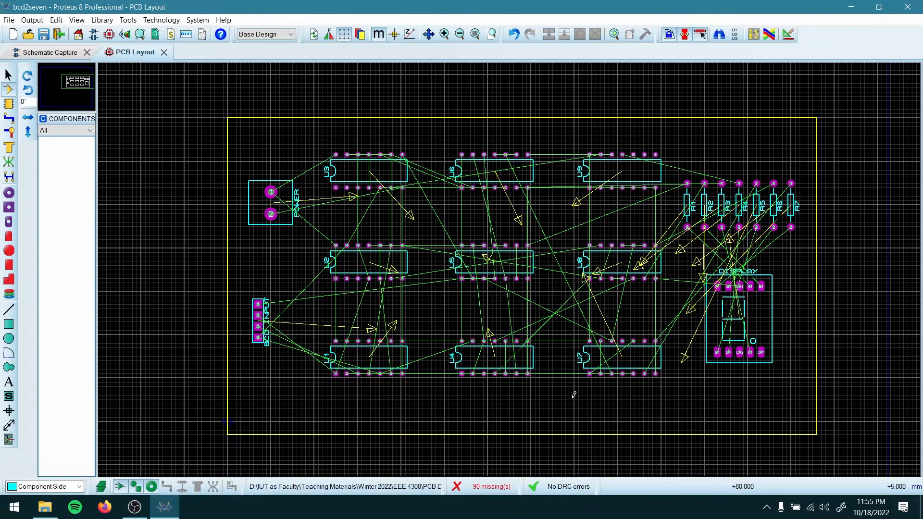
# Shift the top IC row (U3, U6, U9) slightly down and the bottom IC row (U1, U4, U7) slightly up toward the middle row.
pyautogui.moveTo(319, 131); pyautogui.dragTo(668, 197)
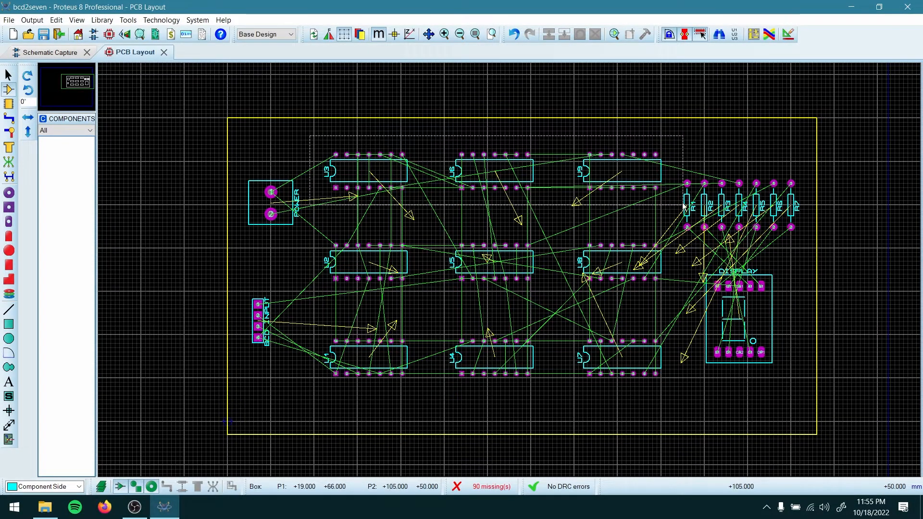
pyautogui.moveTo(490, 168); pyautogui.dragTo(490, 178)
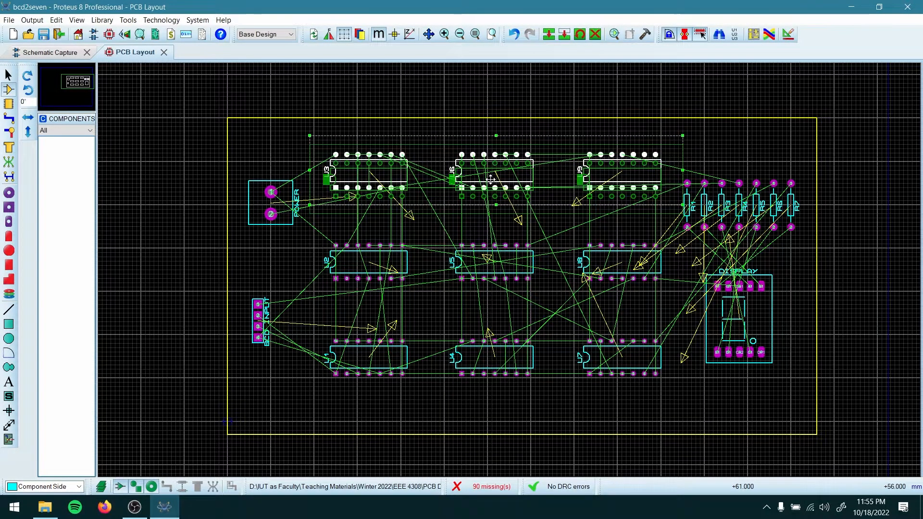
pyautogui.click(457, 319)
pyautogui.moveTo(318, 316); pyautogui.dragTo(669, 417)
pyautogui.moveTo(528, 383); pyautogui.dragTo(529, 374)
pyautogui.click(546, 403)
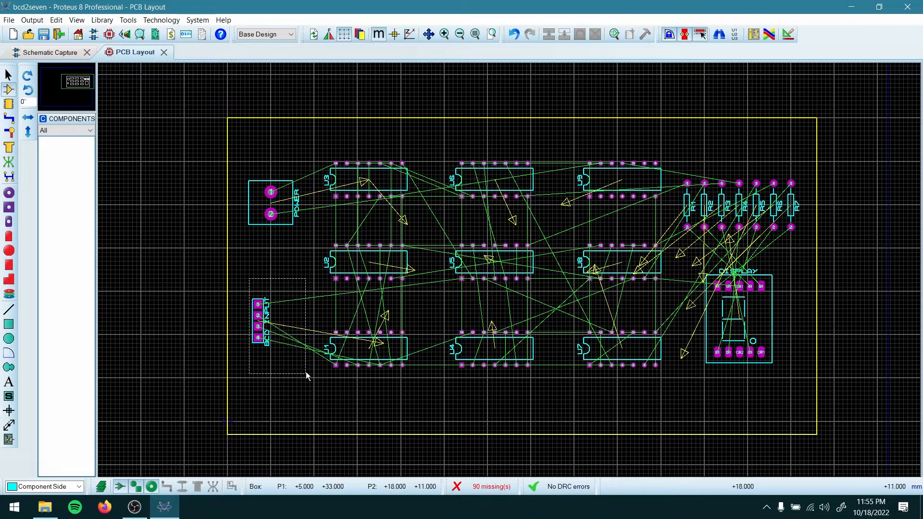
# Move the BCD INPUT connector slightly up and inward from the board's left edge.
pyautogui.click(288, 325)
pyautogui.moveTo(288, 325); pyautogui.dragTo(288, 318)
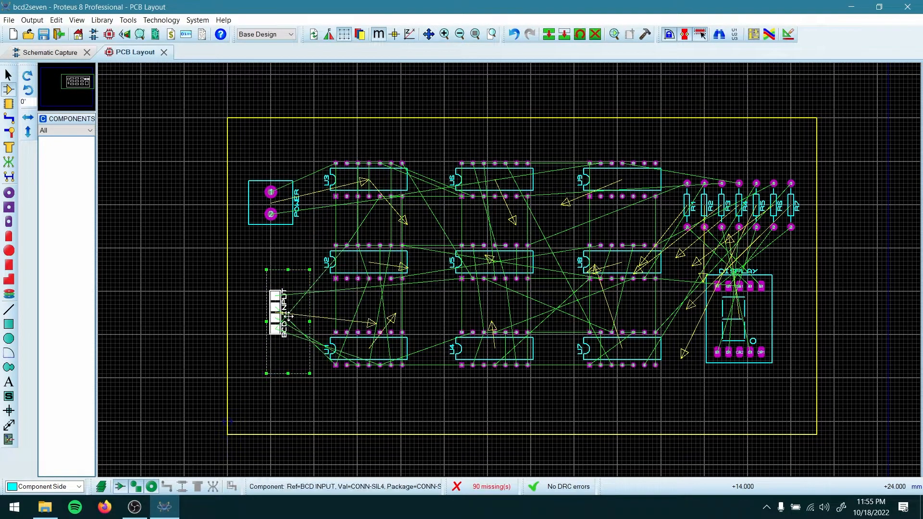
pyautogui.click(329, 381)
# Rotate the POWER terminal block 180° and reposition it just left of U3.
pyautogui.moveTo(242, 170); pyautogui.dragTo(296, 208)
pyautogui.press('KP_Add')
pyautogui.press('KP_Add')
pyautogui.click(274, 268)
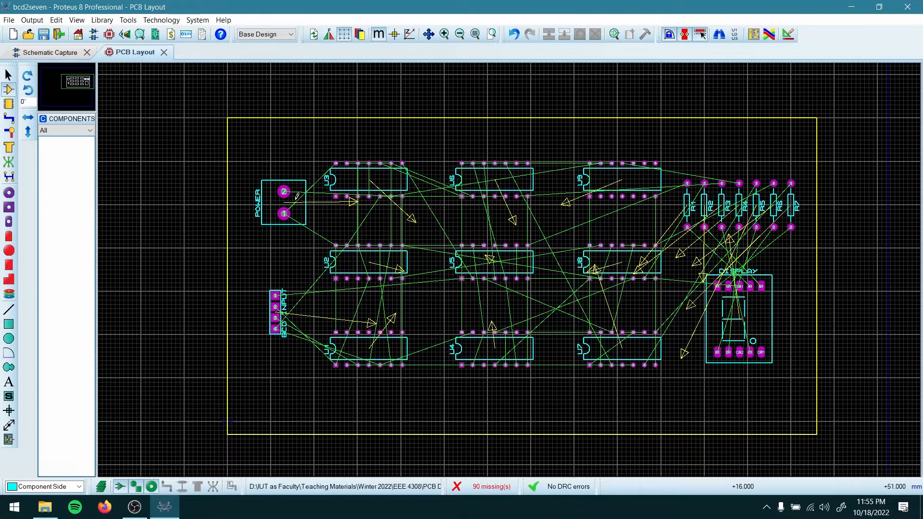
pyautogui.moveTo(248, 158); pyautogui.dragTo(318, 246)
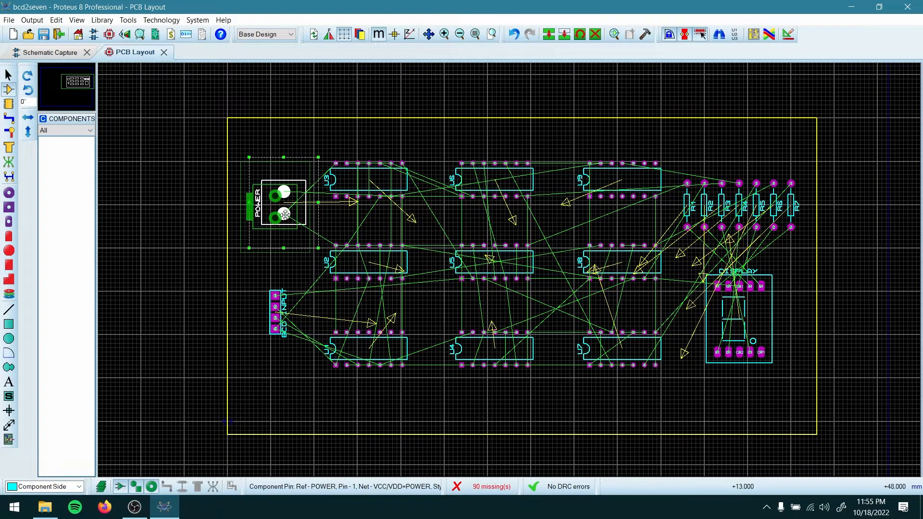
pyautogui.moveTo(292, 209); pyautogui.dragTo(287, 218)
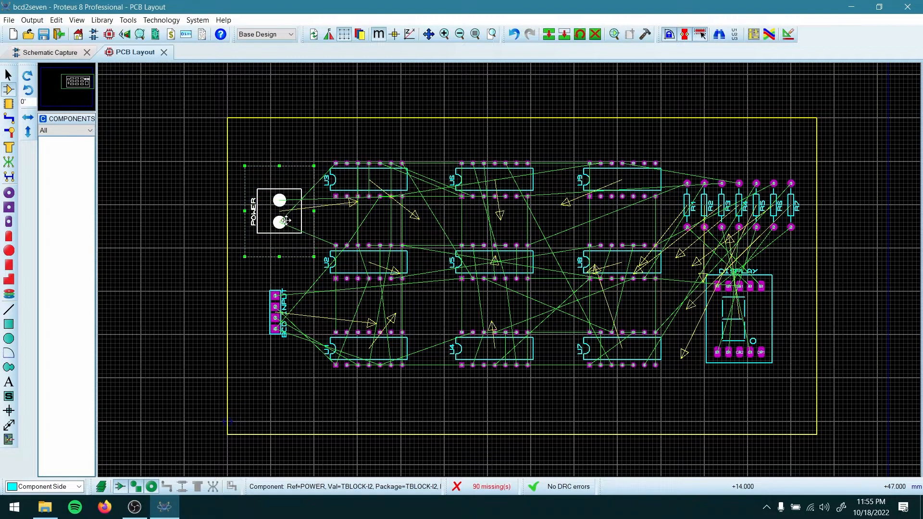
pyautogui.click(308, 256)
# Rotate the BCD INPUT connector 180° and line it up below the POWER terminal block.
pyautogui.moveTo(249, 270); pyautogui.dragTo(304, 372)
pyautogui.moveTo(278, 322); pyautogui.dragTo(275, 285)
pyautogui.press('KP_Add')
pyautogui.press('KP_Add')
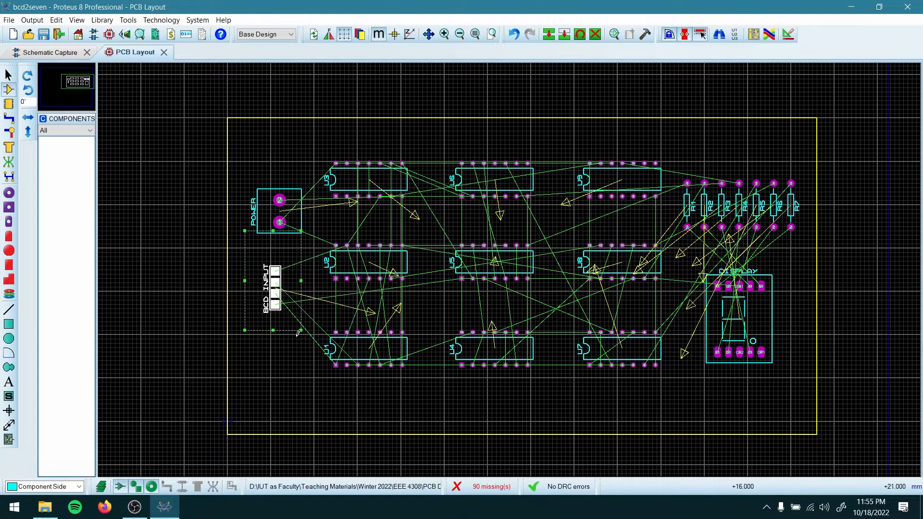
pyautogui.click(291, 359)
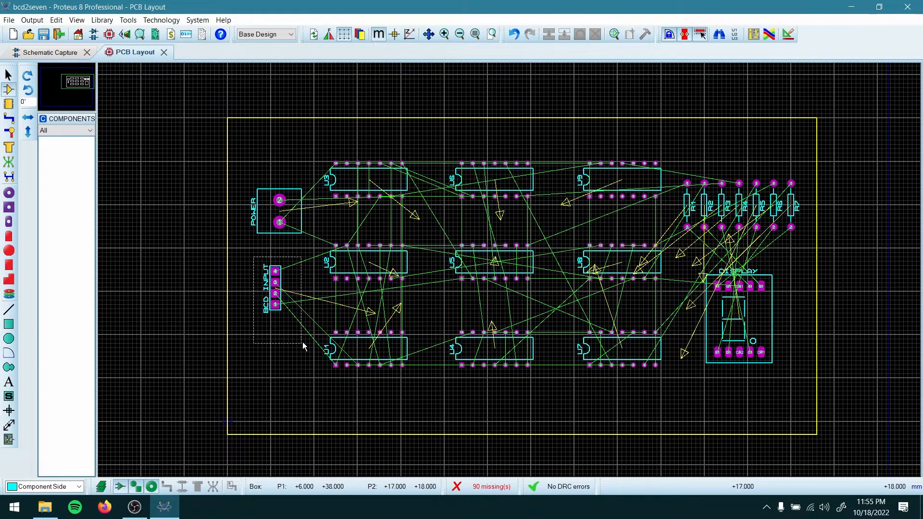
pyautogui.click(281, 300)
pyautogui.moveTo(281, 300); pyautogui.dragTo(286, 307)
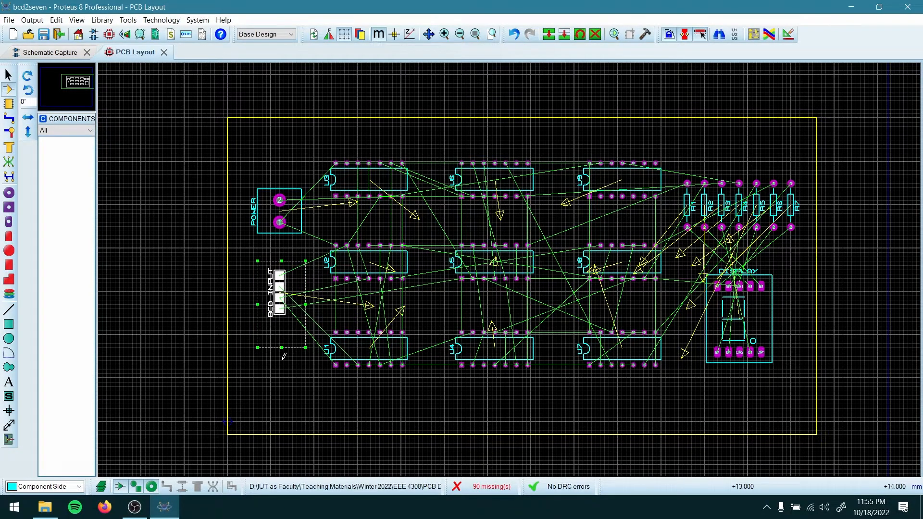
pyautogui.click(284, 357)
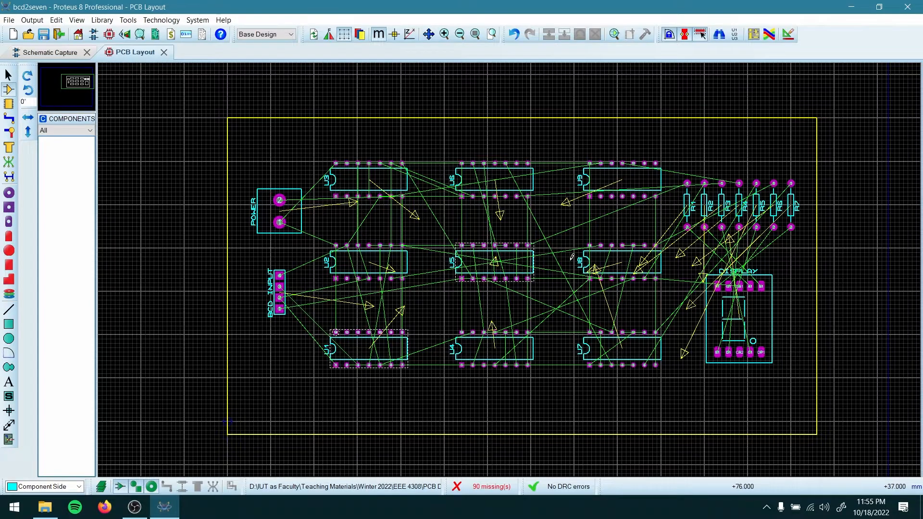
# Lower the board outline's top edge so the board is about 69 mm high.
pyautogui.click(523, 119)
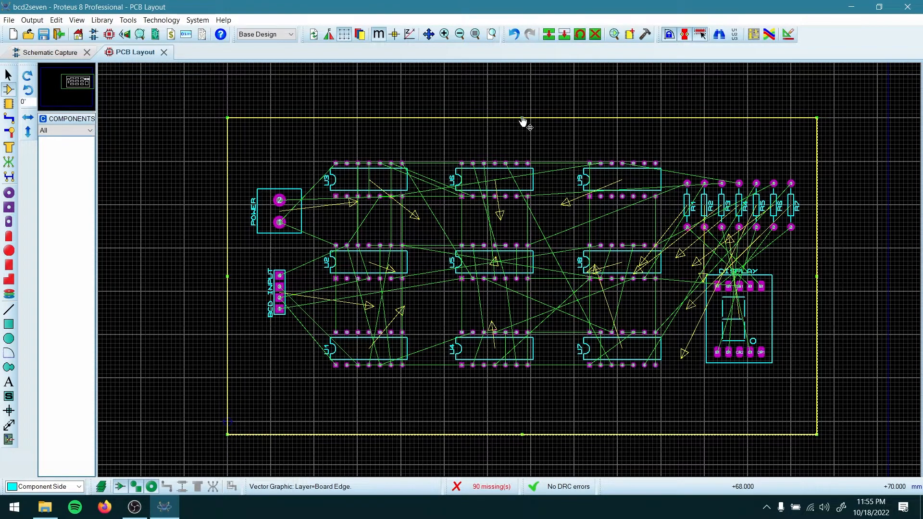
pyautogui.moveTo(522, 118); pyautogui.dragTo(522, 136)
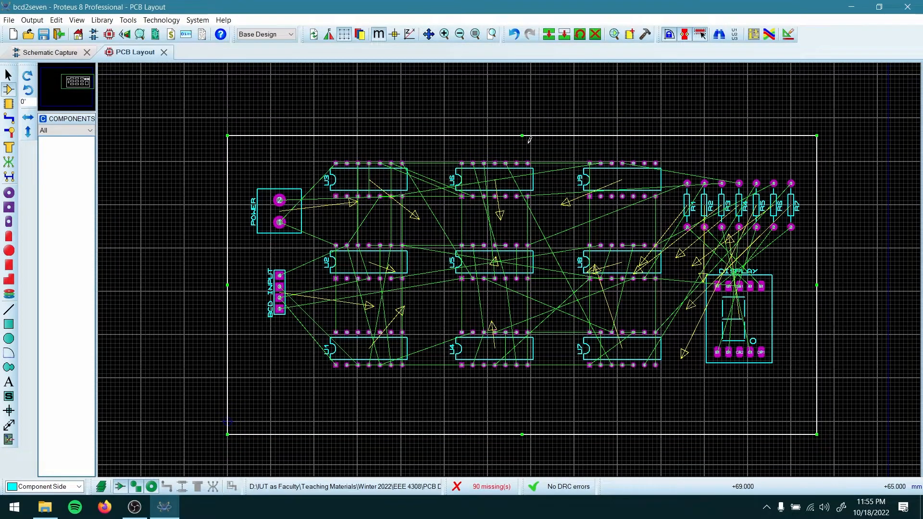
pyautogui.doubleClick(523, 435)
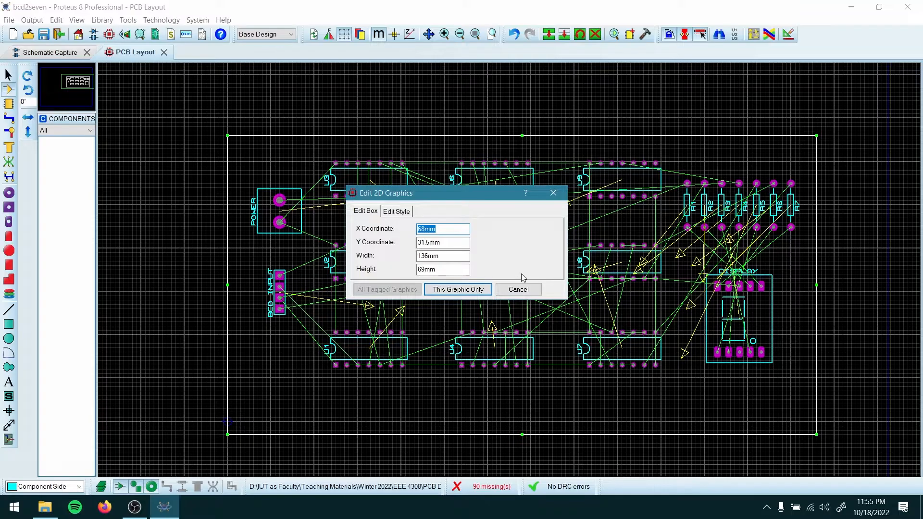
pyautogui.click(553, 191)
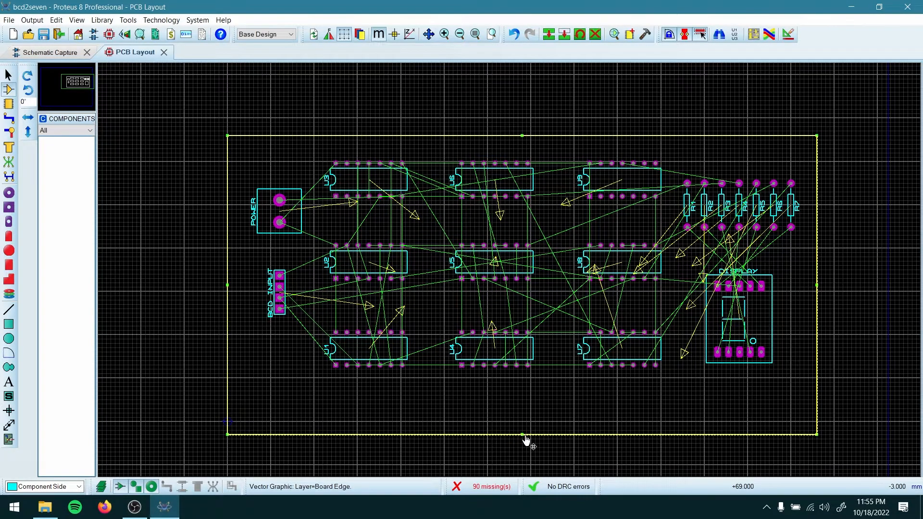
# Raise the board outline's bottom edge to make the board about 60 mm high, and move its left edge about 2 mm inward.
pyautogui.moveTo(522, 434); pyautogui.dragTo(524, 395)
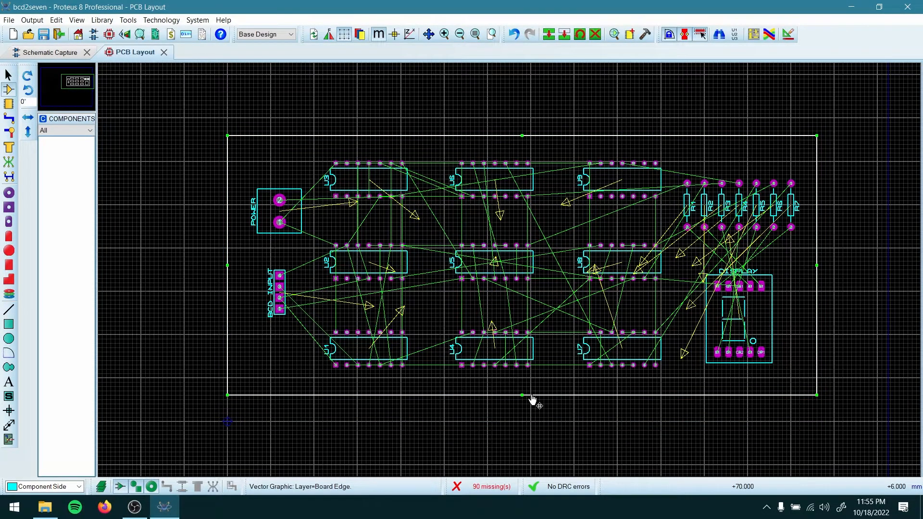
pyautogui.click(491, 425)
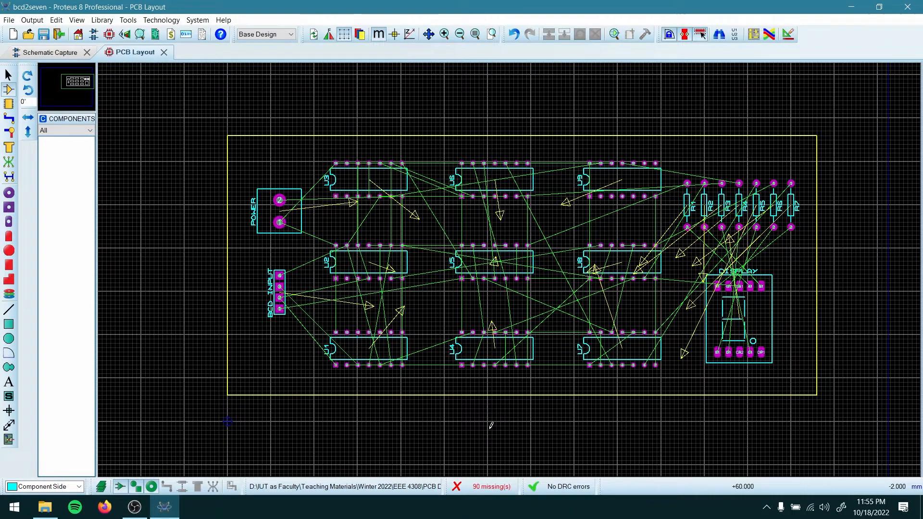
pyautogui.click(334, 396)
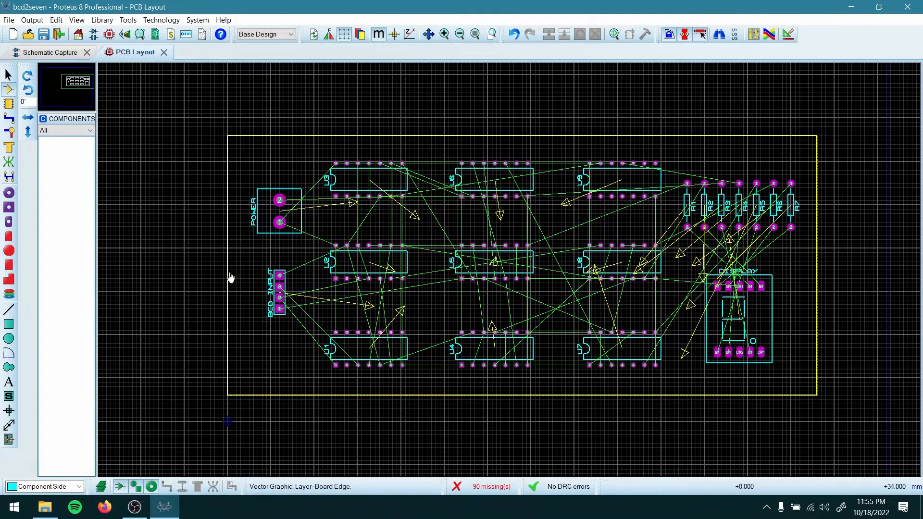
pyautogui.moveTo(227, 265); pyautogui.dragTo(236, 265)
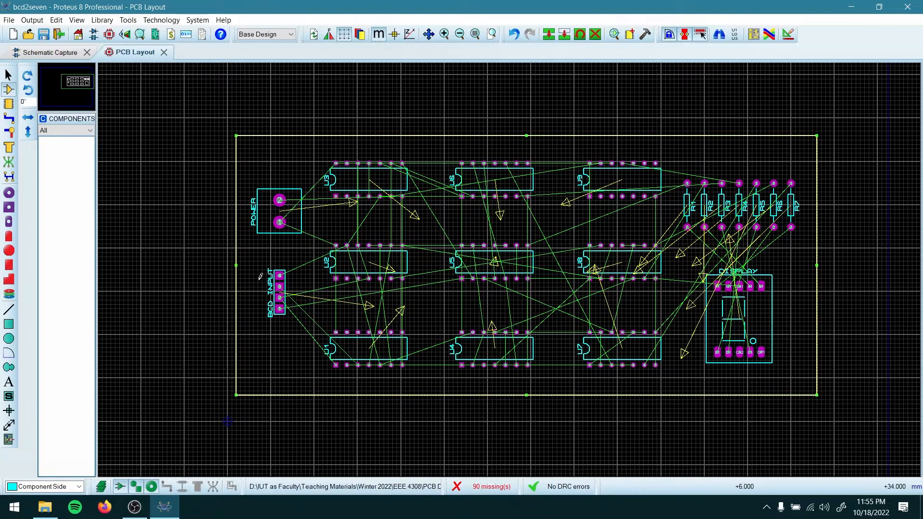
pyautogui.click(457, 437)
pyautogui.scroll(-1, 494, 429)
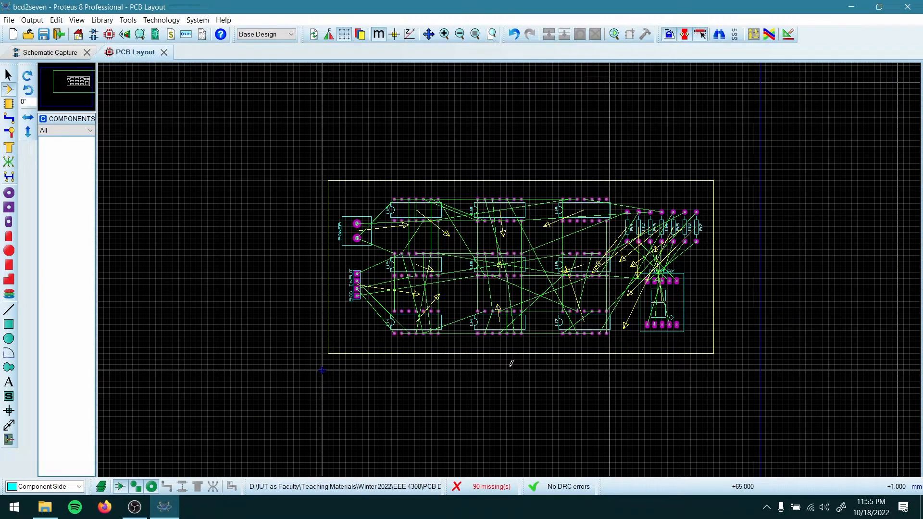
pyautogui.scroll(1, 511, 364)
pyautogui.scroll(-2, 522, 254)
pyautogui.scroll(2, 519, 268)
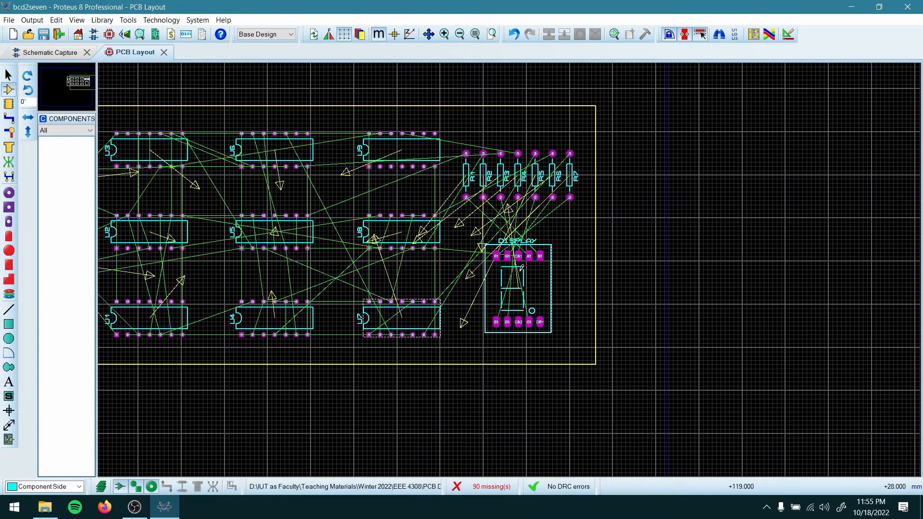
pyautogui.scroll(-1, 464, 268)
pyautogui.scroll(1, 403, 257)
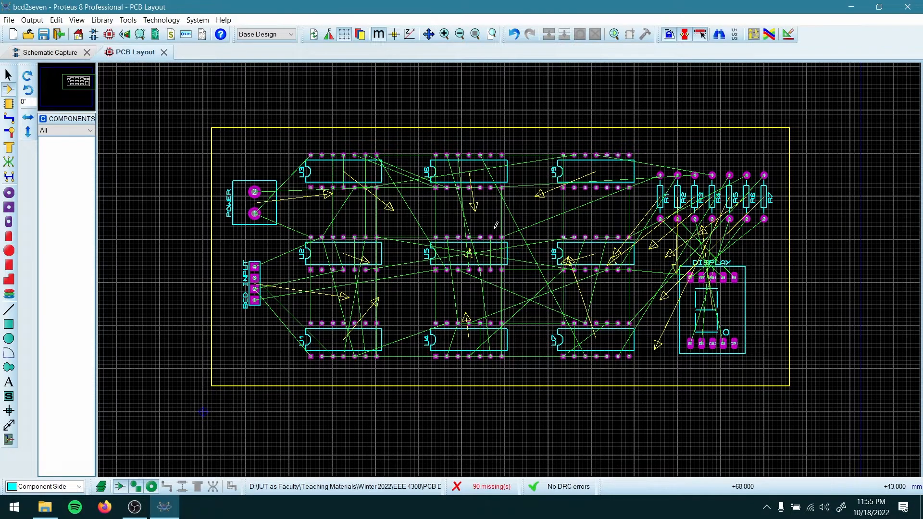
pyautogui.click(163, 72)
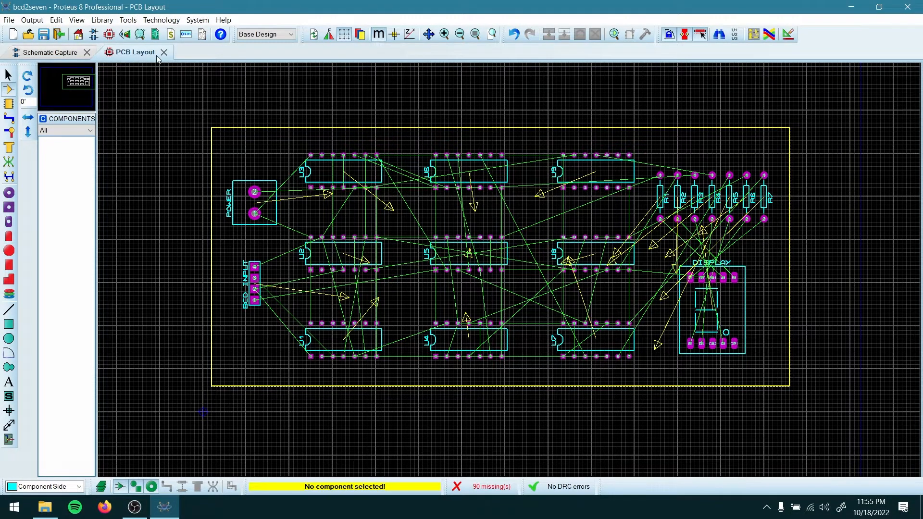
# Run the Gate-Swap Optimizer on the placed layout.
pyautogui.click(128, 20)
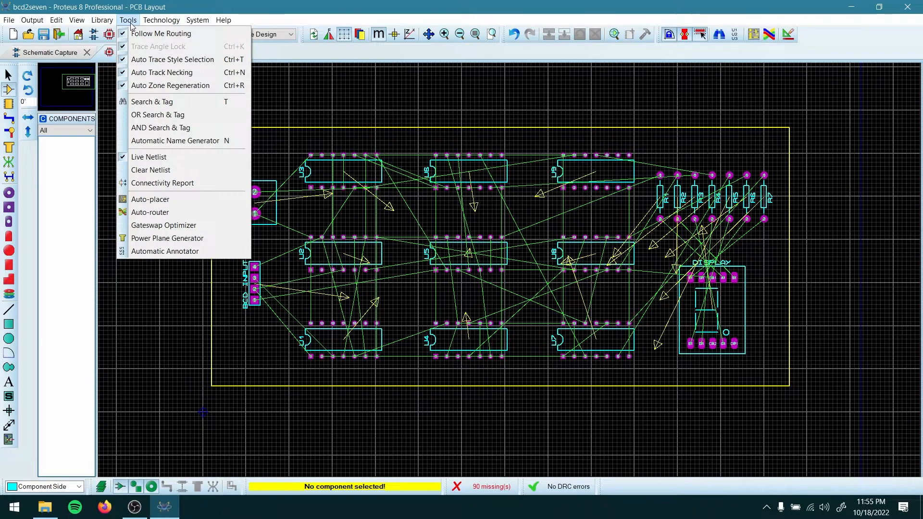
pyautogui.click(163, 226)
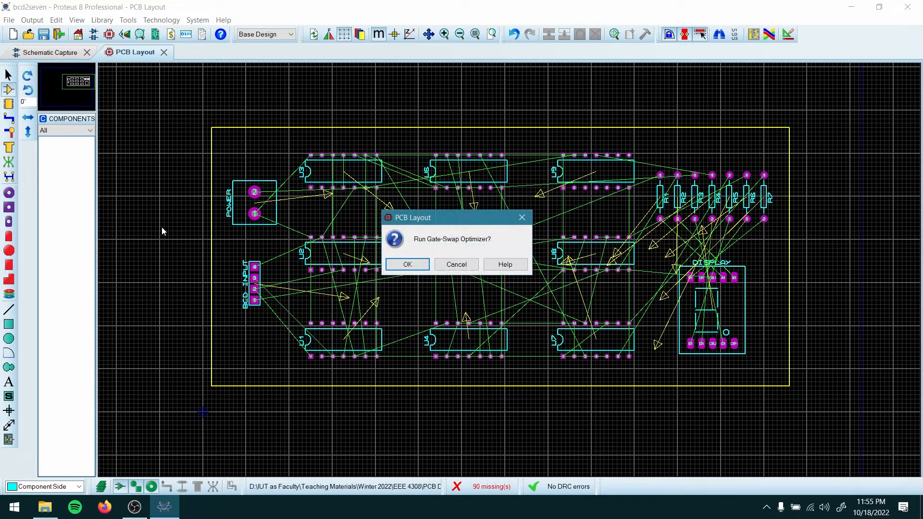
pyautogui.click(420, 268)
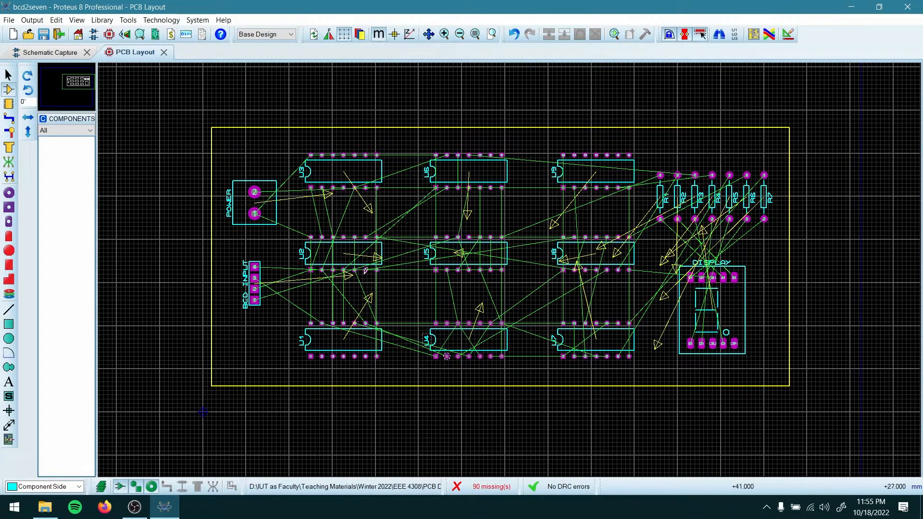
# Examine the component placement in the board's 3D view from several angles, and close the view.
pyautogui.click(131, 40)
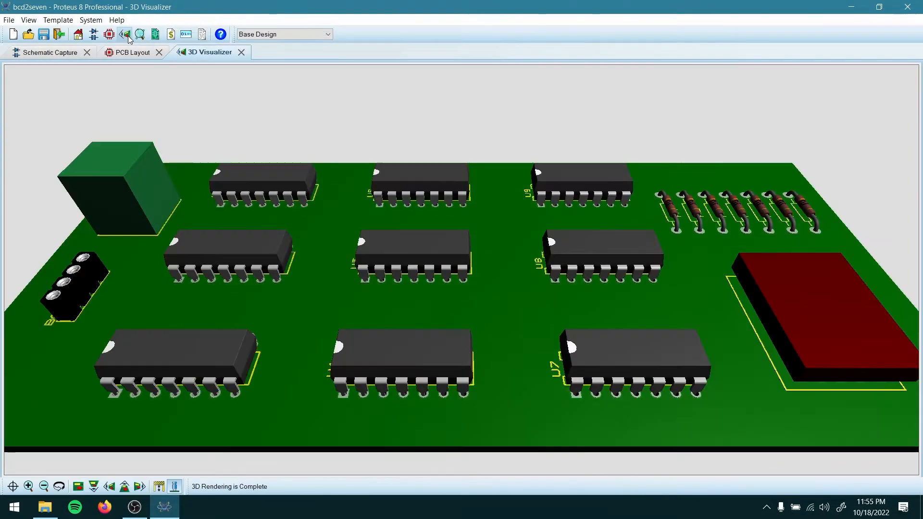
pyautogui.middleClick(349, 203)
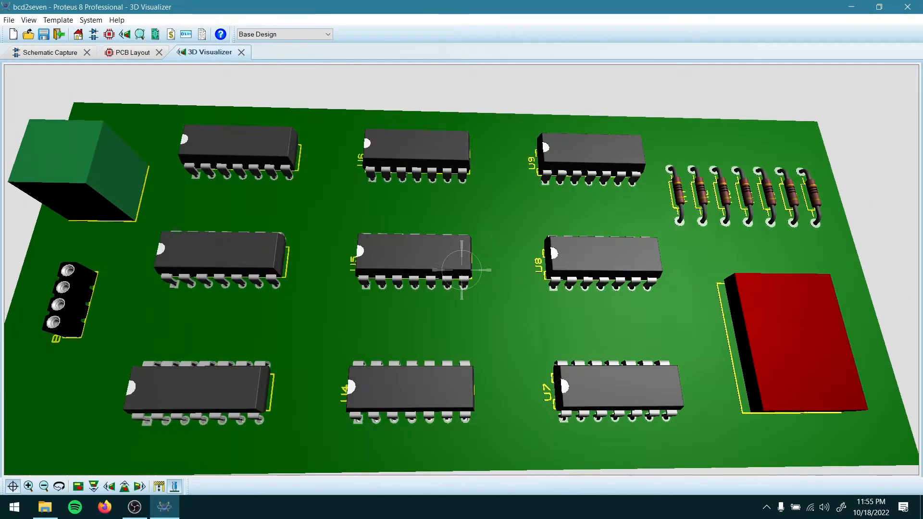
pyautogui.moveTo(462, 270)
pyautogui.mouseDown()
pyautogui.moveTo(462, 255)
pyautogui.moveTo(462, 264)
pyautogui.mouseUp()
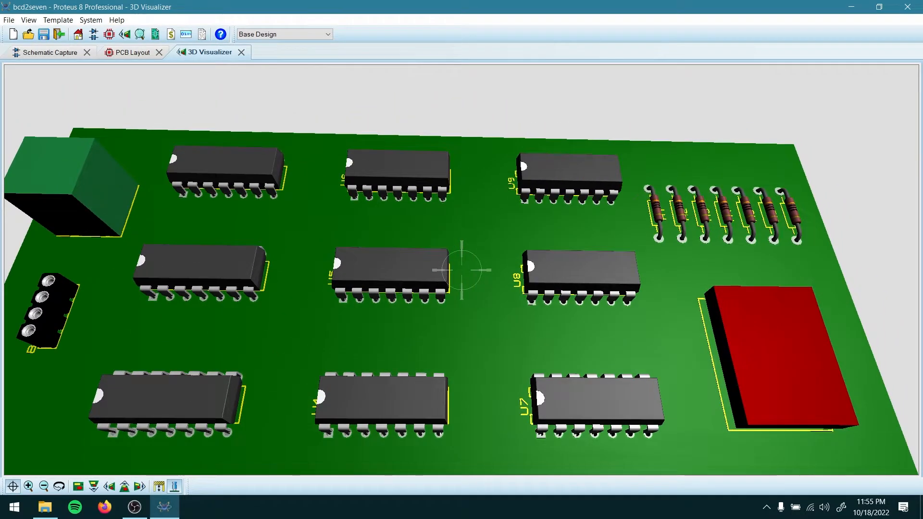
pyautogui.middleClick(461, 270)
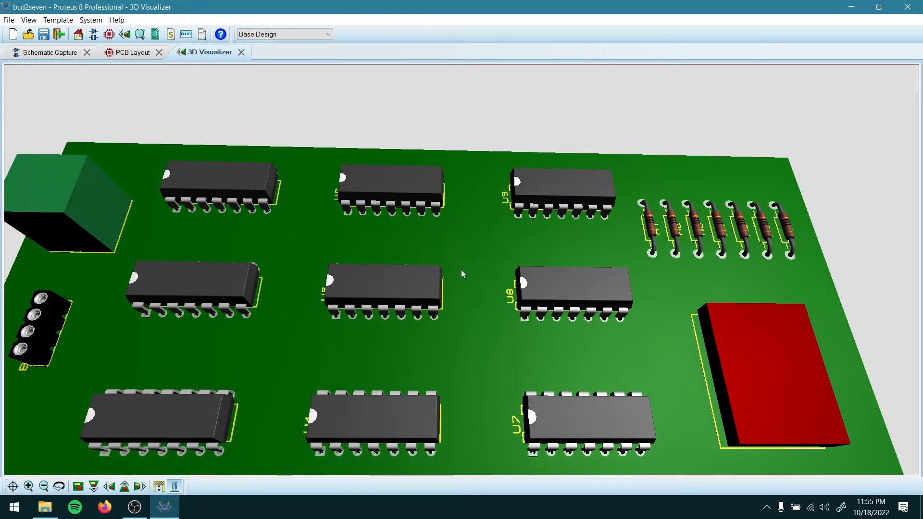
pyautogui.middleClick(424, 241)
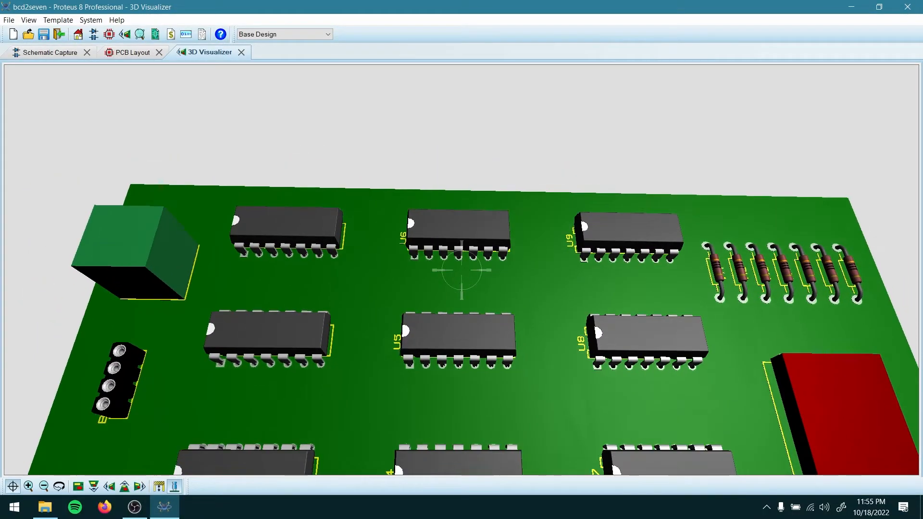
pyautogui.middleClick(343, 162)
pyautogui.click(242, 52)
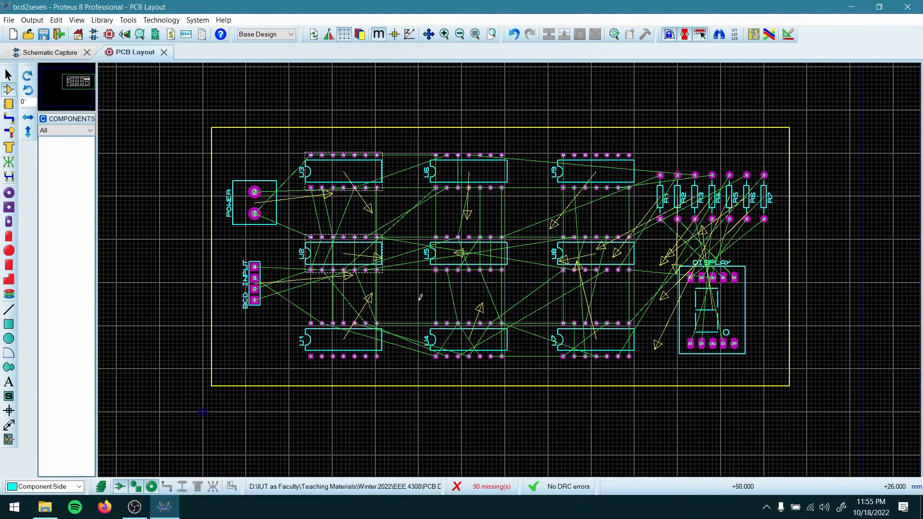
# Change the pads of U6's lower pin row, pins 1 to 7, to the STDDIL through-hole style.
pyautogui.scroll(3, 467, 200)
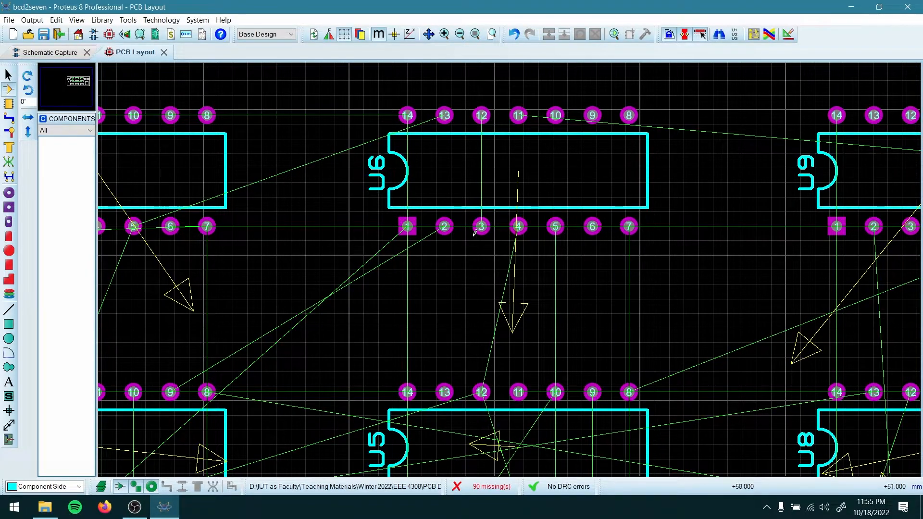
pyautogui.scroll(1, 486, 235)
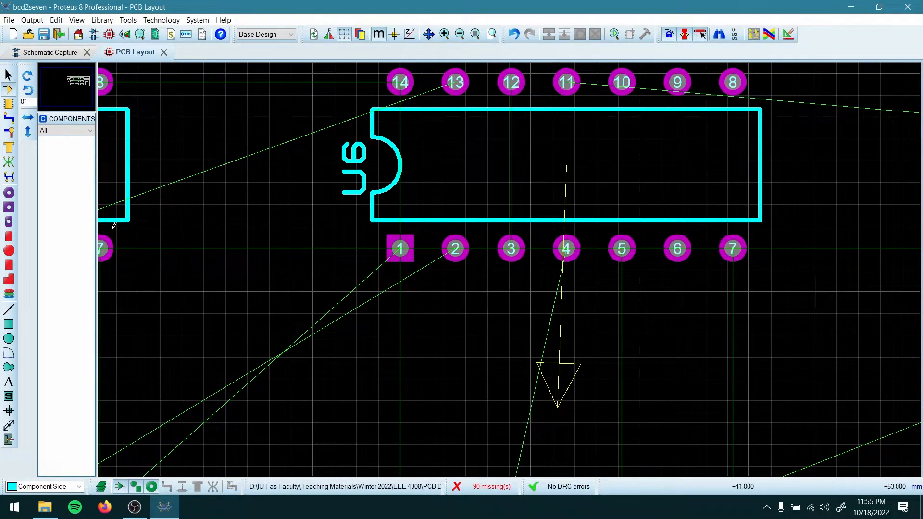
pyautogui.click(9, 222)
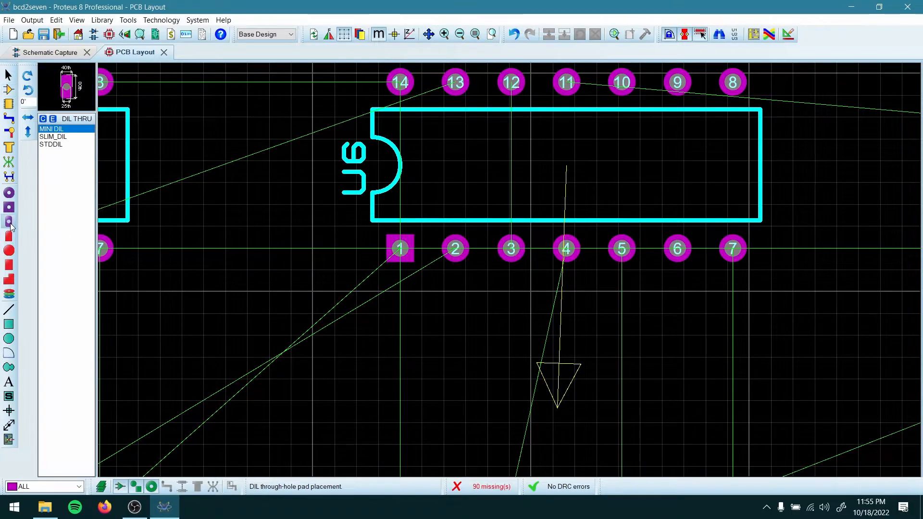
pyautogui.click(56, 145)
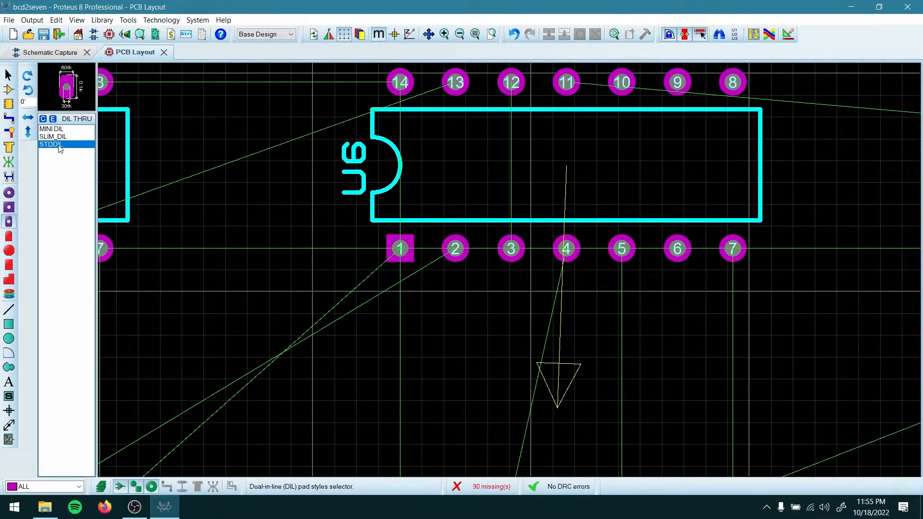
pyautogui.click(465, 291)
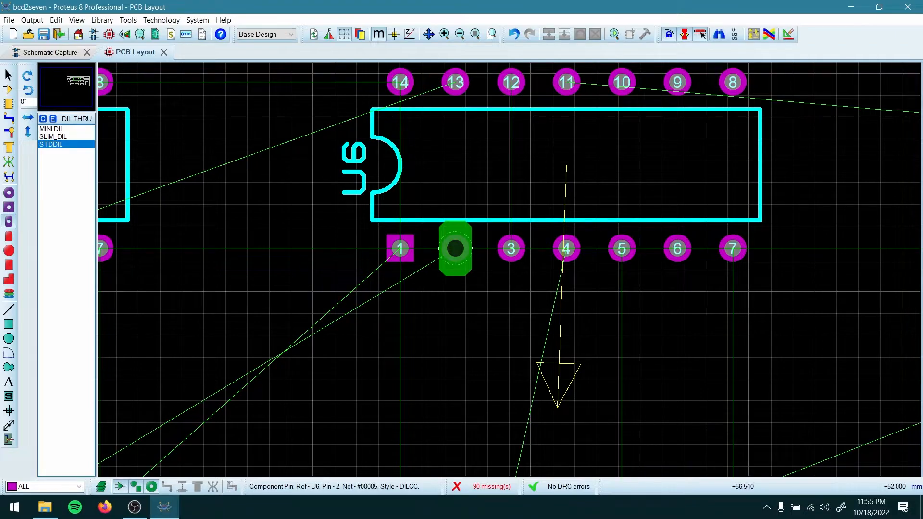
pyautogui.click(455, 248)
pyautogui.click(511, 249)
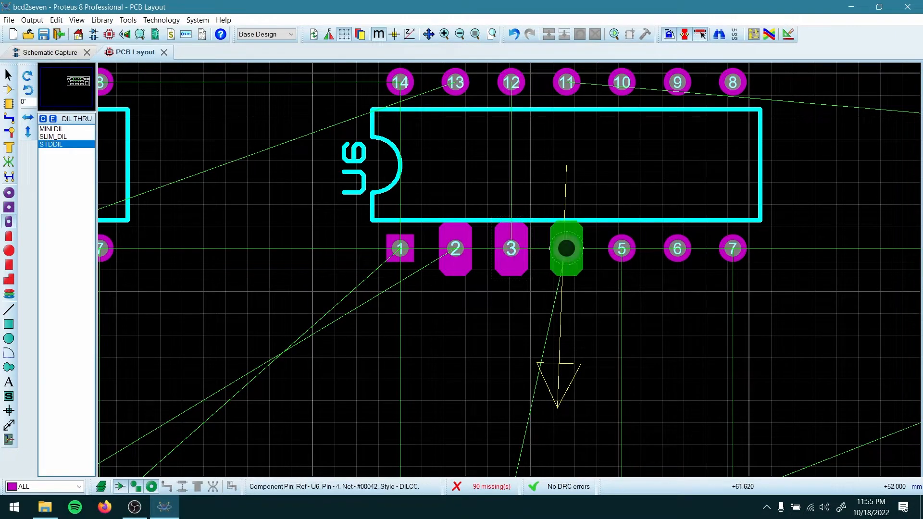
pyautogui.click(566, 249)
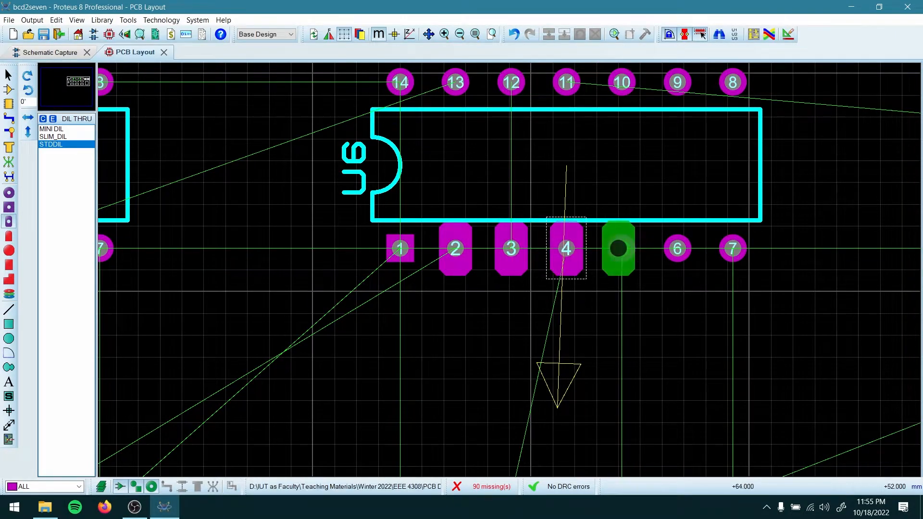
pyautogui.click(621, 248)
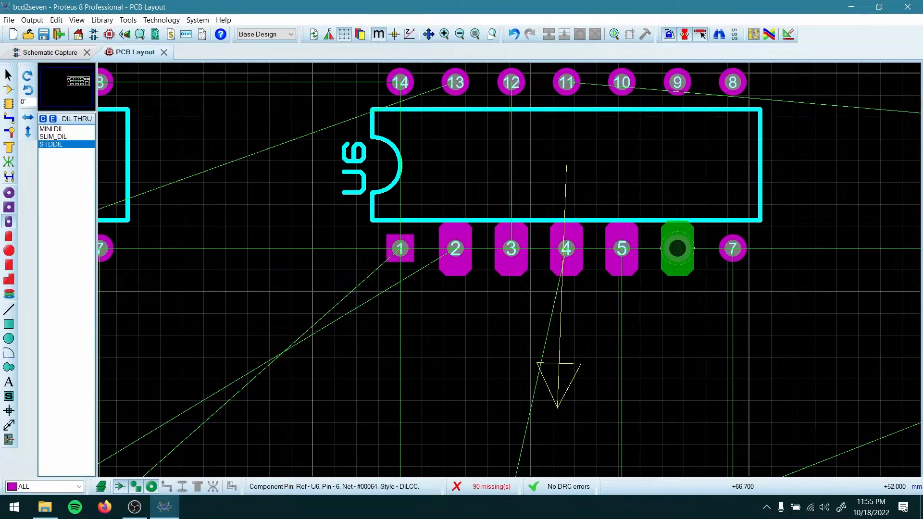
pyautogui.click(678, 249)
pyautogui.click(733, 249)
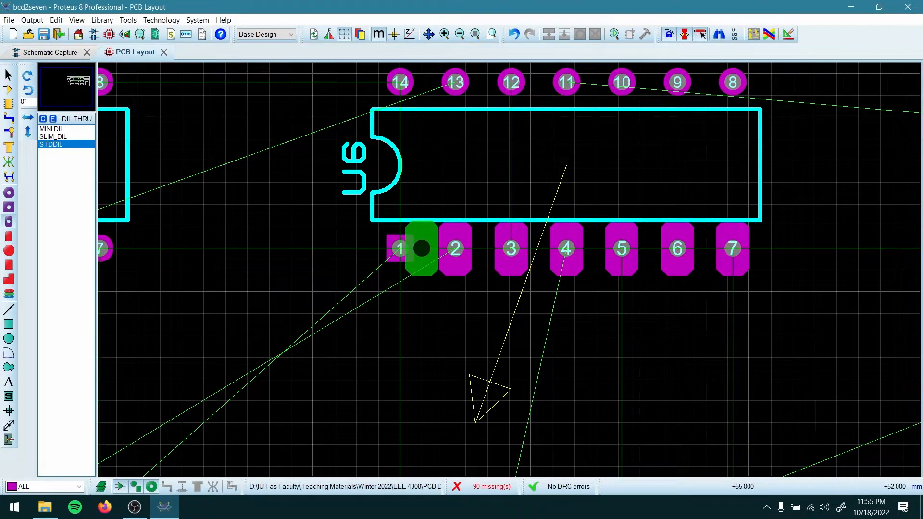
pyautogui.click(400, 248)
# Apply the STDDIL pad style to U6's upper pin row, pins 8 to 14.
pyautogui.scroll(-1, 421, 127)
pyautogui.click(437, 145)
pyautogui.click(473, 144)
pyautogui.click(510, 144)
pyautogui.click(547, 144)
pyautogui.click(584, 144)
pyautogui.click(621, 144)
pyautogui.click(658, 144)
# Replace the pads on both pin rows of U9 with the STDDIL style.
pyautogui.hscroll(3, 672, 192)
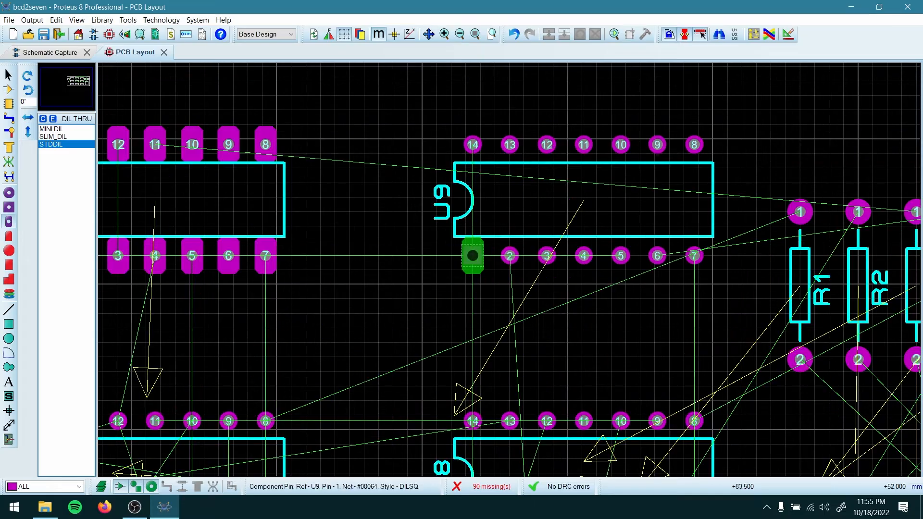
pyautogui.click(472, 255)
pyautogui.click(510, 255)
pyautogui.click(546, 255)
pyautogui.click(583, 255)
pyautogui.click(620, 255)
pyautogui.click(547, 144)
pyautogui.click(510, 144)
pyautogui.click(472, 145)
# Replace the pads on both pin rows of U3 with the STDDIL style.
pyautogui.scroll(-1, 502, 241)
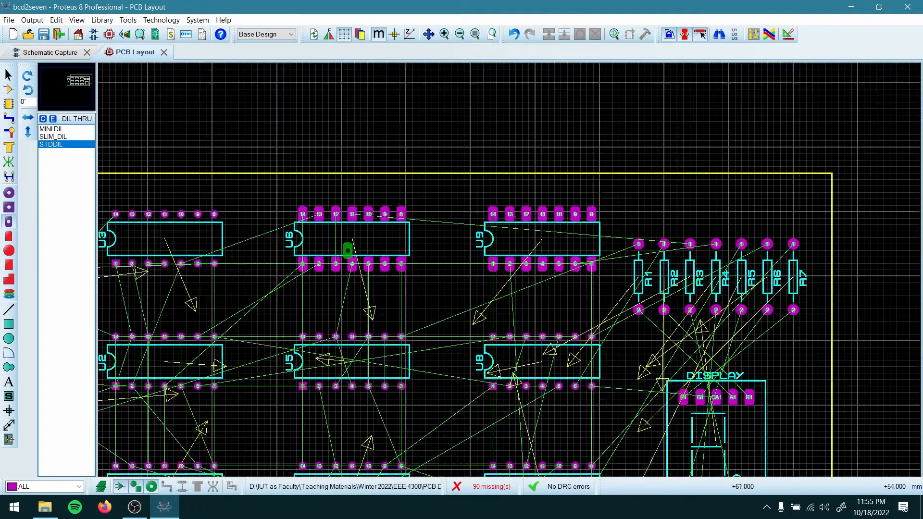
pyautogui.scroll(1, 209, 232)
pyautogui.click(512, 232)
pyautogui.click(475, 233)
pyautogui.click(439, 232)
pyautogui.click(329, 343)
pyautogui.click(365, 342)
pyautogui.click(403, 343)
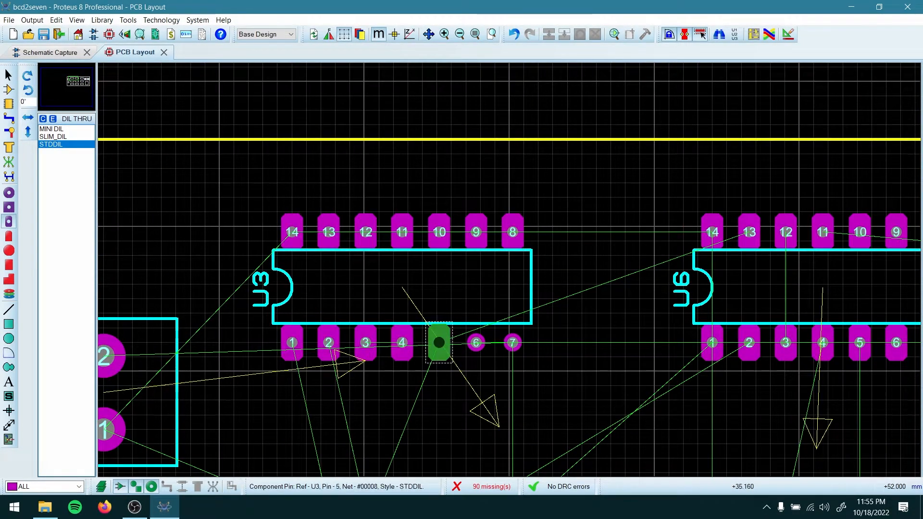
pyautogui.click(439, 342)
pyautogui.click(476, 342)
pyautogui.click(513, 343)
# Replace the pads on both pin rows of U2 with the STDDIL style.
pyautogui.scroll(-1, 513, 343)
pyautogui.click(471, 197)
pyautogui.click(617, 197)
pyautogui.click(471, 270)
pyautogui.click(495, 270)
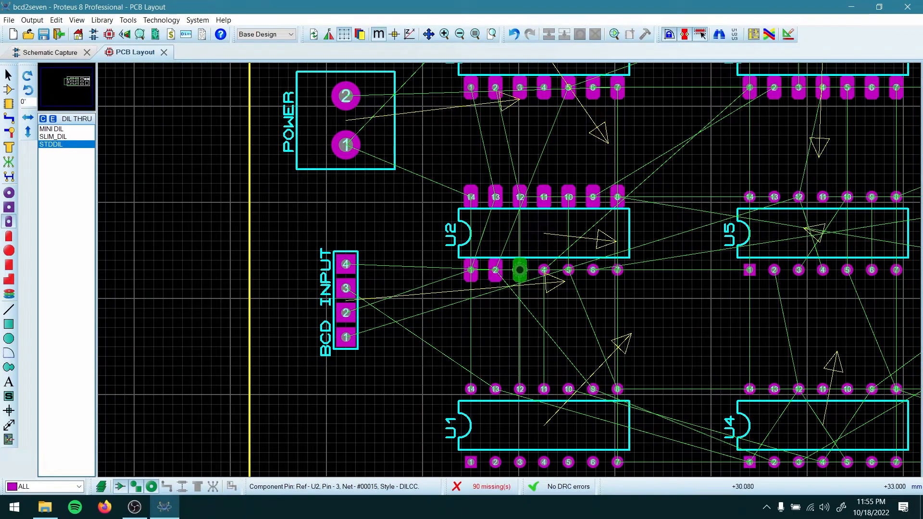
pyautogui.click(520, 270)
pyautogui.click(544, 270)
pyautogui.click(568, 270)
pyautogui.click(592, 270)
pyautogui.click(617, 270)
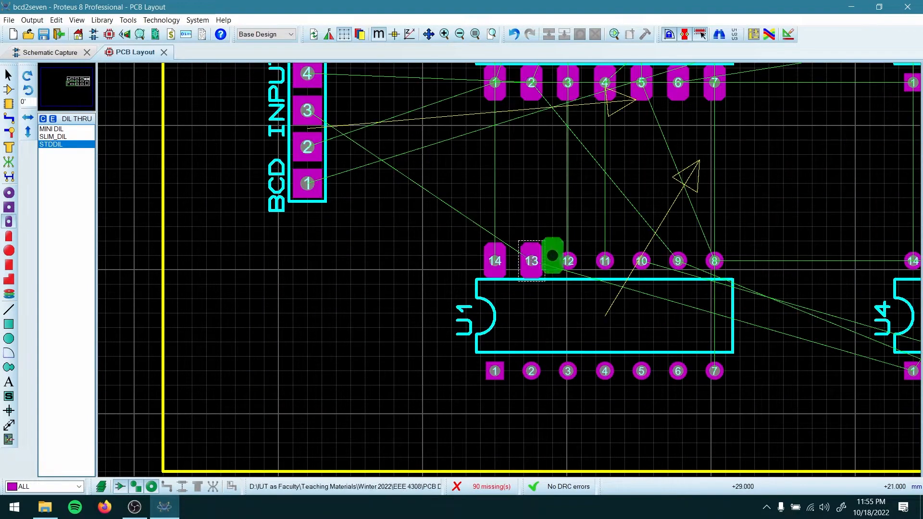
# Apply the STDDIL pad style to the pins in both rows of U1.
pyautogui.click(568, 261)
pyautogui.click(604, 261)
pyautogui.click(641, 261)
pyautogui.click(677, 261)
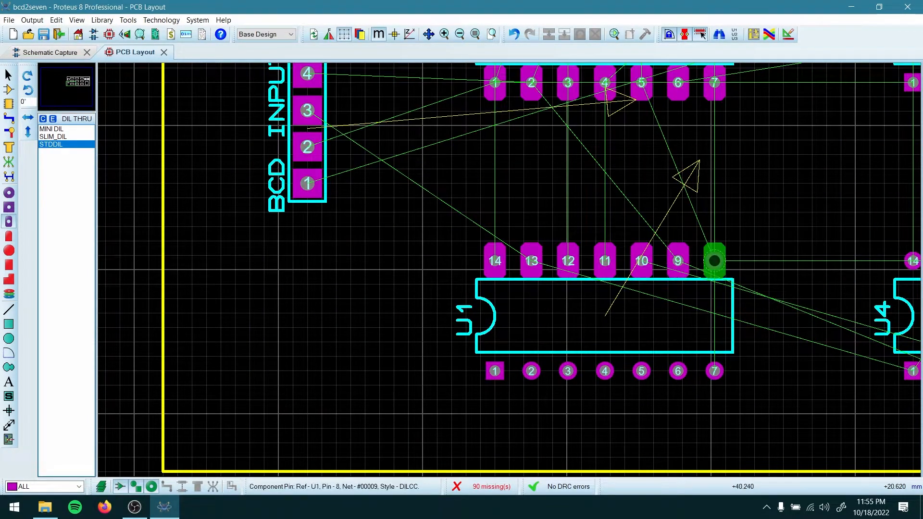
pyautogui.click(714, 261)
pyautogui.click(494, 370)
pyautogui.click(531, 371)
pyautogui.click(567, 370)
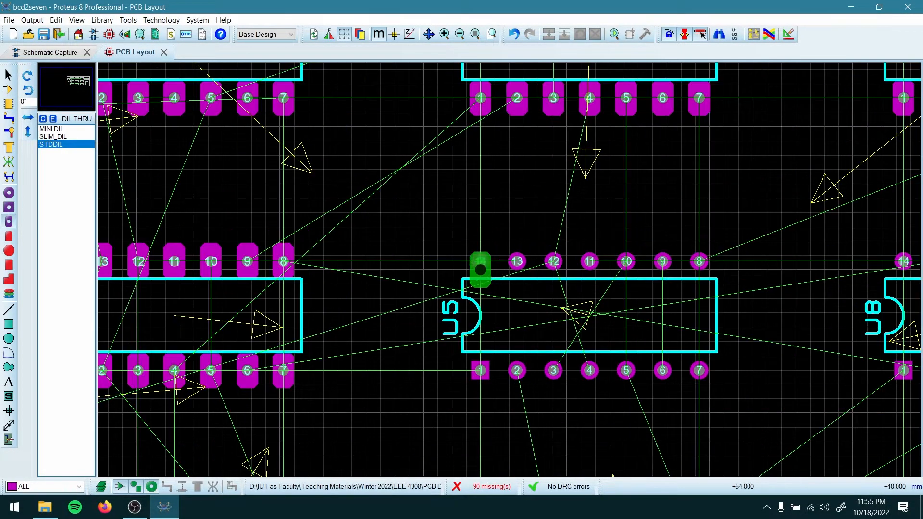
# Apply the STDDIL pad style to the pins in both rows of U5.
pyautogui.click(480, 261)
pyautogui.click(516, 261)
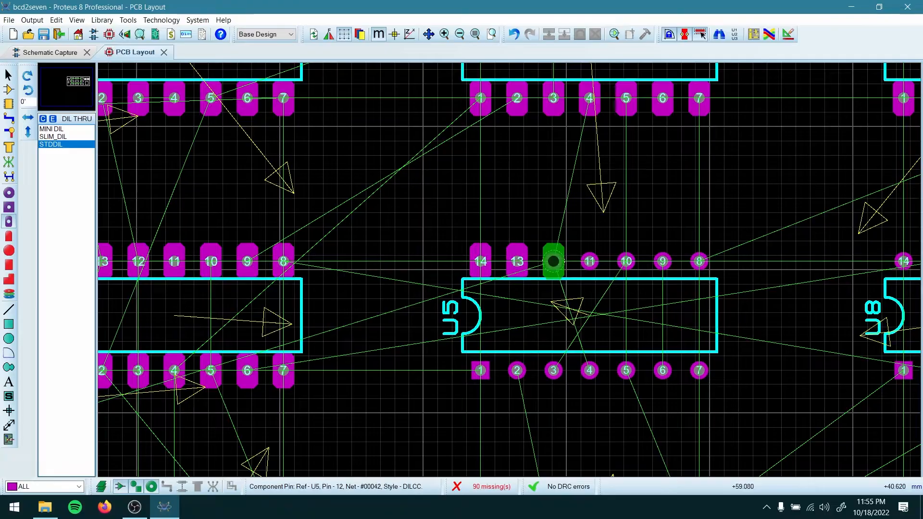
pyautogui.click(553, 261)
pyautogui.click(590, 261)
pyautogui.click(626, 261)
pyautogui.click(662, 261)
pyautogui.click(699, 261)
# Replace the round and square pads in both pin rows of U4 with the STDDIL style.
pyautogui.scroll(-1, 699, 370)
pyautogui.scroll(1, 503, 333)
pyautogui.click(495, 304)
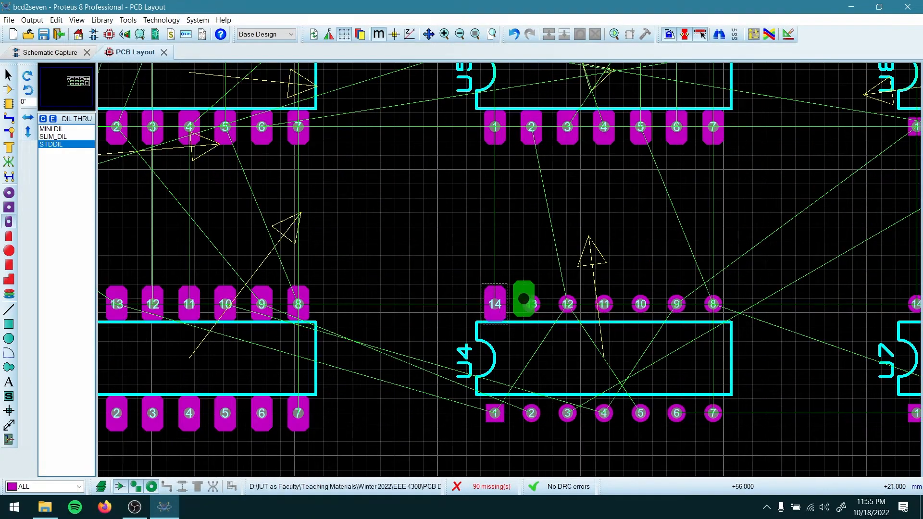
pyautogui.click(531, 304)
pyautogui.click(567, 304)
pyautogui.click(605, 304)
pyautogui.click(640, 303)
pyautogui.click(677, 304)
pyautogui.click(713, 304)
pyautogui.click(713, 413)
# Apply the STDDIL pad style to the pins in both rows of U8.
pyautogui.scroll(-1, 713, 413)
pyautogui.scroll(1, 509, 268)
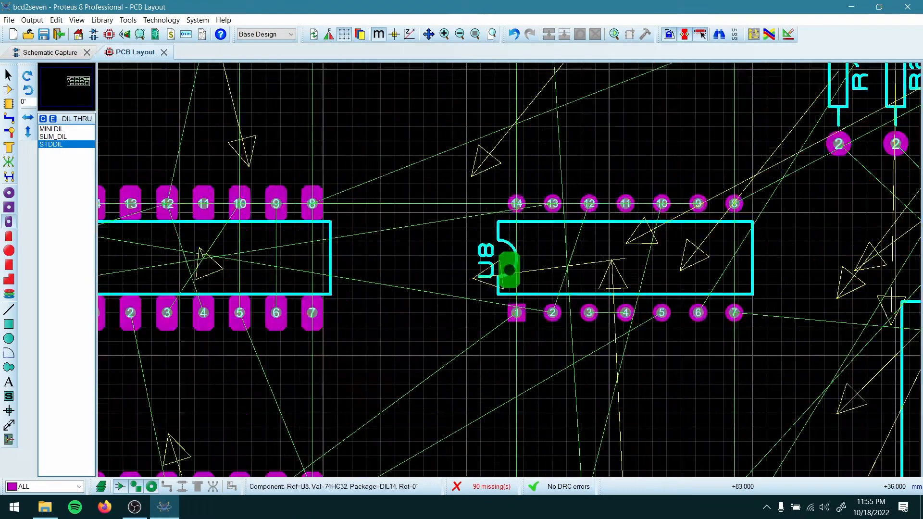
pyautogui.click(517, 204)
pyautogui.click(553, 204)
pyautogui.click(589, 204)
pyautogui.click(625, 203)
pyautogui.click(662, 204)
pyautogui.click(661, 312)
pyautogui.click(697, 313)
pyautogui.click(734, 312)
# Replace the pads on both pin rows of U7 with the STDDIL style and end pad placement.
pyautogui.scroll(-1, 538, 426)
pyautogui.scroll(1, 510, 270)
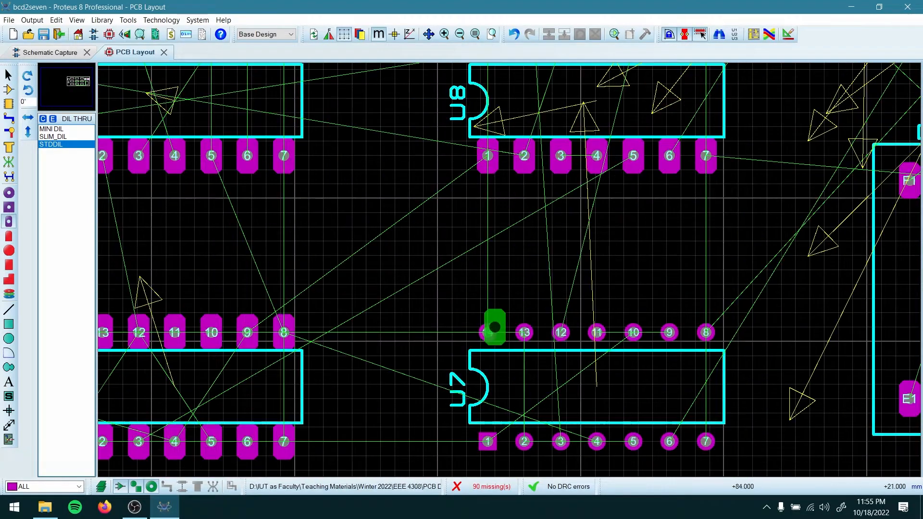
pyautogui.click(489, 332)
pyautogui.click(524, 332)
pyautogui.click(561, 331)
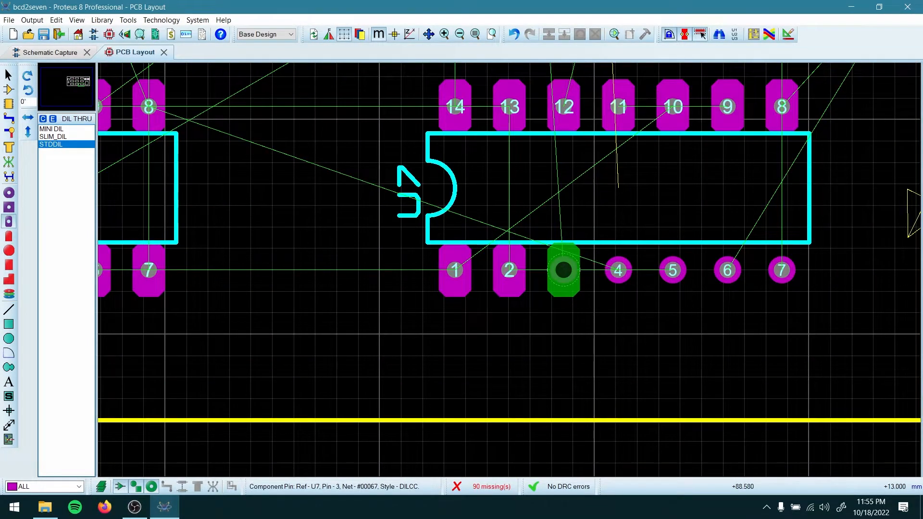
pyautogui.click(563, 270)
pyautogui.click(618, 269)
pyautogui.click(673, 270)
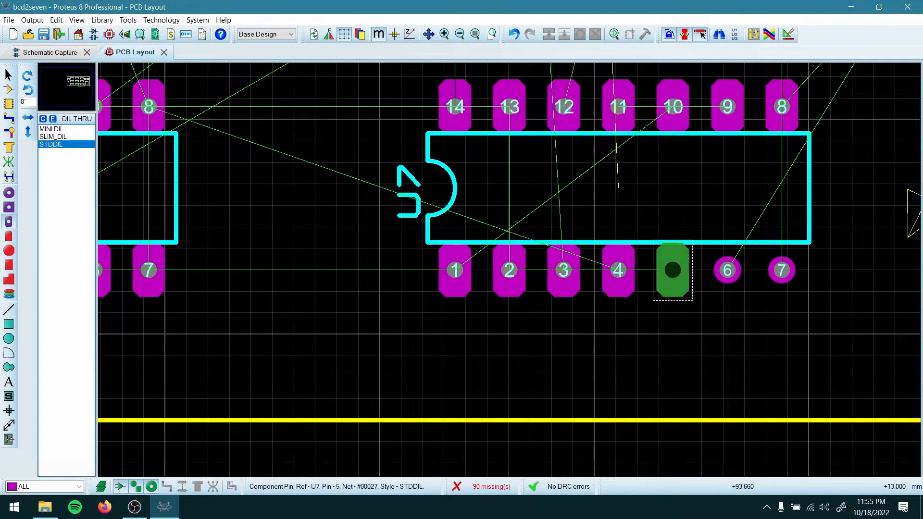
pyautogui.click(727, 270)
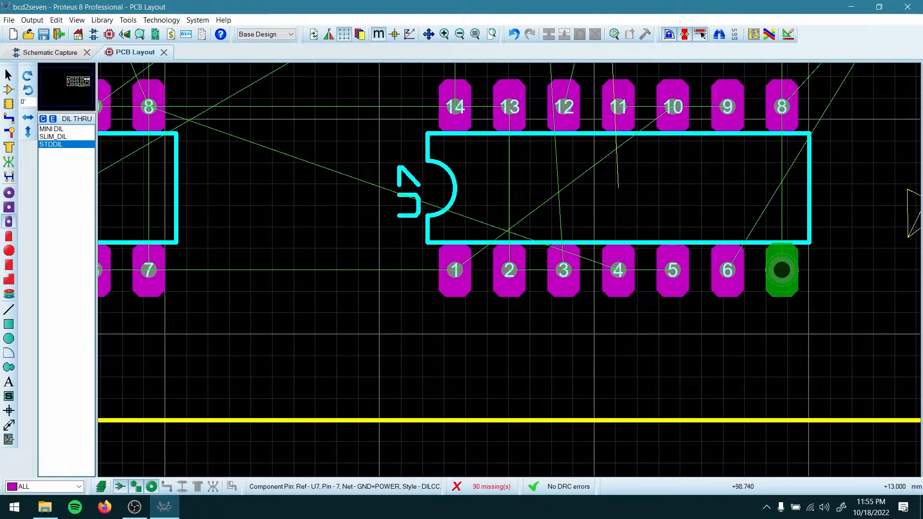
pyautogui.click(782, 269)
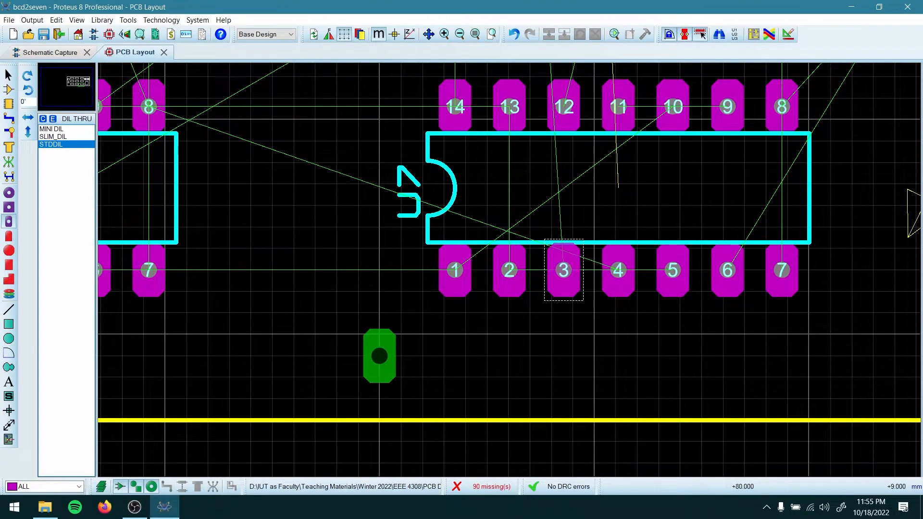
pyautogui.rightClick(379, 356)
# Inspect the enlarged IC pads across the board in the 3D Visualizer with the components hidden, and return to the PCB layout.
pyautogui.scroll(-2, 365, 374)
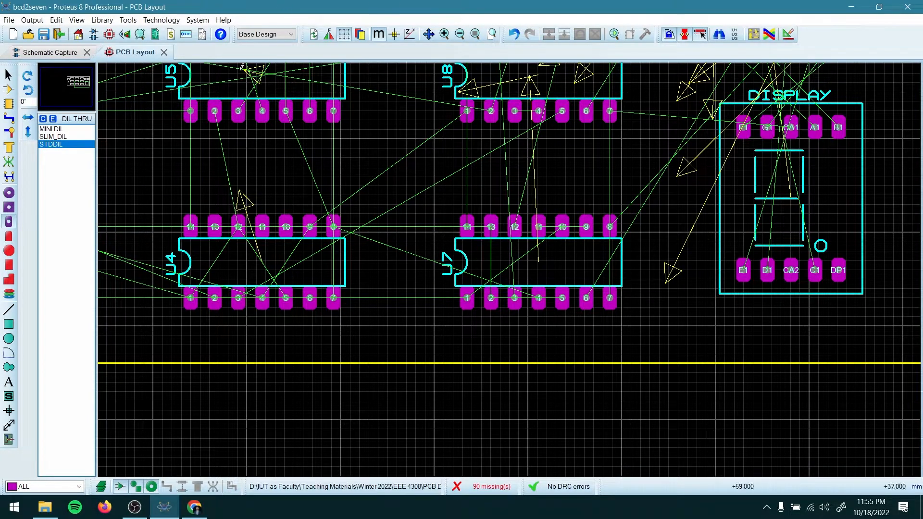
pyautogui.click(127, 38)
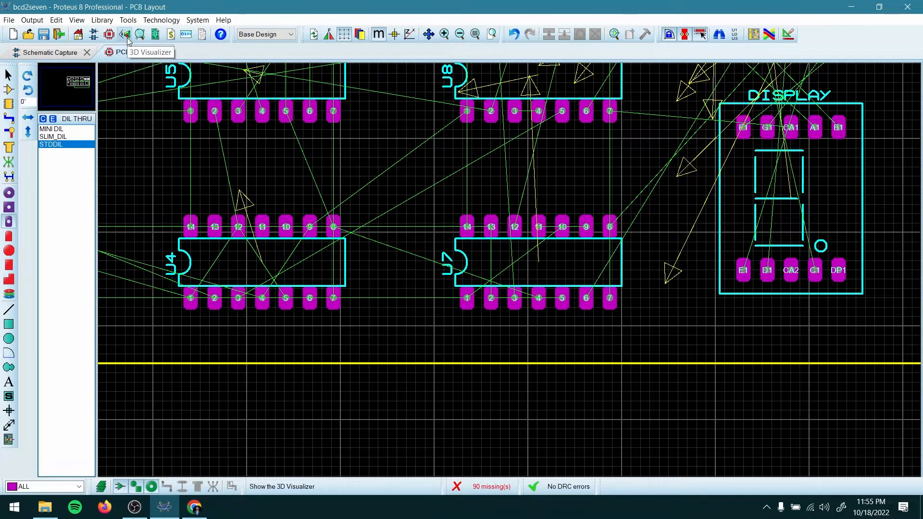
pyautogui.moveTo(492, 283)
pyautogui.mouseDown()
pyautogui.moveTo(492, 230)
pyautogui.moveTo(495, 300)
pyautogui.mouseUp()
pyautogui.rightClick(461, 270)
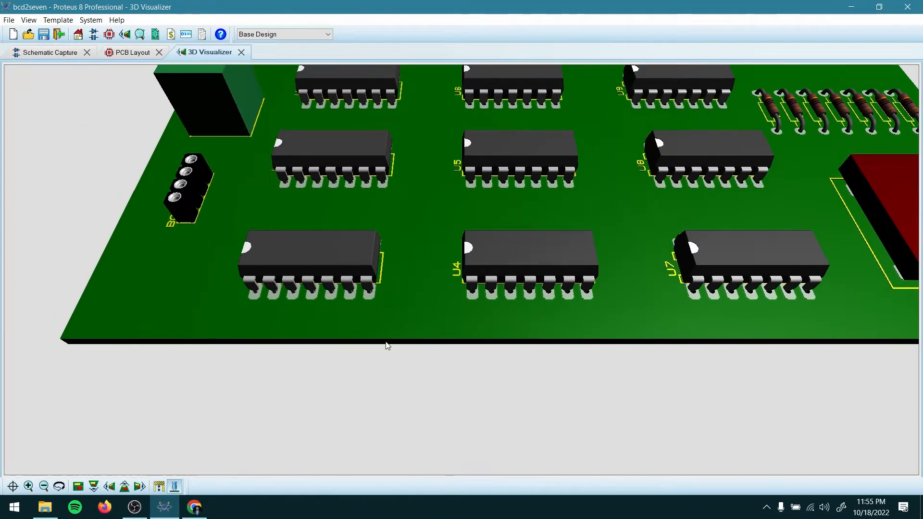
pyautogui.click(175, 487)
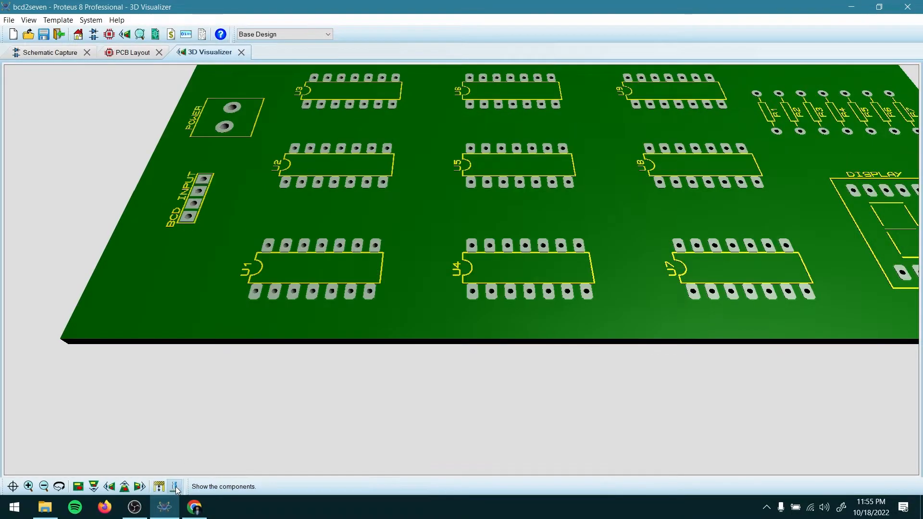
pyautogui.click(567, 260)
pyautogui.moveTo(461, 270); pyautogui.dragTo(459, 358)
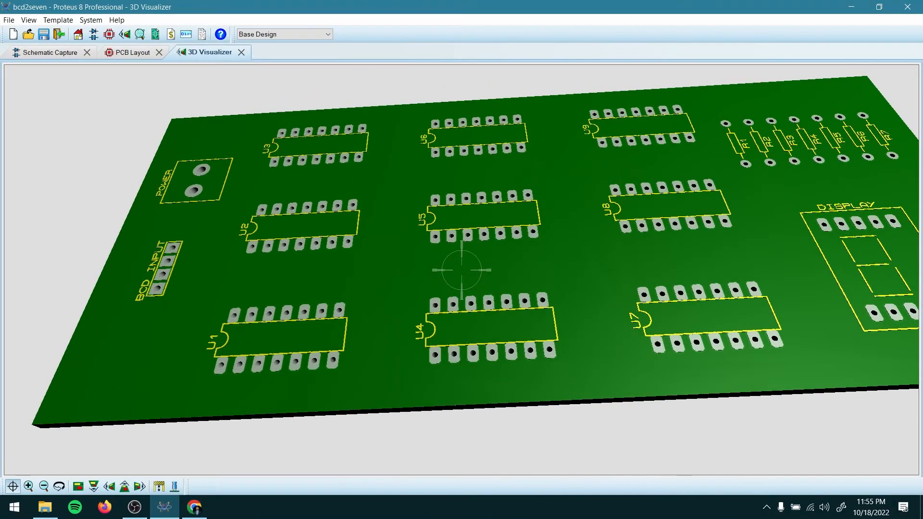
pyautogui.moveTo(462, 270); pyautogui.dragTo(465, 265)
pyautogui.rightClick(461, 270)
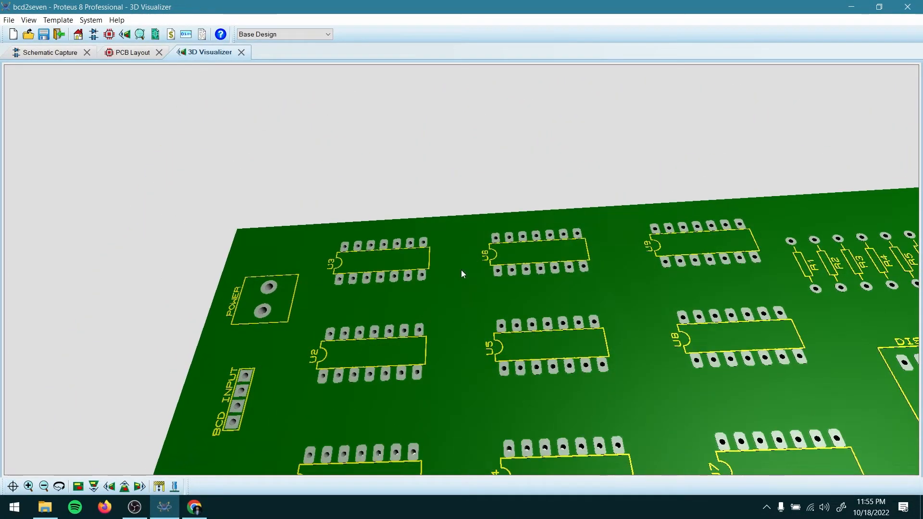
pyautogui.click(243, 54)
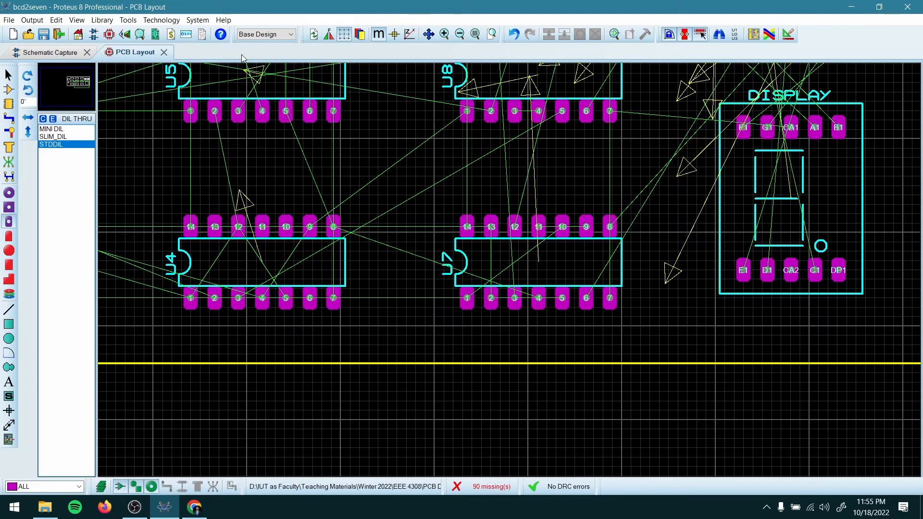
# Open the net class settings in the Design Rule Manager and review the routing styles of the POWER and SIGNAL classes.
pyautogui.scroll(-1, 398, 217)
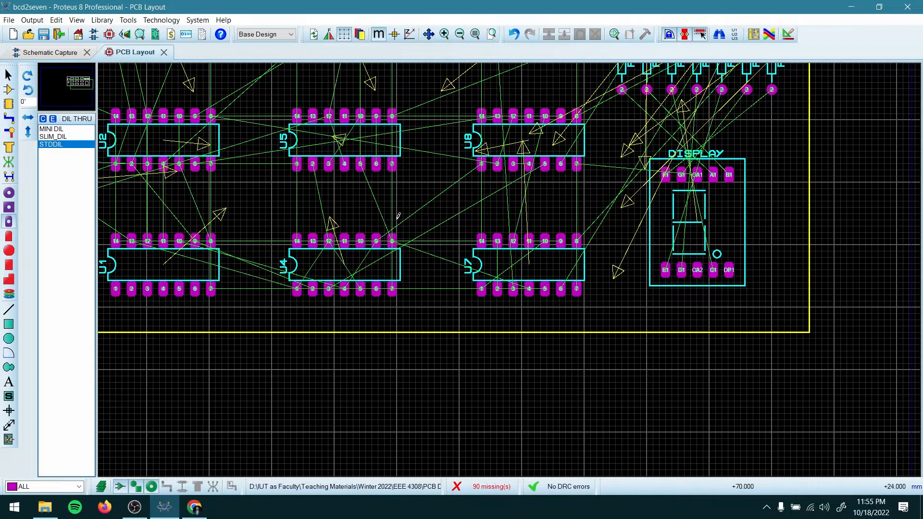
pyautogui.scroll(-1, 397, 211)
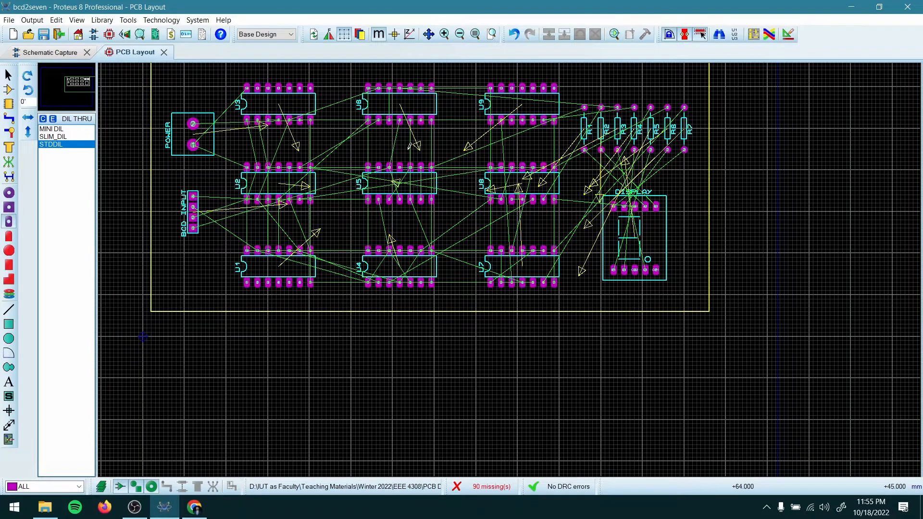
pyautogui.click(164, 21)
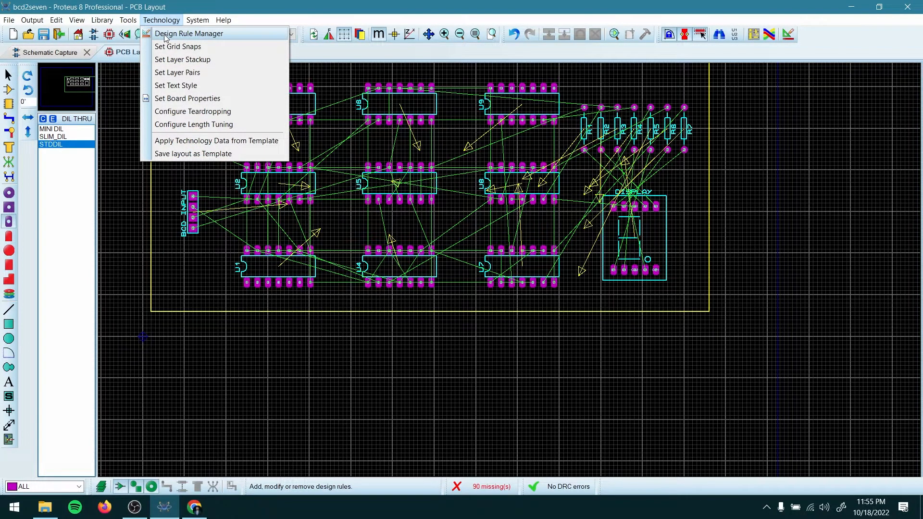
pyautogui.click(166, 35)
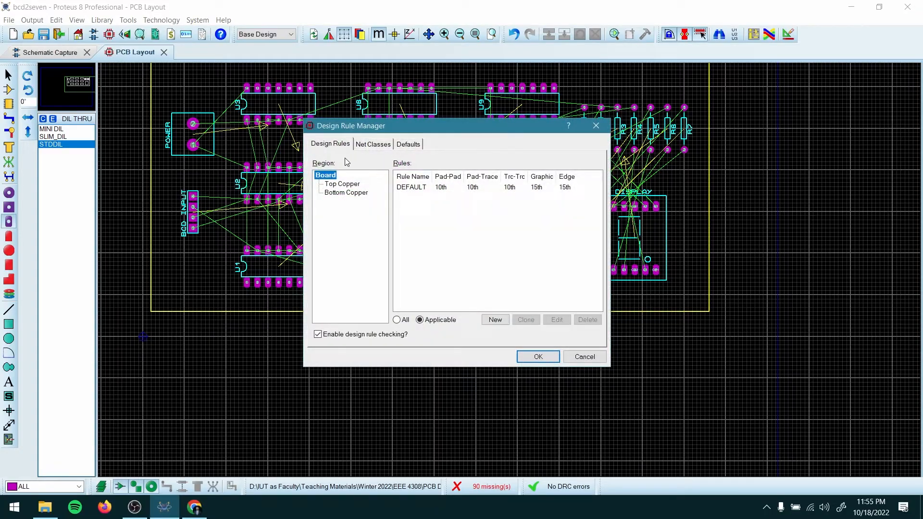
pyautogui.click(372, 147)
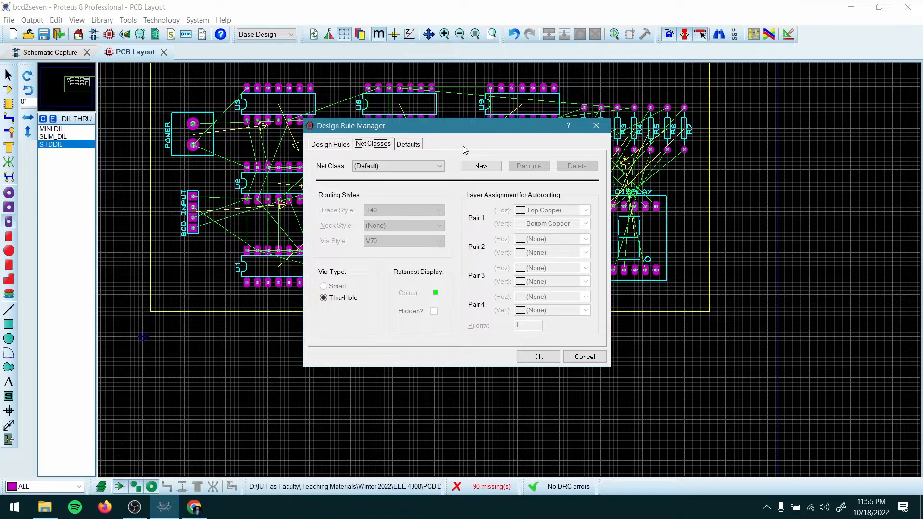
pyautogui.click(419, 167)
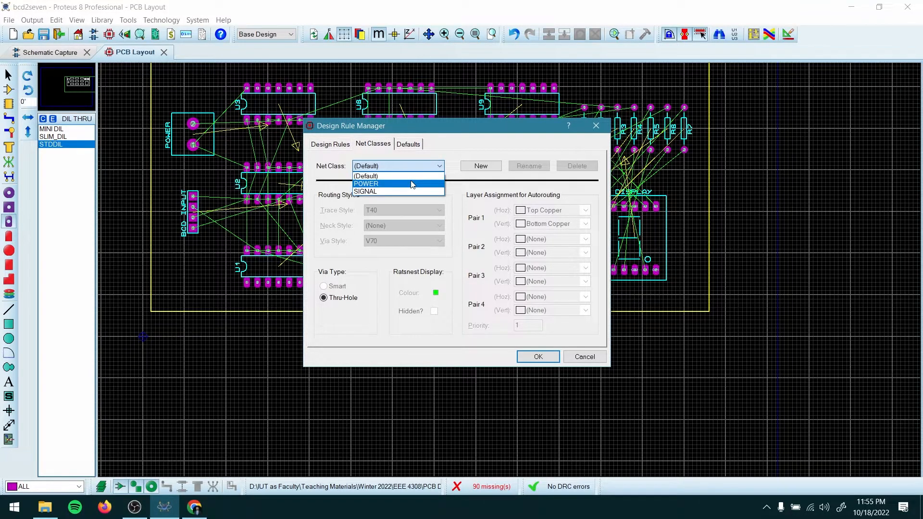
pyautogui.click(412, 184)
pyautogui.click(417, 167)
pyautogui.click(409, 191)
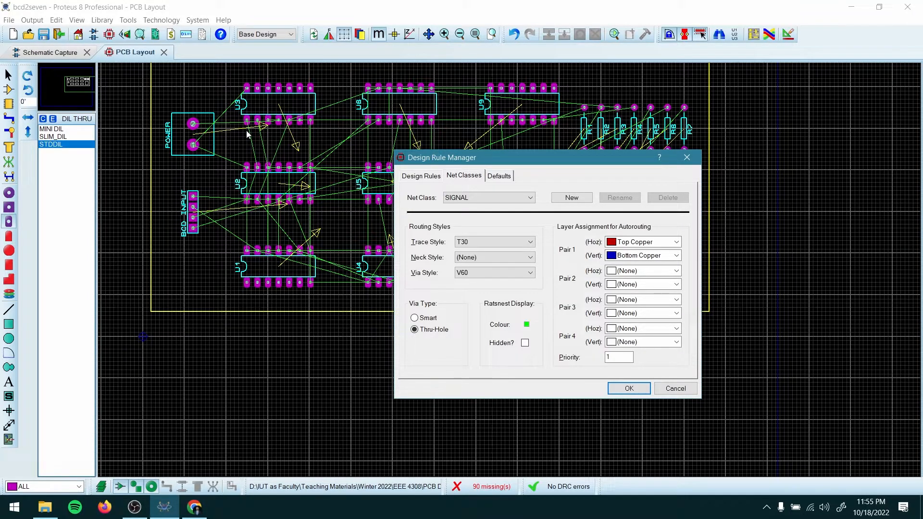
# Compare the POWER and SIGNAL net class settings again, ending with the POWER class selected.
pyautogui.moveTo(446, 157); pyautogui.dragTo(413, 140)
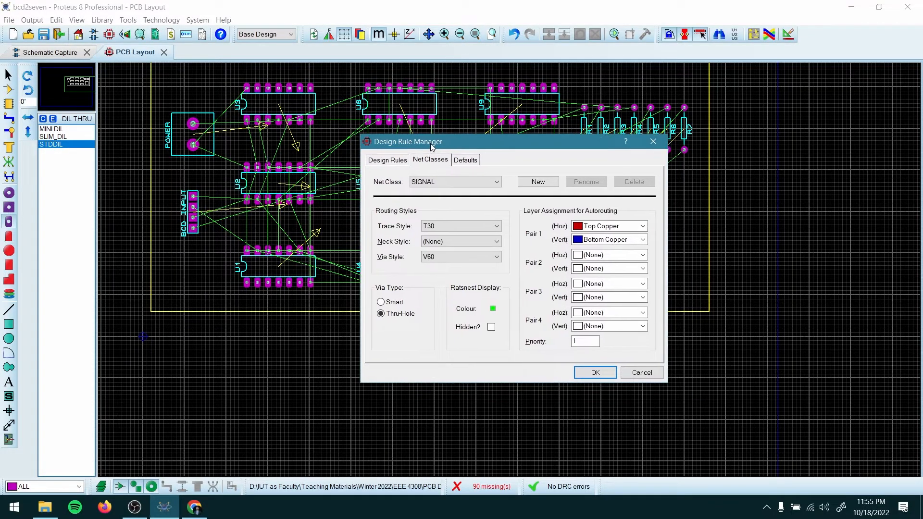
pyautogui.click(432, 182)
pyautogui.click(432, 200)
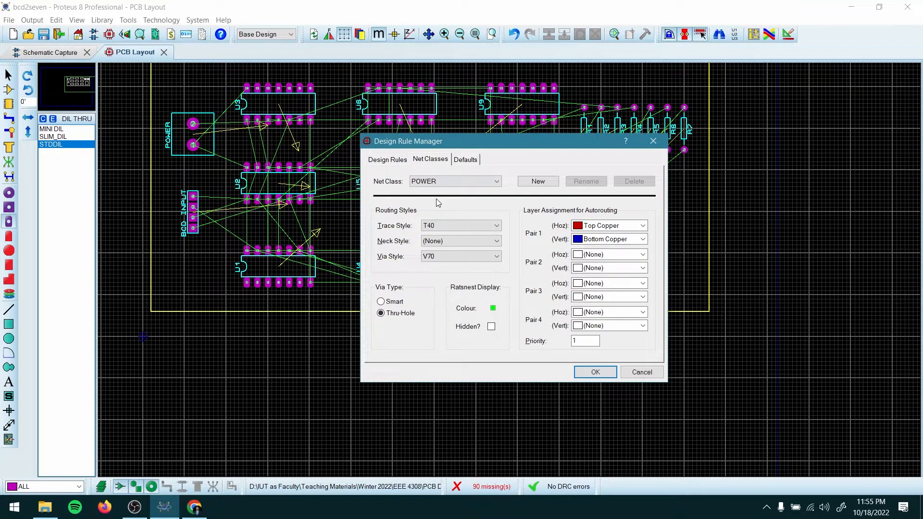
pyautogui.click(446, 183)
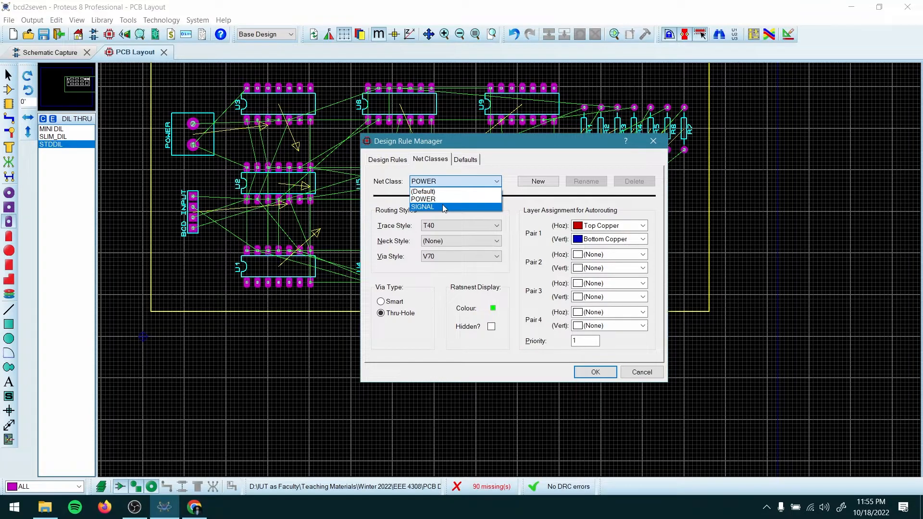
pyautogui.click(443, 207)
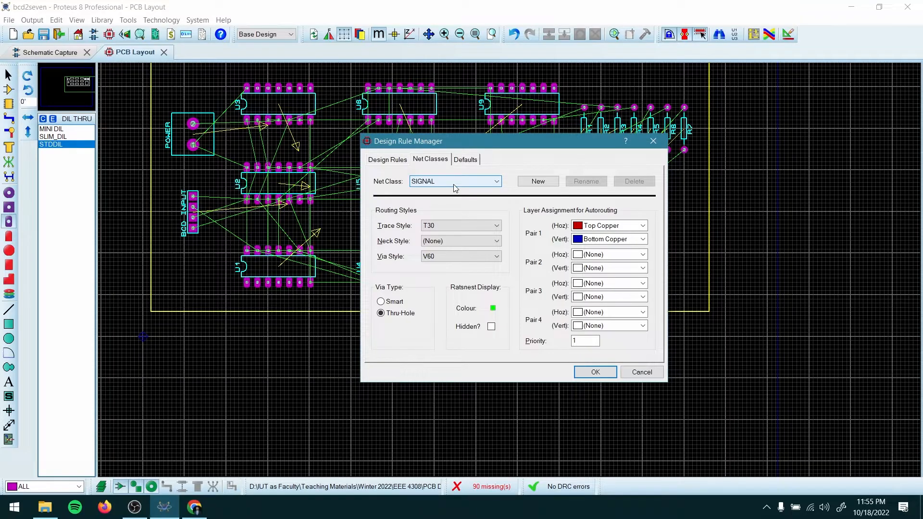
pyautogui.click(454, 184)
pyautogui.click(453, 199)
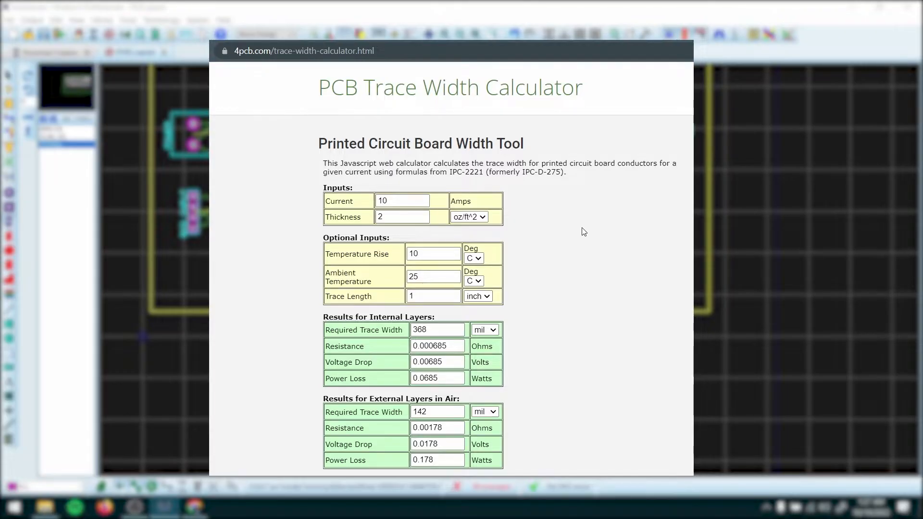
# In the online PCB Trace Width Calculator, set the current to 1 A and the copper thickness to 1 oz/ft^2.
pyautogui.click(406, 205)
pyautogui.press('BackSpace')
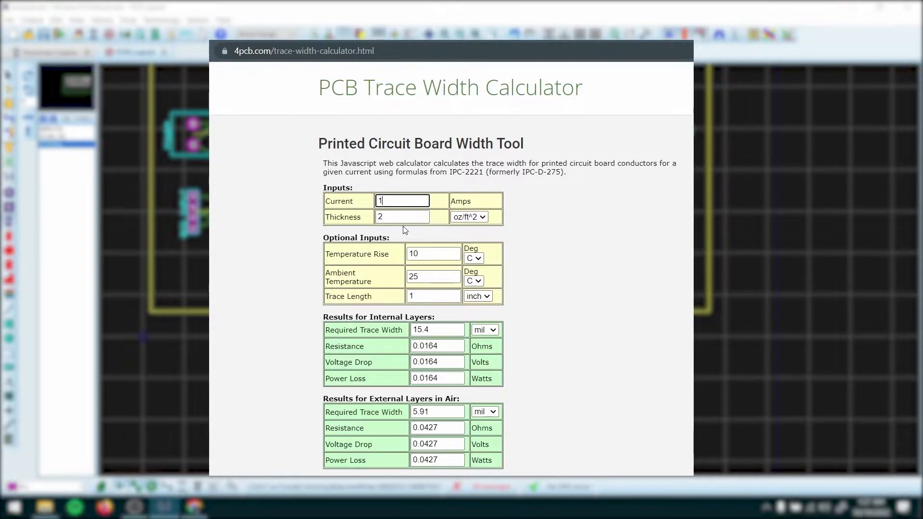
pyautogui.click(407, 219)
pyautogui.press('BackSpace')
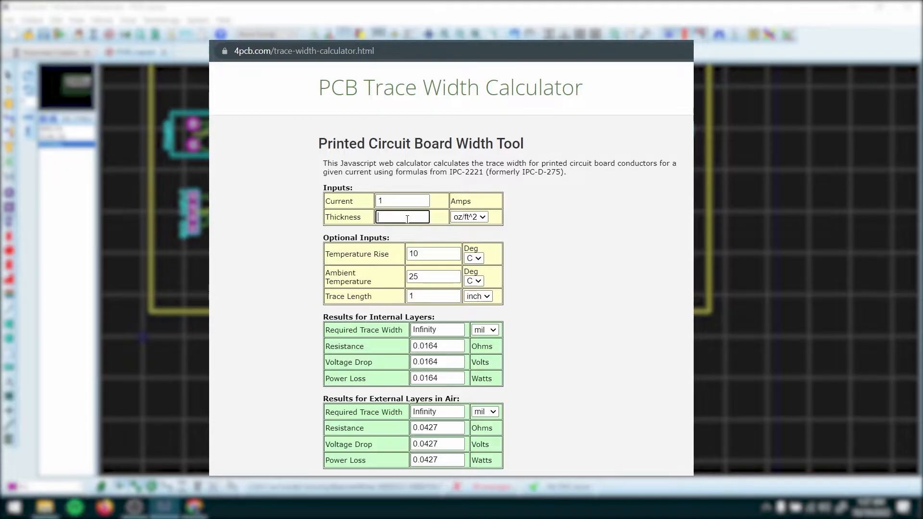
pyautogui.write('1')
pyautogui.scroll(-2, 414, 247)
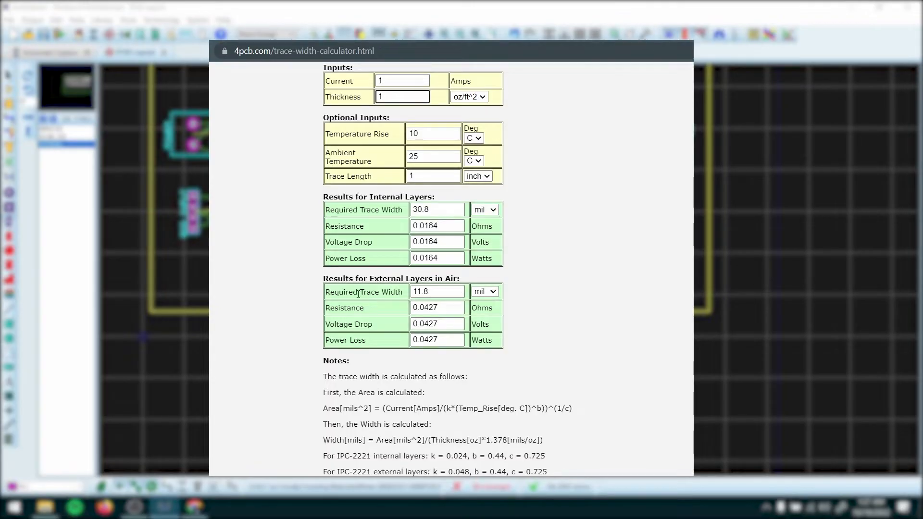
# Show the required external-layer trace width in millimetres and check the conversion of 0.3 mm to thousandths of an inch.
pyautogui.moveTo(335, 293); pyautogui.dragTo(456, 292)
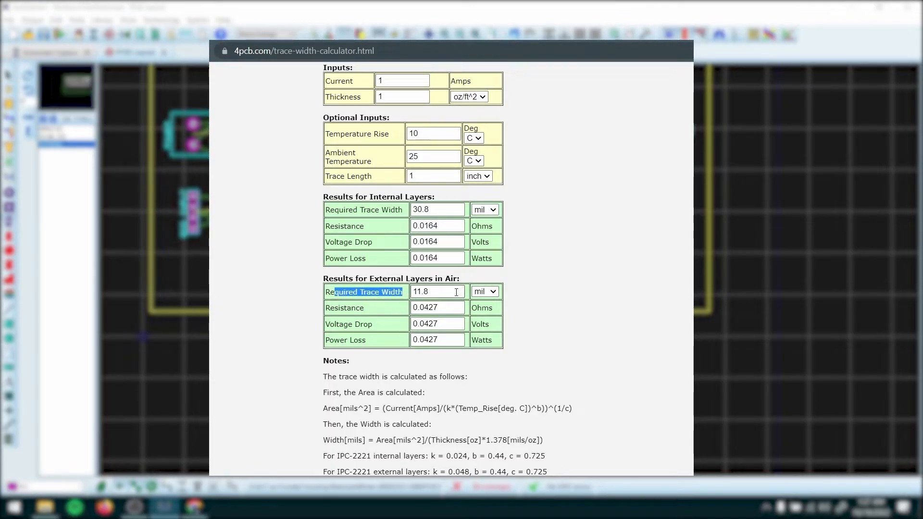
pyautogui.click(485, 291)
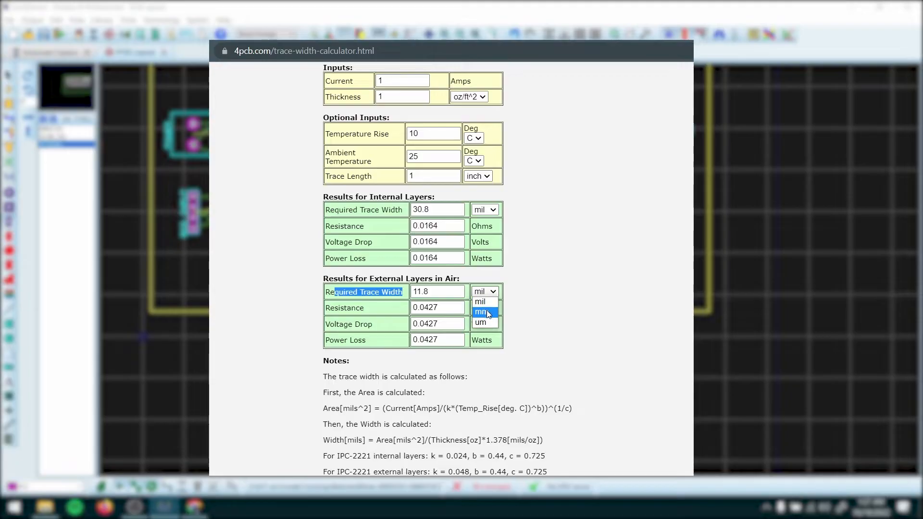
pyautogui.click(487, 312)
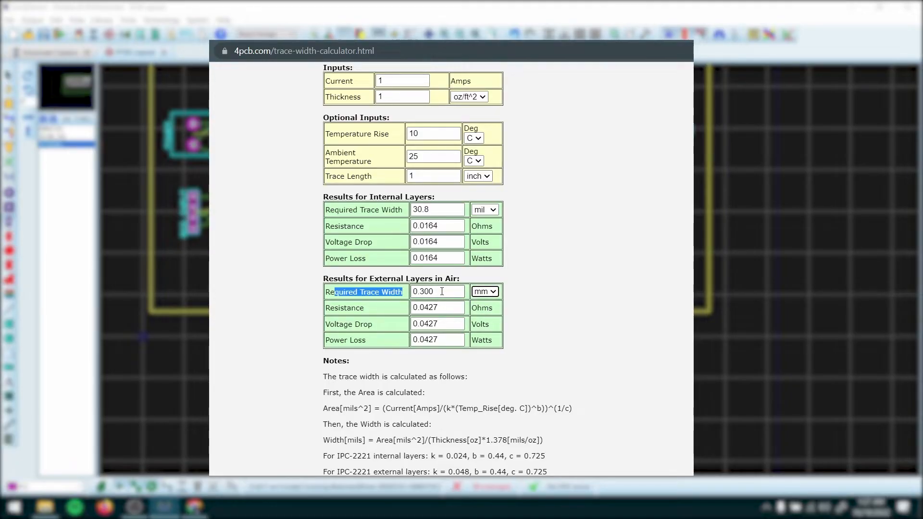
pyautogui.click(535, 293)
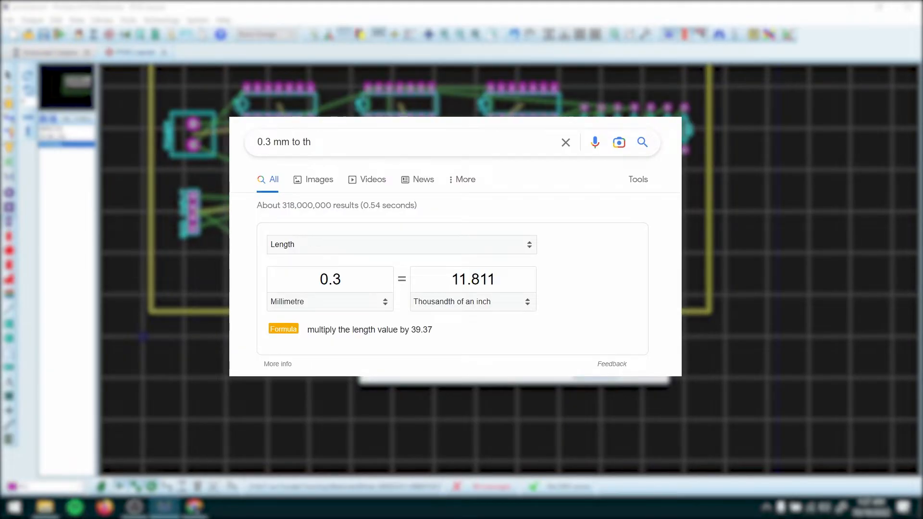
pyautogui.click(496, 282)
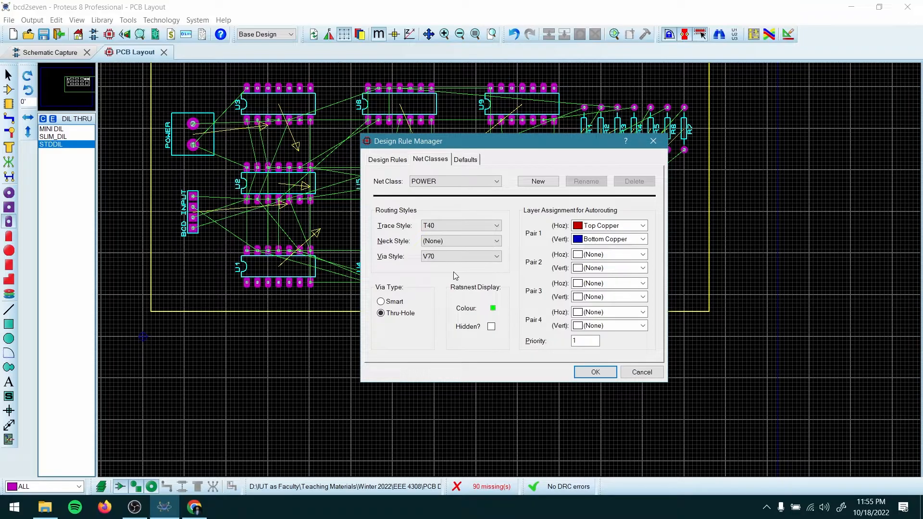
# In the Proteus Design Rule Manager, set the POWER net class's trace style to T30 and check its via style options.
pyautogui.click(457, 226)
pyautogui.scroll(2, 447, 238)
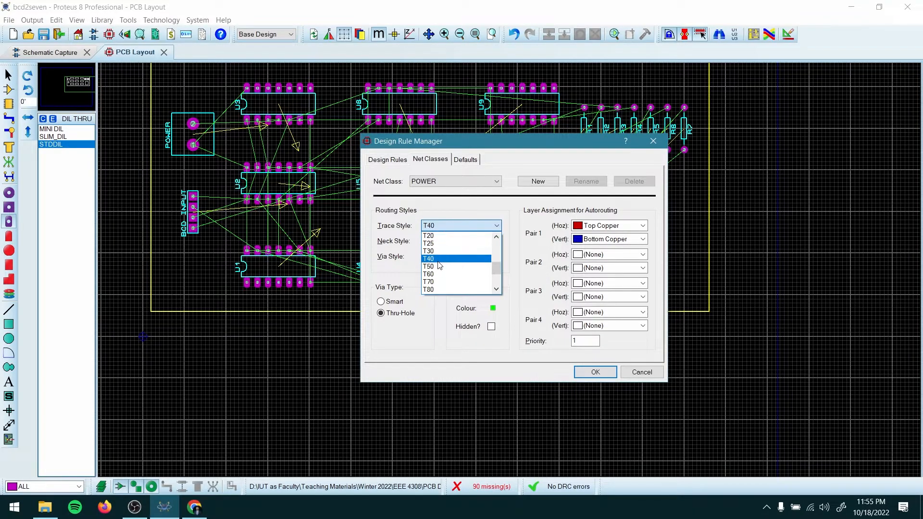
pyautogui.click(440, 255)
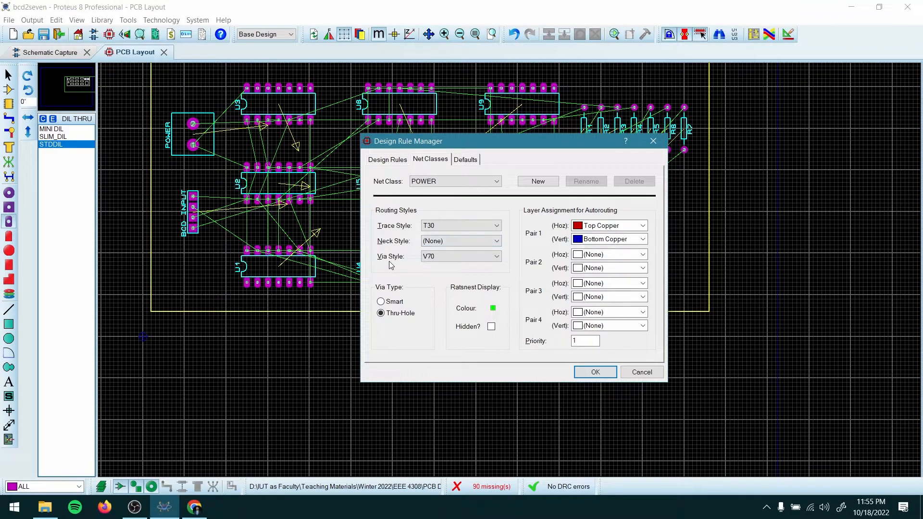
pyautogui.click(459, 263)
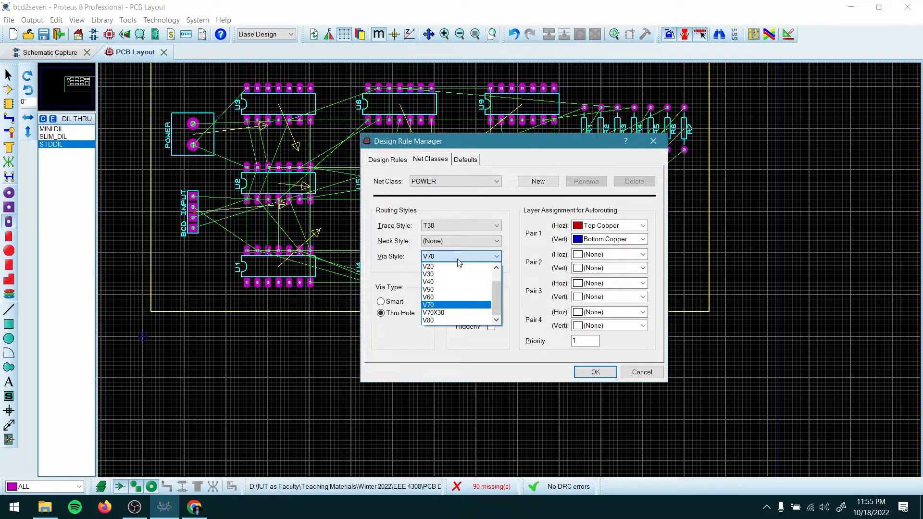
pyautogui.click(457, 259)
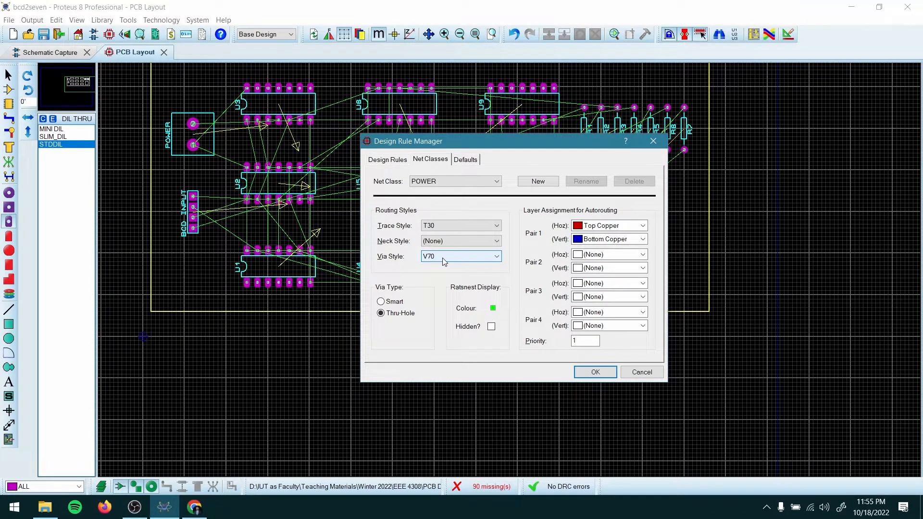
# Select the SIGNAL net class for editing its routing styles.
pyautogui.click(456, 183)
pyautogui.click(451, 205)
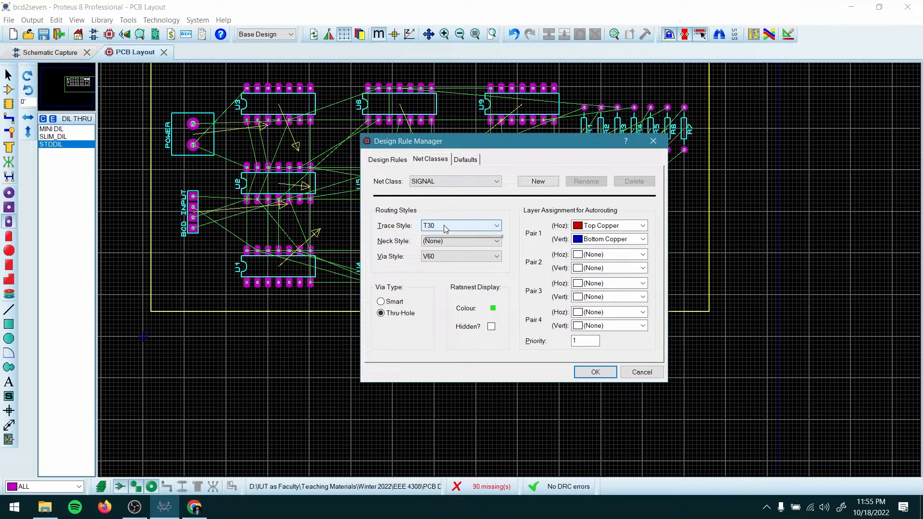
# Set the SIGNAL net class trace style to T20, and review the POWER net class before accepting the design rules.
pyautogui.click(443, 225)
pyautogui.scroll(1, 443, 240)
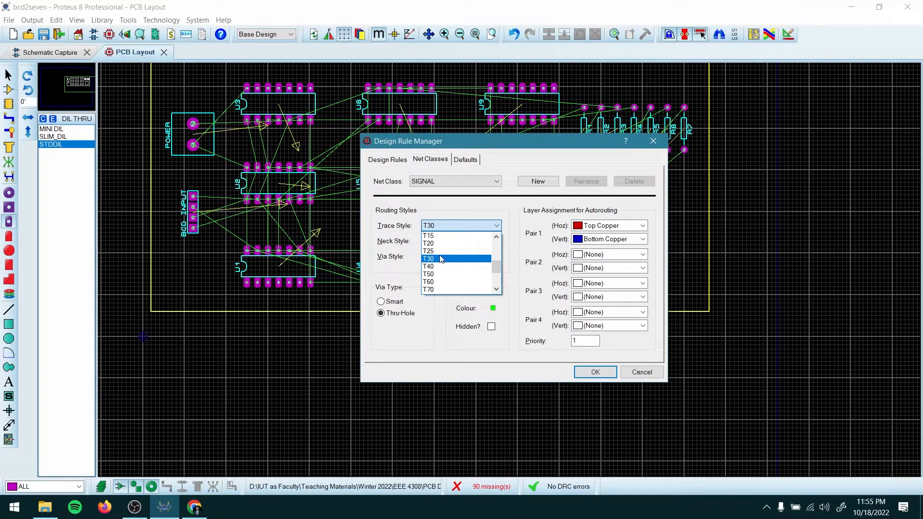
pyautogui.click(442, 245)
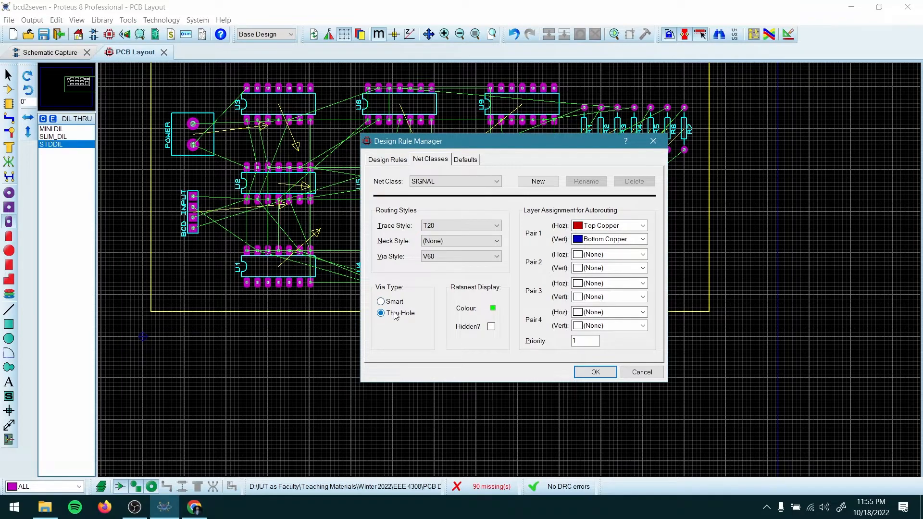
pyautogui.click(445, 181)
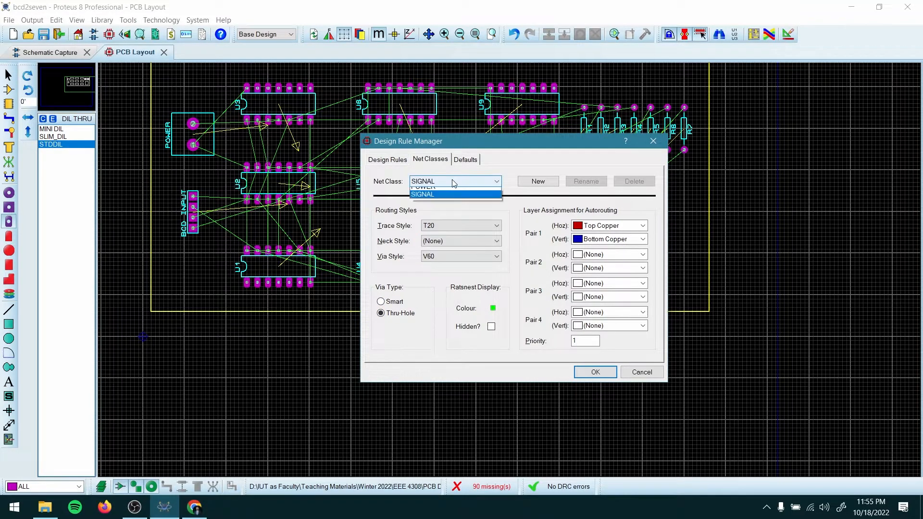
pyautogui.click(446, 200)
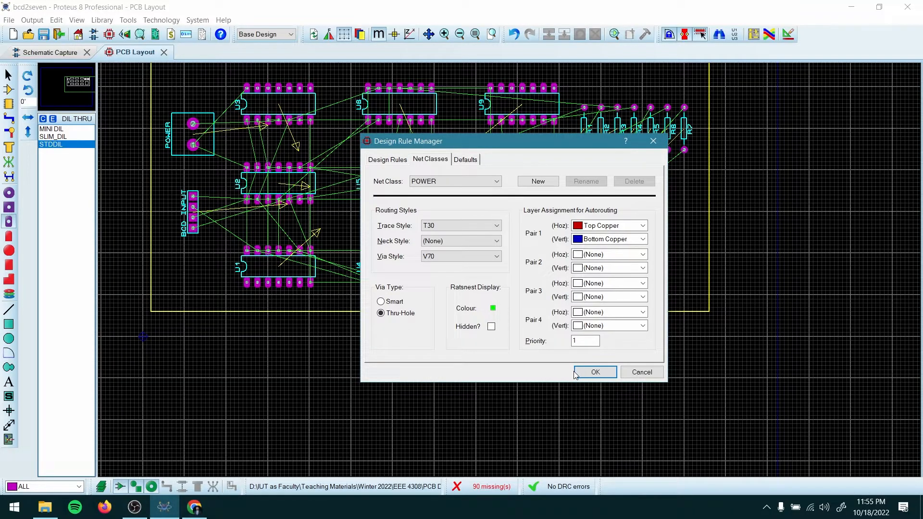
pyautogui.click(586, 375)
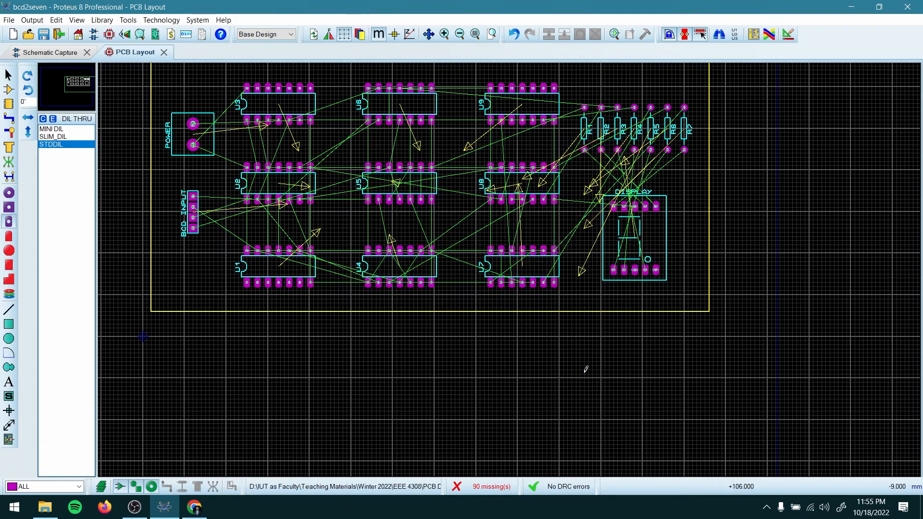
pyautogui.scroll(-1, 585, 371)
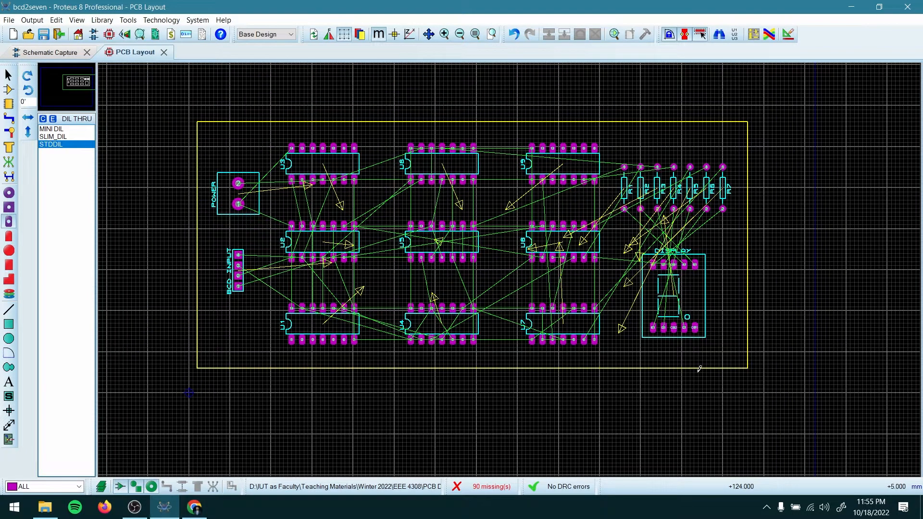
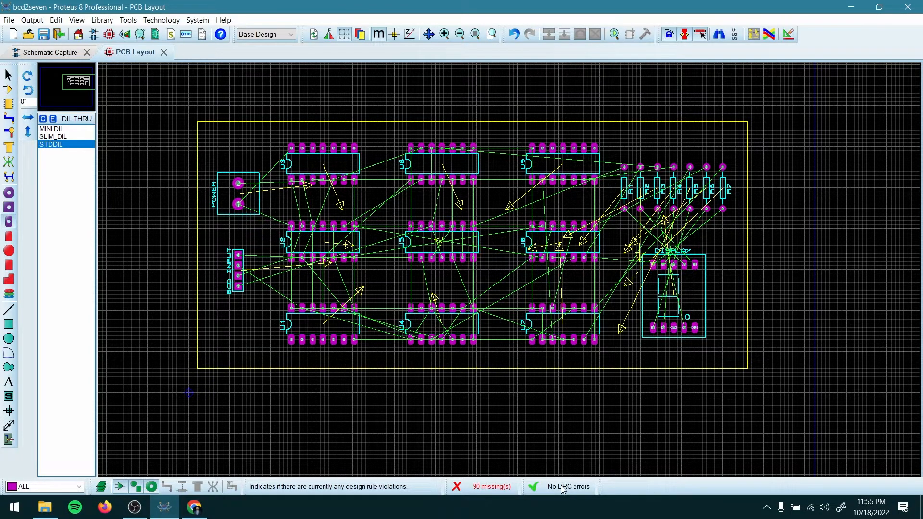
# Manually route a T30 bottom copper trace from POWER pin 1 to U2 pin 14.
pyautogui.click(9, 119)
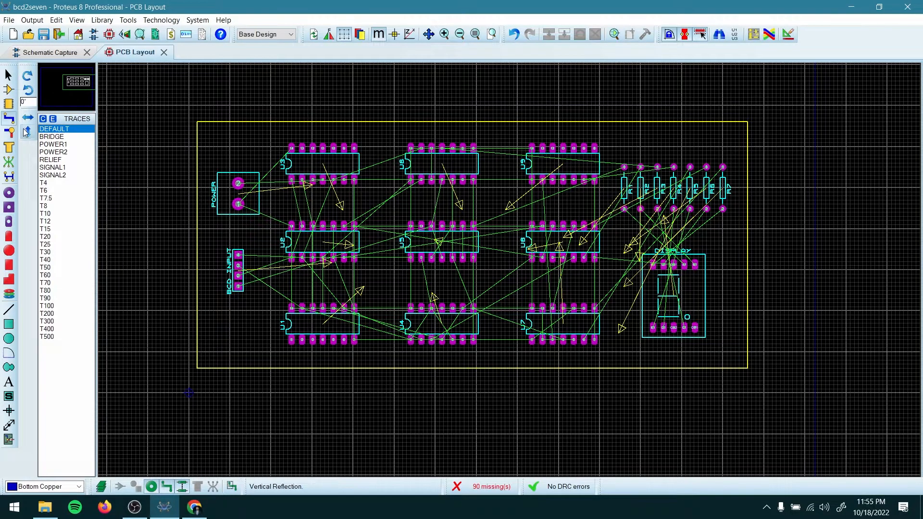
pyautogui.scroll(3, 275, 208)
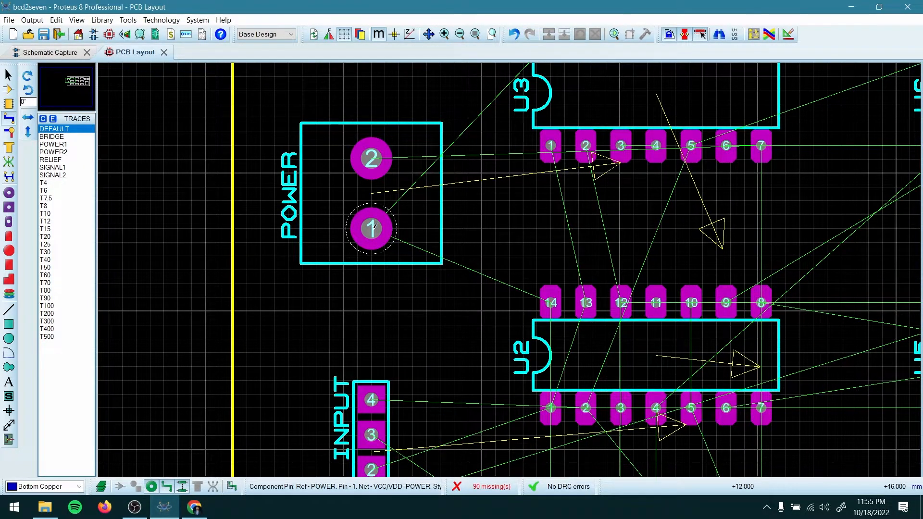
pyautogui.click(374, 226)
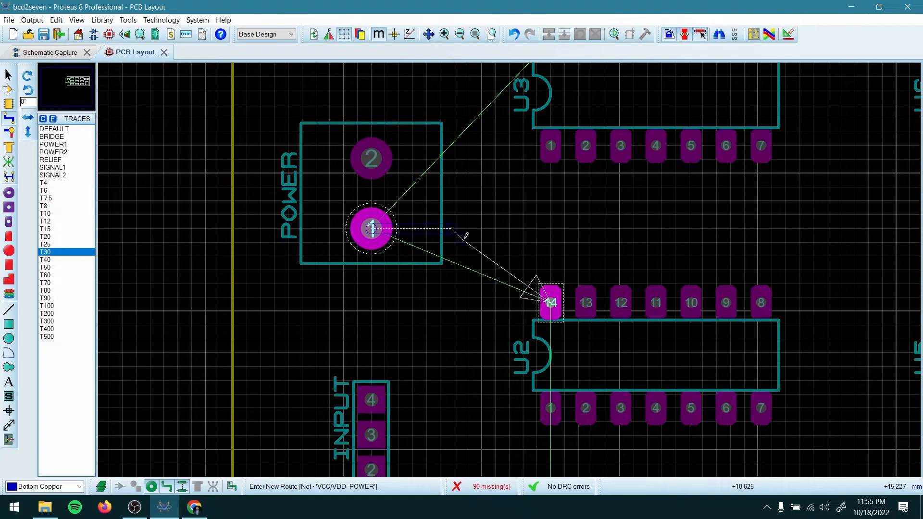
pyautogui.click(518, 214)
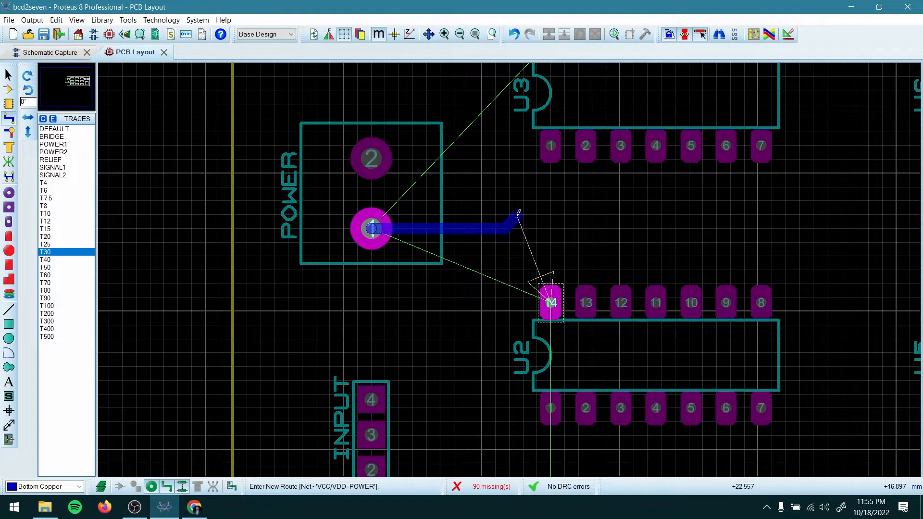
pyautogui.click(547, 220)
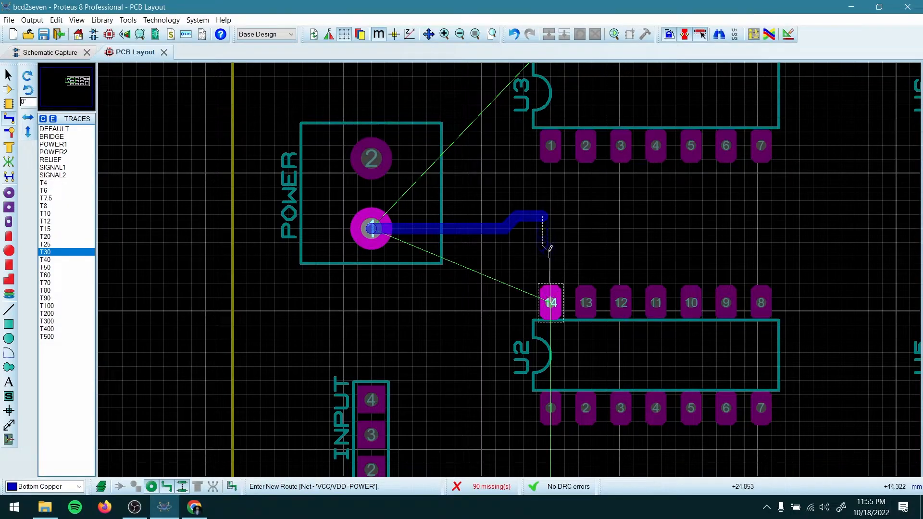
pyautogui.click(551, 302)
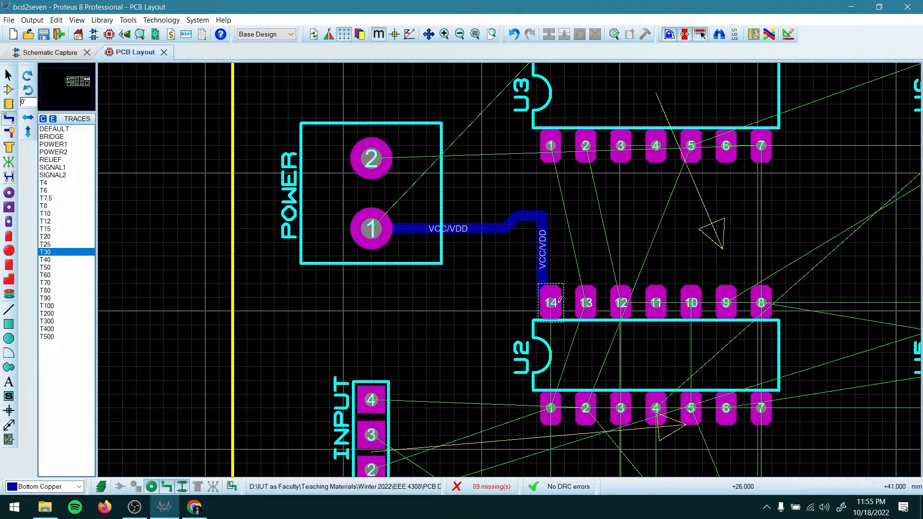
# Try routing U3 pin 2 to U2 pin 9 with a via from bottom to top copper, and undo both manual traces.
pyautogui.click(585, 145)
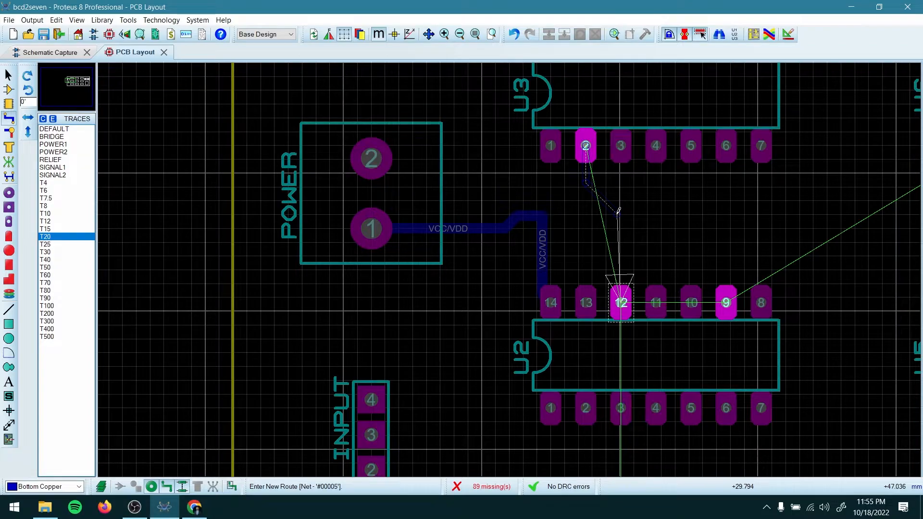
pyautogui.doubleClick(618, 211)
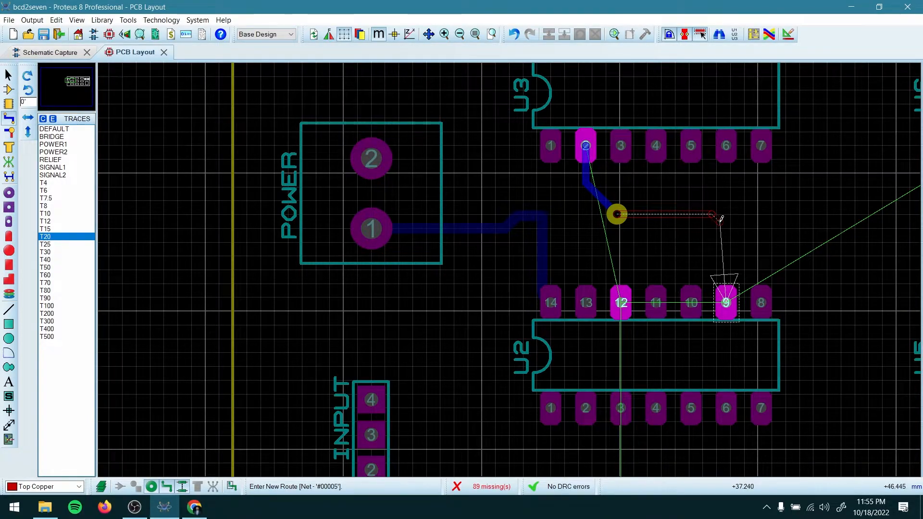
pyautogui.click(728, 245)
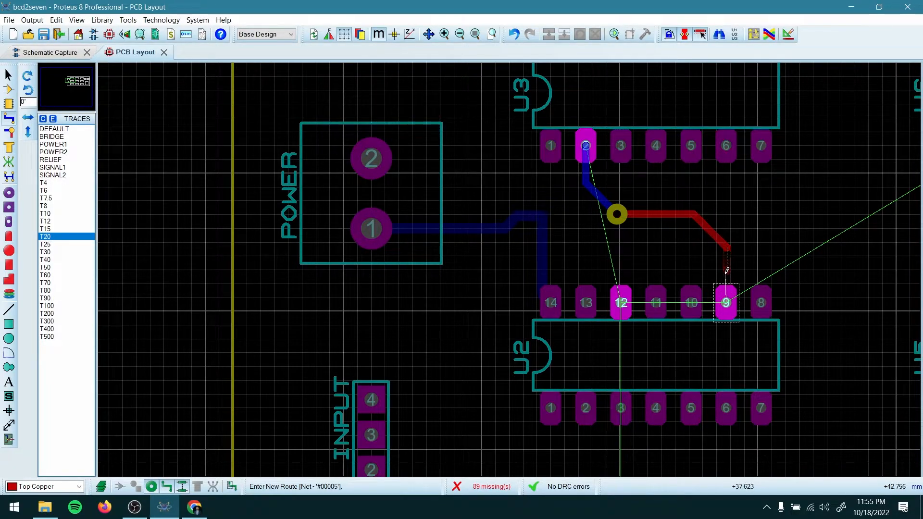
pyautogui.click(727, 302)
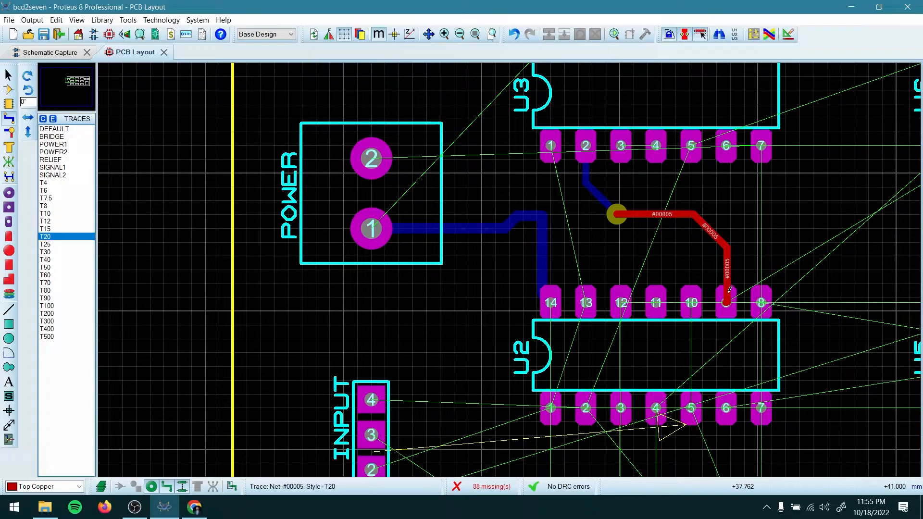
pyautogui.hotkey('ctrl', 'z')
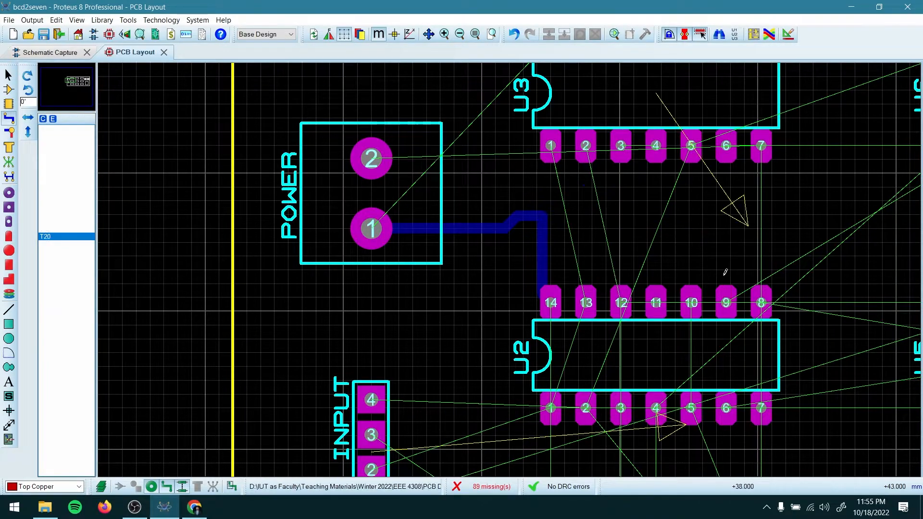
pyautogui.hotkey('ctrl', 'z')
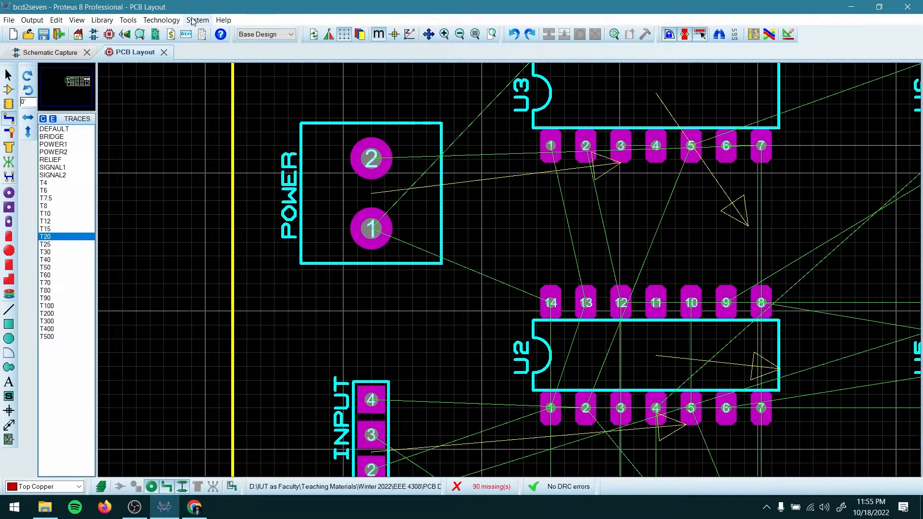
# Auto-route the whole board using the basic automatic schedule with the existing router settings.
pyautogui.click(129, 21)
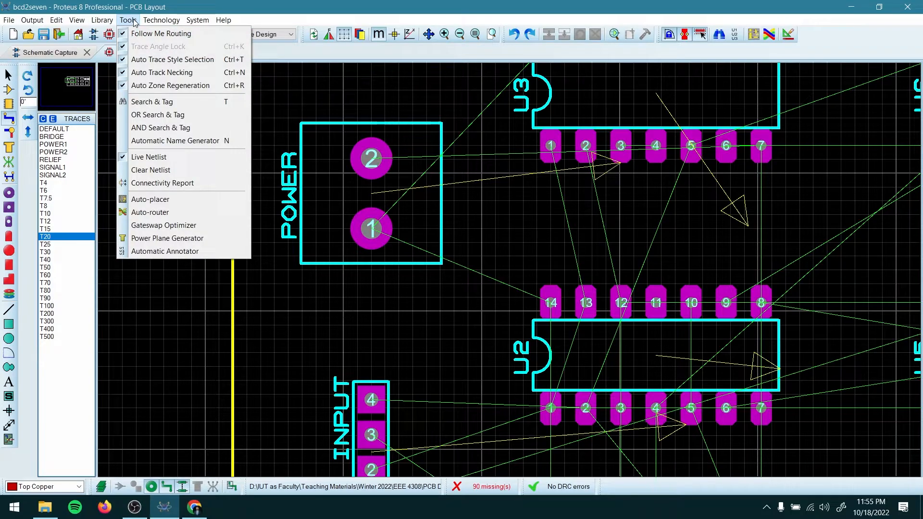
pyautogui.click(137, 216)
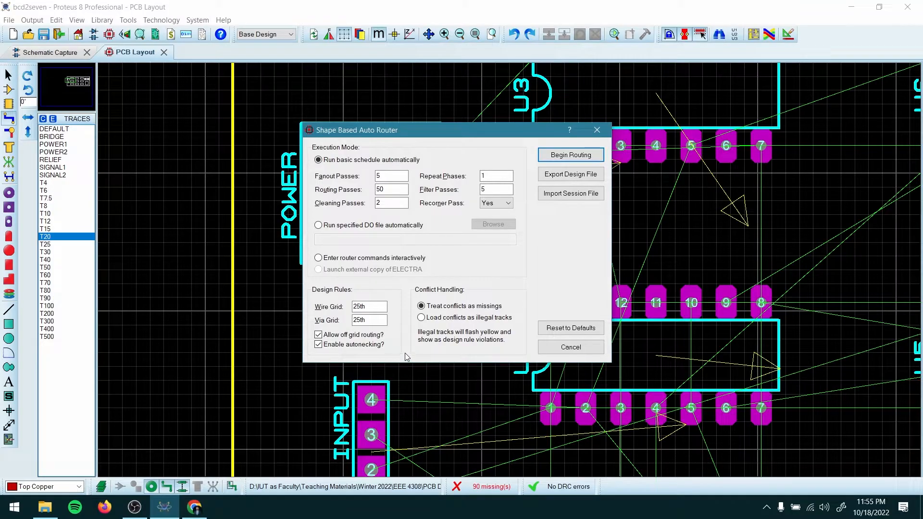
pyautogui.moveTo(470, 134); pyautogui.dragTo(406, 129)
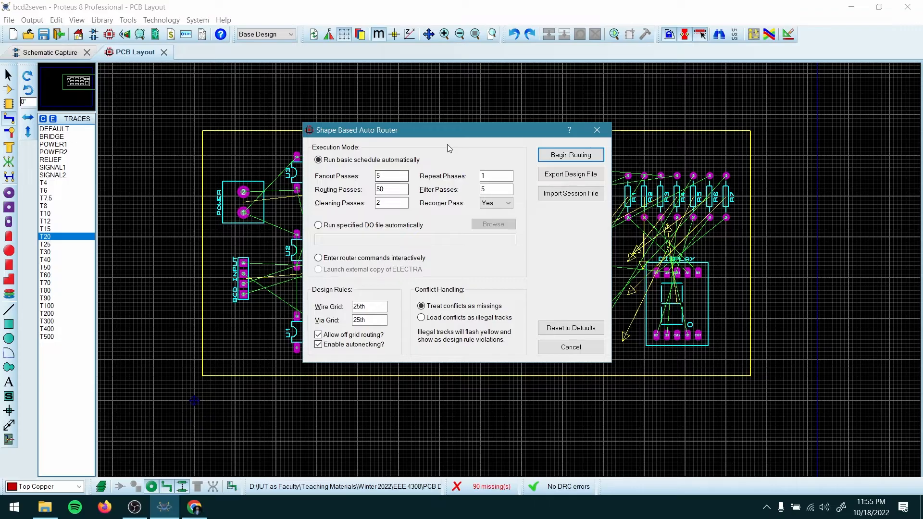
pyautogui.moveTo(450, 134); pyautogui.dragTo(281, 155)
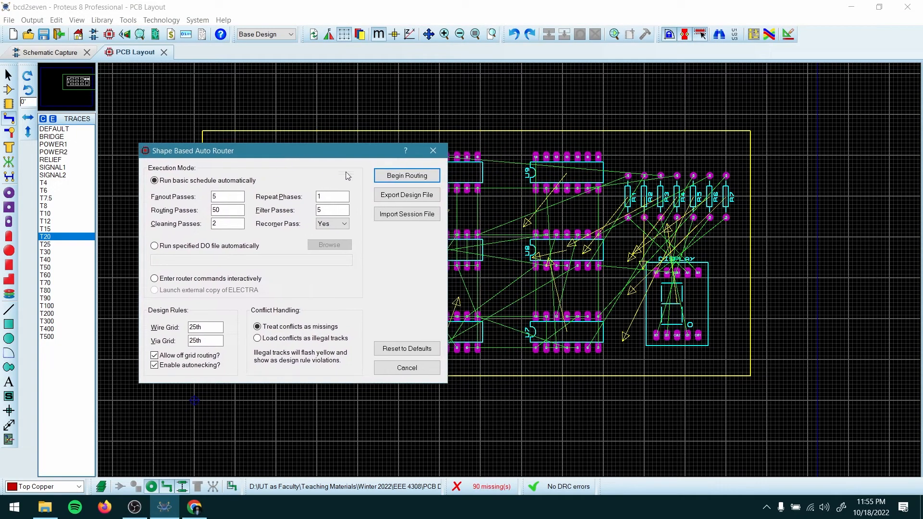
pyautogui.click(408, 176)
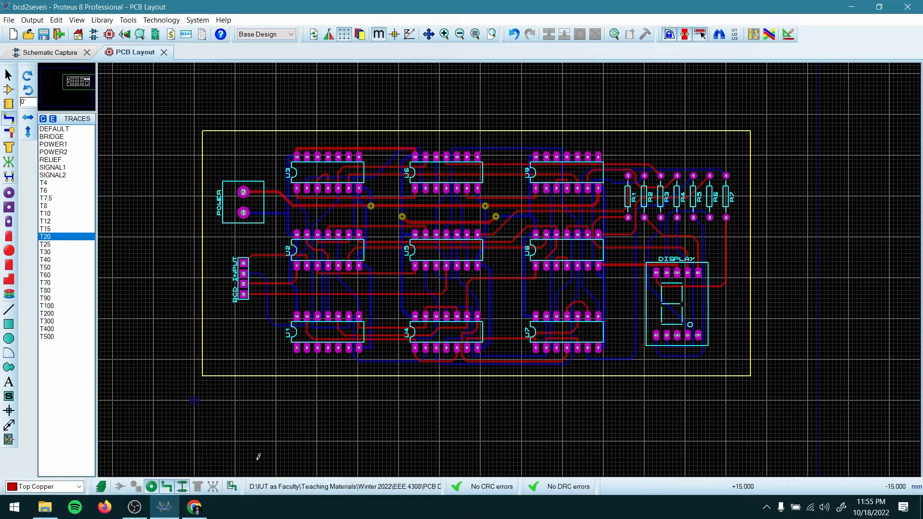
# Open the board's 3D view and examine it with component models shown around the BCD INPUT connector.
pyautogui.click(131, 38)
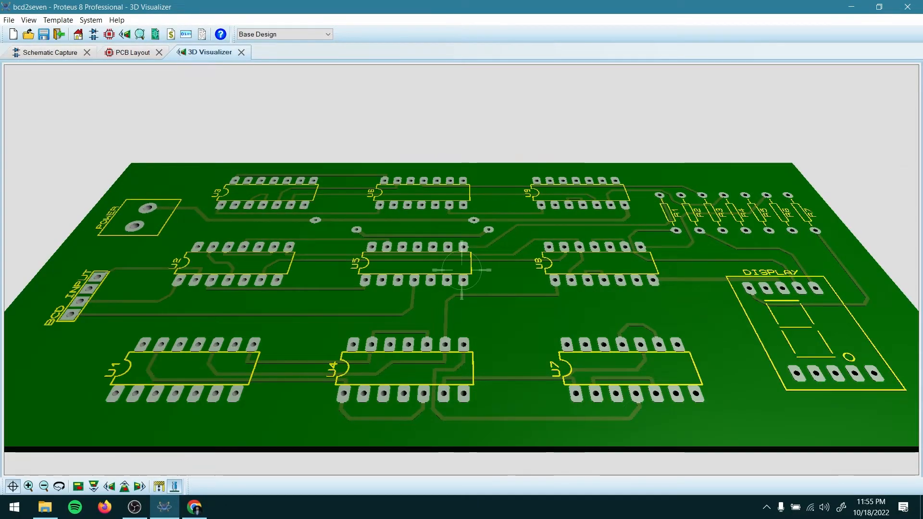
pyautogui.moveTo(461, 270); pyautogui.dragTo(440, 285)
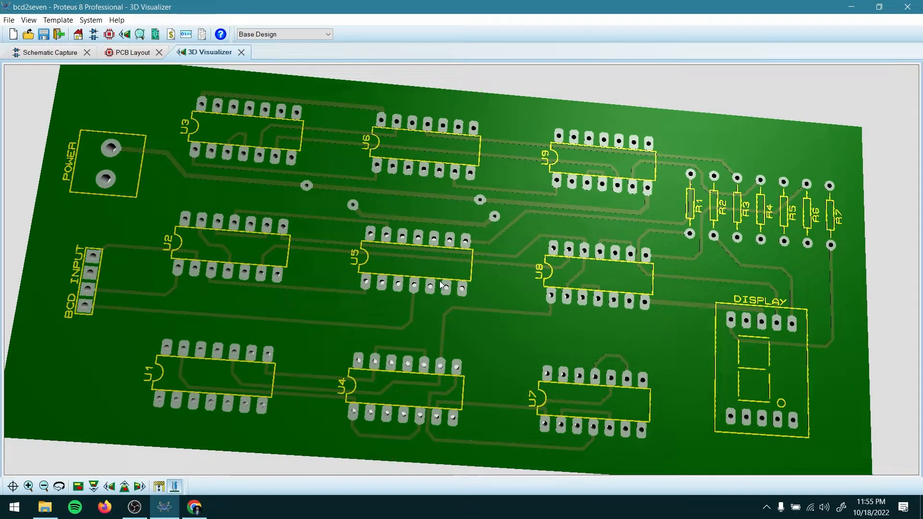
pyautogui.click(176, 487)
pyautogui.moveTo(397, 337); pyautogui.dragTo(462, 270)
pyautogui.rightClick(462, 270)
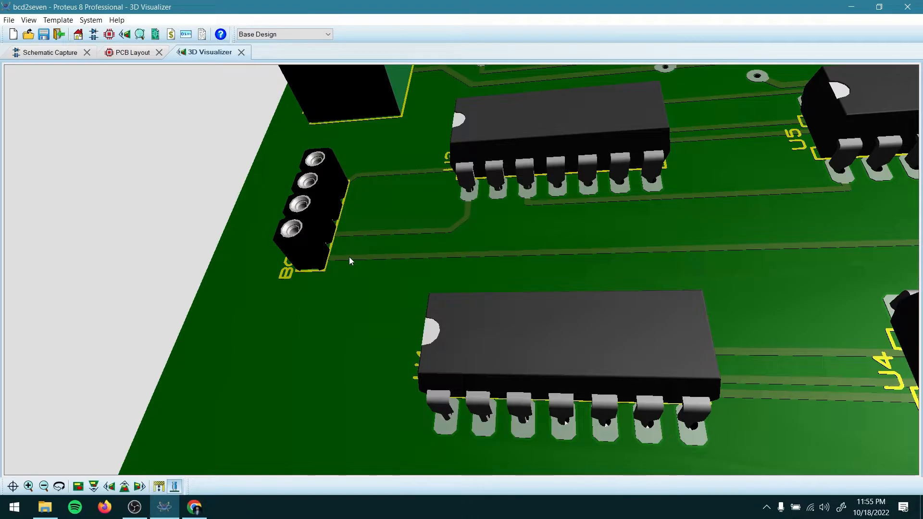
# Compare the BCD INPUT area with component models shown and hidden, leaving the models hidden.
pyautogui.click(174, 487)
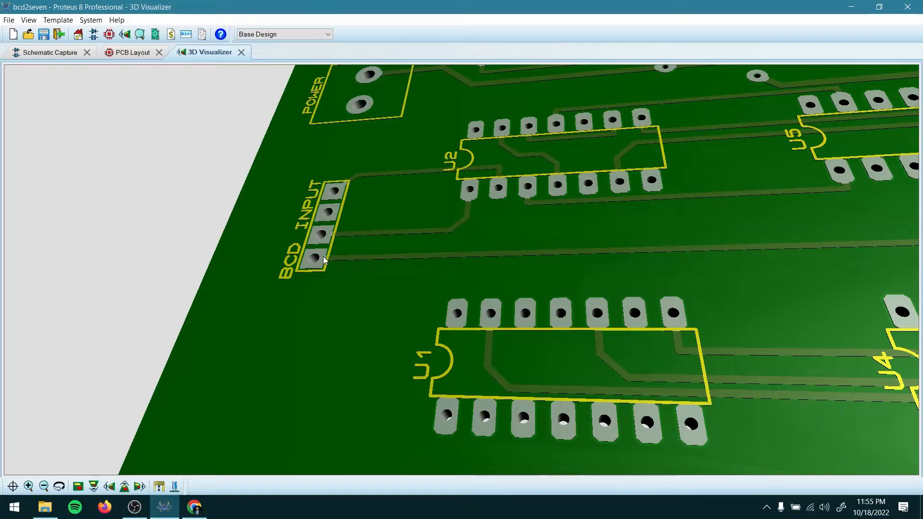
pyautogui.click(176, 487)
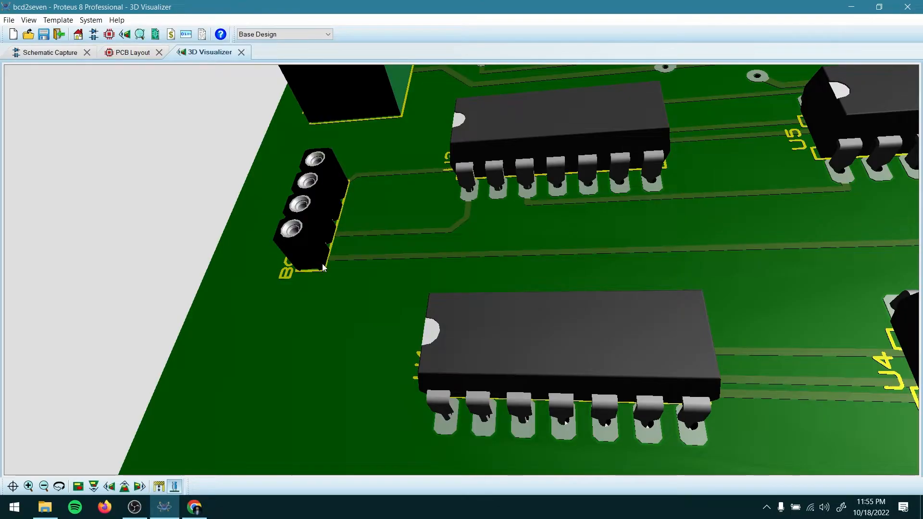
pyautogui.click(175, 486)
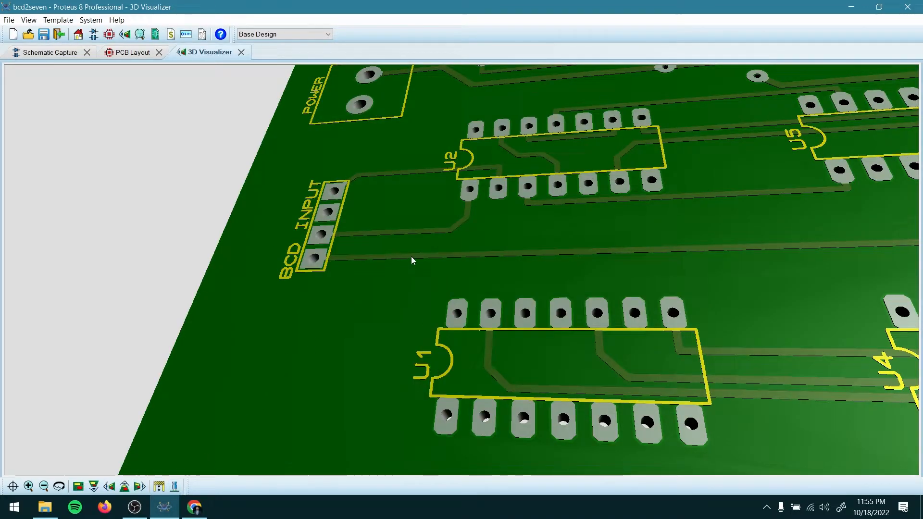
# Examine the BCD INPUT pads and their bottom copper traces on the underside of the 3D board.
pyautogui.middleClick(341, 256)
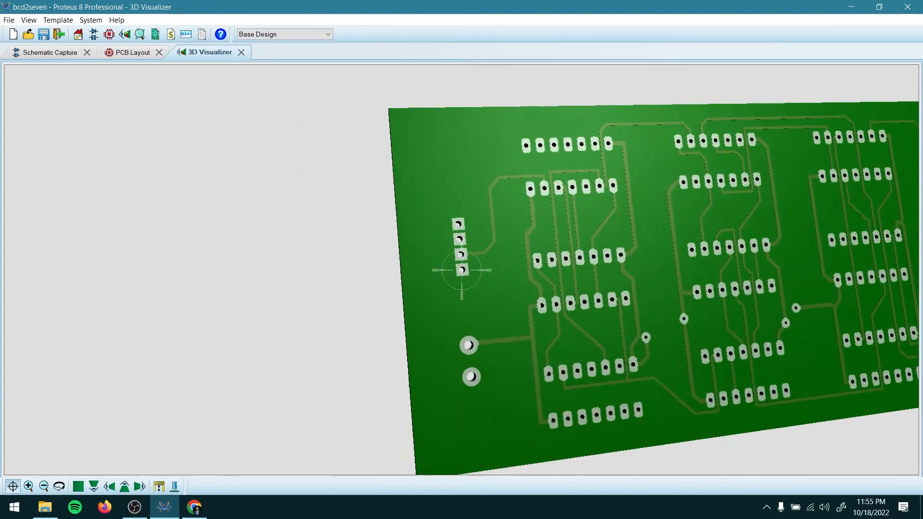
pyautogui.scroll(5, 461, 270)
pyautogui.scroll(2, 462, 270)
pyautogui.rightClick(461, 270)
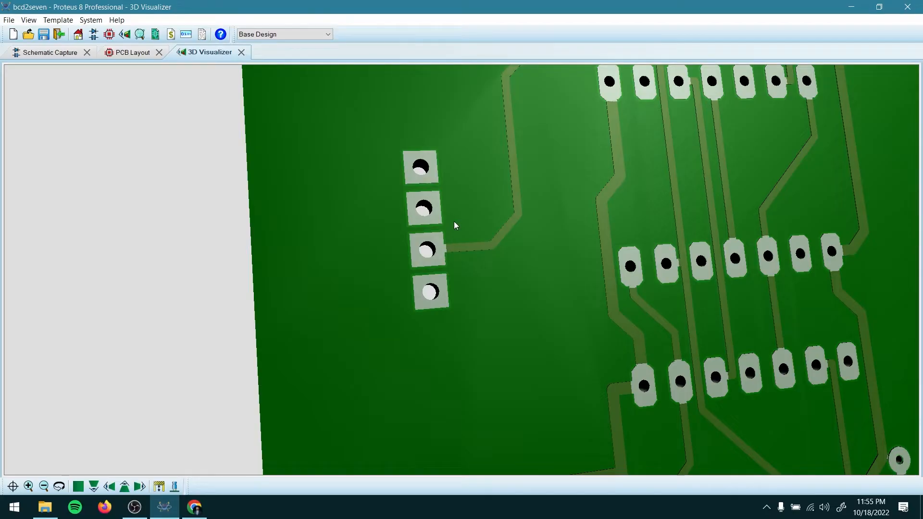
pyautogui.middleClick(474, 267)
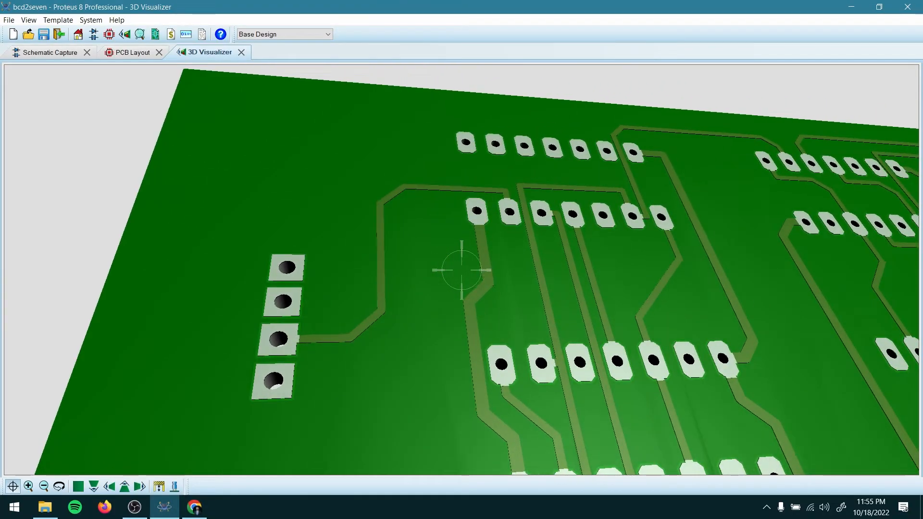
pyautogui.rightClick(461, 270)
# Return the 3D view to the board's component side and show the component models.
pyautogui.click(535, 224)
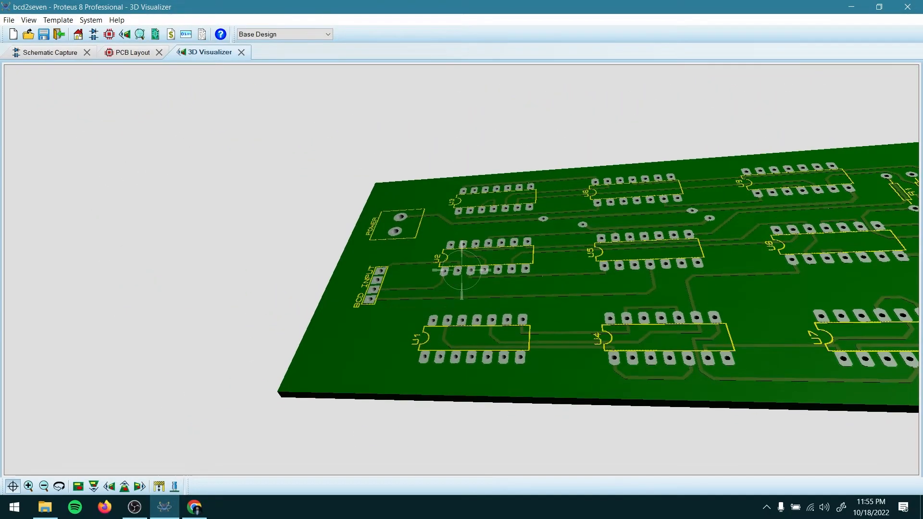
pyautogui.rightClick(461, 270)
pyautogui.click(175, 486)
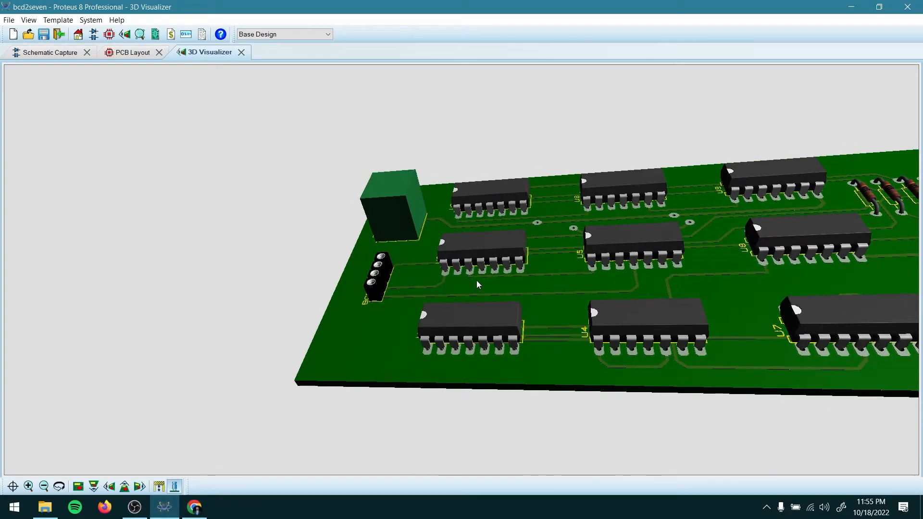
# Examine the U2 chip's pins and the traces reaching it from the BCD INPUT connector up close in 3D.
pyautogui.scroll(5, 469, 278)
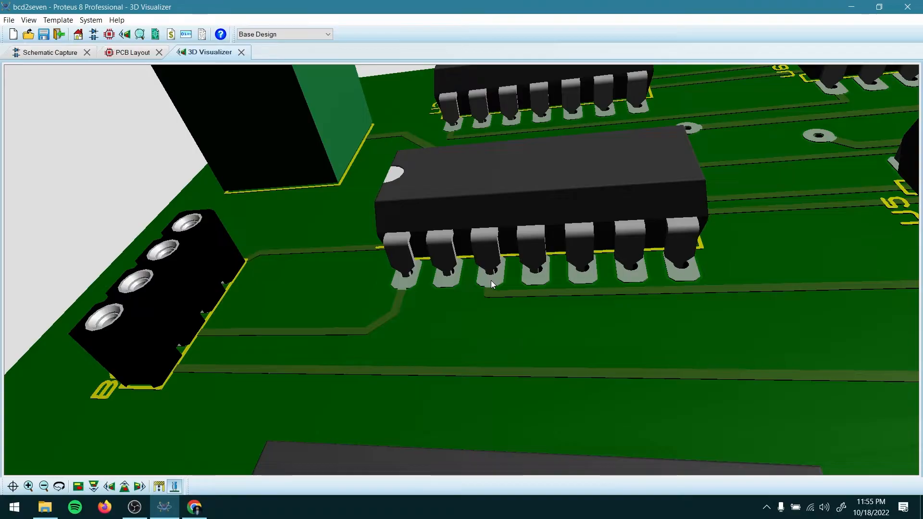
pyautogui.scroll(-1, 491, 280)
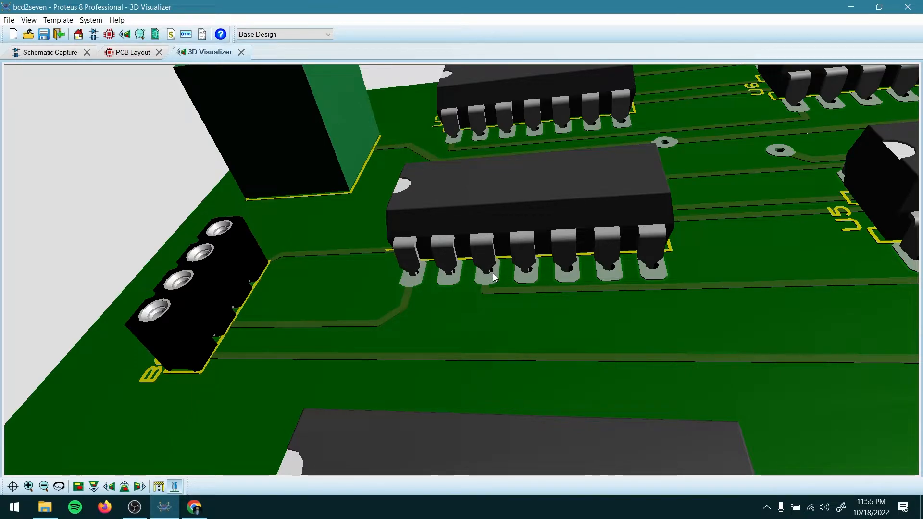
pyautogui.scroll(-2, 485, 278)
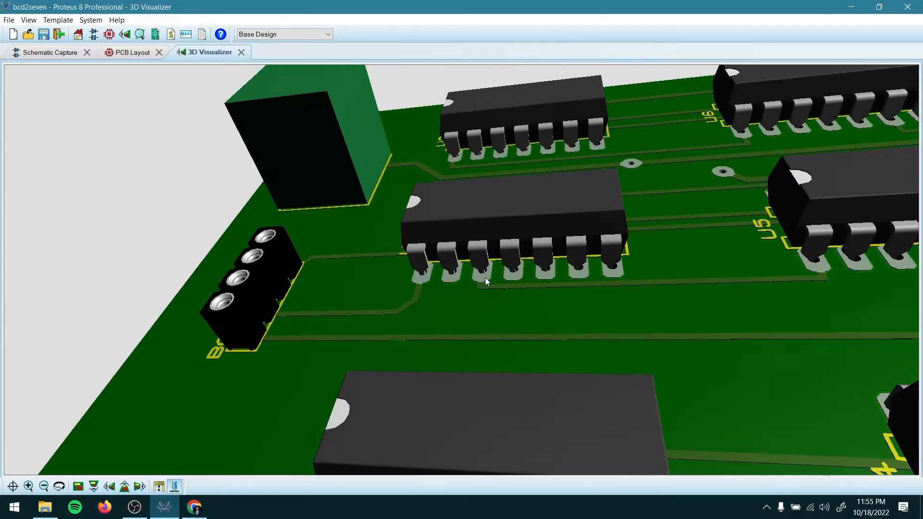
pyautogui.scroll(-2, 413, 249)
pyautogui.scroll(3, 401, 256)
pyautogui.scroll(-3, 402, 256)
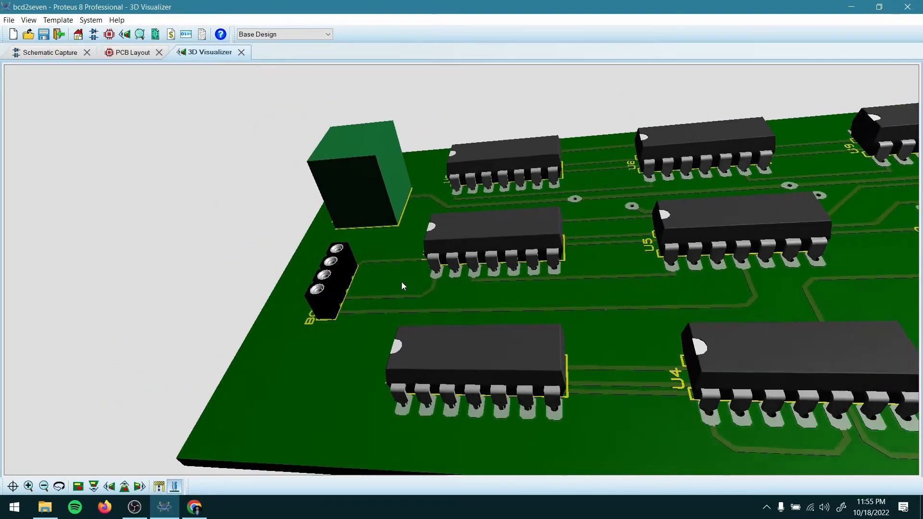
# Hide the component models in the 3D board, close the 3D view and return to the layout around U5.
pyautogui.click(176, 487)
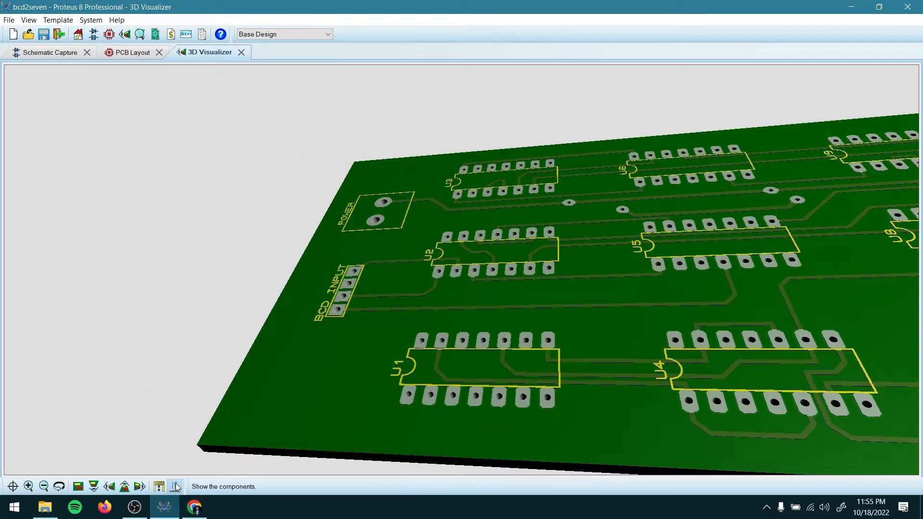
pyautogui.click(241, 53)
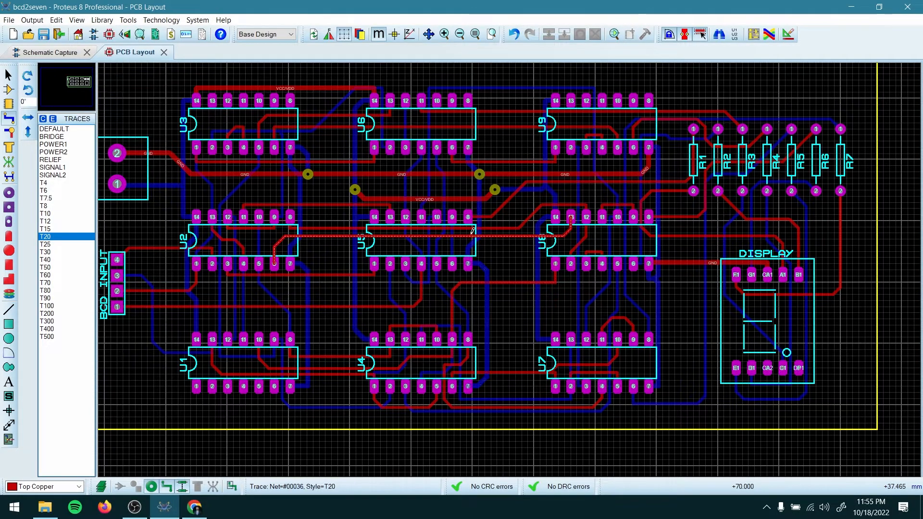
pyautogui.scroll(3, 471, 218)
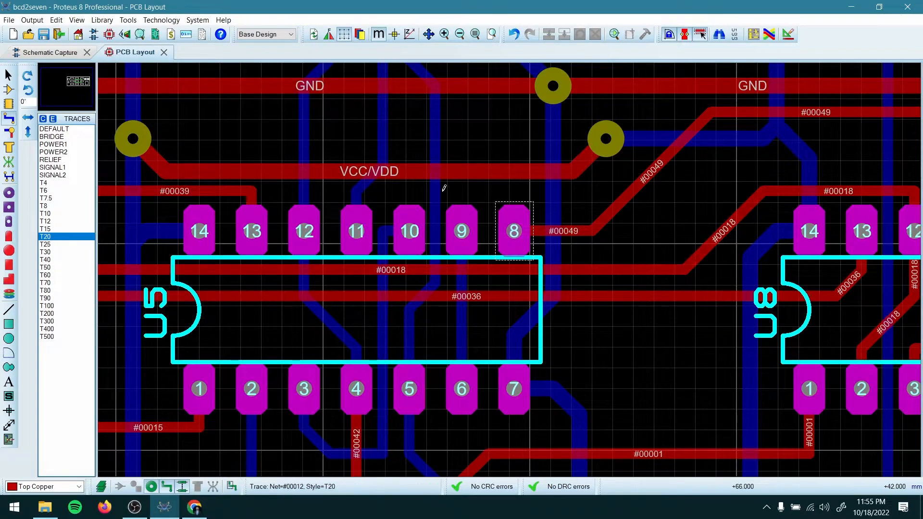
# Reopen the 3D view, compare the bare pads and traces on both sides of the board, and close it.
pyautogui.click(125, 35)
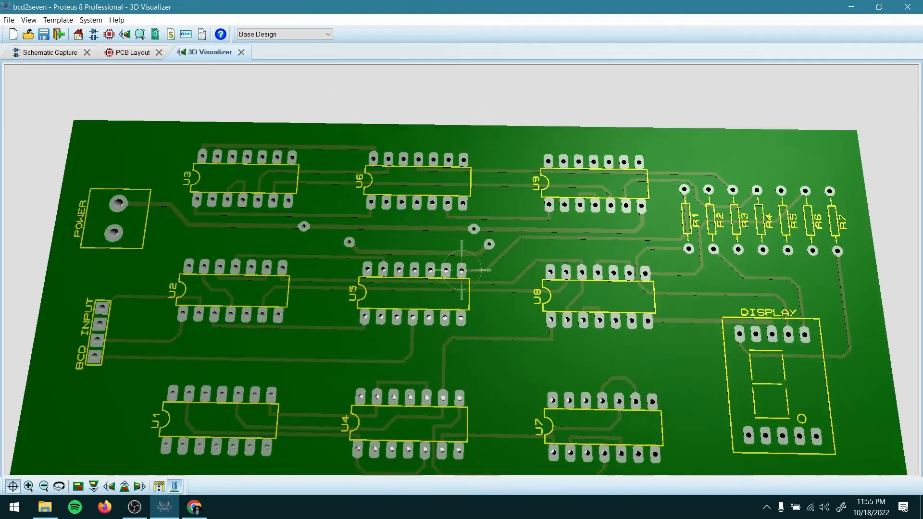
pyautogui.scroll(3, 462, 269)
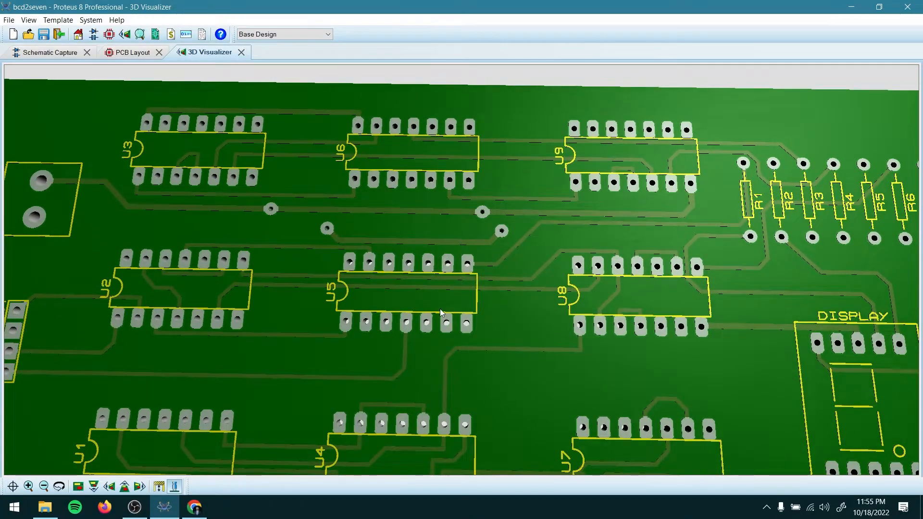
pyautogui.moveTo(440, 308); pyautogui.dragTo(444, 428)
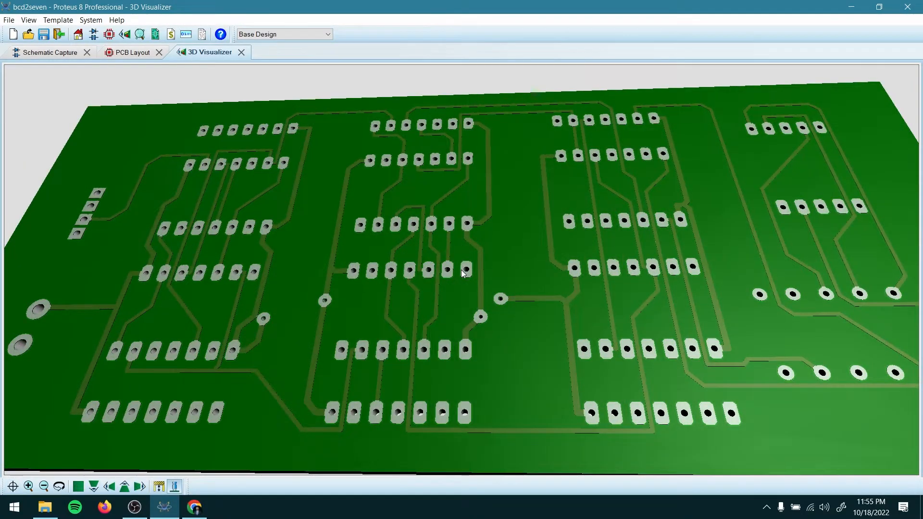
pyautogui.moveTo(461, 269); pyautogui.dragTo(461, 178)
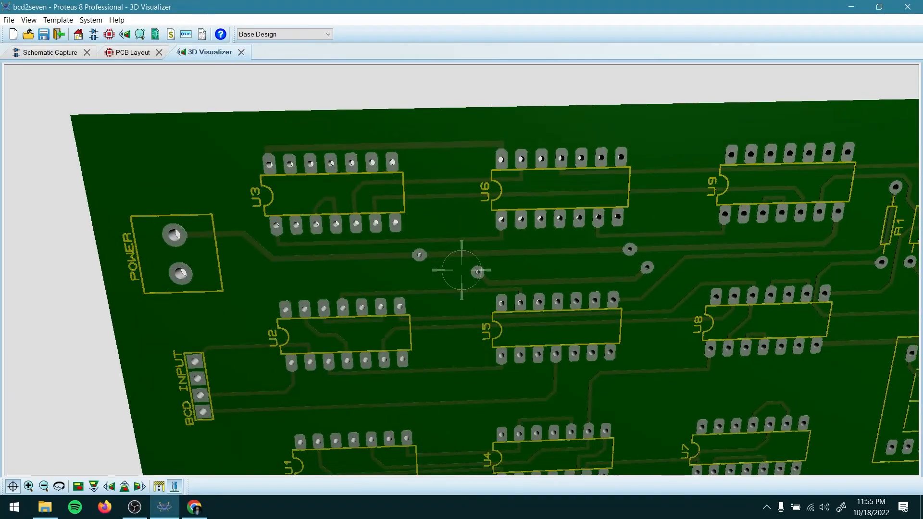
pyautogui.click(242, 52)
# Choose the STDDIL through-hole pad style and make Bottom Copper the current layer.
pyautogui.scroll(-1, 382, 251)
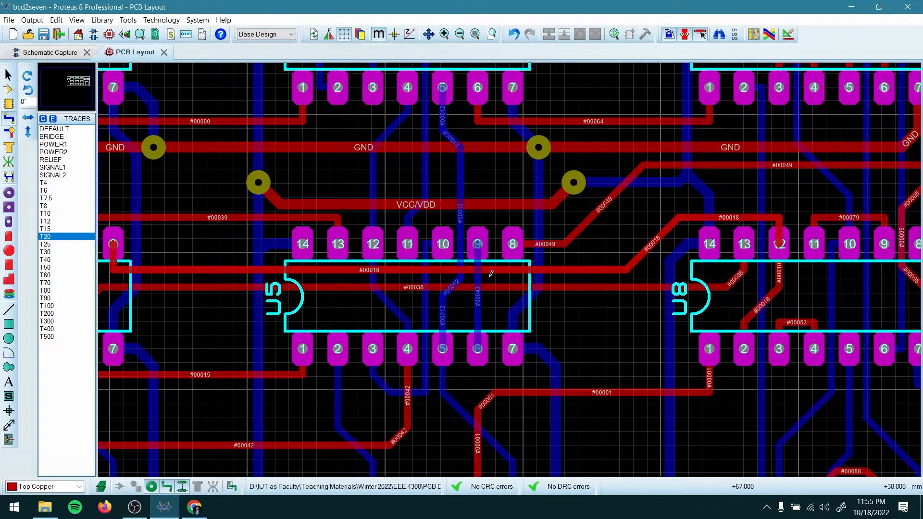
pyautogui.scroll(1, 383, 251)
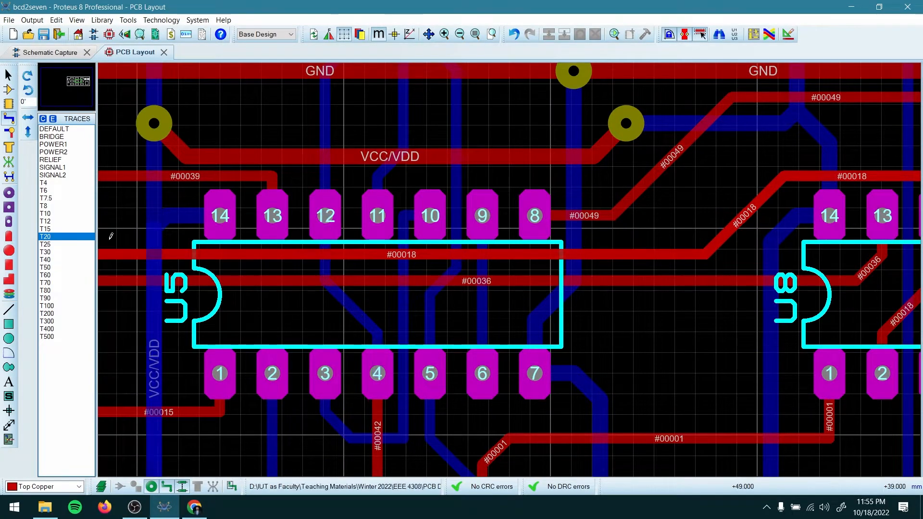
pyautogui.click(9, 222)
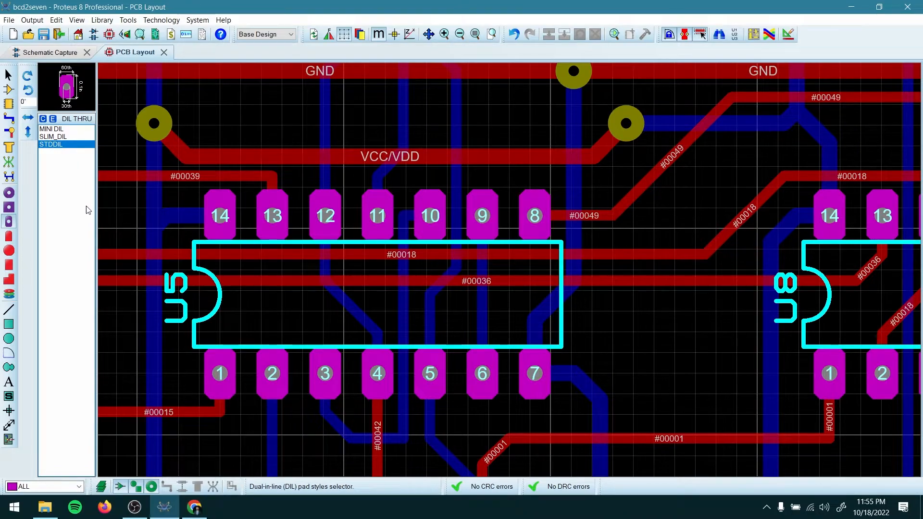
pyautogui.click(26, 489)
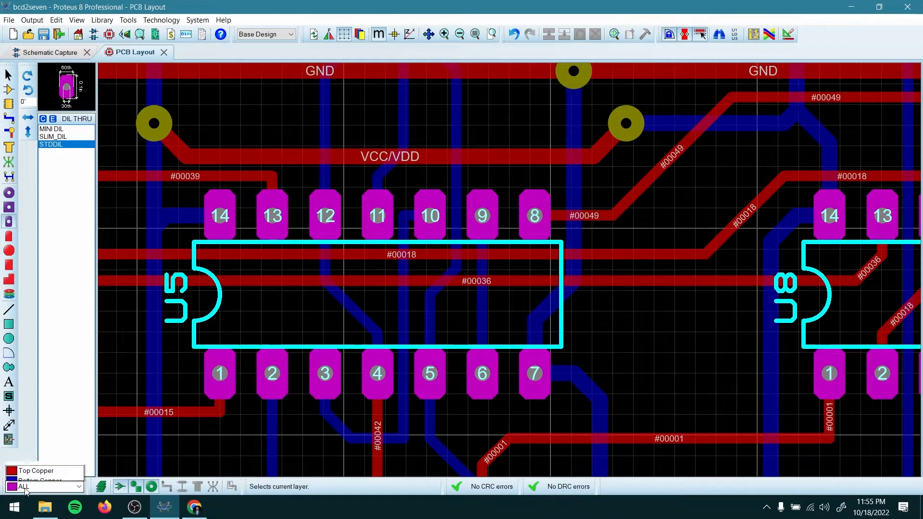
pyautogui.click(39, 454)
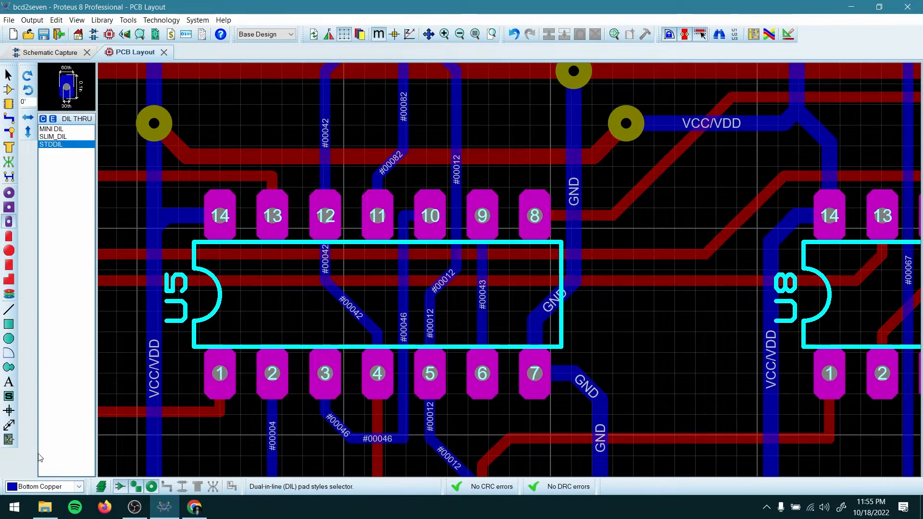
# Place Bottom Copper STDDIL pads on pins 9 to 12 of U5.
pyautogui.click(512, 183)
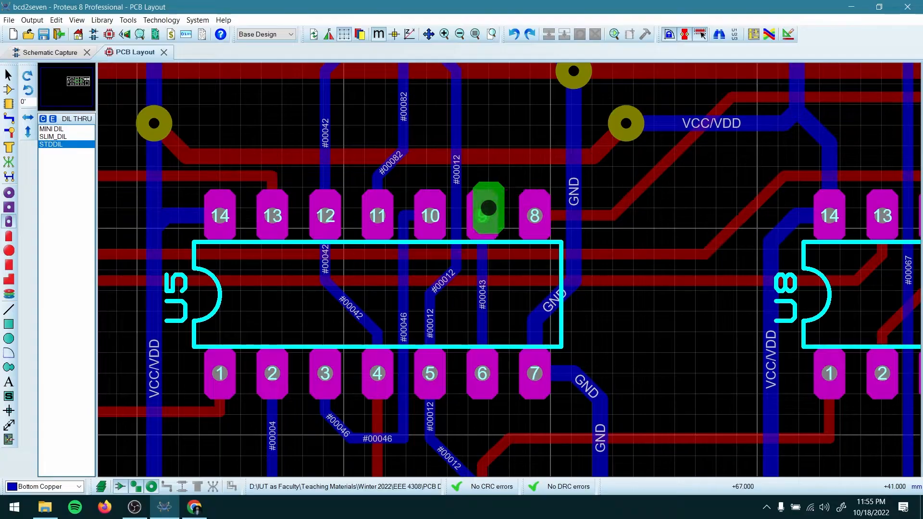
pyautogui.click(482, 216)
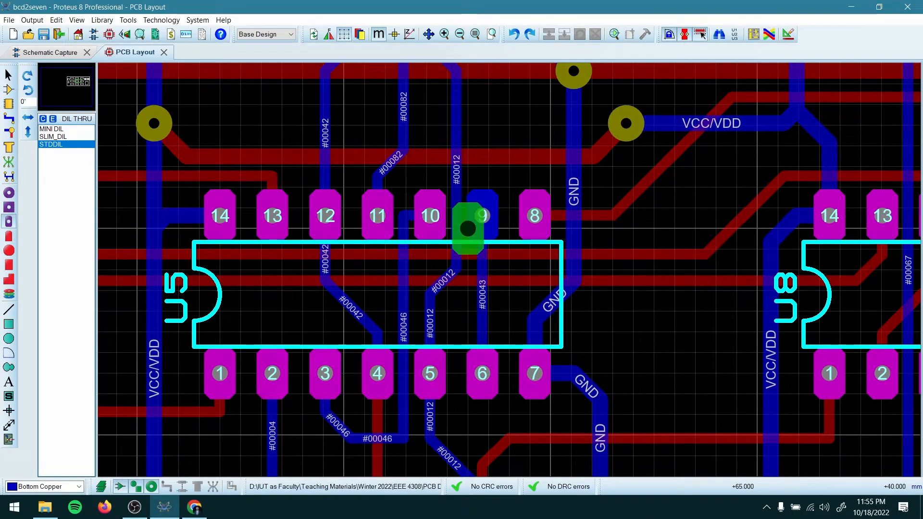
pyautogui.click(430, 216)
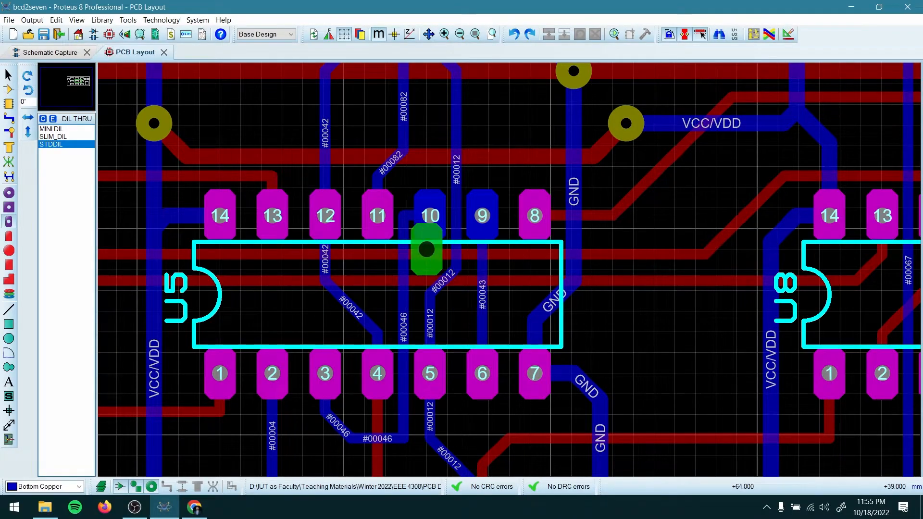
pyautogui.click(377, 215)
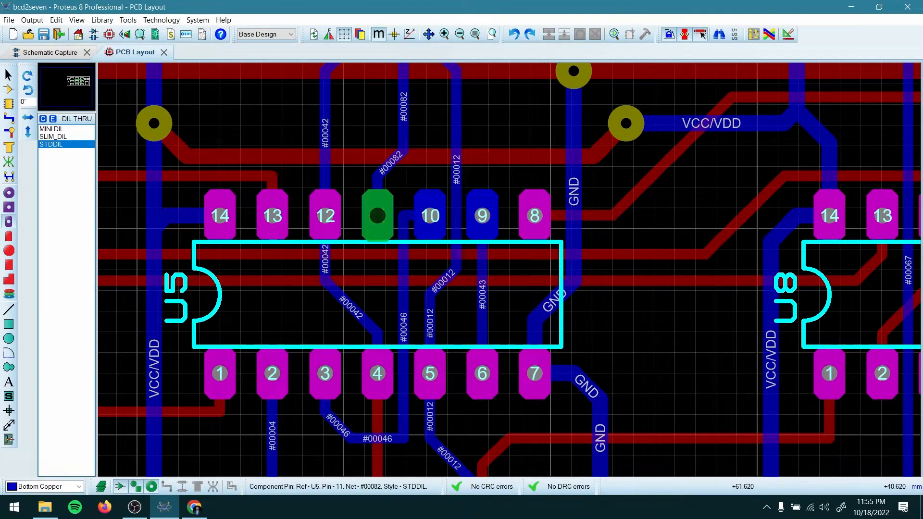
pyautogui.click(325, 216)
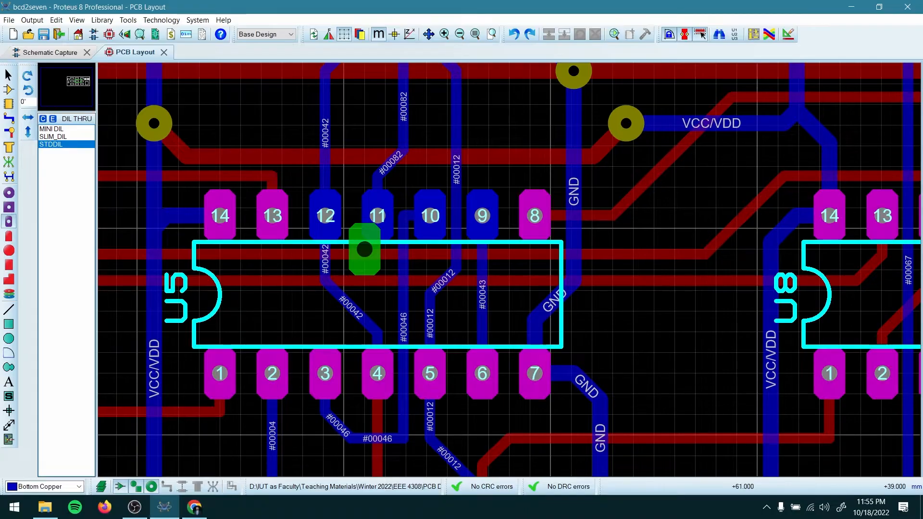
pyautogui.scroll(-1, 406, 269)
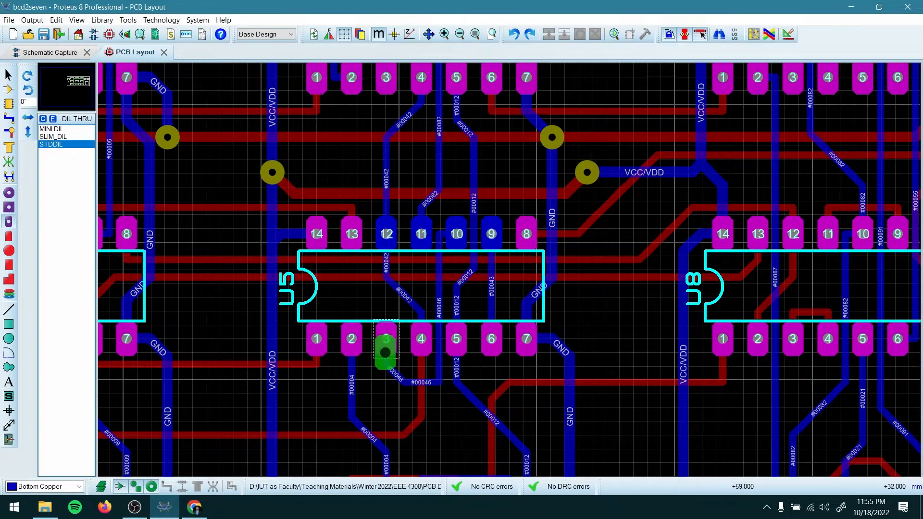
pyautogui.scroll(-3, 247, 463)
pyautogui.rightClick(503, 262)
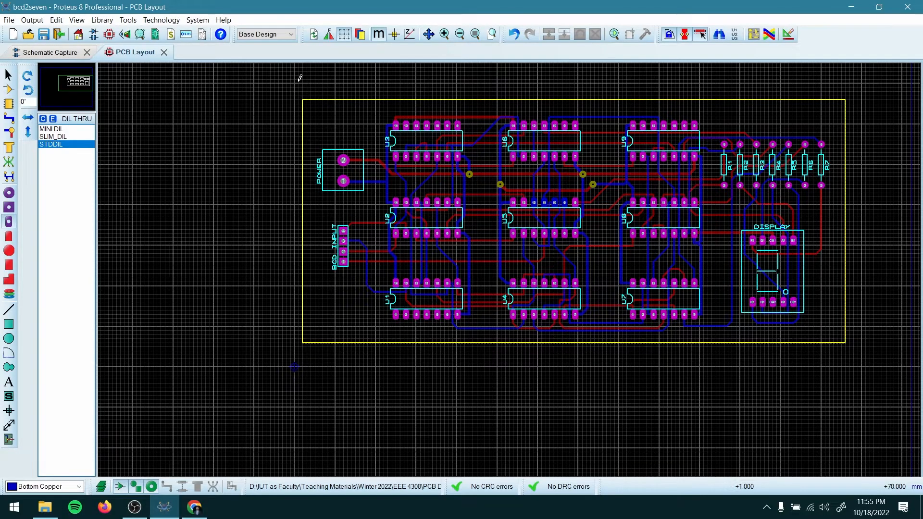
# Undo the U5 pad changes and the auto-routing of the whole board.
pyautogui.hotkey('ctrl', 'z')
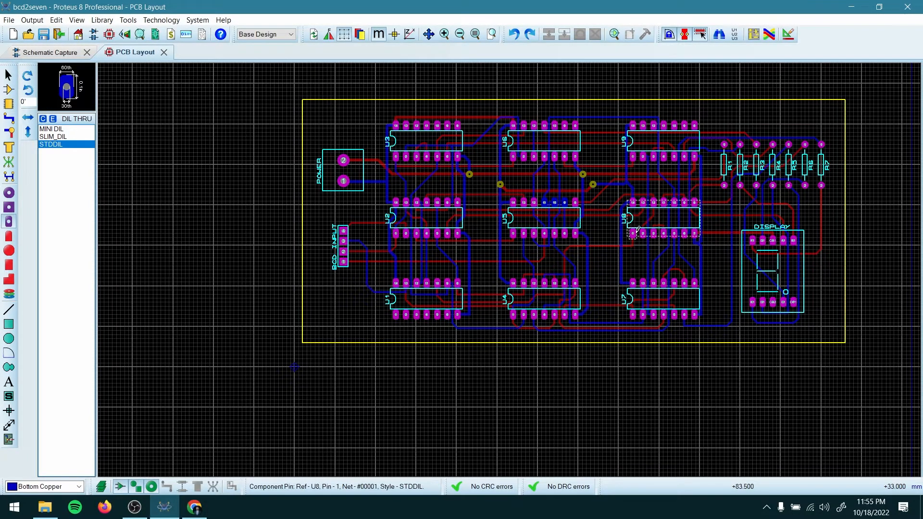
pyautogui.hotkey('ctrl', 'z')
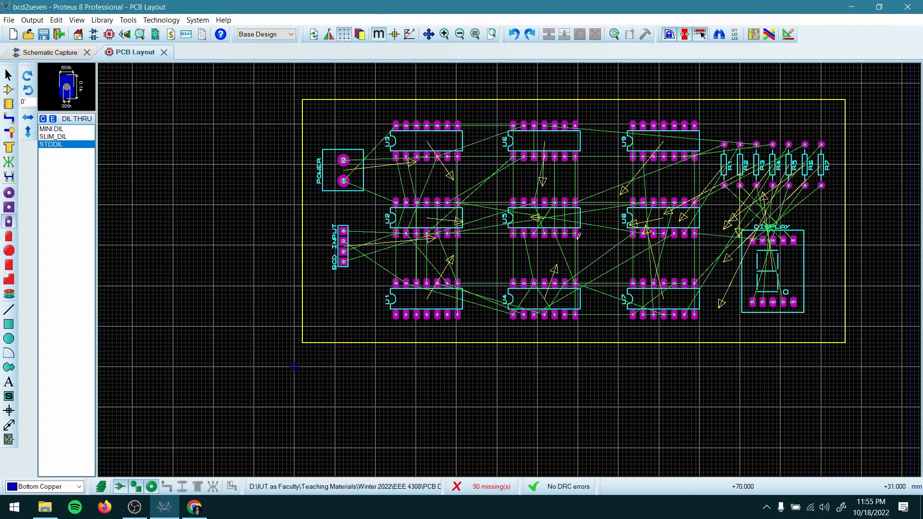
# Place Bottom Copper STDDIL pads on all 14 pins of U3.
pyautogui.scroll(2, 510, 208)
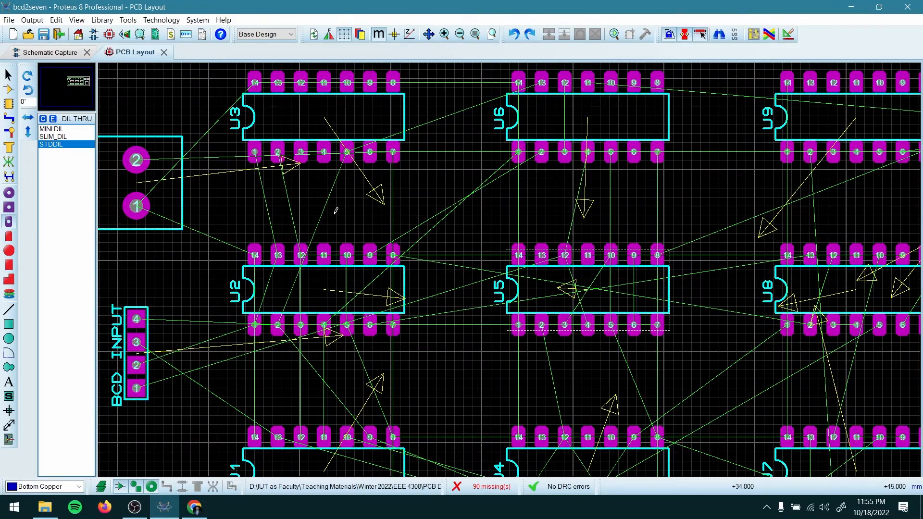
pyautogui.scroll(-1, 336, 210)
pyautogui.scroll(1, 375, 183)
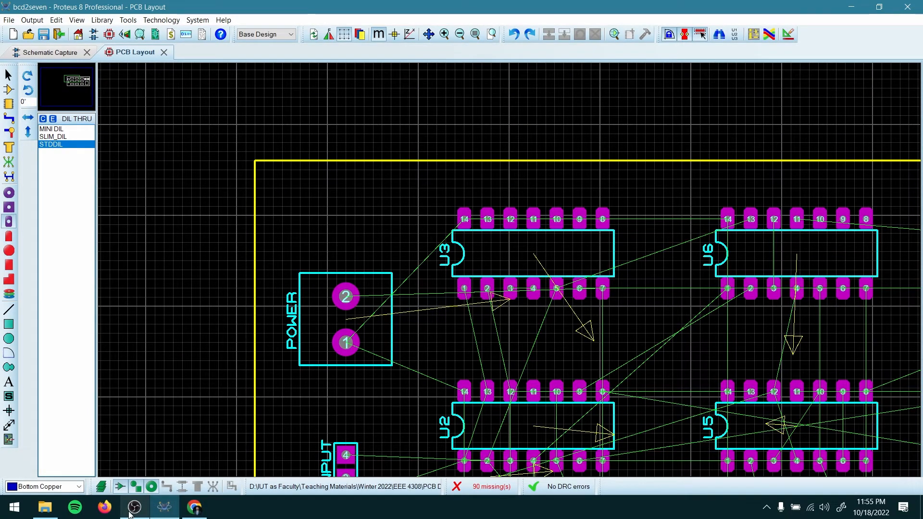
pyautogui.scroll(1, 474, 245)
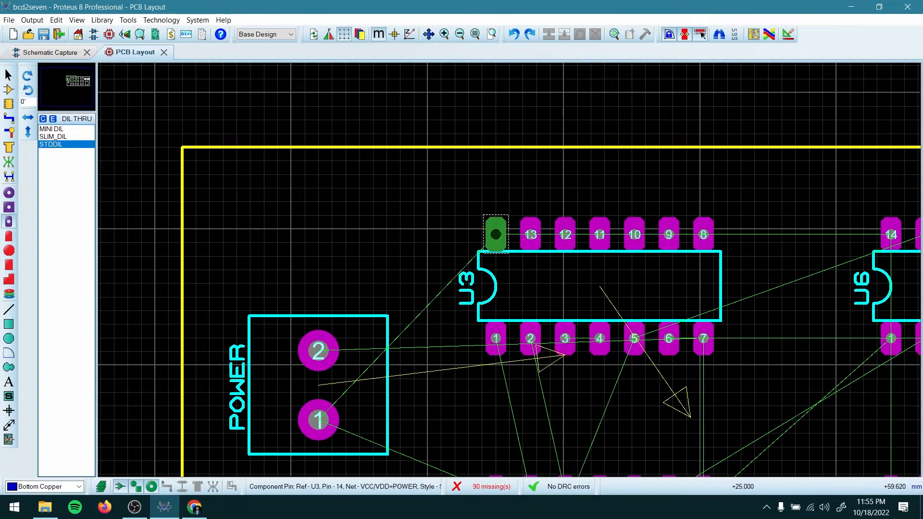
pyautogui.click(496, 234)
pyautogui.click(530, 234)
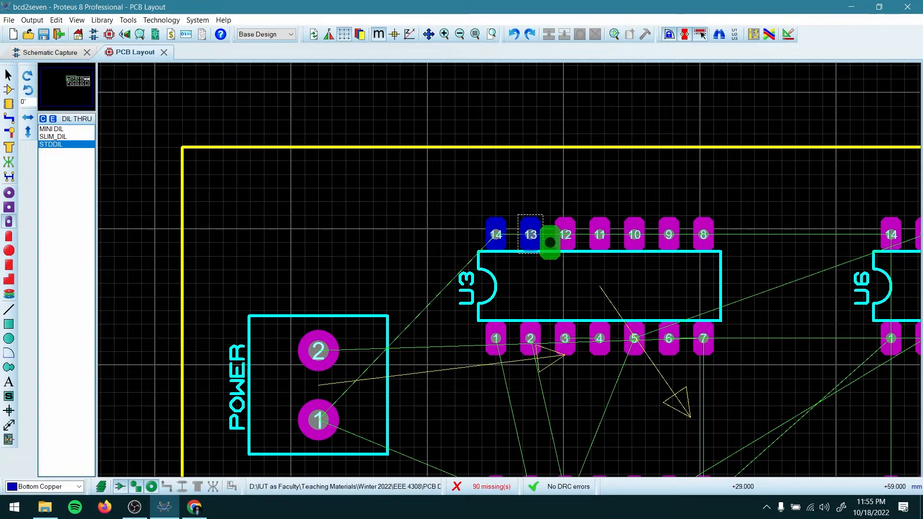
pyautogui.click(565, 234)
pyautogui.click(599, 234)
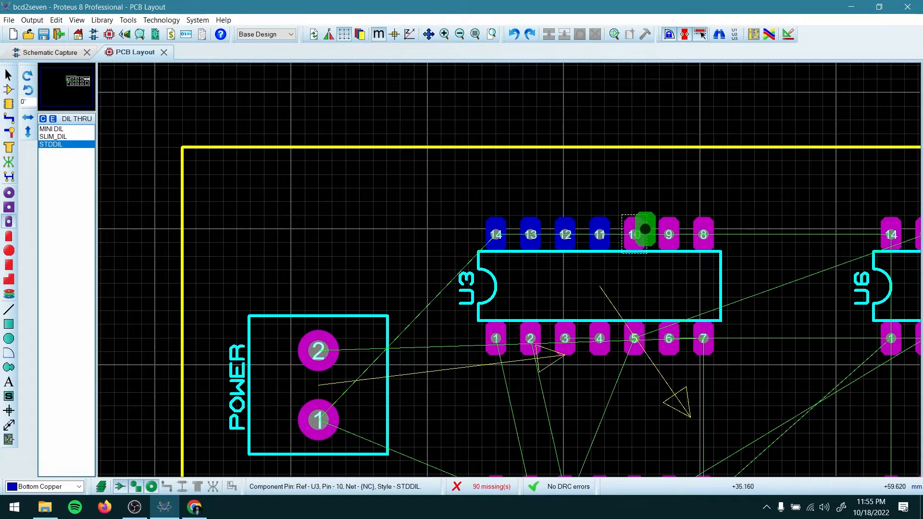
pyautogui.click(634, 235)
pyautogui.click(668, 235)
pyautogui.click(703, 235)
pyautogui.click(495, 338)
pyautogui.click(530, 339)
pyautogui.click(564, 339)
pyautogui.click(599, 338)
pyautogui.click(634, 339)
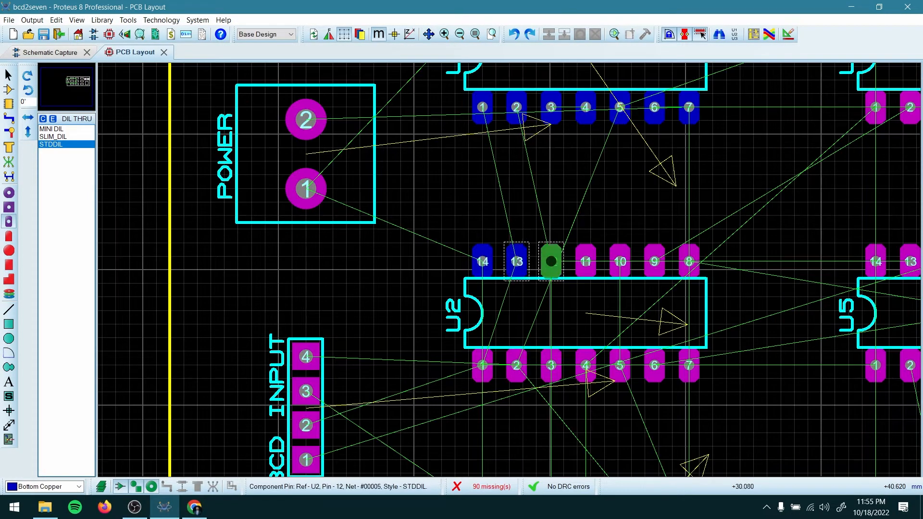
# Place Bottom Copper STDDIL pads on the remaining pins of U2, from pin 12 onward.
pyautogui.click(552, 261)
pyautogui.click(585, 261)
pyautogui.click(620, 262)
pyautogui.click(655, 261)
pyautogui.click(689, 261)
pyautogui.click(482, 365)
pyautogui.click(517, 365)
pyautogui.click(551, 365)
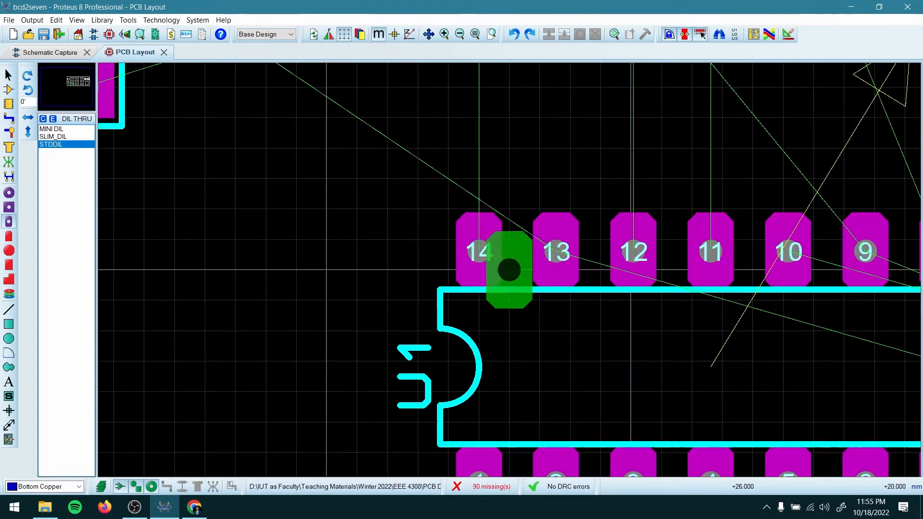
# Convert the pads of U1, in both pin rows, to the STDDIL style on Bottom Copper.
pyautogui.click(479, 252)
pyautogui.click(556, 251)
pyautogui.click(633, 251)
pyautogui.click(710, 251)
pyautogui.click(787, 251)
pyautogui.click(561, 251)
pyautogui.click(638, 251)
pyautogui.click(531, 270)
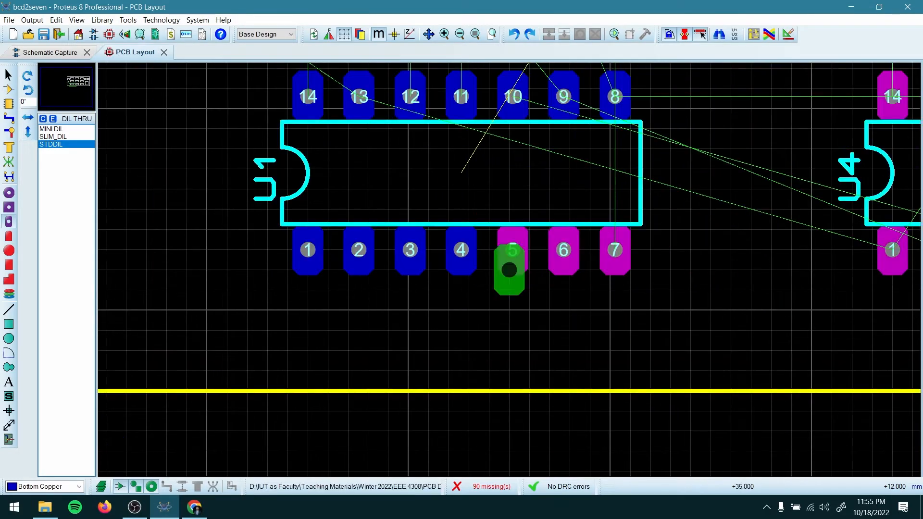
pyautogui.click(512, 250)
pyautogui.click(564, 249)
pyautogui.scroll(1, 510, 292)
pyautogui.click(515, 210)
# Place Bottom Copper STDDIL pads on the pins of U6, the upper row first and the lower row after it.
pyautogui.scroll(-2, 509, 269)
pyautogui.click(449, 218)
pyautogui.click(499, 217)
pyautogui.click(550, 217)
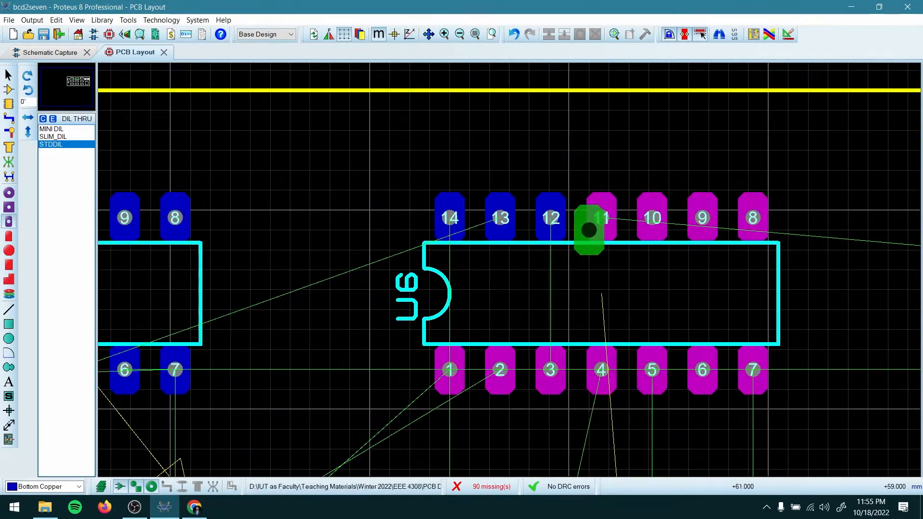
pyautogui.click(601, 218)
pyautogui.click(652, 218)
pyautogui.click(702, 217)
pyautogui.click(752, 218)
pyautogui.click(450, 369)
pyautogui.click(499, 369)
pyautogui.click(551, 370)
pyautogui.click(601, 369)
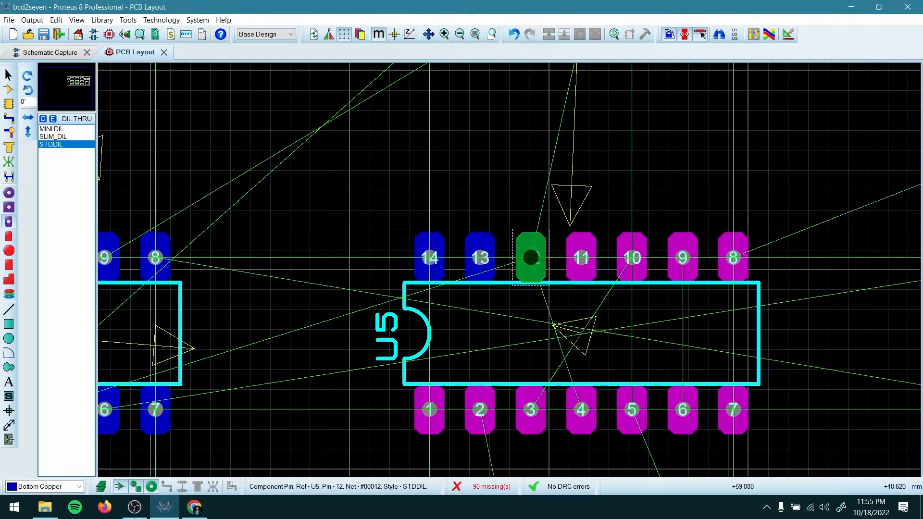
# Place Bottom Copper STDDIL pads on the remaining pins of U5, from pin 12 onward through the lower row.
pyautogui.click(530, 258)
pyautogui.click(581, 257)
pyautogui.click(632, 257)
pyautogui.click(682, 257)
pyautogui.click(733, 257)
pyautogui.click(429, 410)
pyautogui.click(480, 409)
pyautogui.click(530, 409)
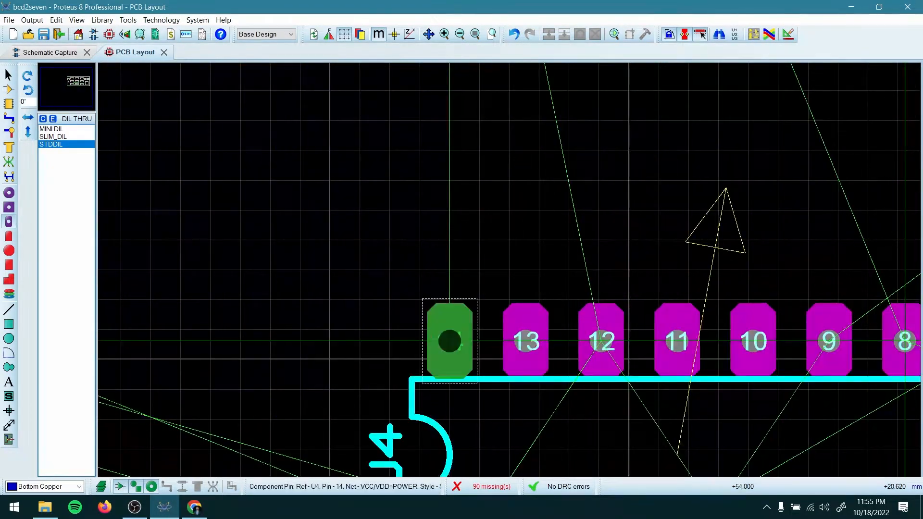
# Place Bottom Copper STDDIL pads on the pins of U4, covering the upper row from pin 14 and the lower row from pin 1.
pyautogui.click(449, 342)
pyautogui.click(525, 341)
pyautogui.click(601, 341)
pyautogui.click(677, 341)
pyautogui.click(753, 341)
pyautogui.click(461, 268)
pyautogui.click(576, 268)
pyautogui.click(468, 269)
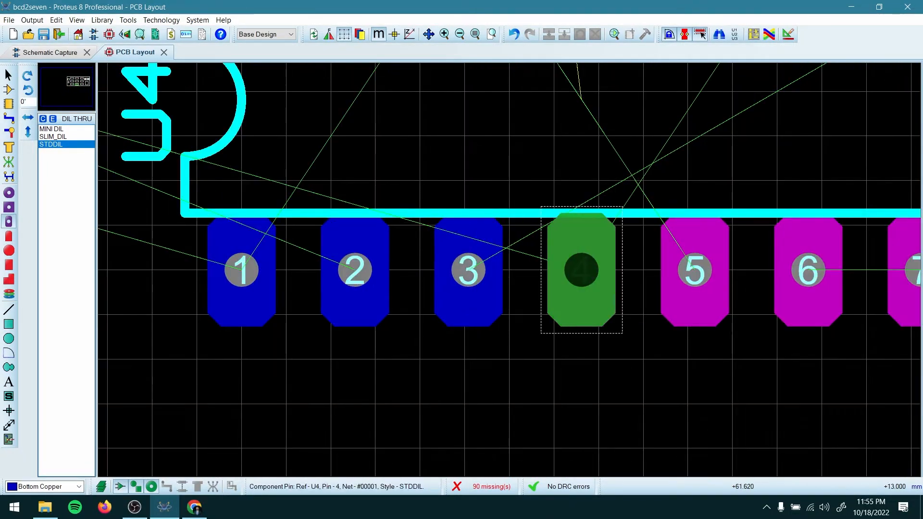
pyautogui.click(581, 270)
pyautogui.click(695, 269)
pyautogui.scroll(1, 689, 315)
pyautogui.click(632, 225)
pyautogui.click(744, 224)
# Place Bottom Copper STDDIL pads on the lower-row pins of U7.
pyautogui.scroll(-3, 721, 241)
pyautogui.scroll(1, 509, 269)
pyautogui.click(540, 270)
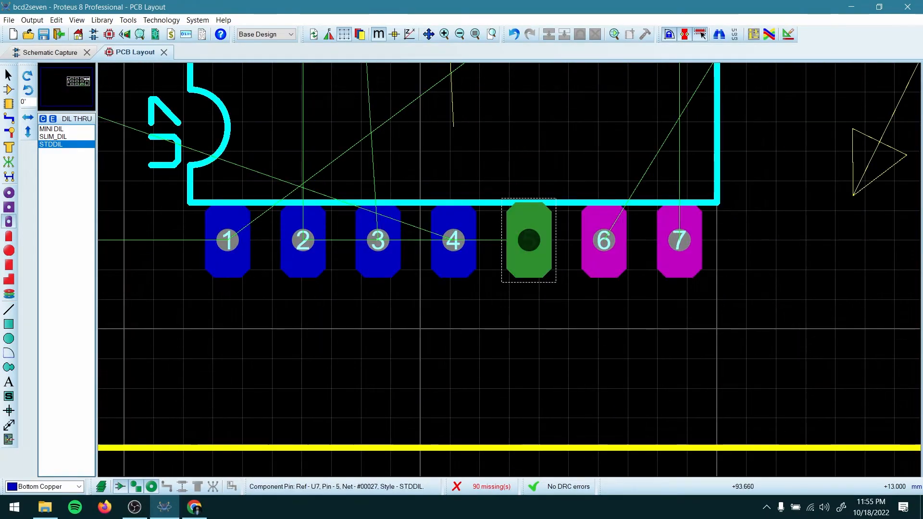
pyautogui.click(528, 240)
pyautogui.click(604, 241)
pyautogui.click(679, 240)
# Convert the pads of U8 to STDDIL on Bottom Copper, the lower row first and the upper row after it.
pyautogui.scroll(-4, 589, 432)
pyautogui.scroll(2, 513, 275)
pyautogui.click(542, 322)
pyautogui.click(575, 322)
pyautogui.click(608, 322)
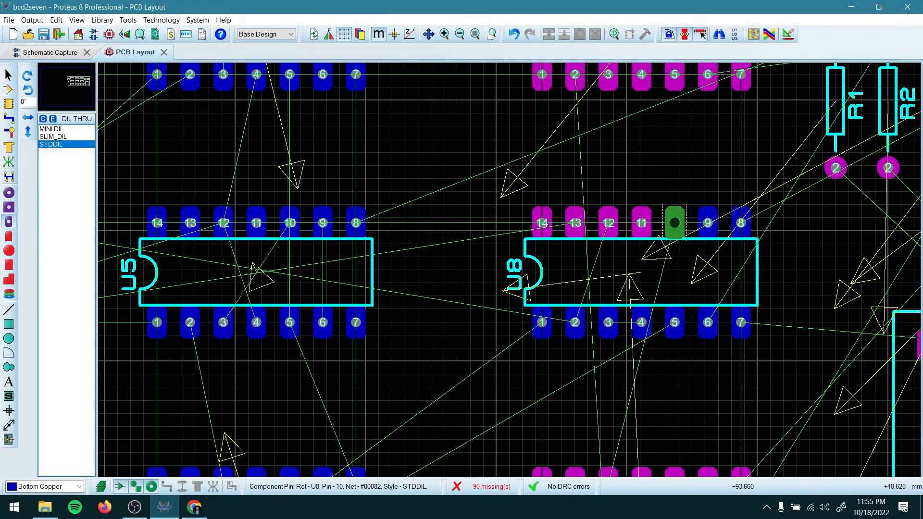
pyautogui.click(675, 223)
pyautogui.click(641, 223)
pyautogui.click(607, 223)
pyautogui.click(575, 222)
pyautogui.click(542, 222)
# Convert the pads of U9 to STDDIL on Bottom Copper, from pins 1 to 7 and then from pin 14 to pin 8.
pyautogui.scroll(-2, 561, 191)
pyautogui.scroll(2, 504, 230)
pyautogui.click(503, 243)
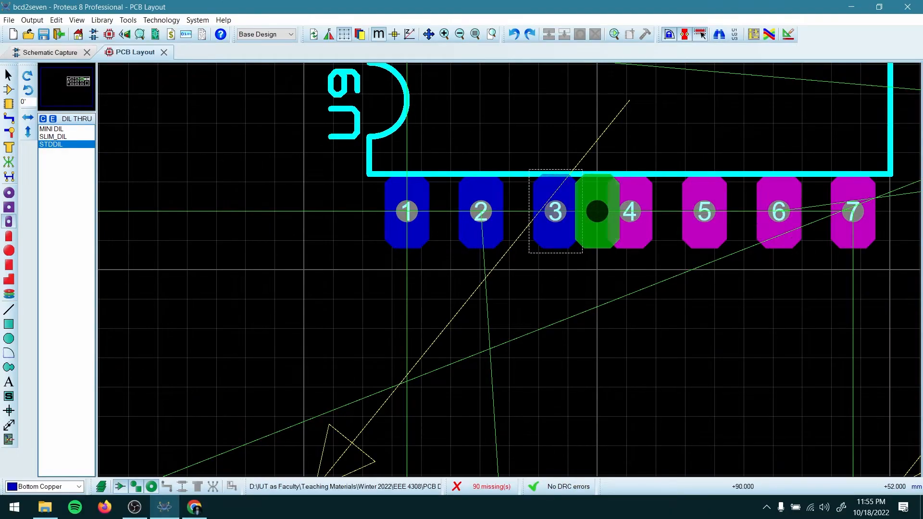
pyautogui.scroll(-1, 655, 241)
pyautogui.click(541, 250)
pyautogui.click(591, 250)
pyautogui.click(641, 250)
pyautogui.click(343, 101)
pyautogui.click(393, 102)
pyautogui.click(442, 102)
pyautogui.click(491, 102)
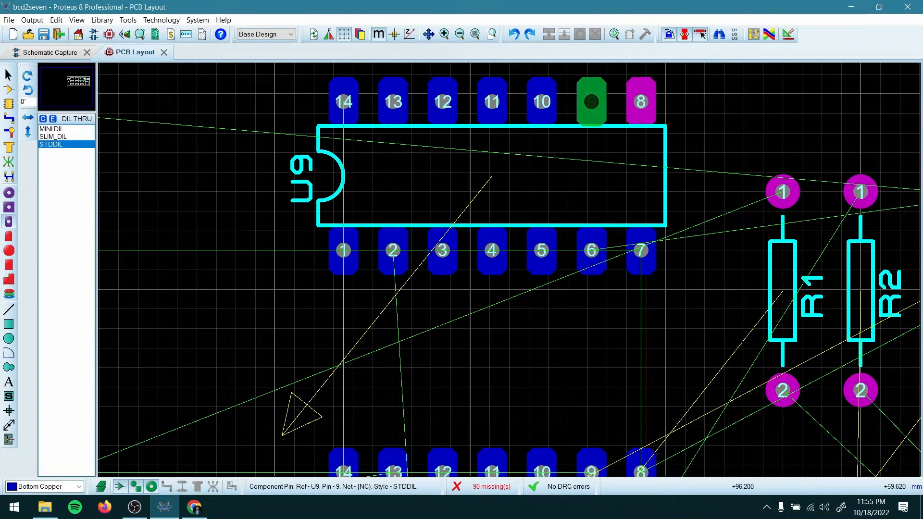
pyautogui.click(591, 101)
pyautogui.click(641, 101)
# Place round through-hole C-70-30 pads on Bottom Copper over both pins of R1 and R2 and pin 1 of R3.
pyautogui.scroll(-3, 512, 276)
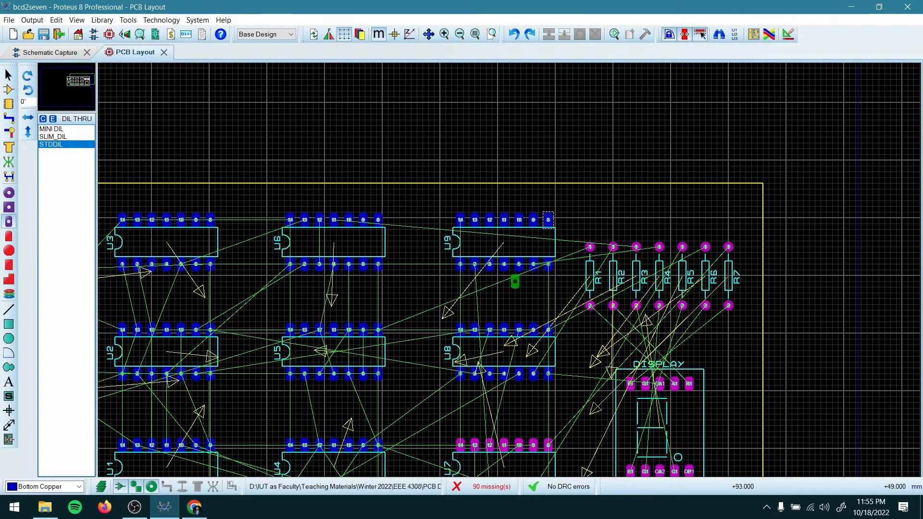
pyautogui.scroll(-1, 515, 282)
pyautogui.scroll(2, 513, 264)
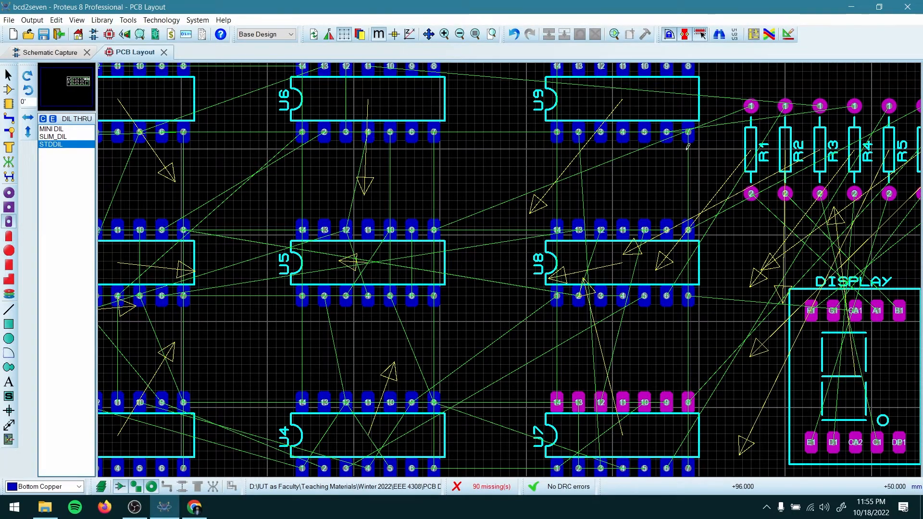
pyautogui.scroll(-3, 688, 147)
pyautogui.scroll(5, 522, 205)
pyautogui.scroll(2, 523, 206)
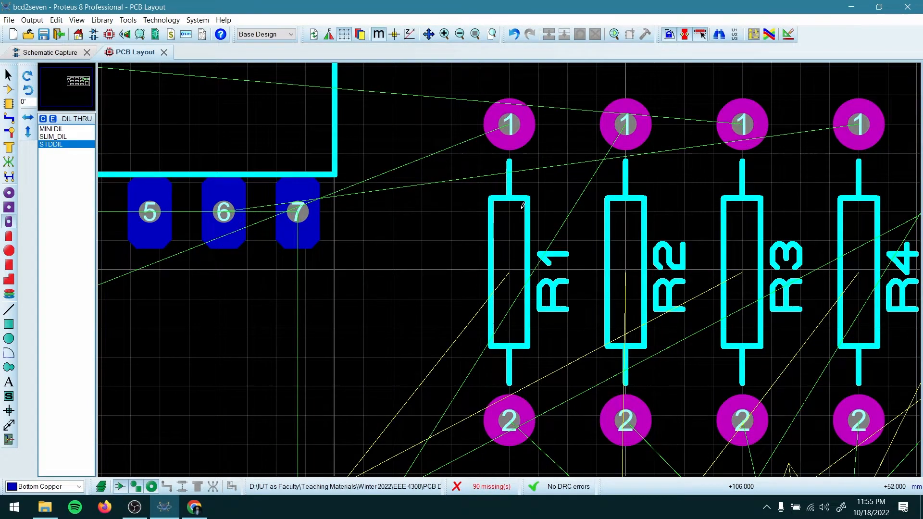
pyautogui.click(8, 194)
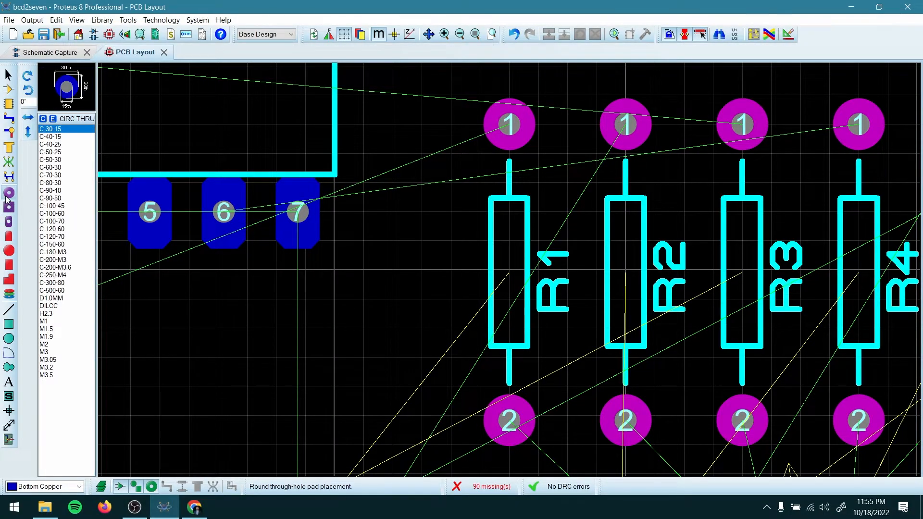
pyautogui.click(57, 160)
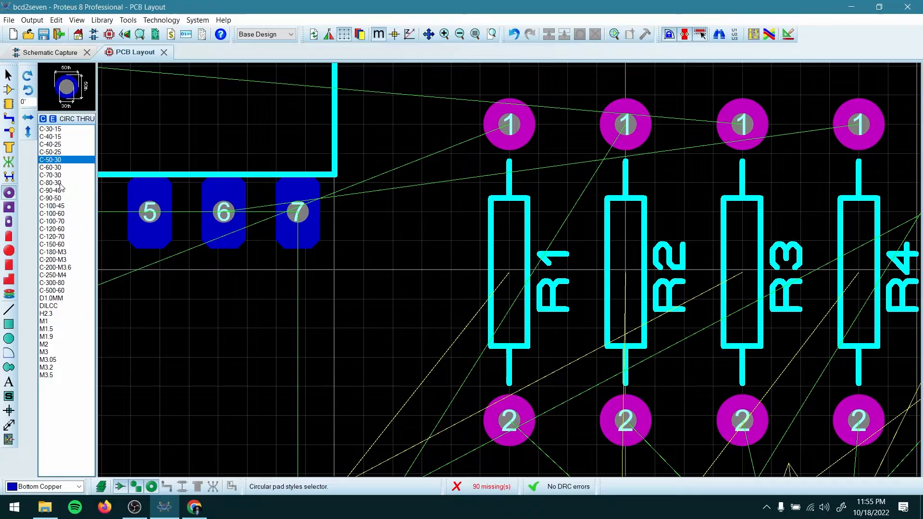
pyautogui.click(60, 183)
pyautogui.click(53, 175)
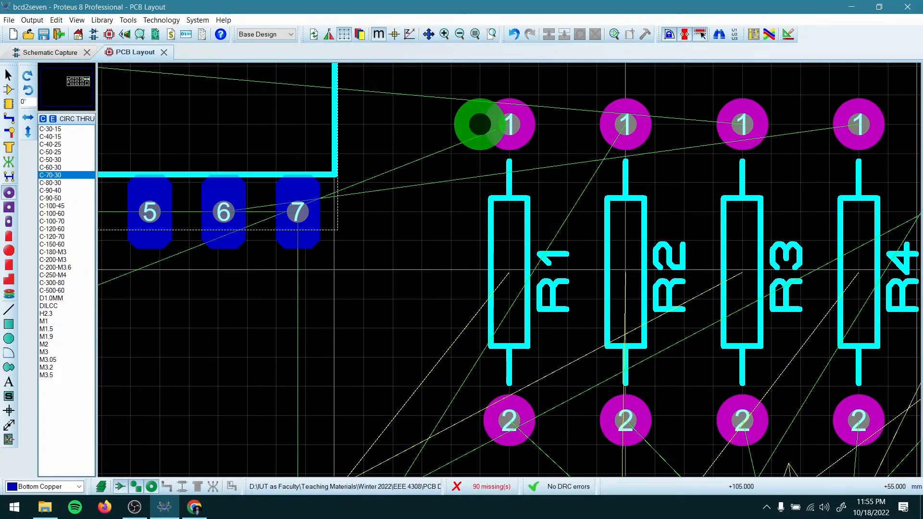
pyautogui.click(509, 125)
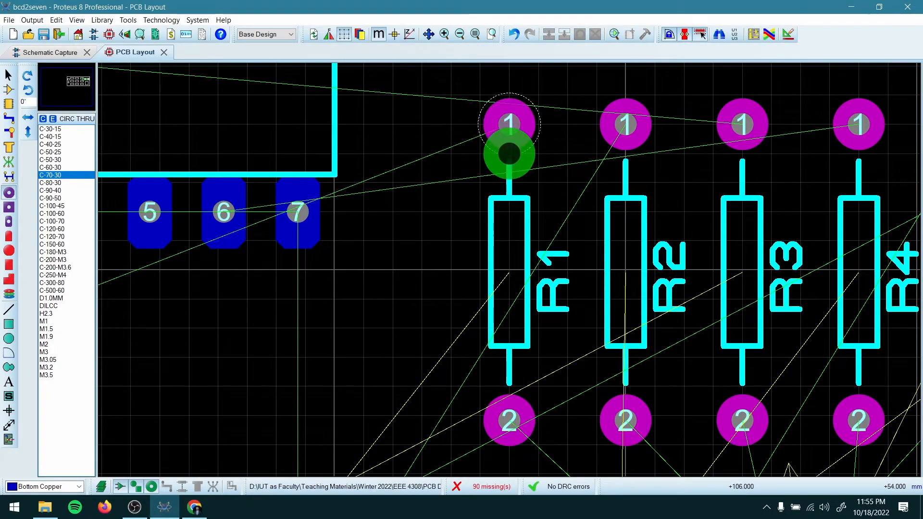
pyautogui.click(509, 125)
pyautogui.click(625, 124)
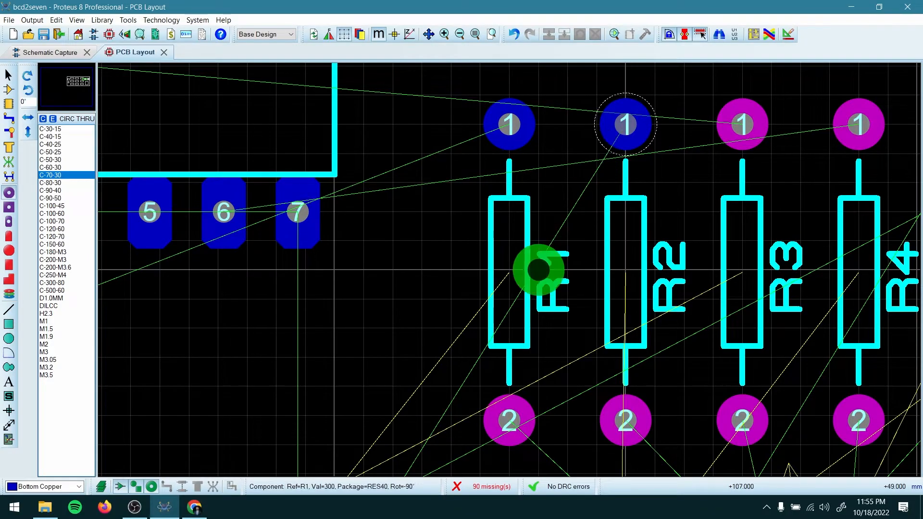
pyautogui.click(509, 420)
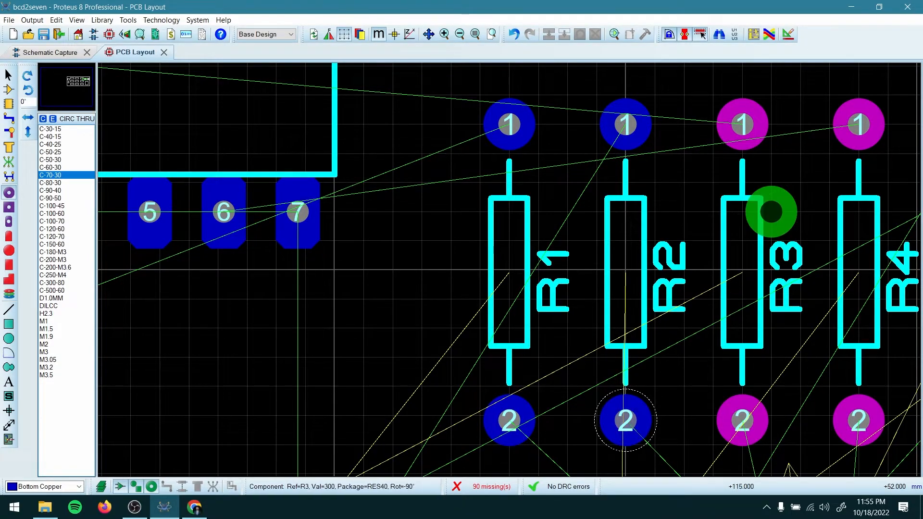
pyautogui.click(742, 125)
# Place Bottom Copper C-70-30 pads on pin 2 of resistors R3 through R7.
pyautogui.scroll(-1, 742, 420)
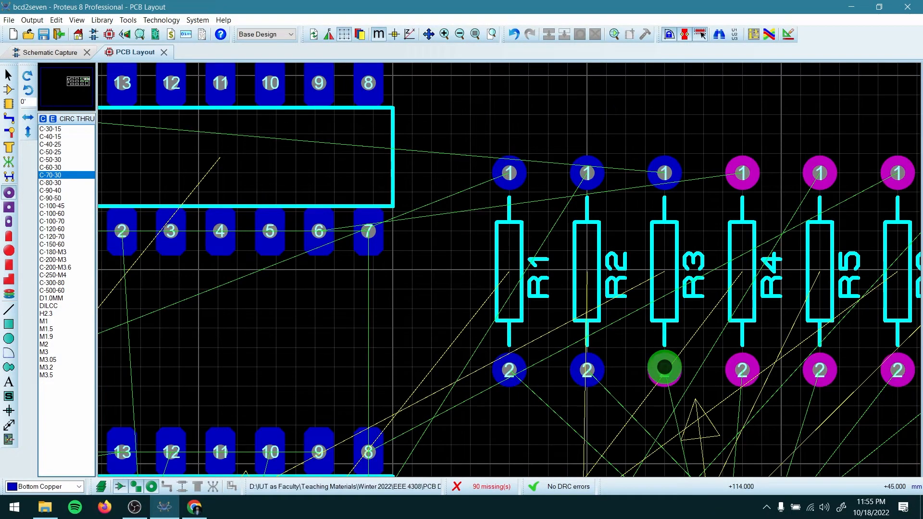
pyautogui.scroll(1, 661, 371)
pyautogui.click(509, 275)
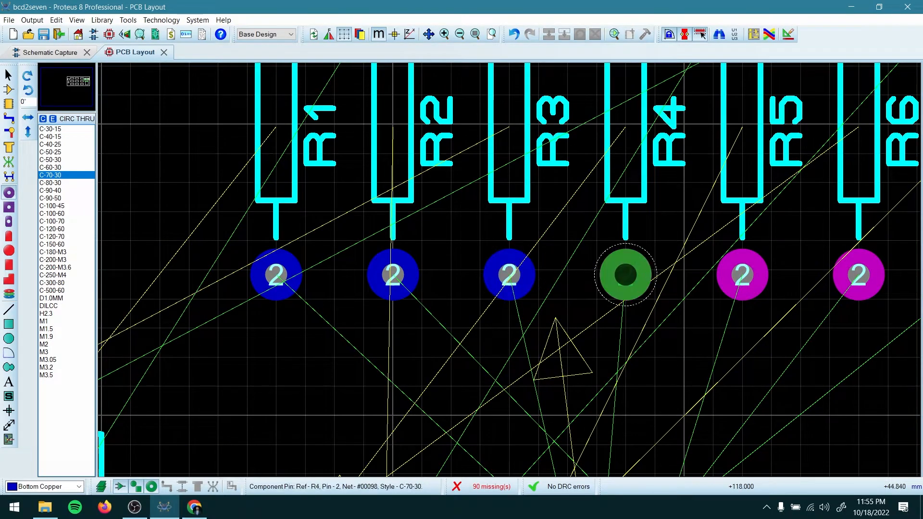
pyautogui.click(626, 275)
pyautogui.click(742, 275)
pyautogui.scroll(-1, 742, 275)
pyautogui.scroll(1, 509, 275)
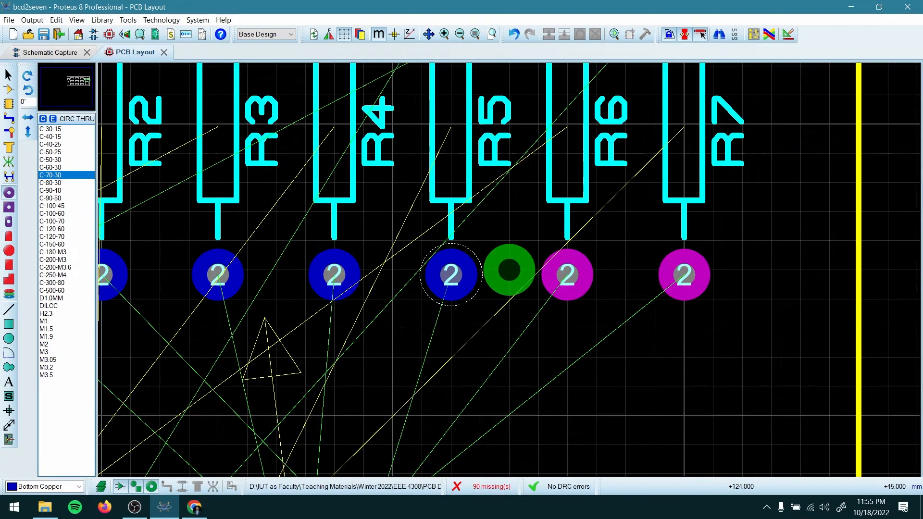
pyautogui.click(567, 275)
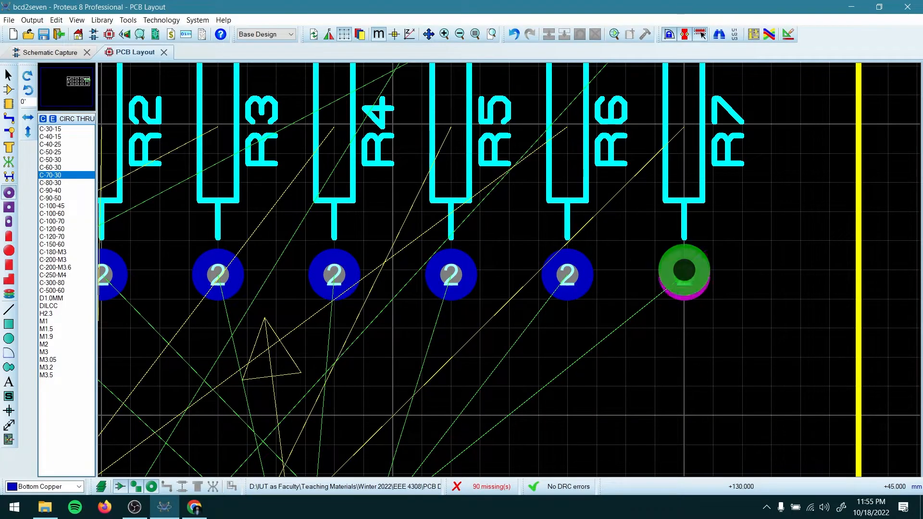
pyautogui.click(684, 275)
# Place Bottom Copper C-70-30 pads on pin 1 of resistors R7, R6, R5 and R4.
pyautogui.scroll(-1, 548, 270)
pyautogui.scroll(1, 548, 270)
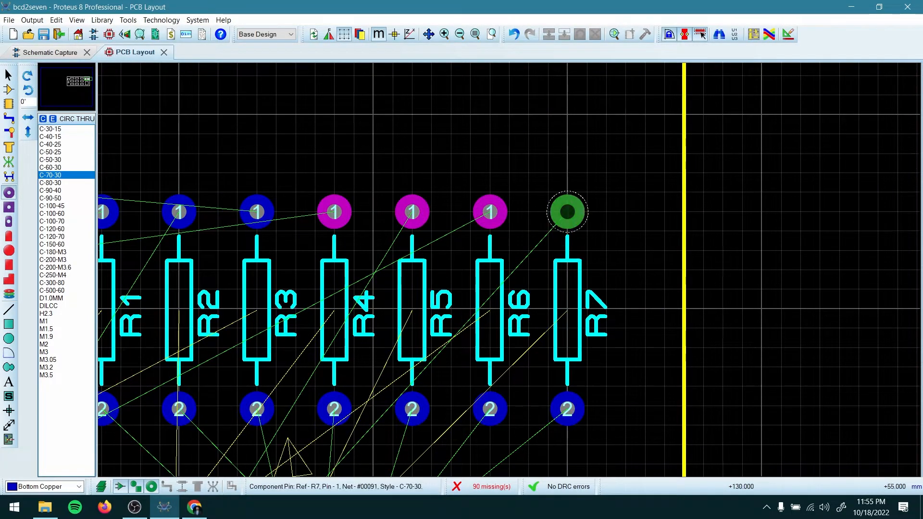
pyautogui.click(567, 212)
pyautogui.click(490, 212)
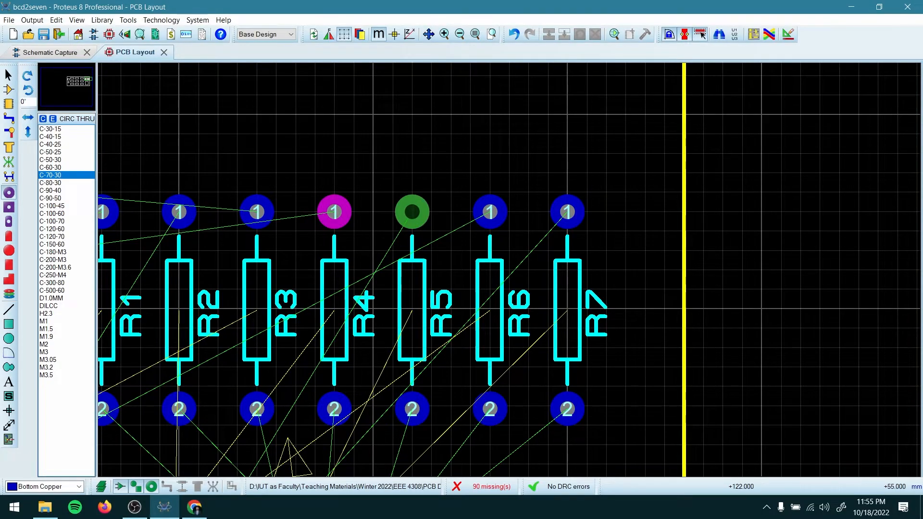
pyautogui.click(412, 212)
pyautogui.click(335, 212)
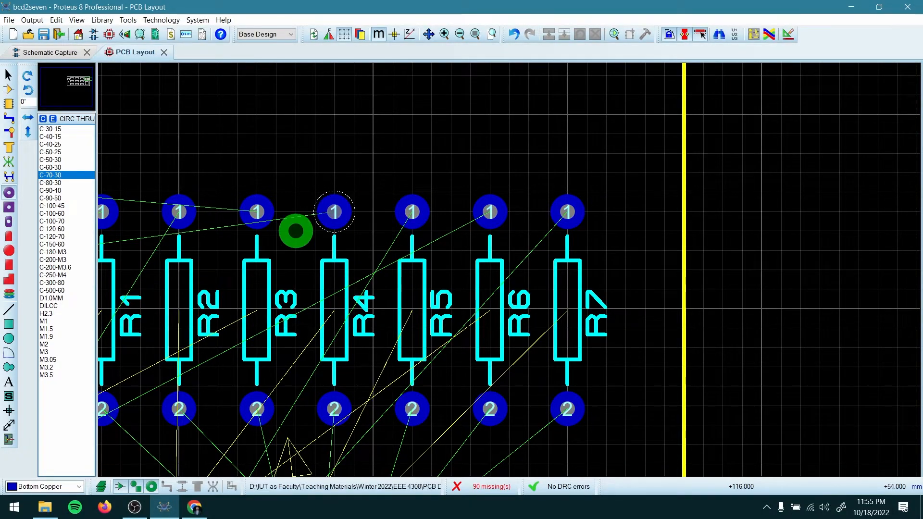
# Place Bottom Copper STDDIL pads on the DISPLAY's upper pins F1, G1, CA1, A1 and B1.
pyautogui.scroll(-2, 294, 212)
pyautogui.scroll(-2, 406, 330)
pyautogui.scroll(4, 508, 264)
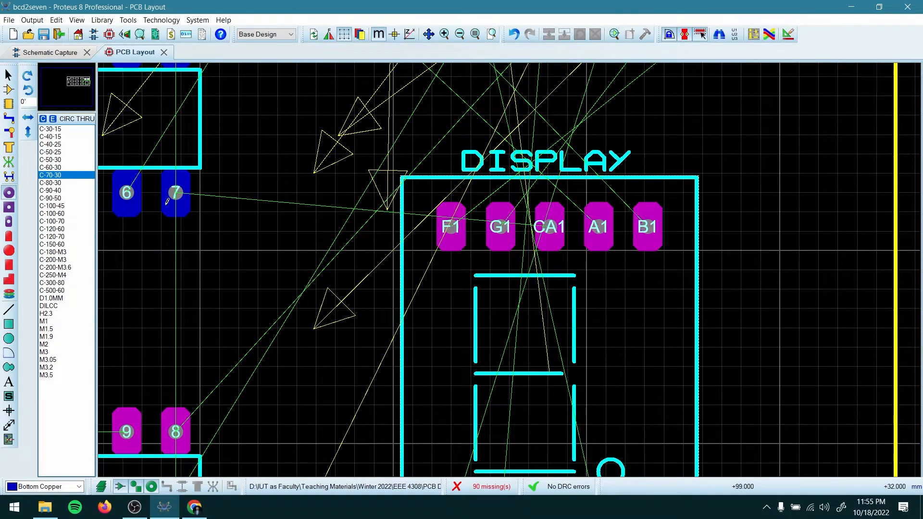
pyautogui.click(8, 224)
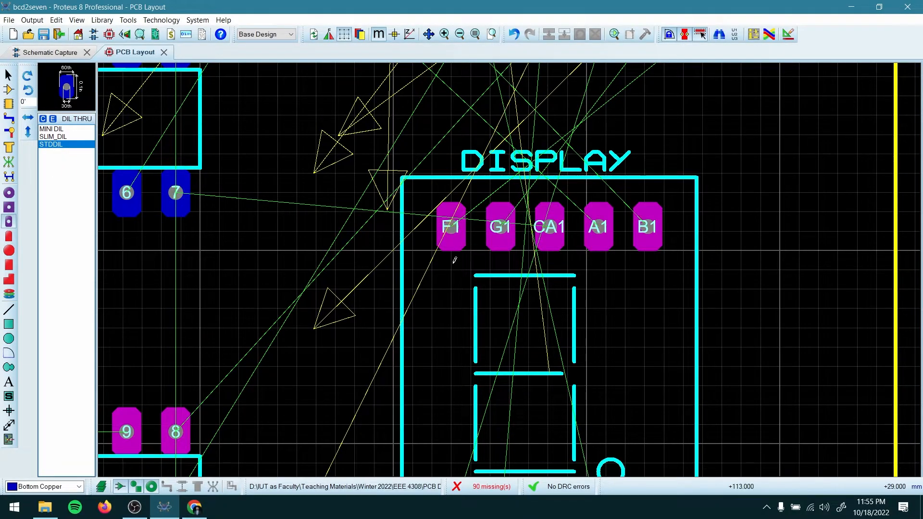
pyautogui.click(457, 227)
pyautogui.click(500, 227)
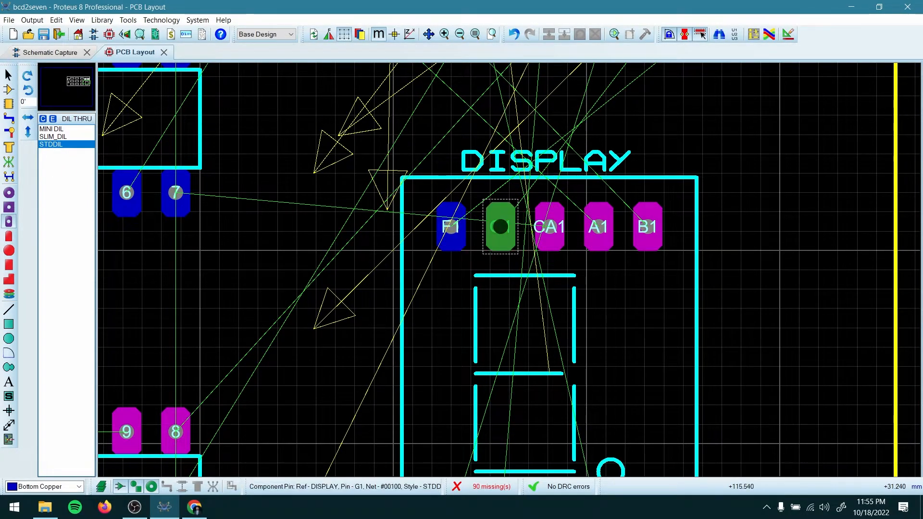
pyautogui.click(548, 227)
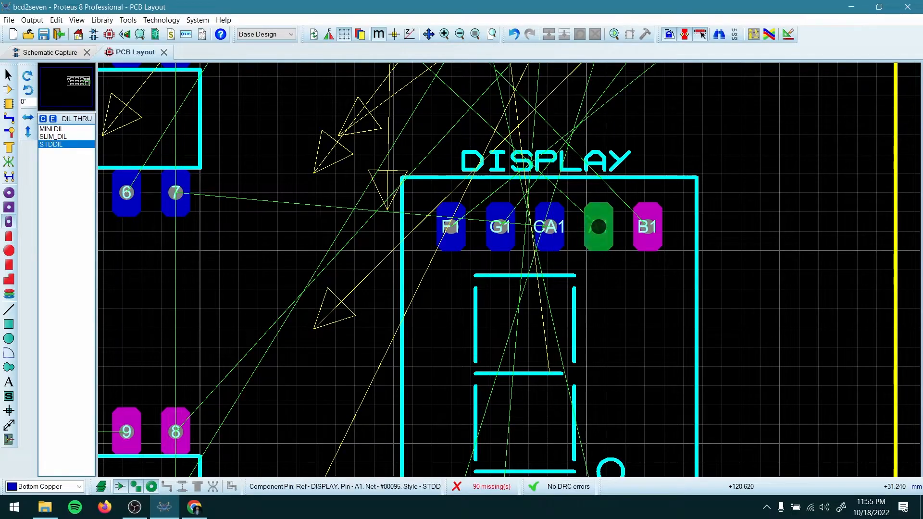
pyautogui.click(597, 227)
pyautogui.click(647, 227)
# Place Bottom Copper STDDIL pads on the DISPLAY's lower pins E1, D1, CA2, C1 and DP1.
pyautogui.scroll(-3, 647, 227)
pyautogui.scroll(3, 492, 354)
pyautogui.click(511, 231)
pyautogui.click(558, 231)
pyautogui.click(608, 231)
pyautogui.click(655, 231)
pyautogui.click(705, 231)
# Place square through-hole S-80-40 pads on Bottom Copper over all four pins of the BCD INPUT connector.
pyautogui.scroll(-3, 704, 231)
pyautogui.scroll(4, 298, 247)
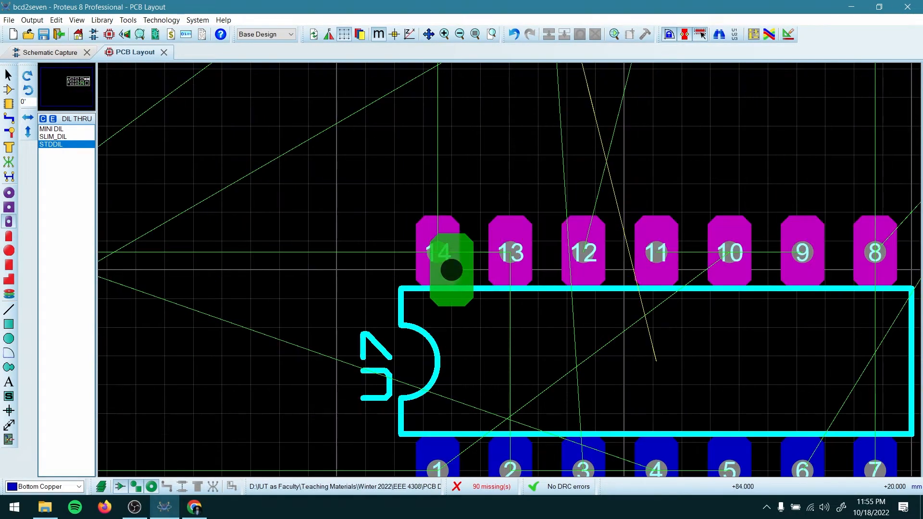
pyautogui.scroll(2, 511, 266)
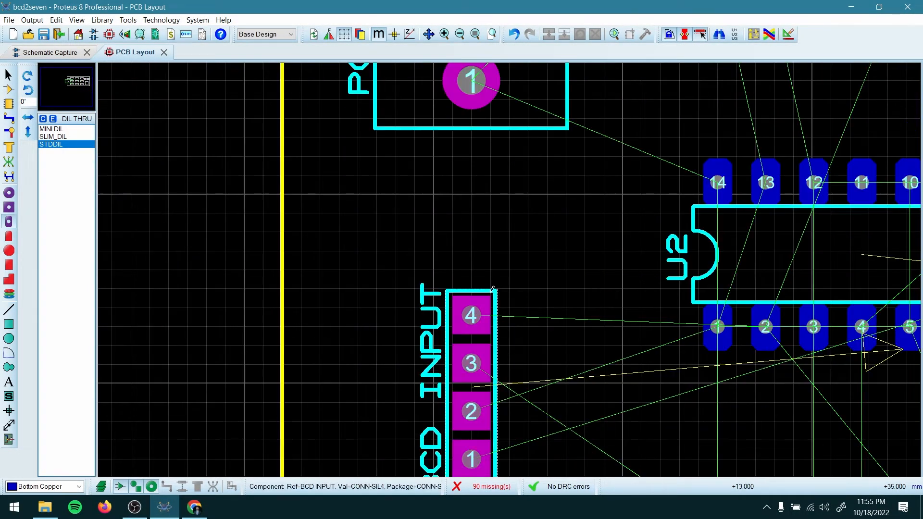
pyautogui.scroll(-1, 424, 296)
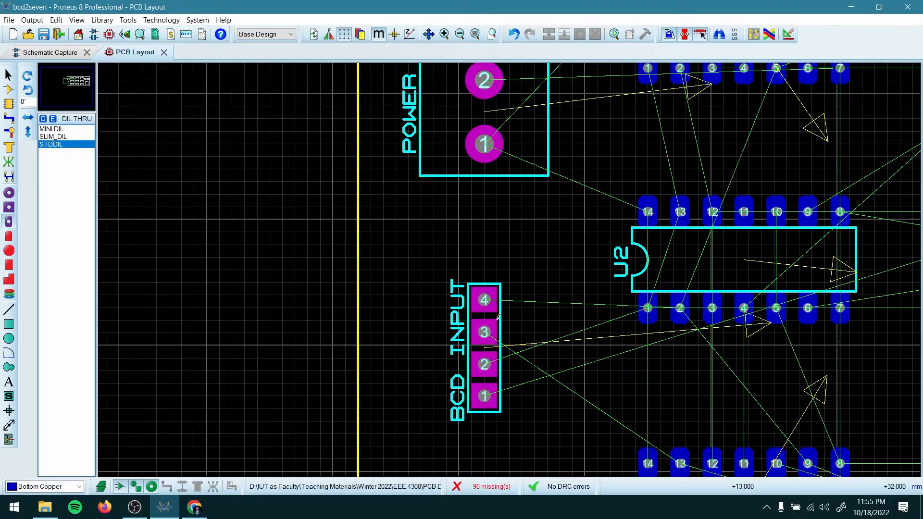
pyautogui.click(10, 208)
pyautogui.click(53, 144)
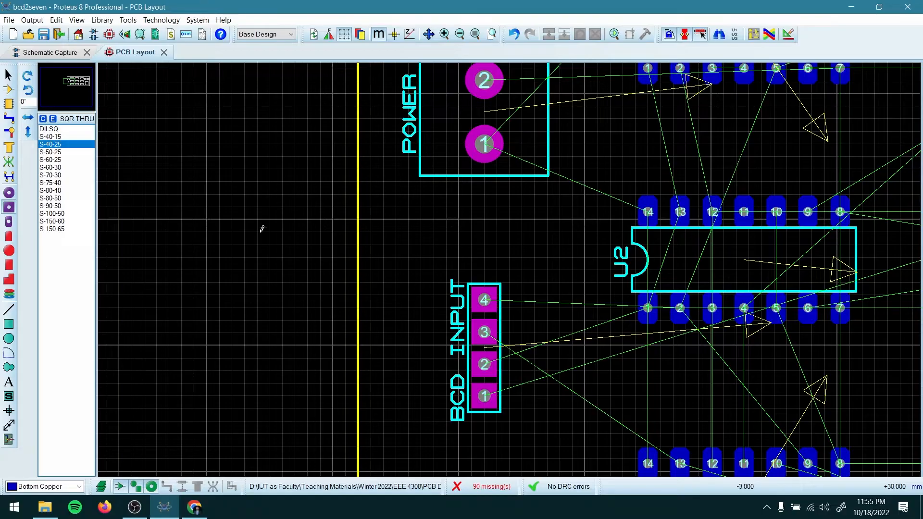
pyautogui.click(67, 175)
pyautogui.click(64, 183)
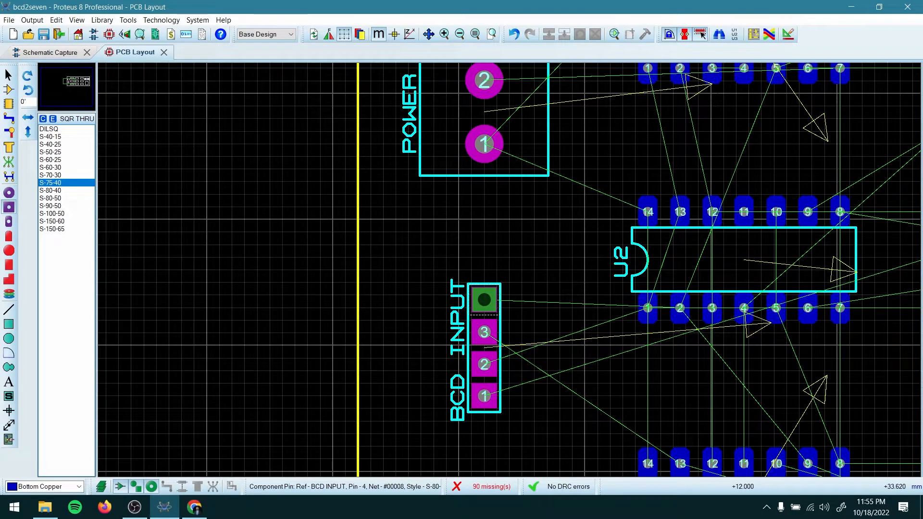
pyautogui.click(67, 191)
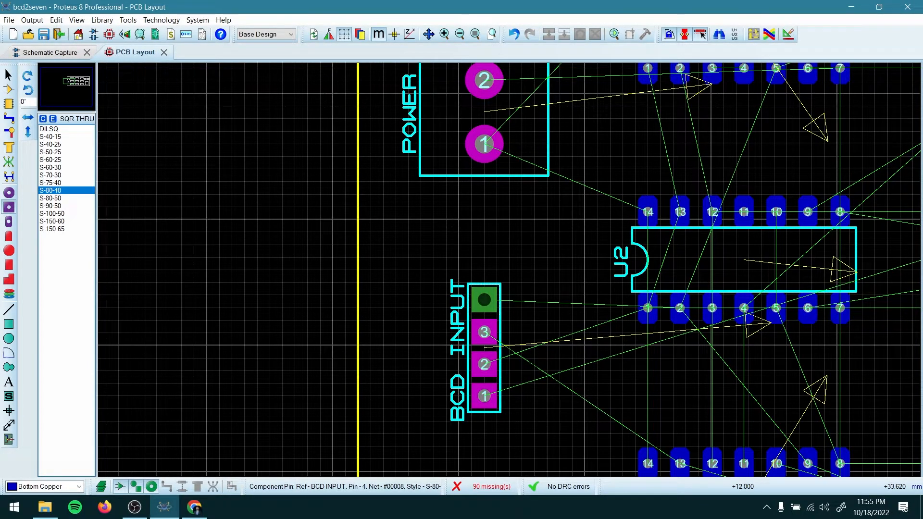
pyautogui.click(484, 300)
pyautogui.click(484, 332)
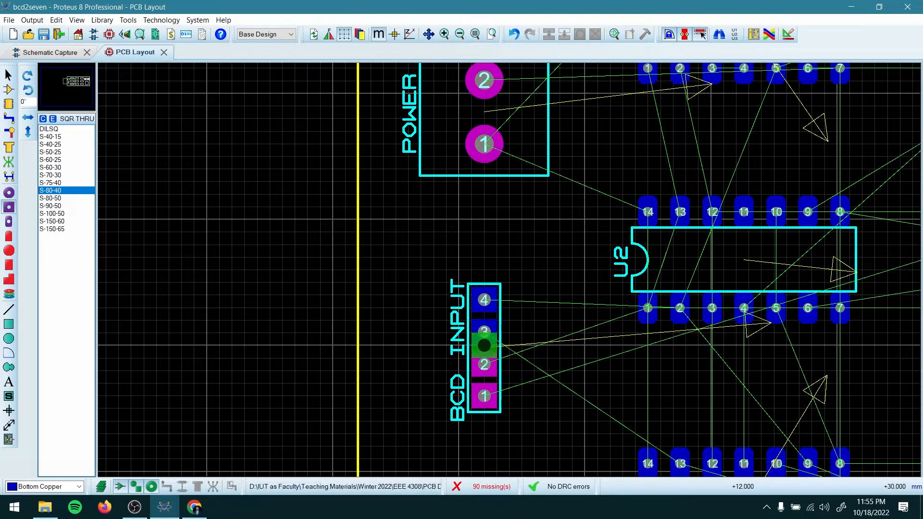
pyautogui.click(484, 364)
pyautogui.click(484, 395)
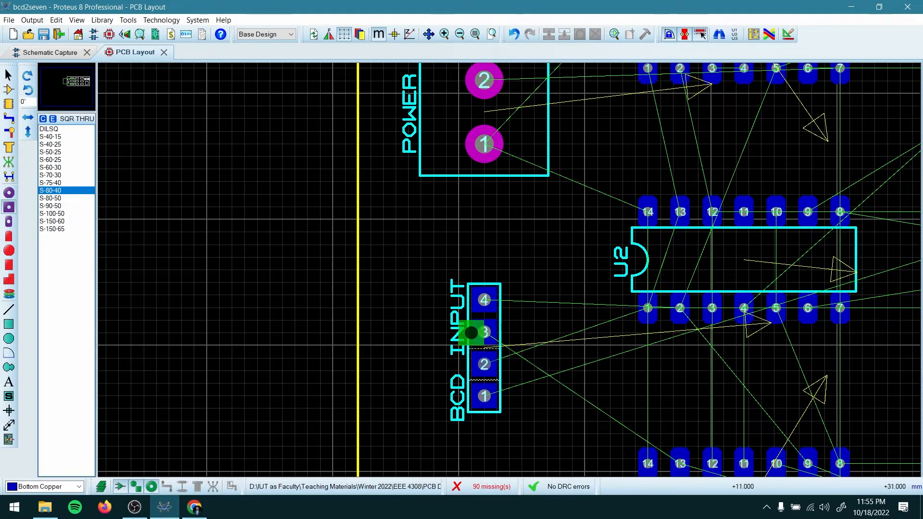
pyautogui.scroll(3, 471, 332)
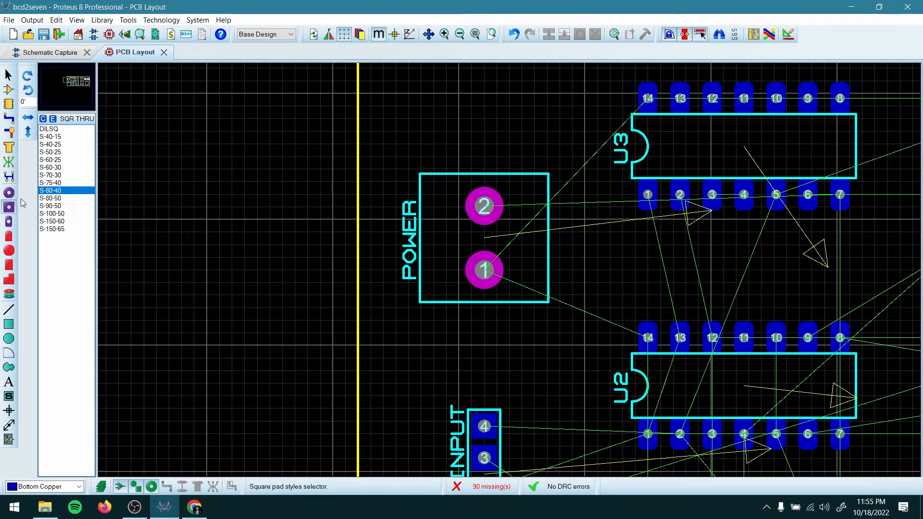
# Place round through-hole C-120-60 pads on Bottom Copper over both pins of the POWER connector.
pyautogui.click(9, 192)
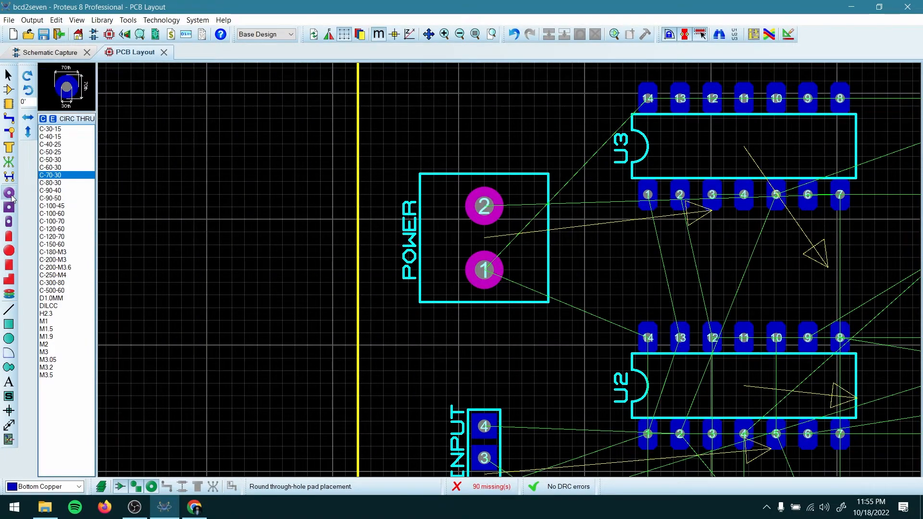
pyautogui.click(51, 185)
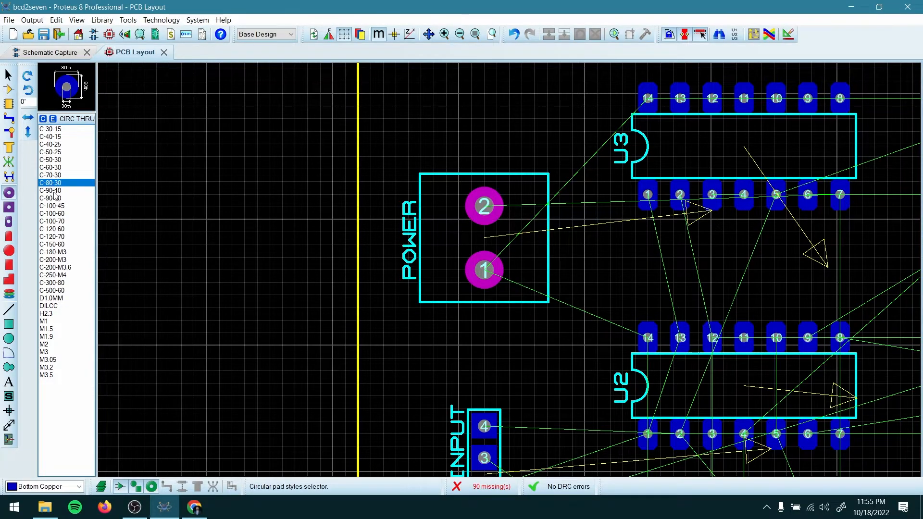
pyautogui.click(54, 191)
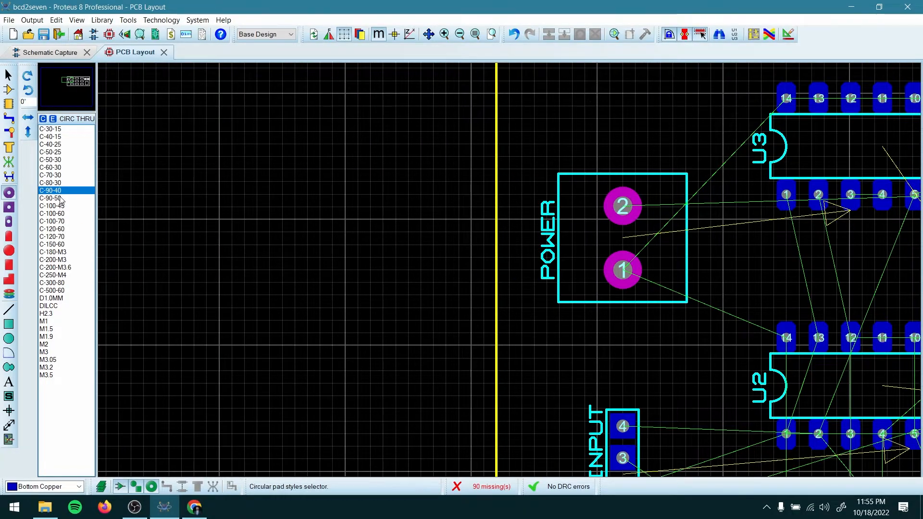
pyautogui.click(54, 198)
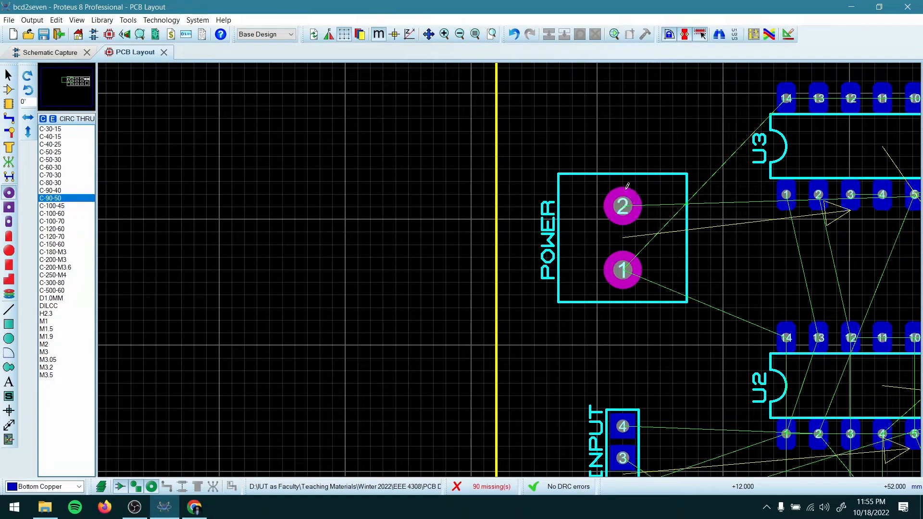
pyautogui.click(53, 229)
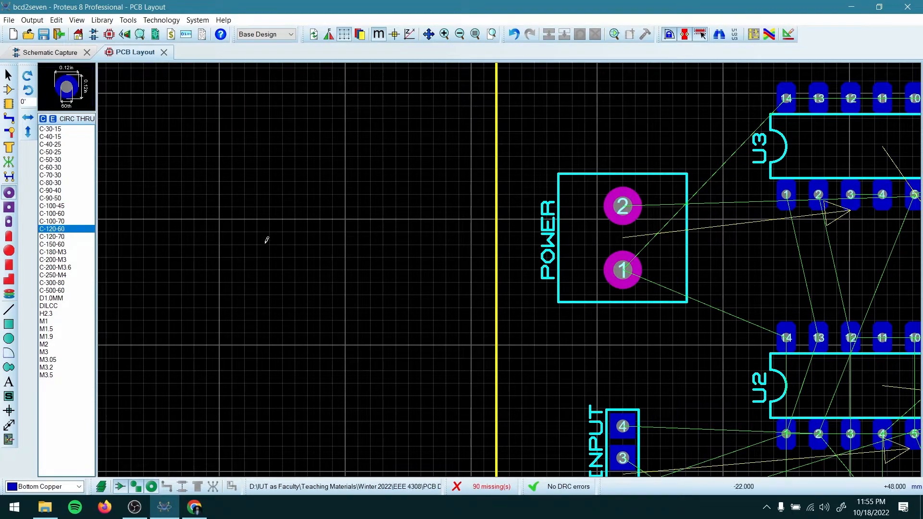
pyautogui.click(620, 213)
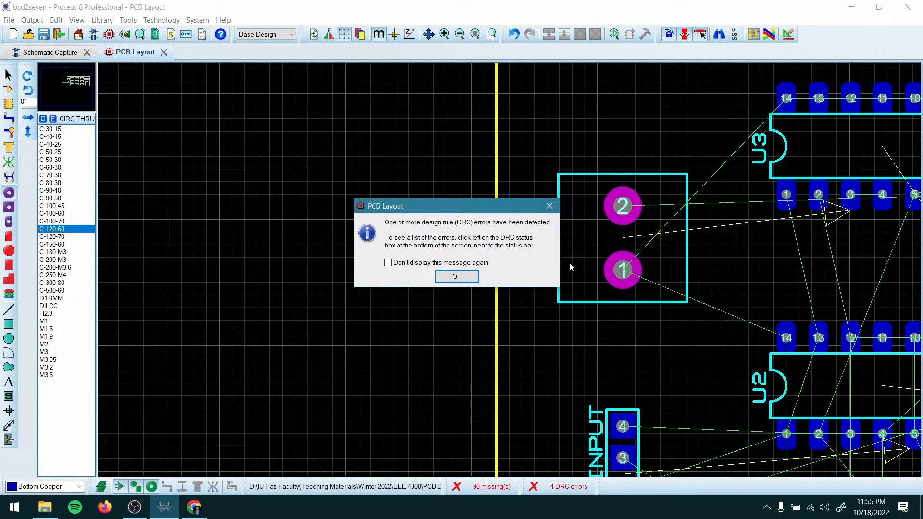
pyautogui.click(456, 274)
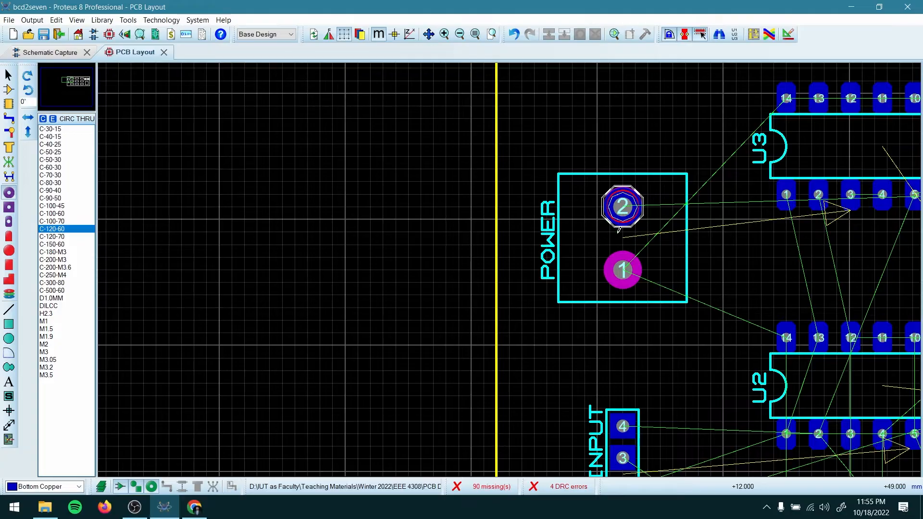
pyautogui.hotkey('ctrl', 'z')
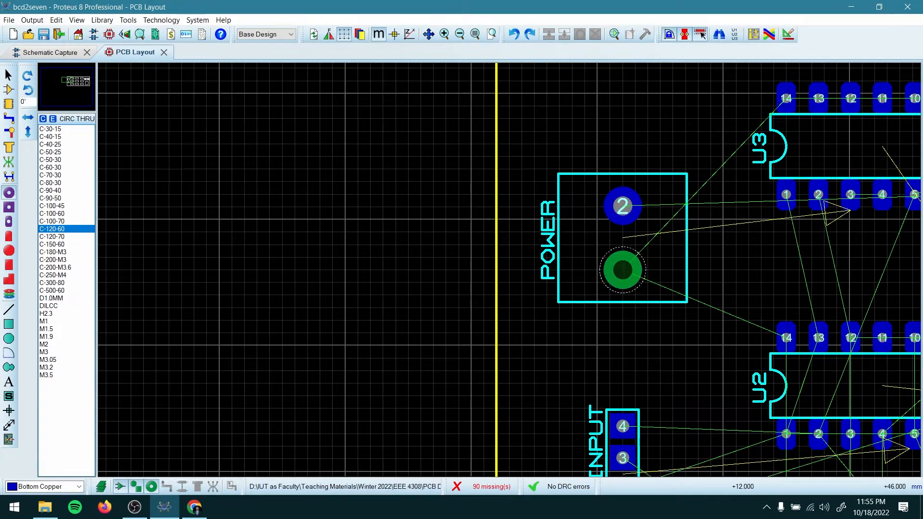
# Move the middle chip column U4, U5 and U6 closer to the U1–U3 column.
pyautogui.scroll(-3, 584, 295)
pyautogui.scroll(2, 579, 326)
pyautogui.scroll(-2, 516, 280)
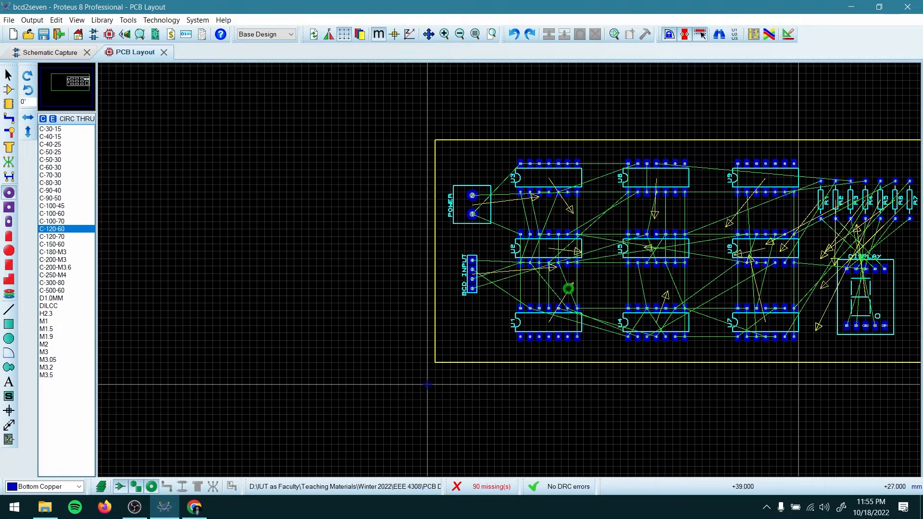
pyautogui.scroll(-1, 619, 298)
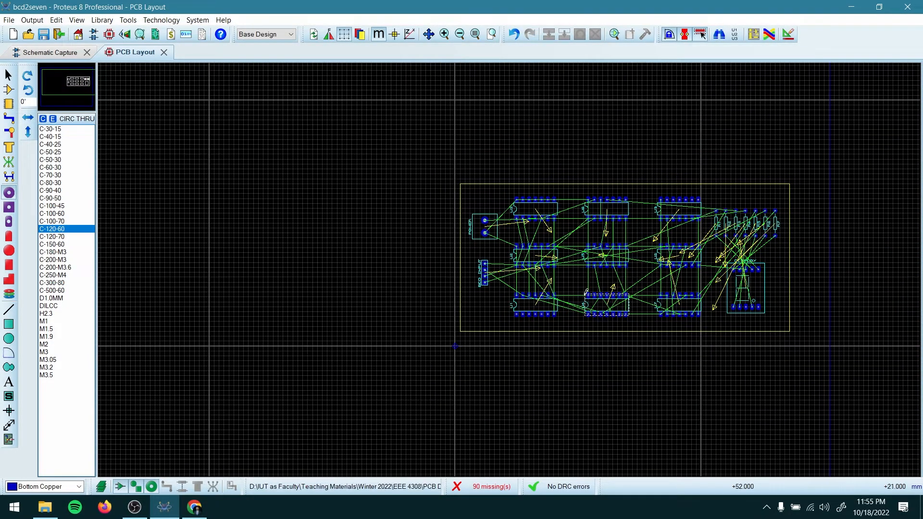
pyautogui.scroll(1, 607, 255)
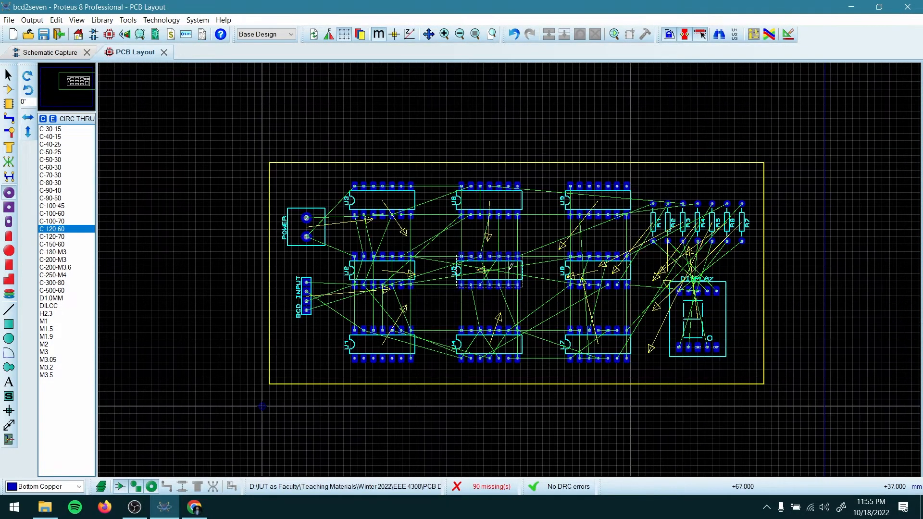
pyautogui.scroll(1, 502, 282)
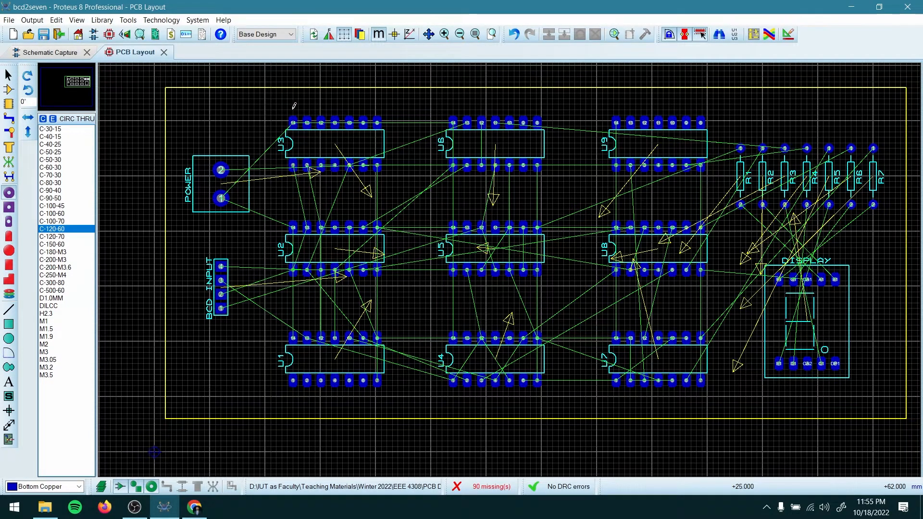
pyautogui.moveTo(426, 104); pyautogui.dragTo(569, 412)
pyautogui.moveTo(516, 248); pyautogui.dragTo(498, 247)
pyautogui.click(566, 255)
# Move the chip column U7, U8 and U9 closer to the U4–U6 column.
pyautogui.moveTo(592, 99)
pyautogui.mouseDown()
pyautogui.moveTo(602, 101)
pyautogui.moveTo(720, 359)
pyautogui.moveTo(729, 403)
pyautogui.mouseUp()
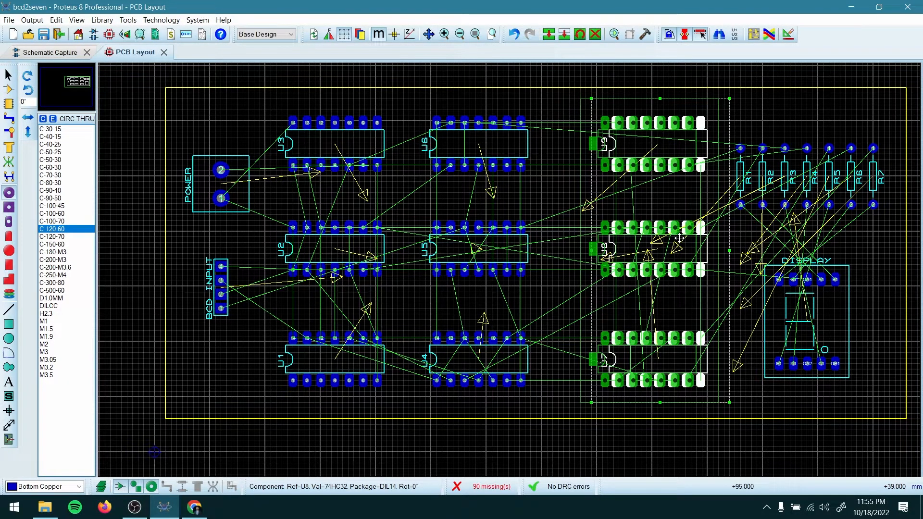
pyautogui.moveTo(679, 238); pyautogui.dragTo(669, 237)
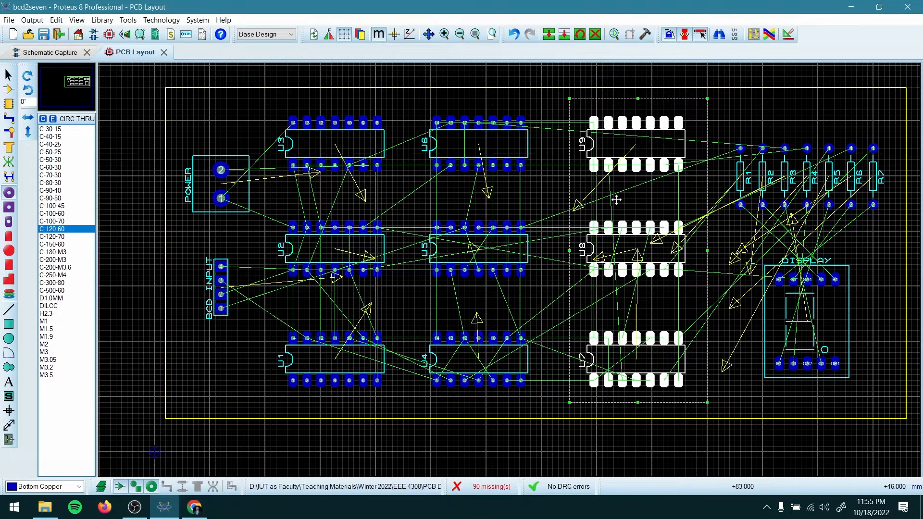
pyautogui.moveTo(632, 210); pyautogui.dragTo(641, 219)
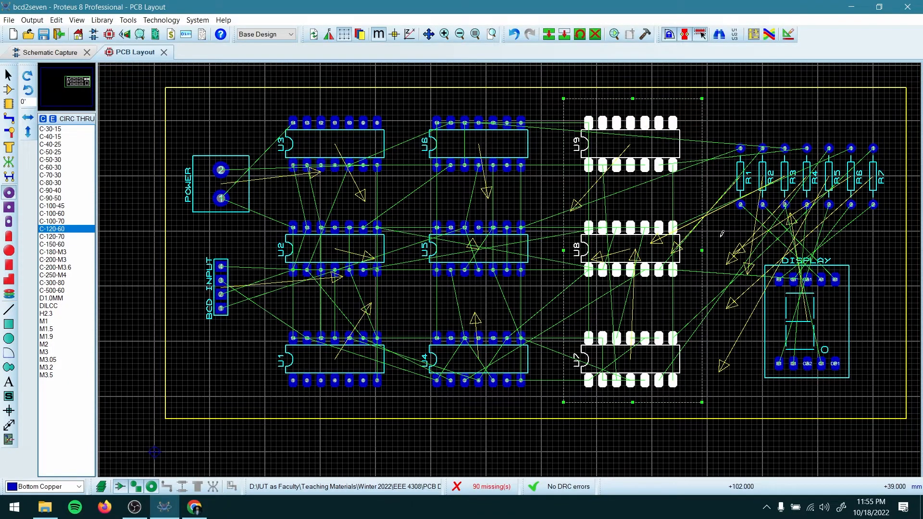
pyautogui.click(729, 251)
# Move resistors R1–R7 and the DISPLAY together closer to the U7–U9 chip column.
pyautogui.scroll(-1, 518, 271)
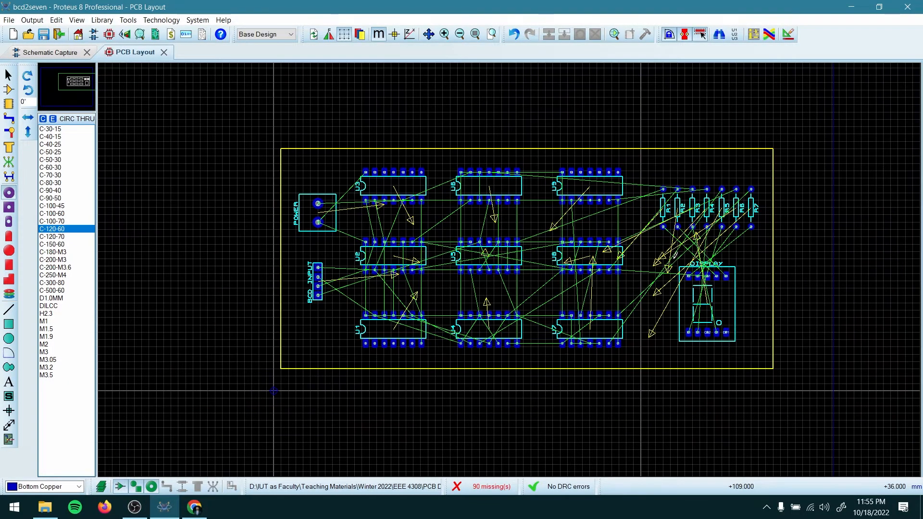
pyautogui.scroll(1, 687, 250)
pyautogui.moveTo(454, 154); pyautogui.dragTo(630, 435)
pyautogui.moveTo(583, 303); pyautogui.dragTo(569, 302)
pyautogui.click(618, 303)
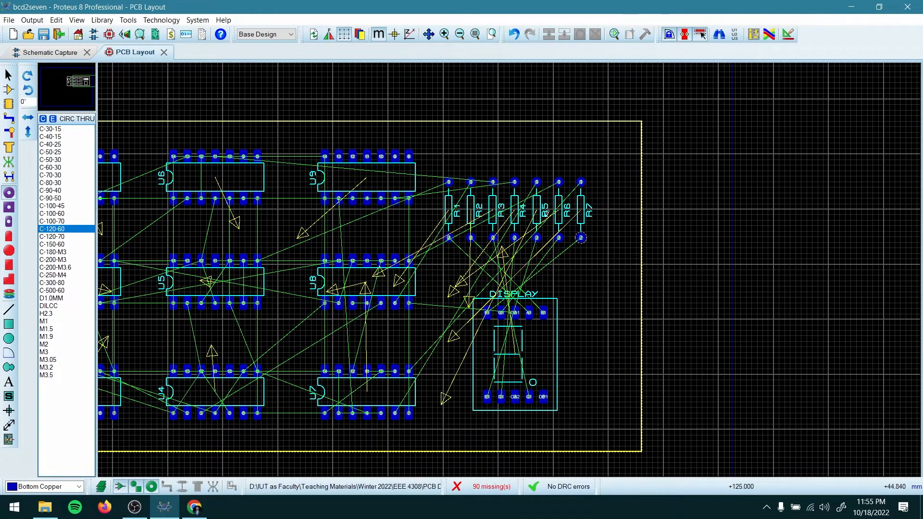
# Pull the board outline's right edge inward, closer to the resistors and the DISPLAY.
pyautogui.click(8, 74)
pyautogui.click(642, 301)
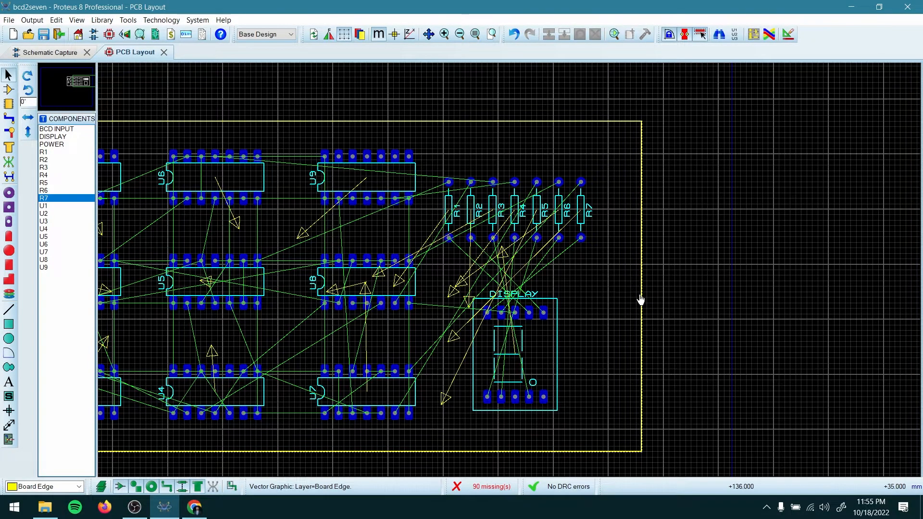
pyautogui.moveTo(642, 296); pyautogui.dragTo(608, 289)
pyautogui.click(644, 295)
# Move the bottom chip row U1, U4 and U7 slightly up toward the middle row.
pyautogui.scroll(-2, 547, 309)
pyautogui.scroll(1, 460, 282)
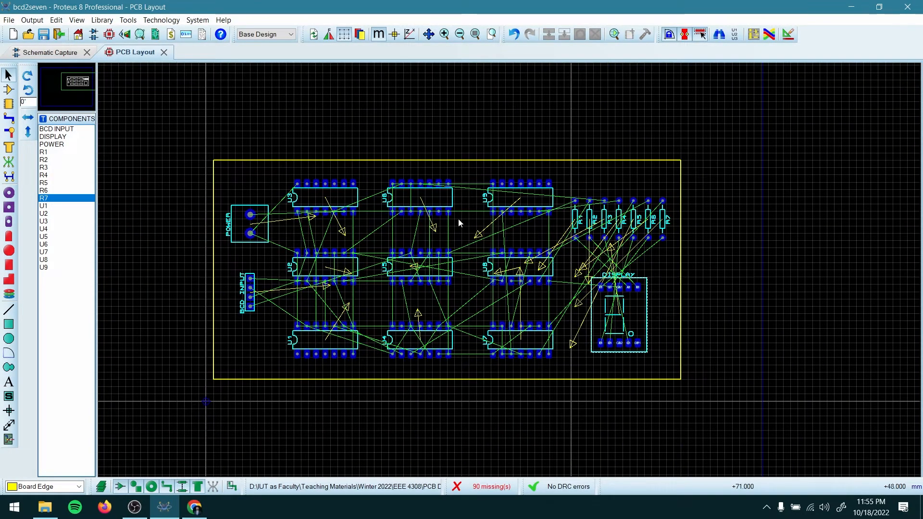
pyautogui.scroll(1, 513, 264)
pyautogui.scroll(-1, 537, 246)
pyautogui.scroll(1, 537, 247)
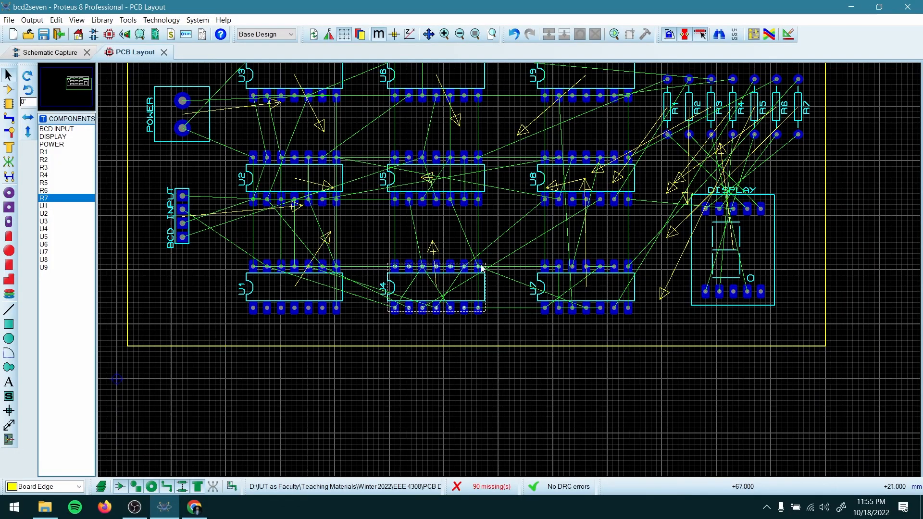
pyautogui.moveTo(220, 237); pyautogui.dragTo(650, 336)
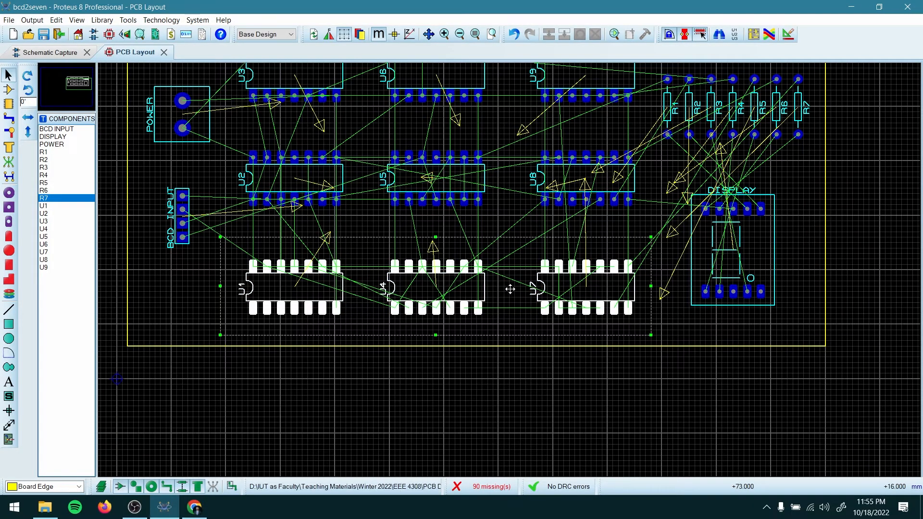
pyautogui.moveTo(490, 286); pyautogui.dragTo(490, 281)
pyautogui.click(499, 231)
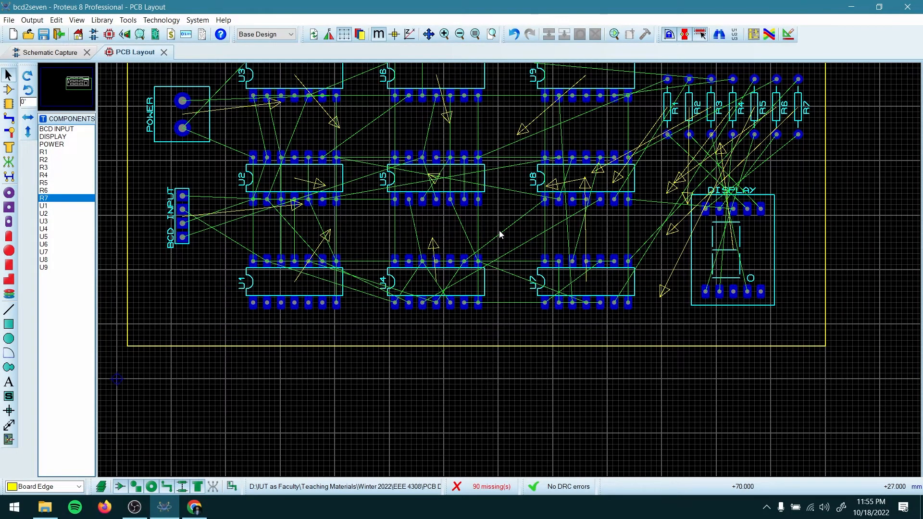
# Move the top chip row U3, U6 and U9 slightly down toward the middle row.
pyautogui.scroll(1, 499, 230)
pyautogui.scroll(-1, 499, 260)
pyautogui.moveTo(236, 74); pyautogui.dragTo(661, 166)
pyautogui.moveTo(543, 107); pyautogui.dragTo(543, 112)
pyautogui.click(294, 179)
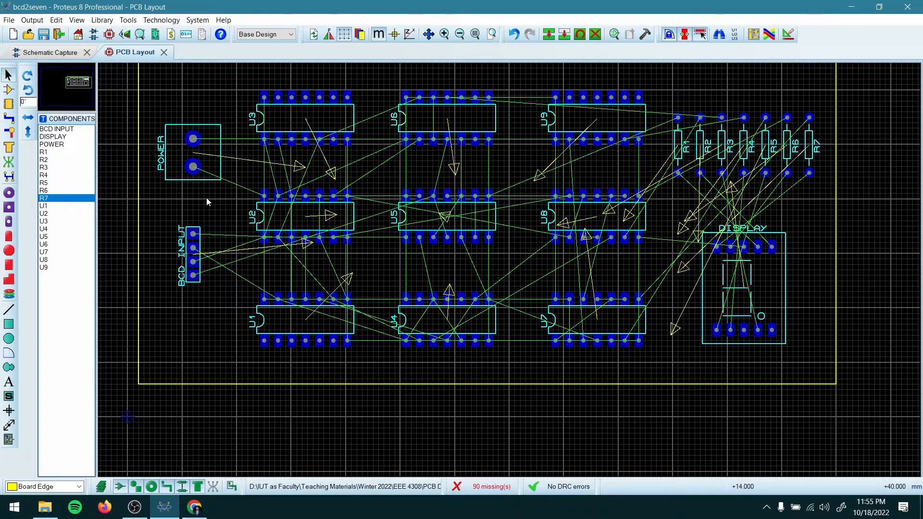
# Move the POWER and BCD INPUT connectors together slightly closer to the U1–U3 chip column.
pyautogui.moveTo(144, 106); pyautogui.dragTo(232, 323)
pyautogui.moveTo(201, 204); pyautogui.dragTo(206, 205)
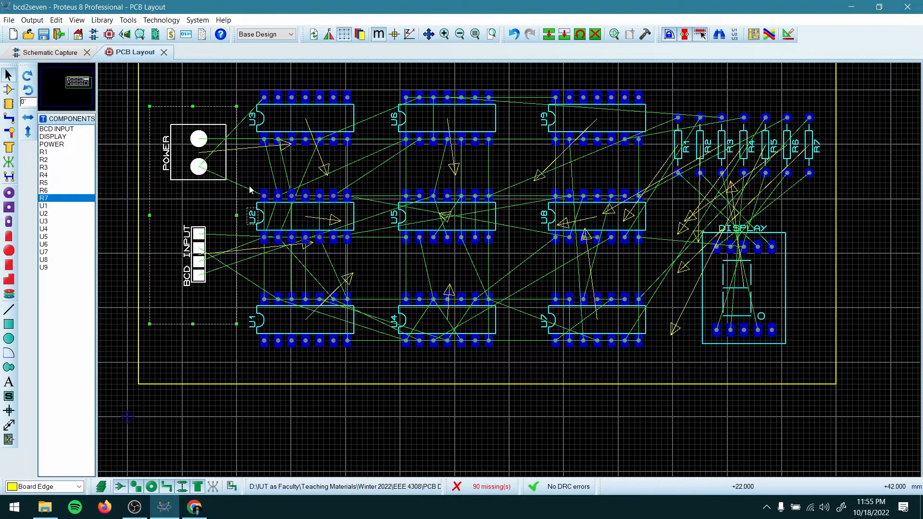
pyautogui.click(219, 218)
# Pull the board outline's left, bottom and top edges inward to fit closer around the components.
pyautogui.click(142, 200)
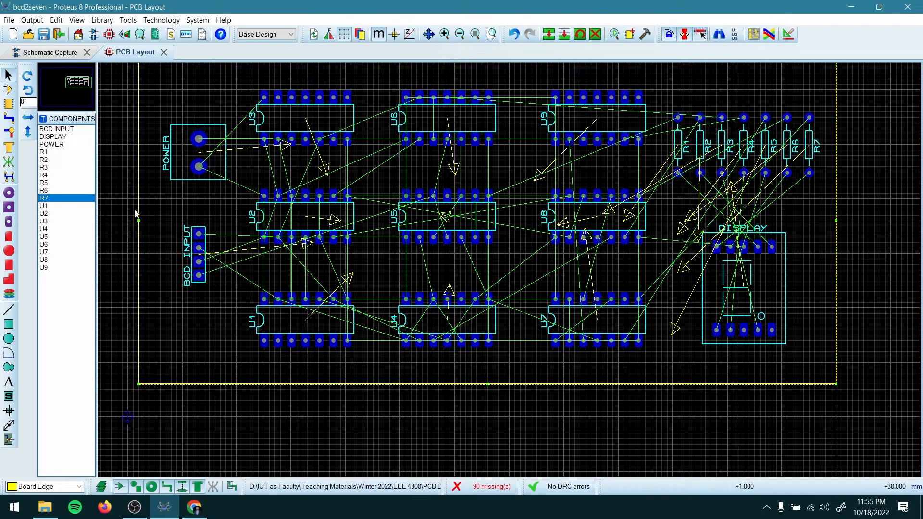
pyautogui.moveTo(139, 220); pyautogui.dragTo(150, 221)
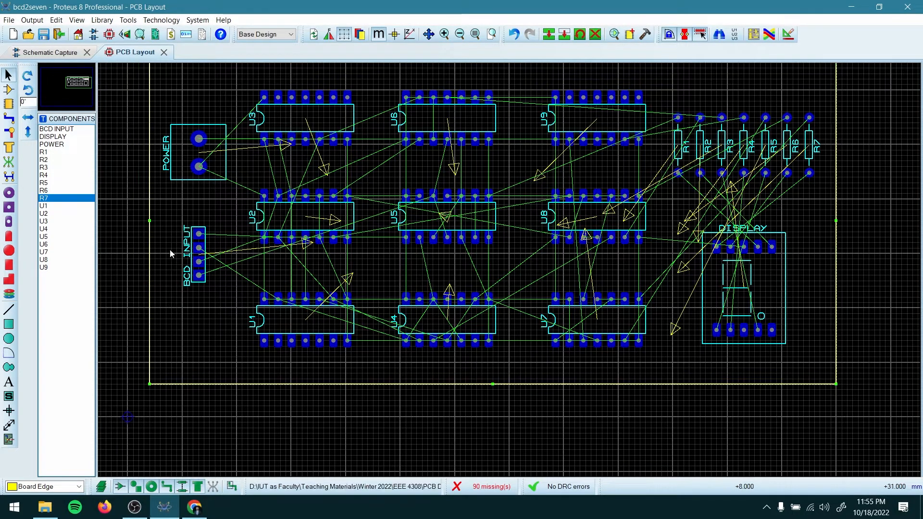
pyautogui.moveTo(492, 384); pyautogui.dragTo(493, 373)
pyautogui.click(492, 400)
pyautogui.scroll(-1, 491, 311)
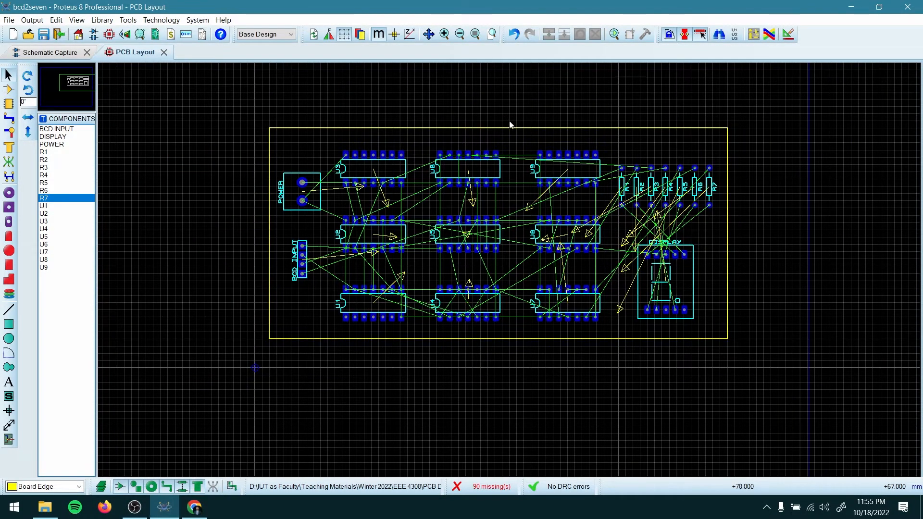
pyautogui.click(498, 136)
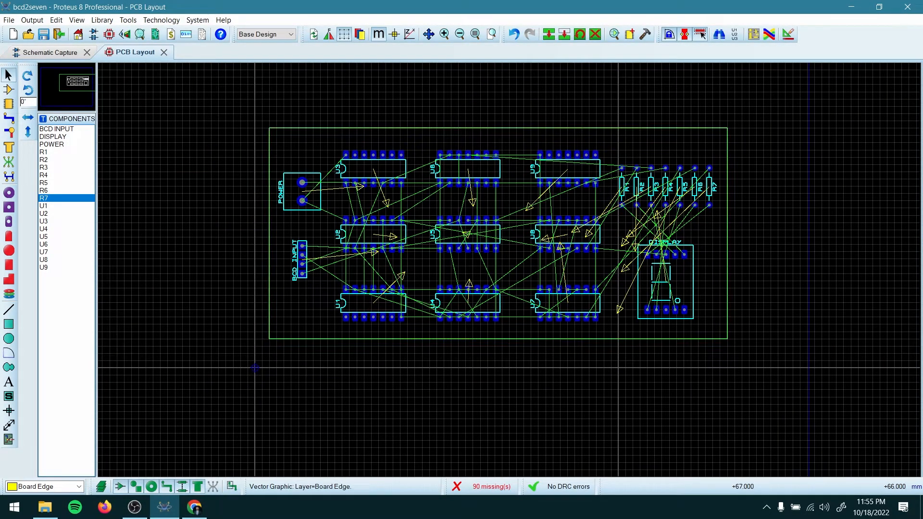
pyautogui.moveTo(498, 128); pyautogui.dragTo(499, 136)
pyautogui.click(540, 363)
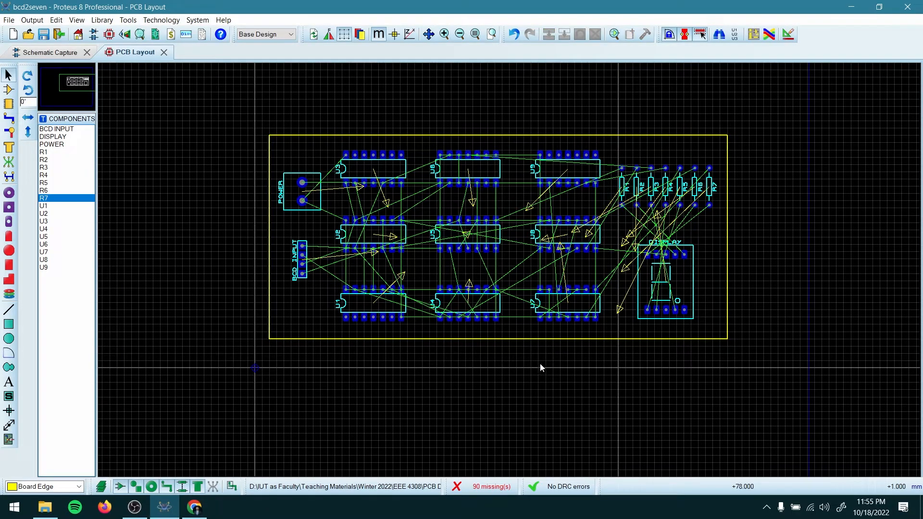
# Try moving the board outline's top edge slightly outward, and undo that change.
pyautogui.click(502, 136)
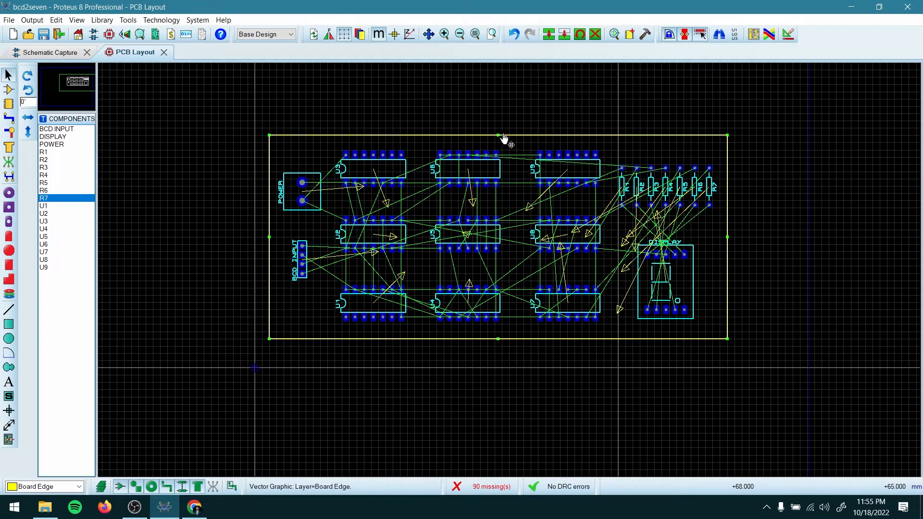
pyautogui.moveTo(497, 135); pyautogui.dragTo(497, 131)
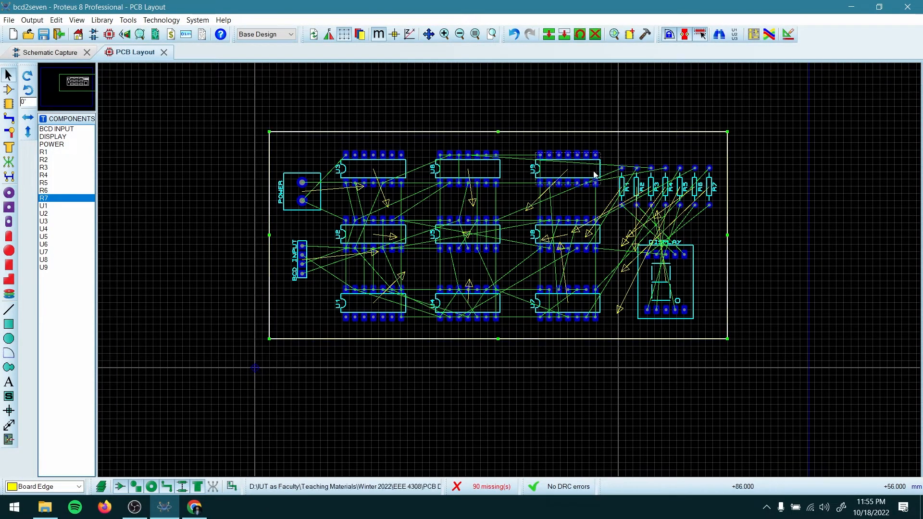
pyautogui.hotkey('ctrl', 'z')
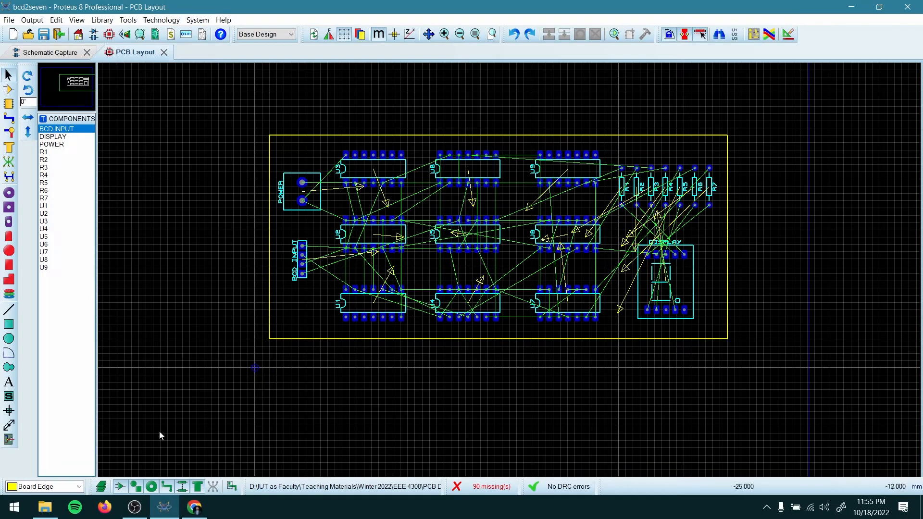
# Run the auto-router on the compacted board with the basic schedule and its preset options.
pyautogui.click(135, 19)
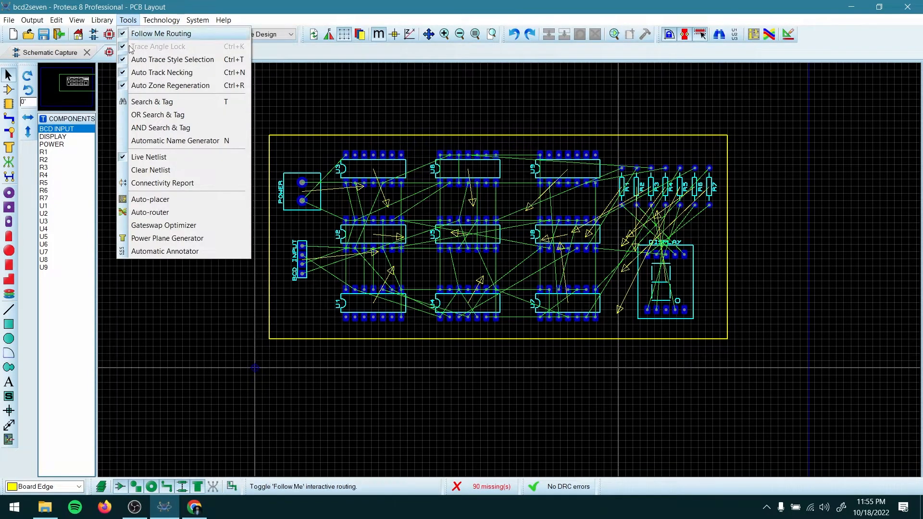
pyautogui.click(151, 213)
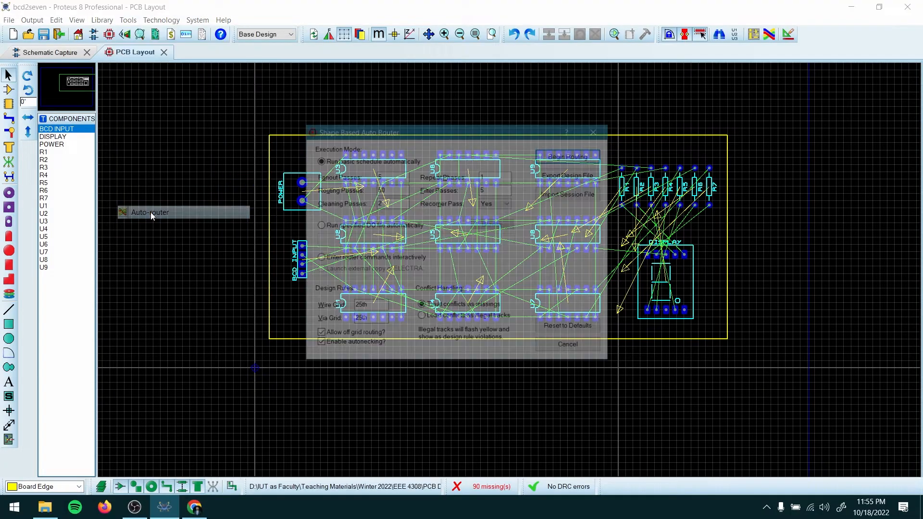
pyautogui.press('Return')
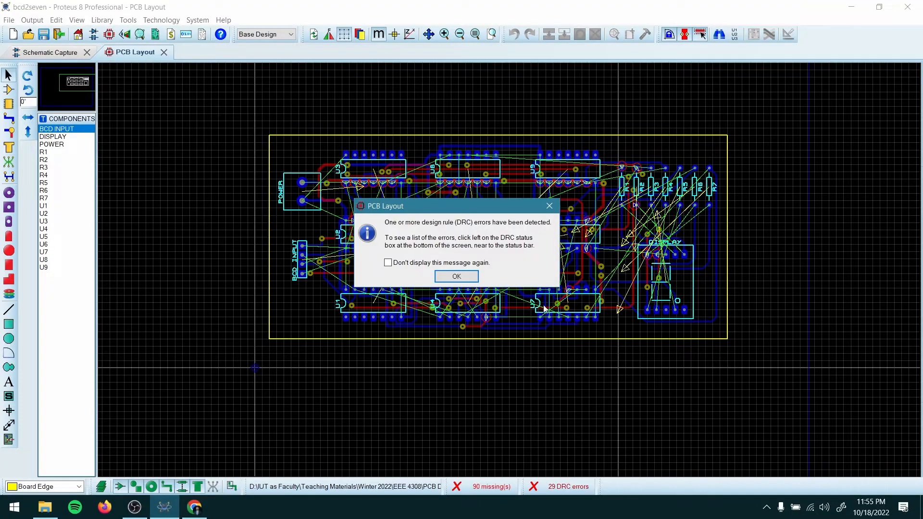
# Inspect the DRC-flagged pads and auto-routed traces around U8 and across the board, and undo the auto-routing.
pyautogui.click(468, 279)
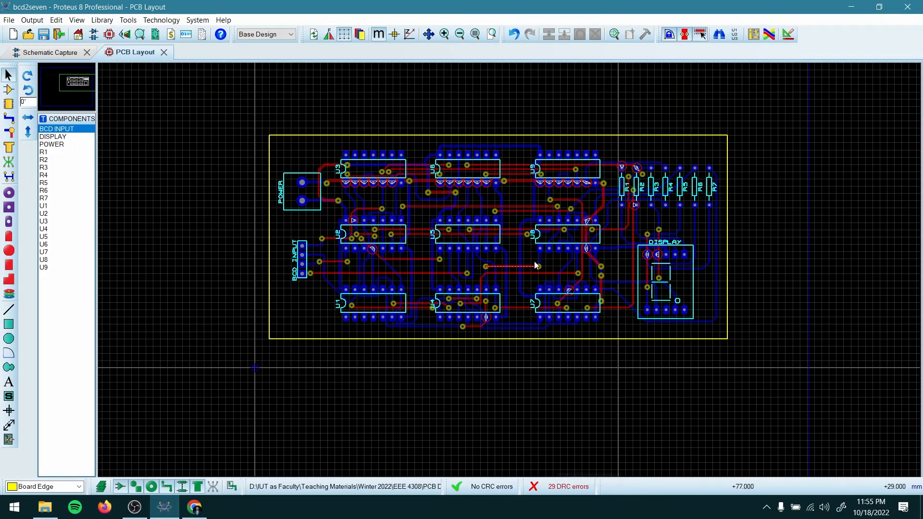
pyautogui.scroll(3, 552, 256)
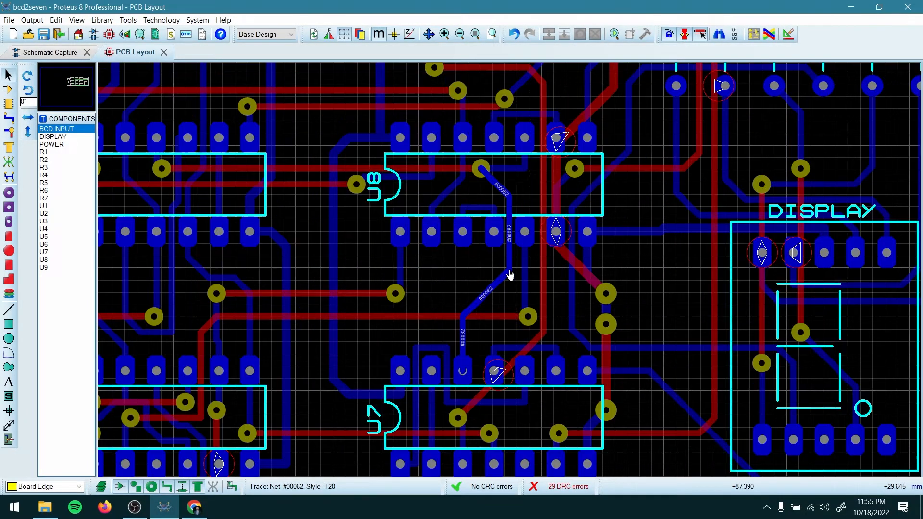
pyautogui.scroll(3, 538, 255)
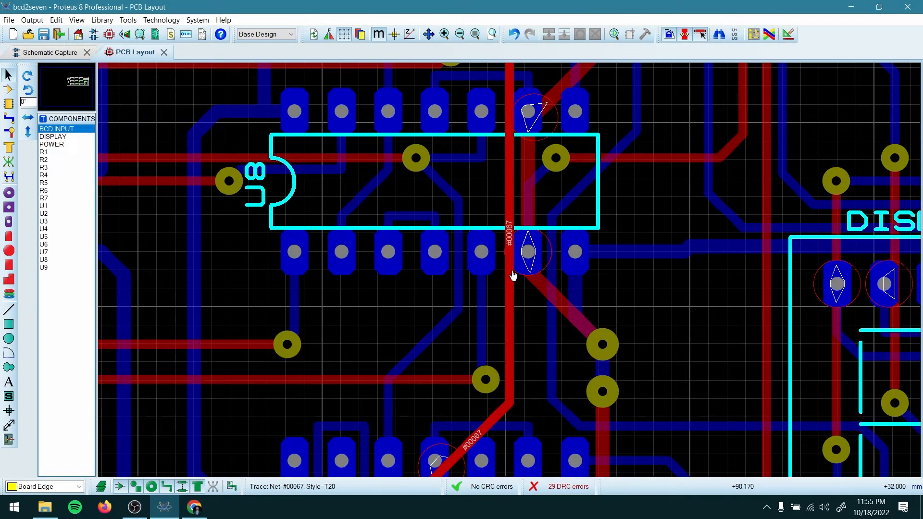
pyautogui.click(552, 293)
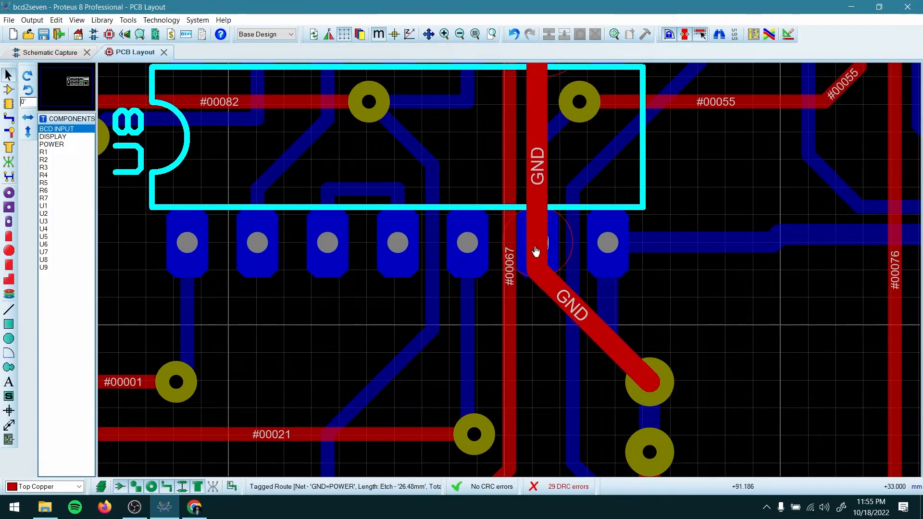
pyautogui.scroll(-1, 531, 298)
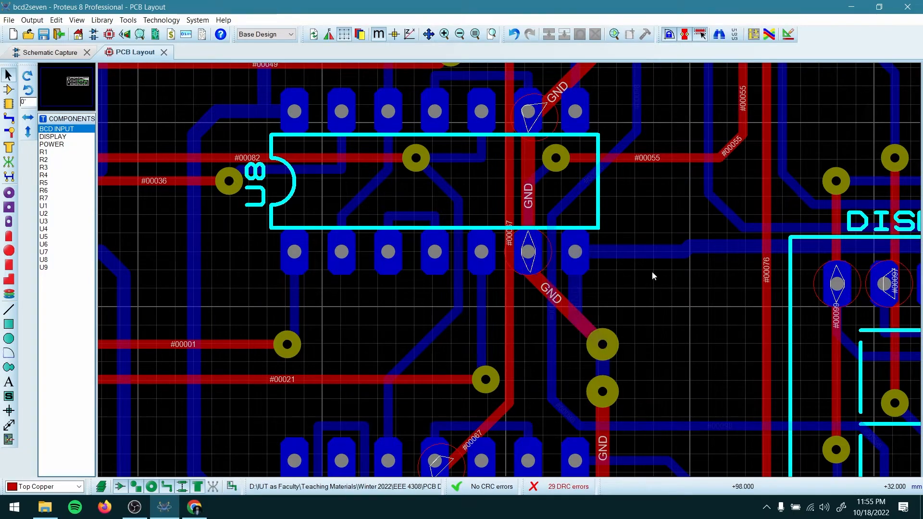
pyautogui.scroll(-1, 588, 275)
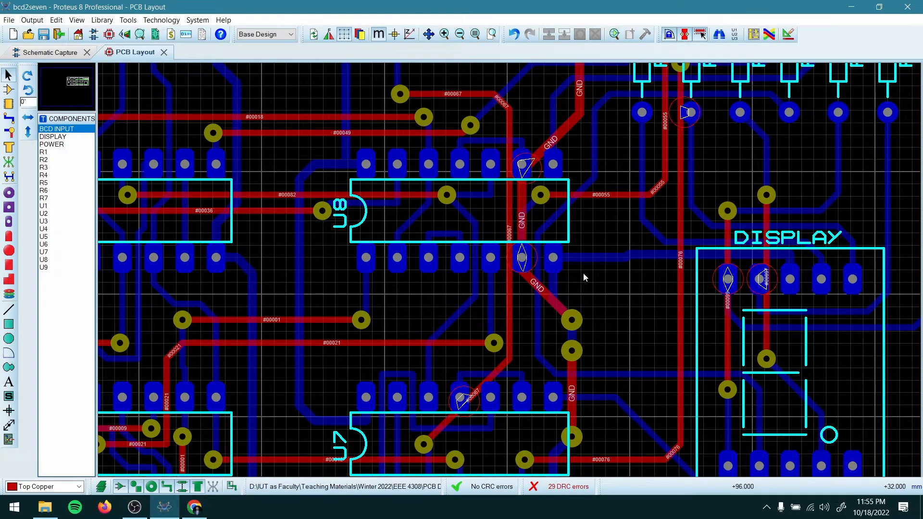
pyautogui.scroll(-1, 583, 275)
pyautogui.scroll(-1, 555, 275)
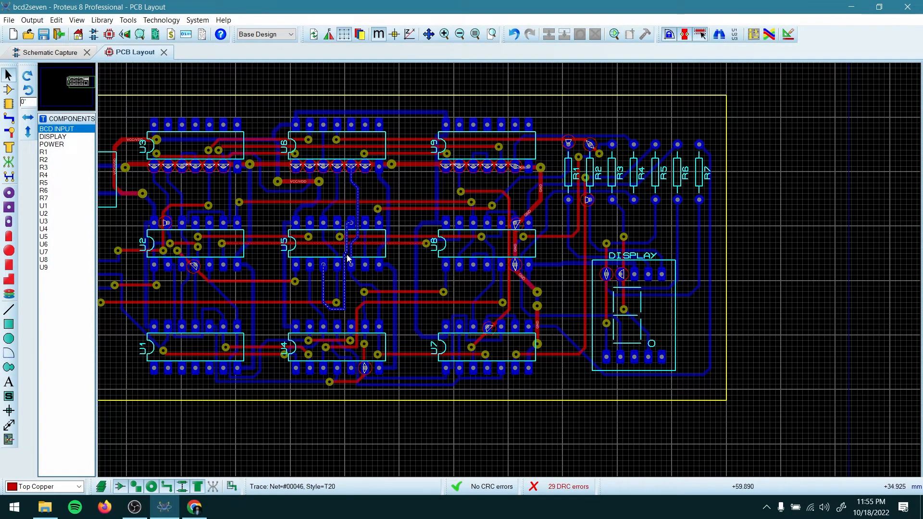
pyautogui.scroll(-1, 347, 255)
pyautogui.scroll(1, 394, 284)
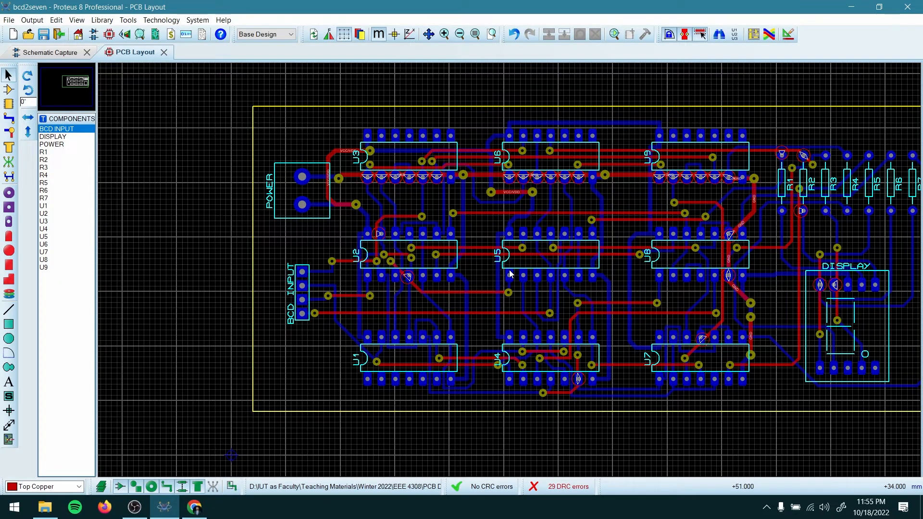
pyautogui.hotkey('ctrl', 'z')
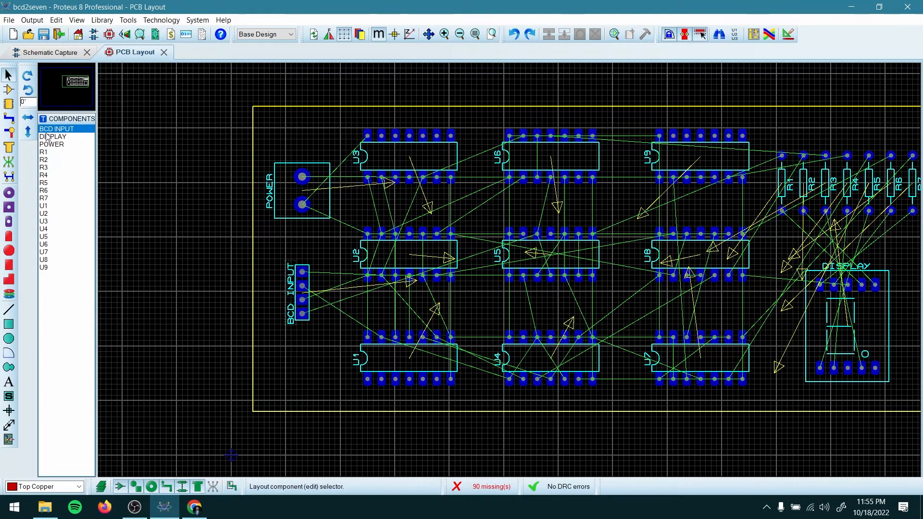
# Draw a T30 trace on Top Copper around U1, enclosing both pin rows and leaving a small gap above the chip.
pyautogui.click(10, 119)
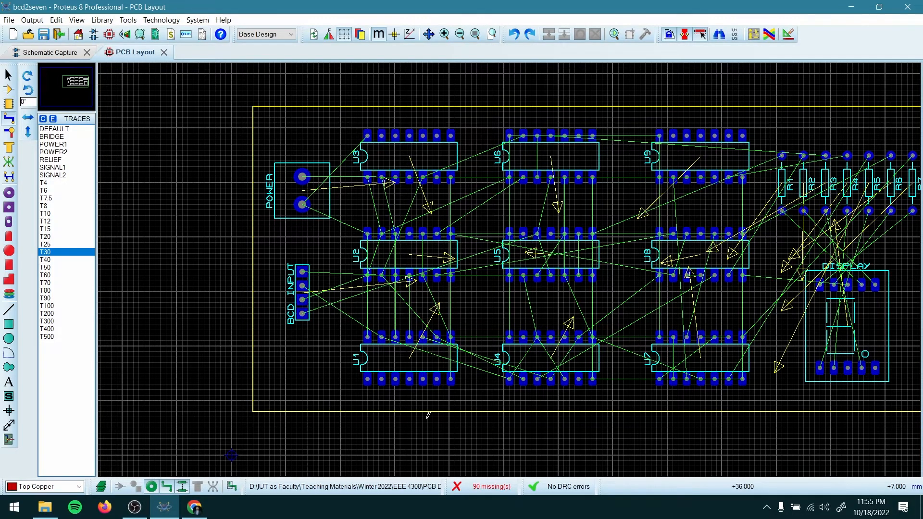
pyautogui.scroll(3, 451, 342)
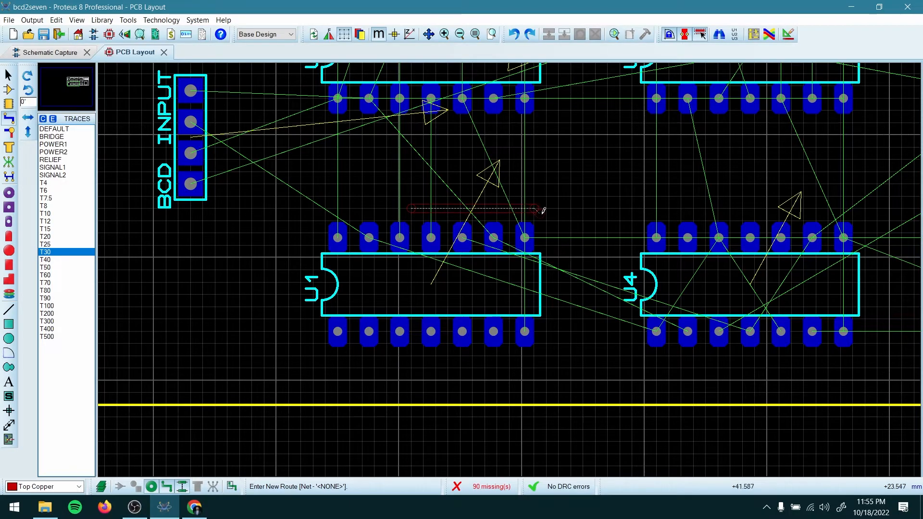
pyautogui.click(551, 210)
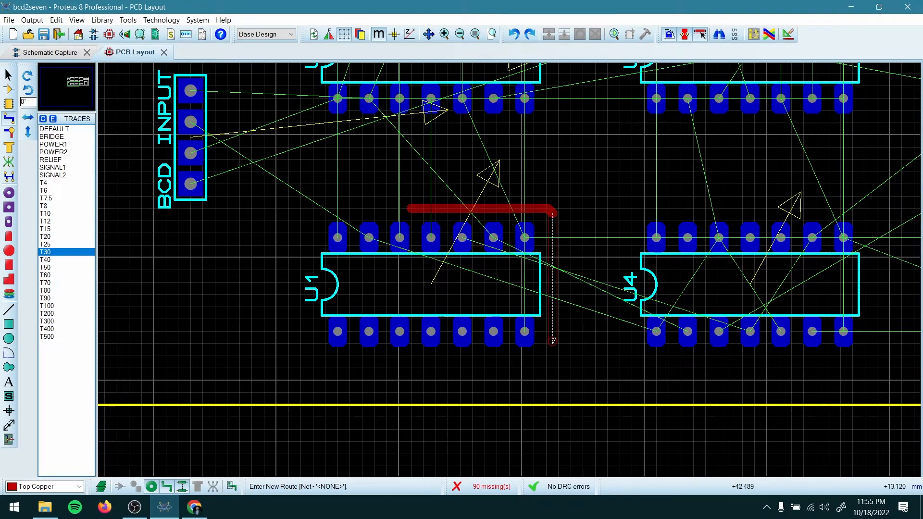
pyautogui.click(551, 349)
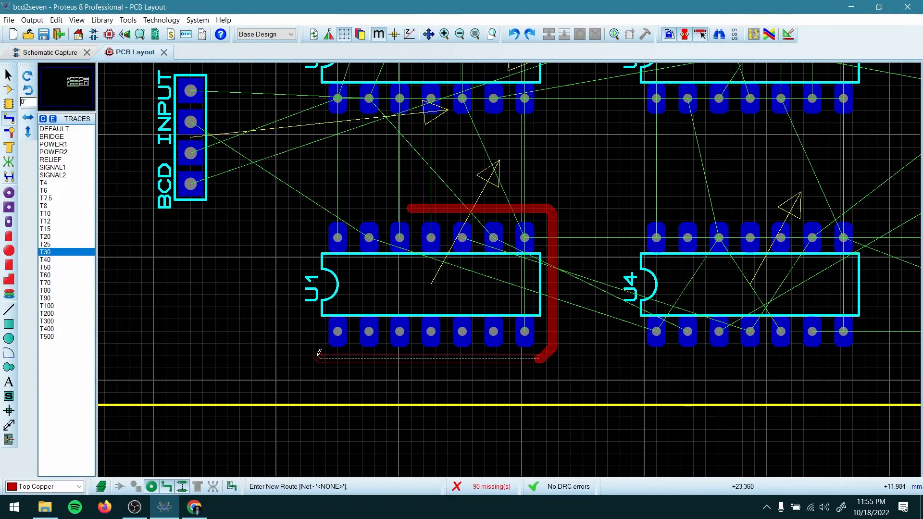
pyautogui.click(304, 334)
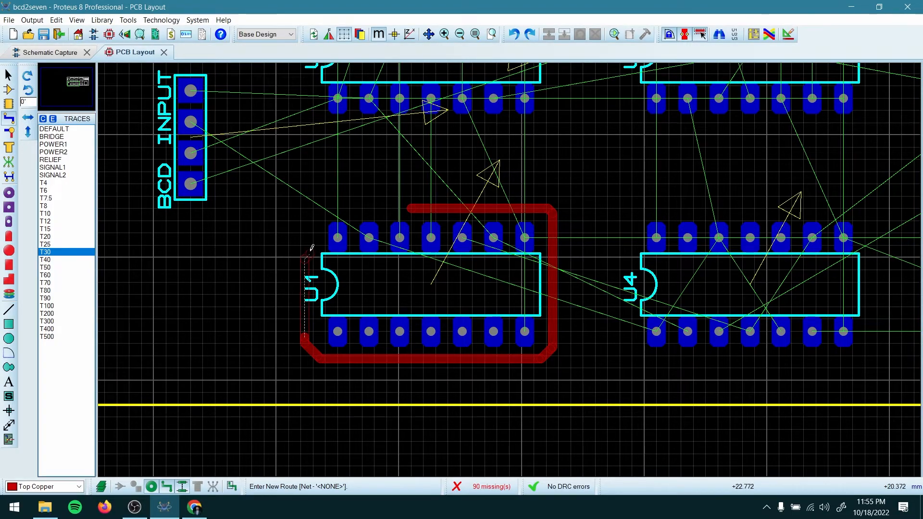
pyautogui.click(324, 207)
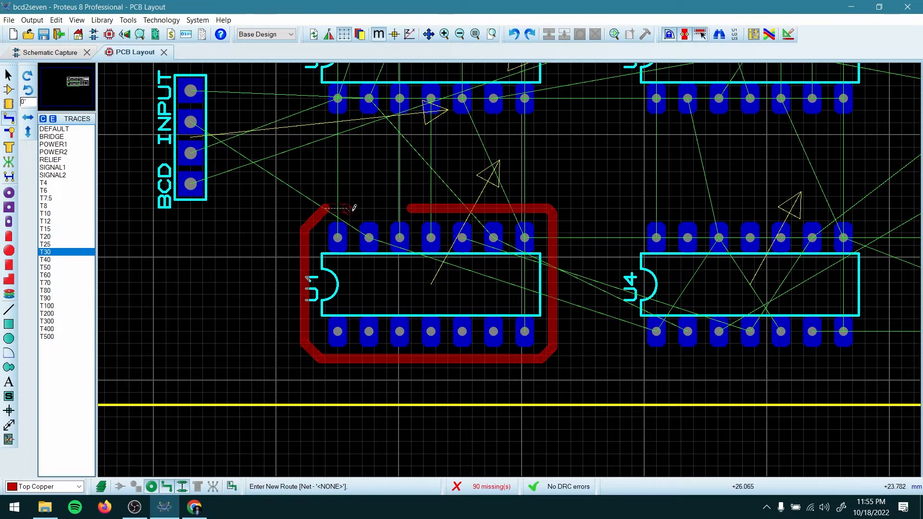
pyautogui.doubleClick(395, 207)
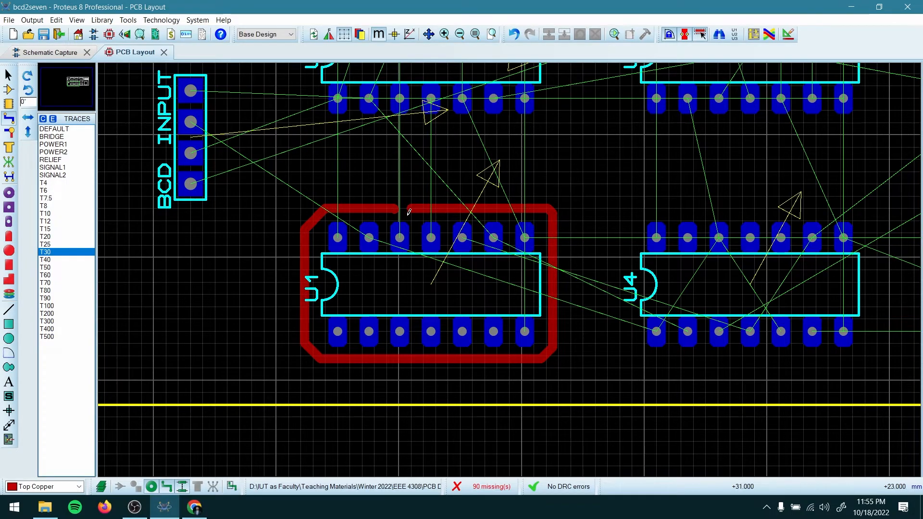
# Copy the trace surrounding U1 and place matching copies around U4, U7, U8 and U5.
pyautogui.click(8, 75)
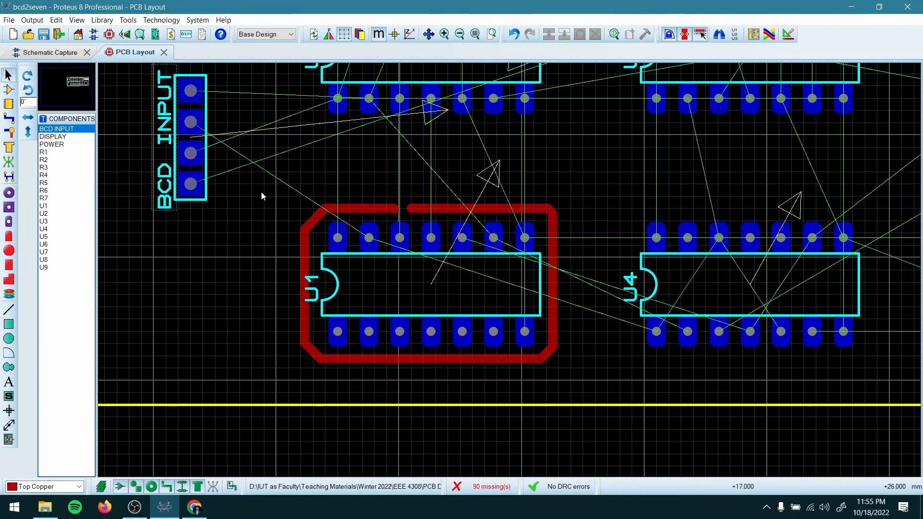
pyautogui.click(456, 208)
pyautogui.click(367, 215)
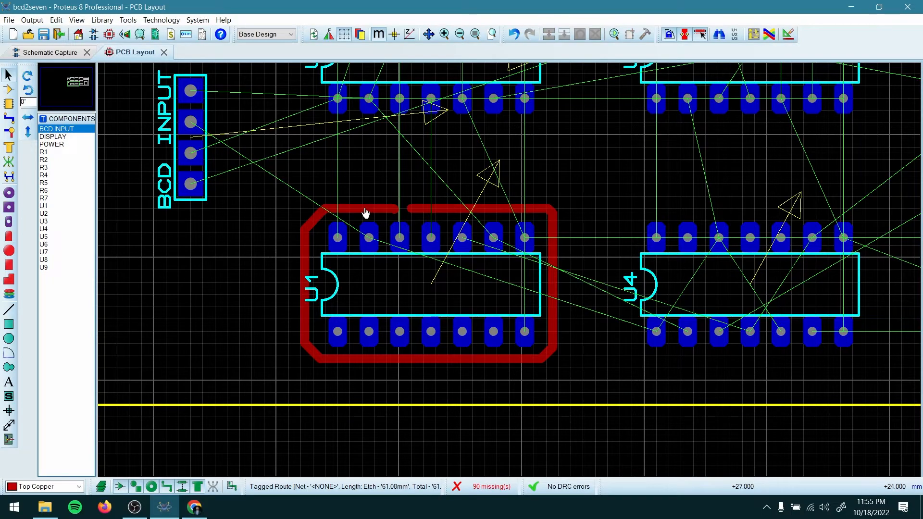
pyautogui.click(358, 206)
pyautogui.rightClick(358, 206)
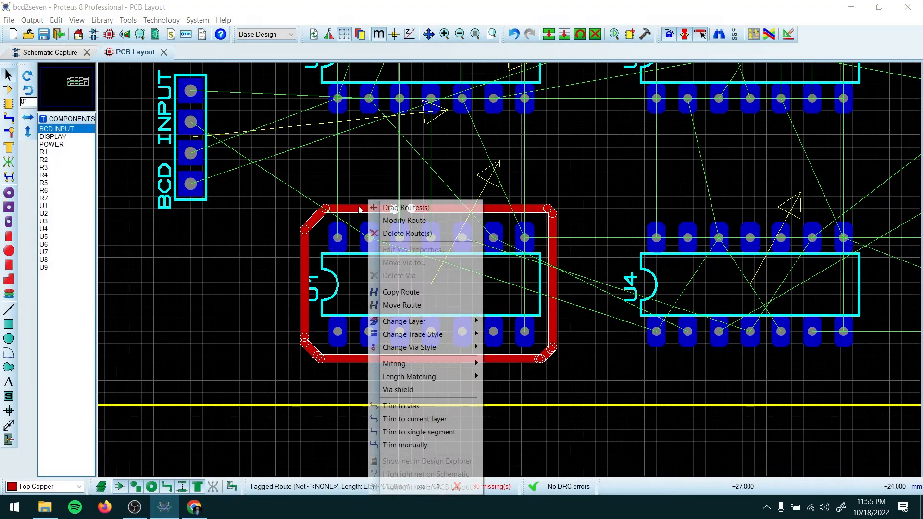
pyautogui.click(420, 292)
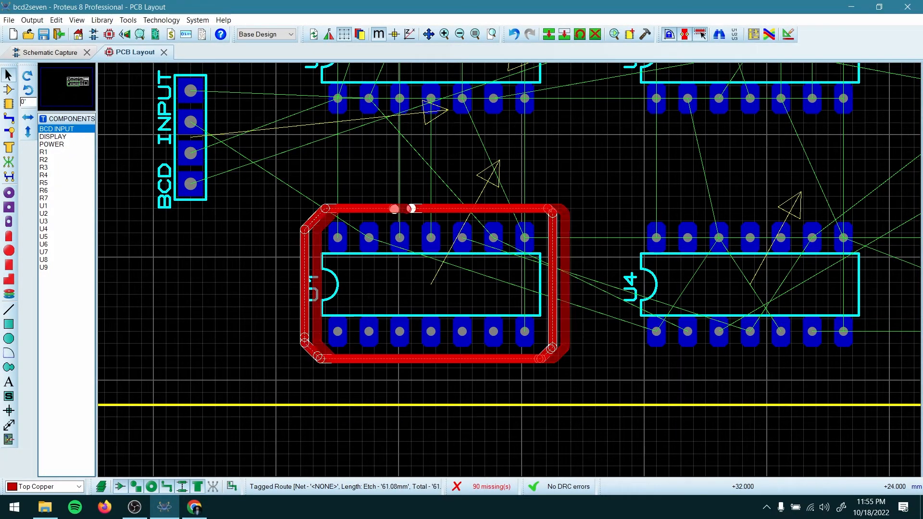
pyautogui.scroll(-2, 517, 266)
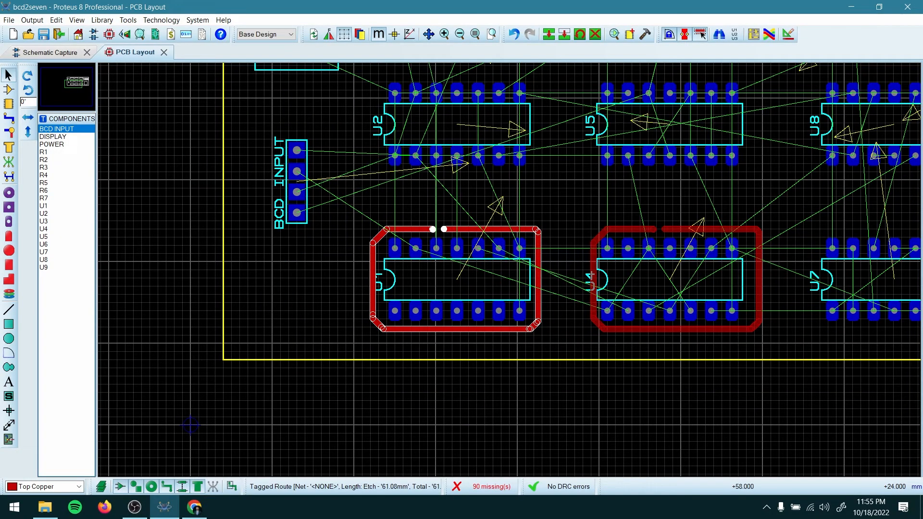
pyautogui.click(656, 229)
pyautogui.scroll(-1, 660, 242)
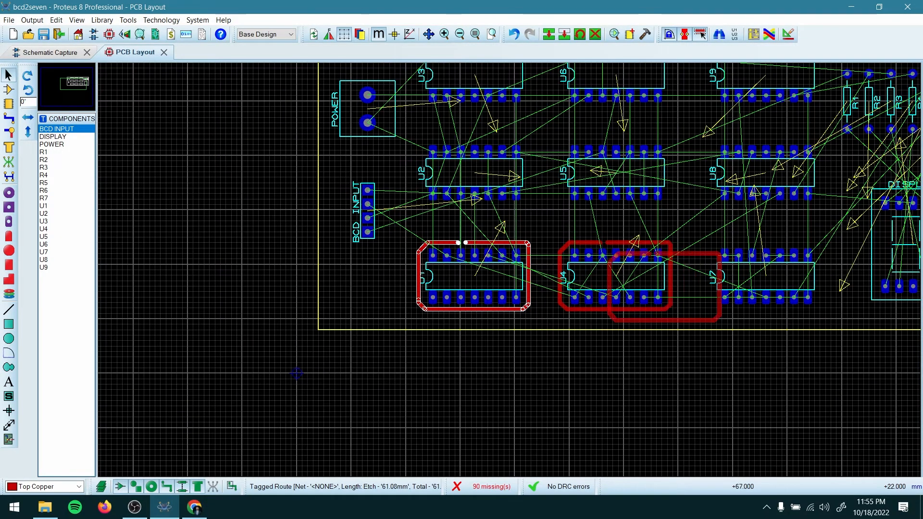
pyautogui.click(760, 242)
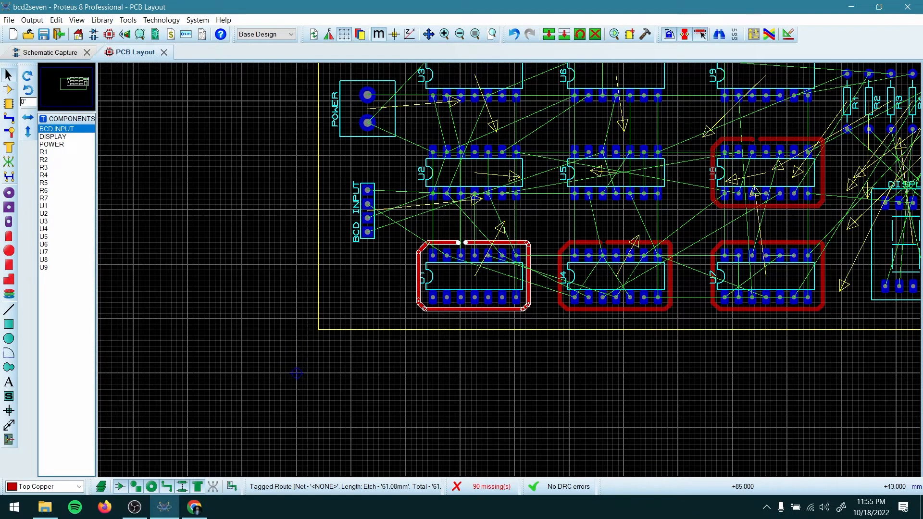
pyautogui.click(760, 139)
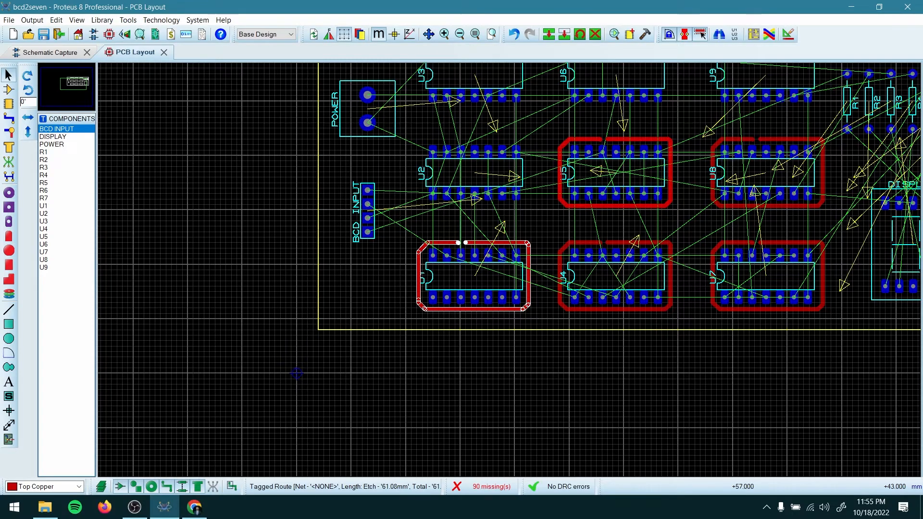
pyautogui.rightClick(607, 140)
pyautogui.scroll(2, 515, 166)
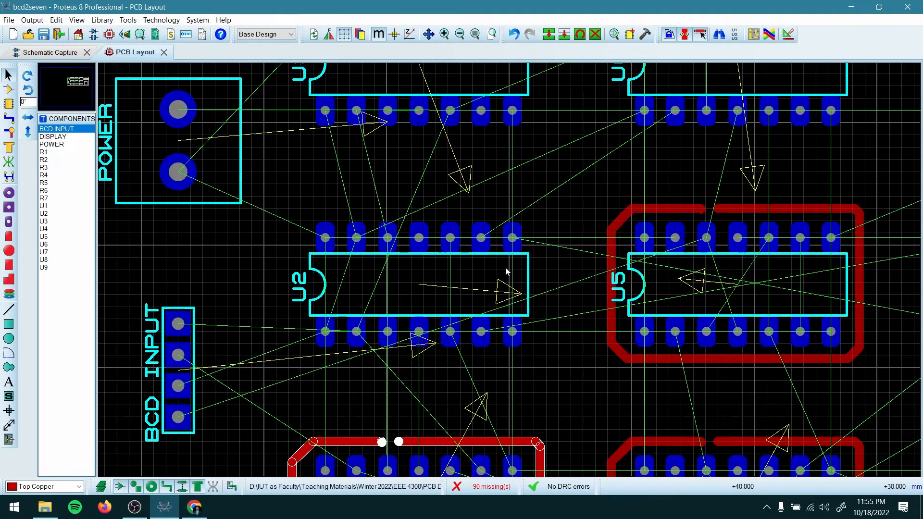
pyautogui.click(8, 118)
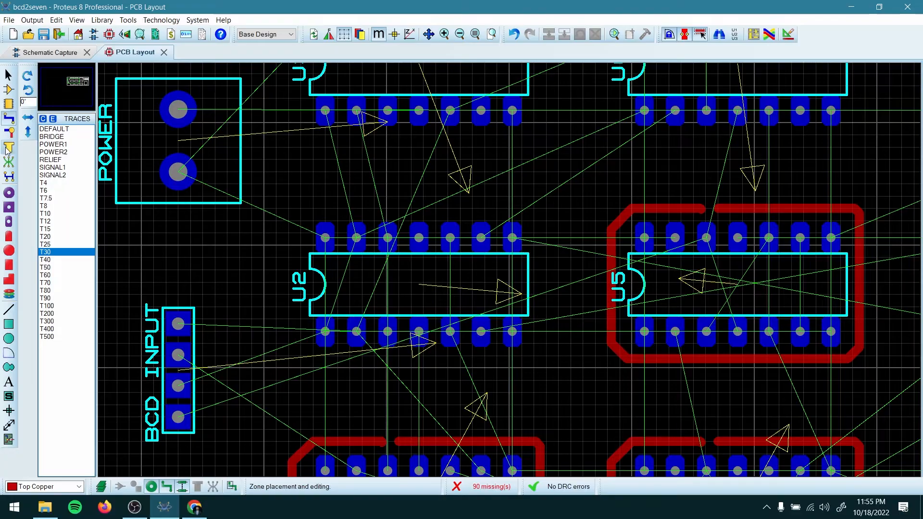
pyautogui.click(424, 208)
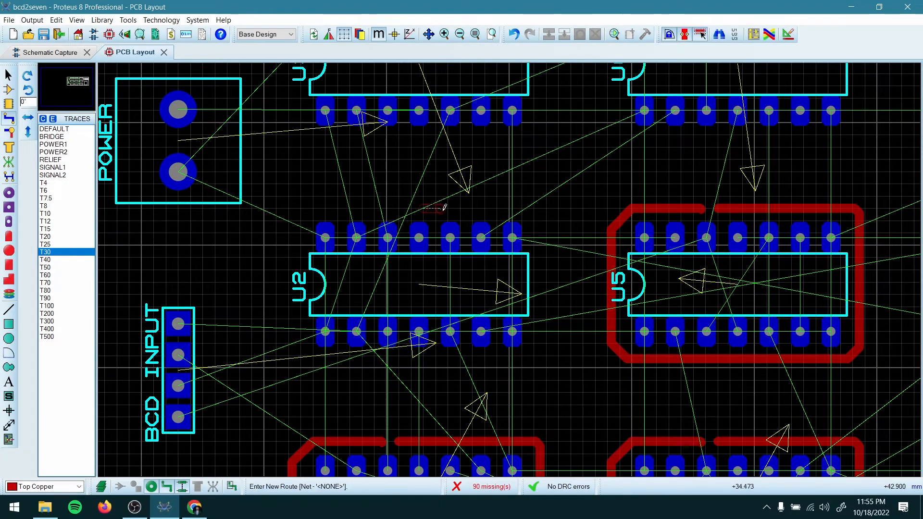
pyautogui.click(538, 217)
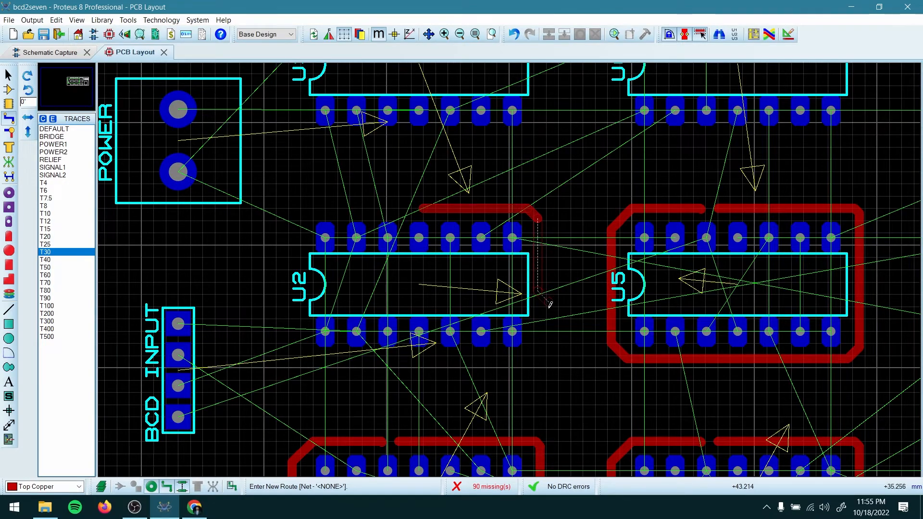
pyautogui.click(538, 355)
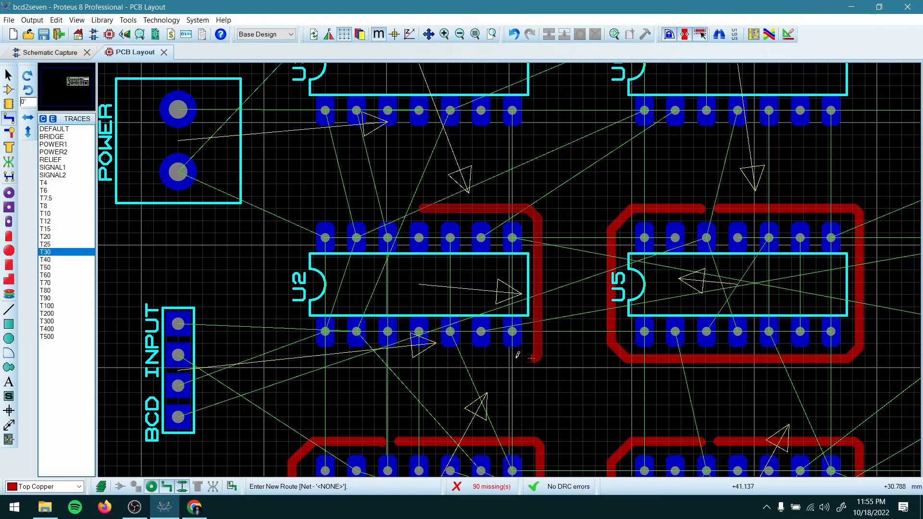
pyautogui.click(301, 356)
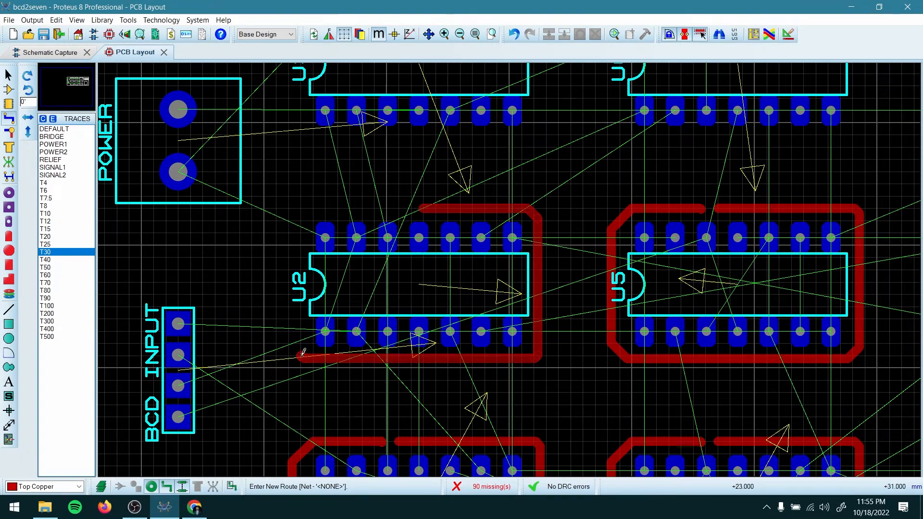
pyautogui.click(301, 209)
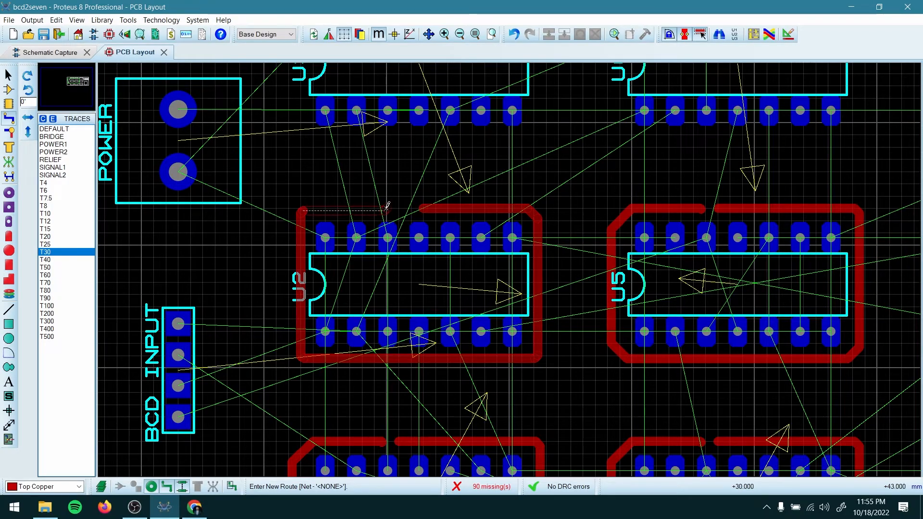
pyautogui.press('Escape')
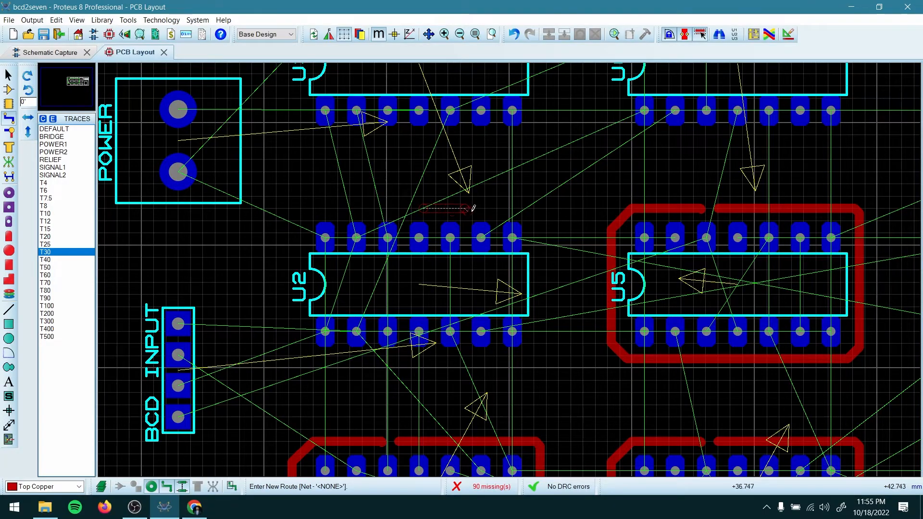
# Draw a T30 trace on Top Copper around U2, enclosing both pin rows and leaving a small gap above the chip.
pyautogui.click(541, 221)
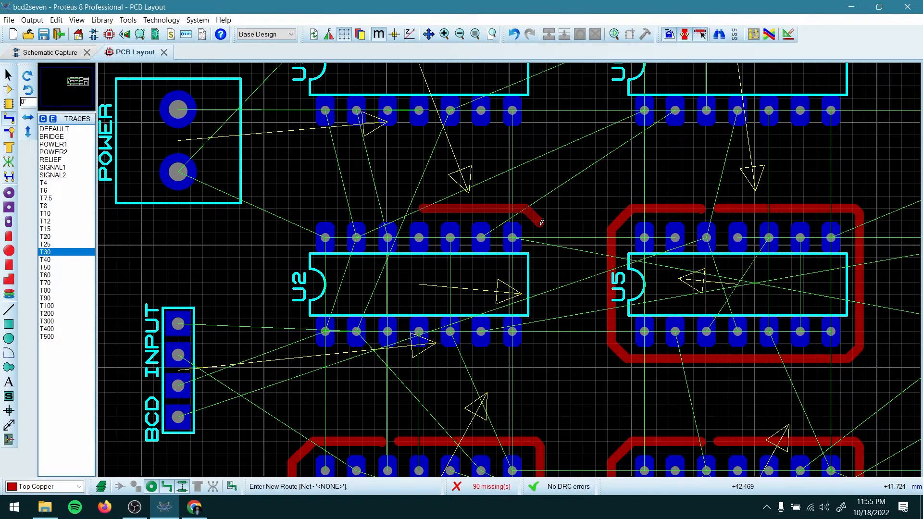
pyautogui.click(539, 349)
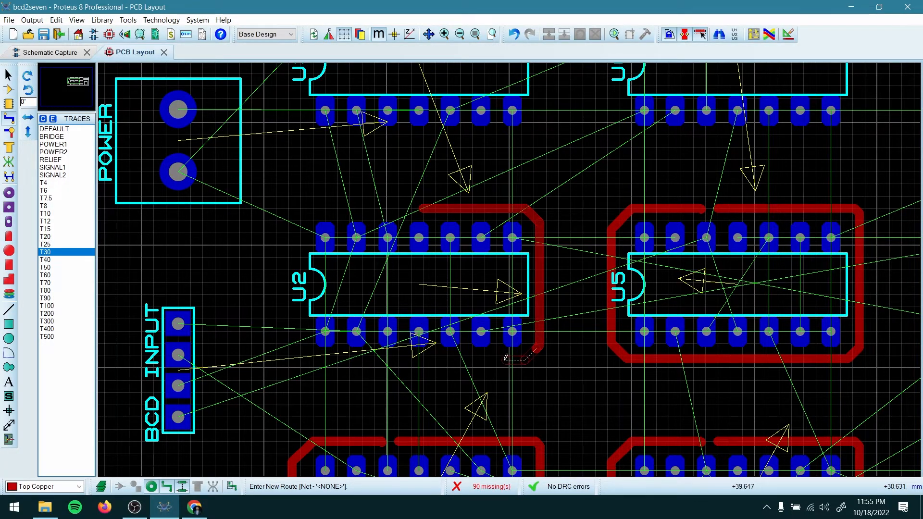
pyautogui.click(301, 358)
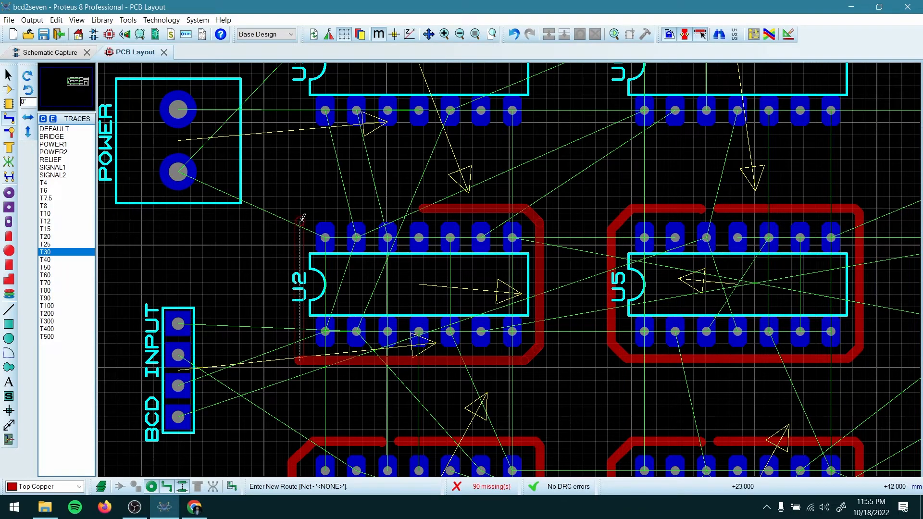
pyautogui.click(314, 210)
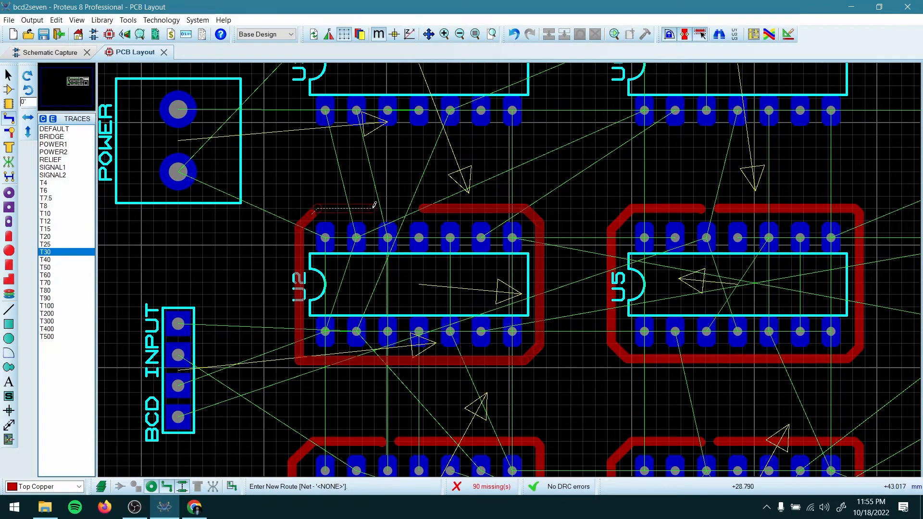
pyautogui.doubleClick(406, 205)
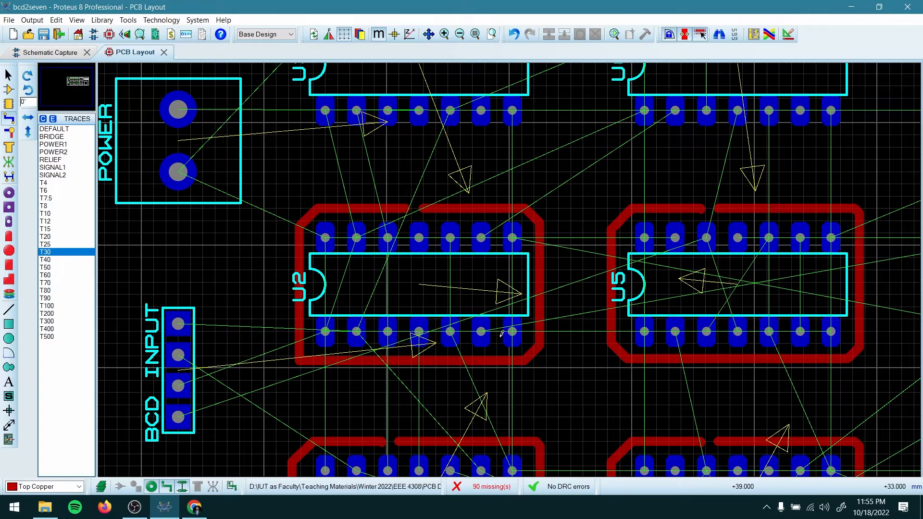
pyautogui.scroll(-1, 500, 365)
pyautogui.scroll(1, 510, 250)
pyautogui.press('Escape')
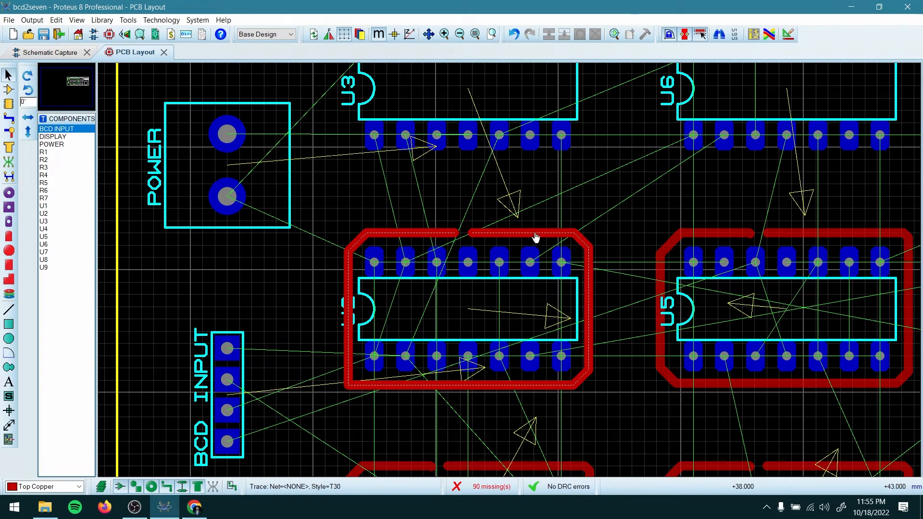
# Copy the trace surrounding U2 and place matching copies around U3, U6 and U9.
pyautogui.click(535, 233)
pyautogui.rightClick(535, 233)
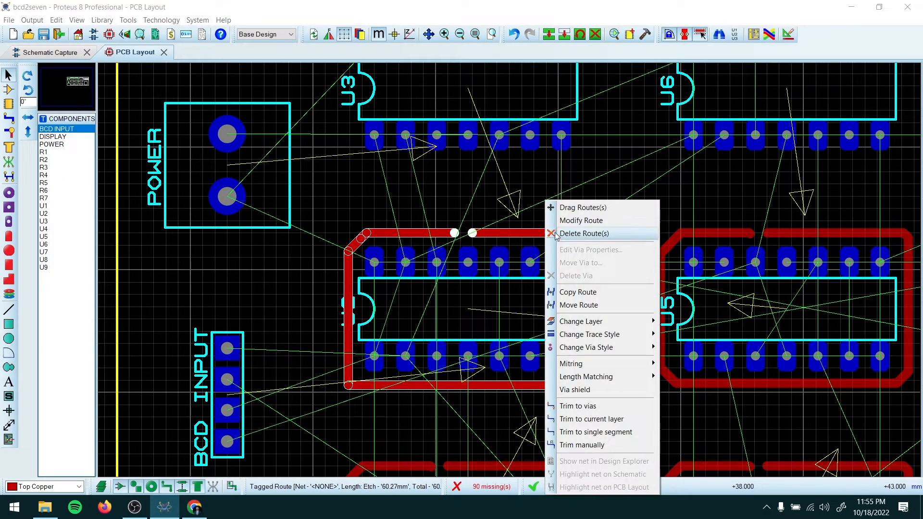
pyautogui.click(585, 295)
pyautogui.scroll(-2, 464, 228)
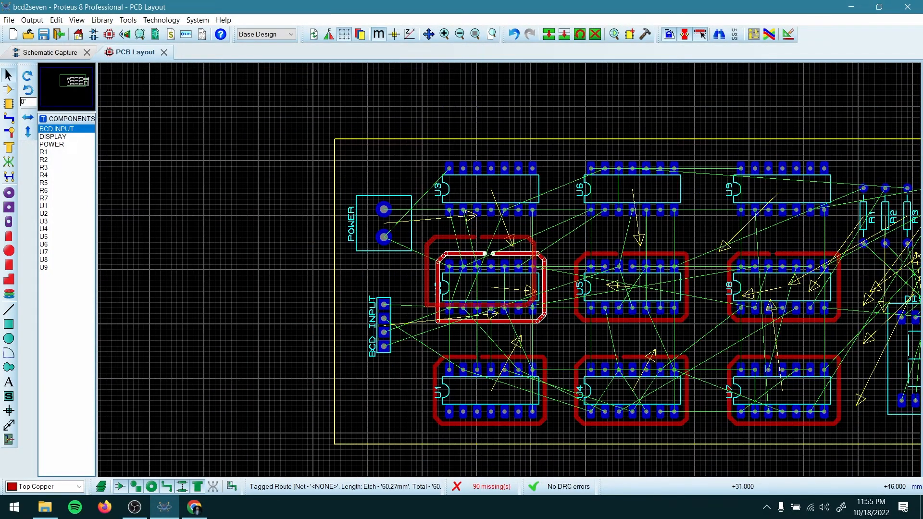
pyautogui.scroll(1, 491, 209)
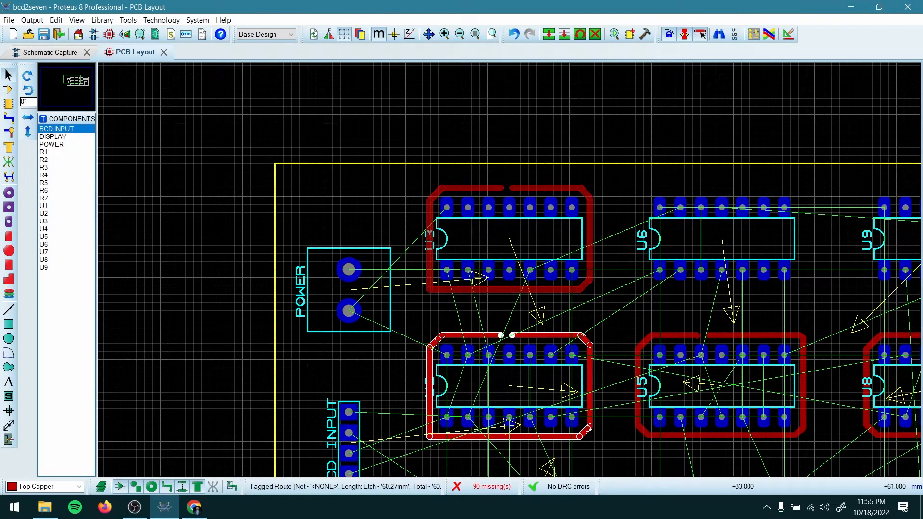
pyautogui.click(511, 188)
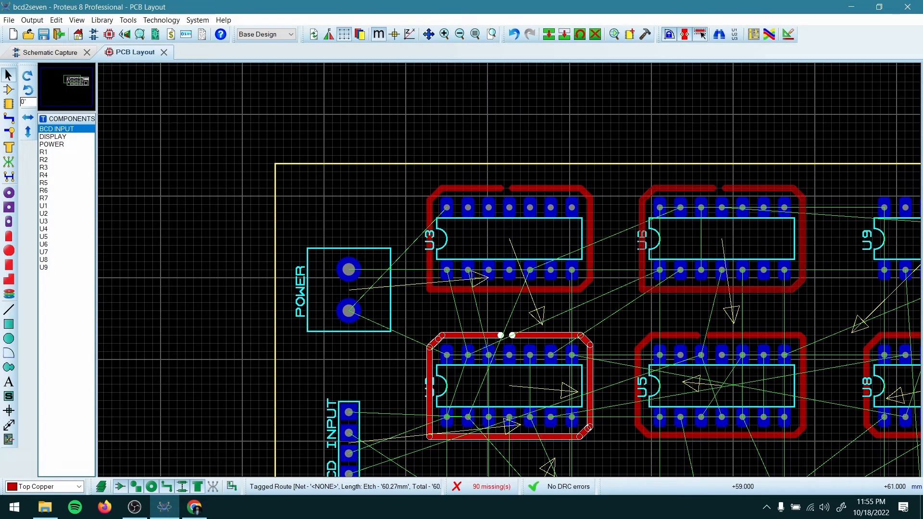
pyautogui.scroll(-1, 509, 268)
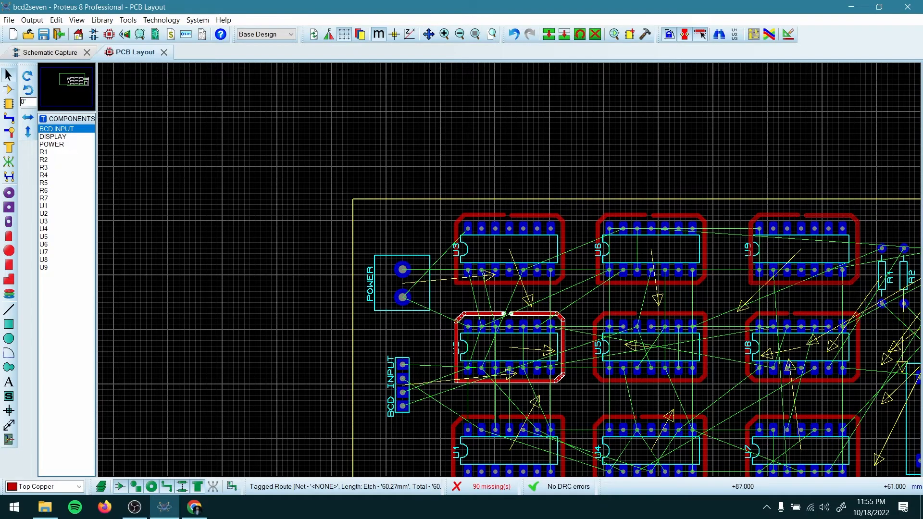
pyautogui.click(801, 215)
pyautogui.scroll(-1, 750, 272)
pyautogui.scroll(1, 663, 303)
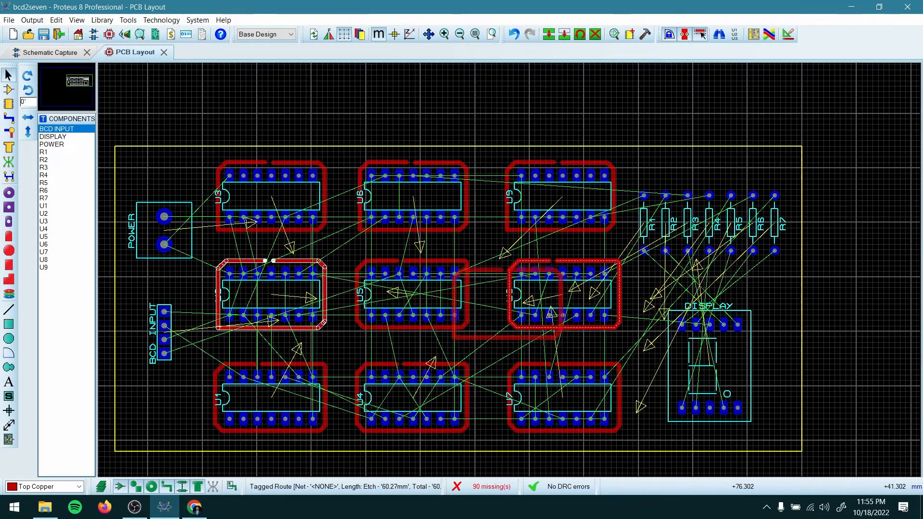
pyautogui.rightClick(520, 286)
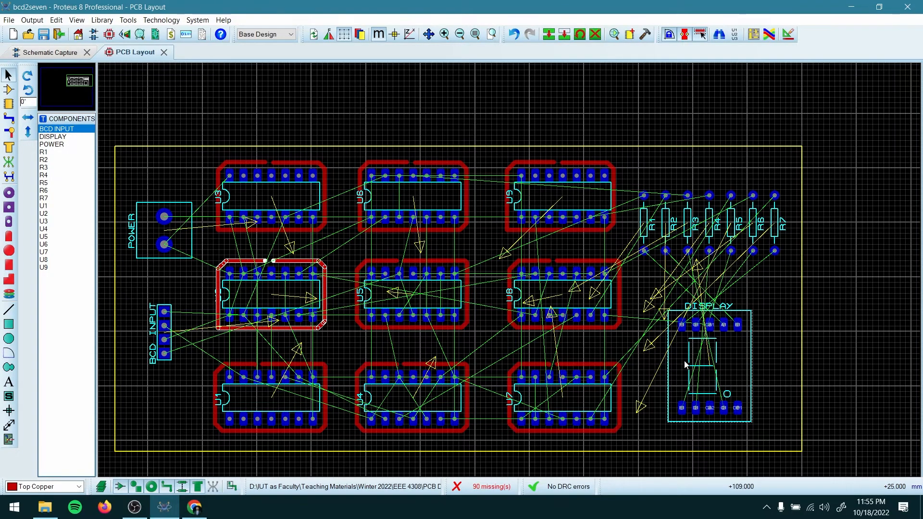
# Draw a T30 trace on Top Copper around the DISPLAY outline, starting and ending near its upper-left corner.
pyautogui.scroll(1, 682, 332)
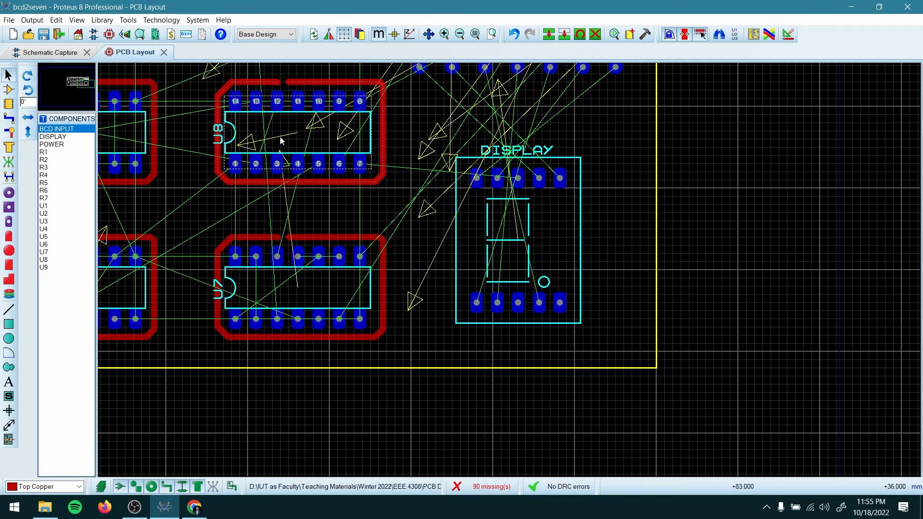
pyautogui.click(11, 119)
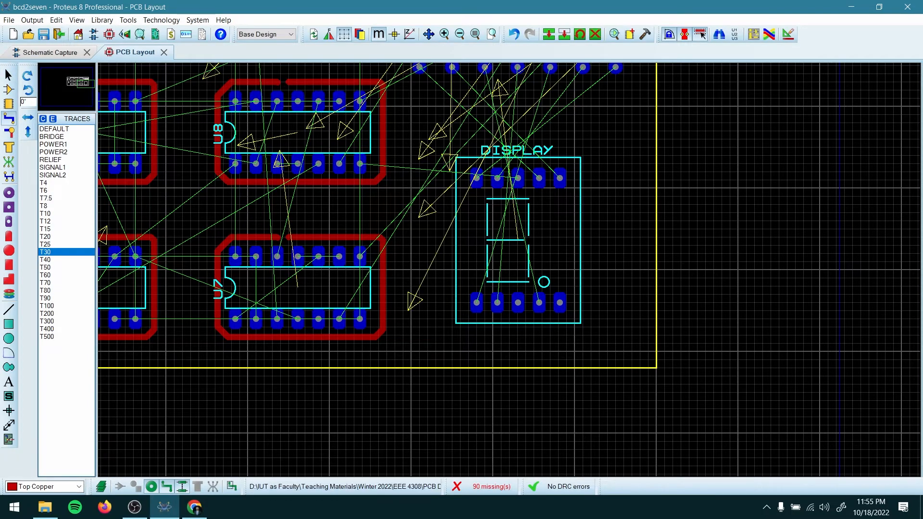
pyautogui.click(452, 160)
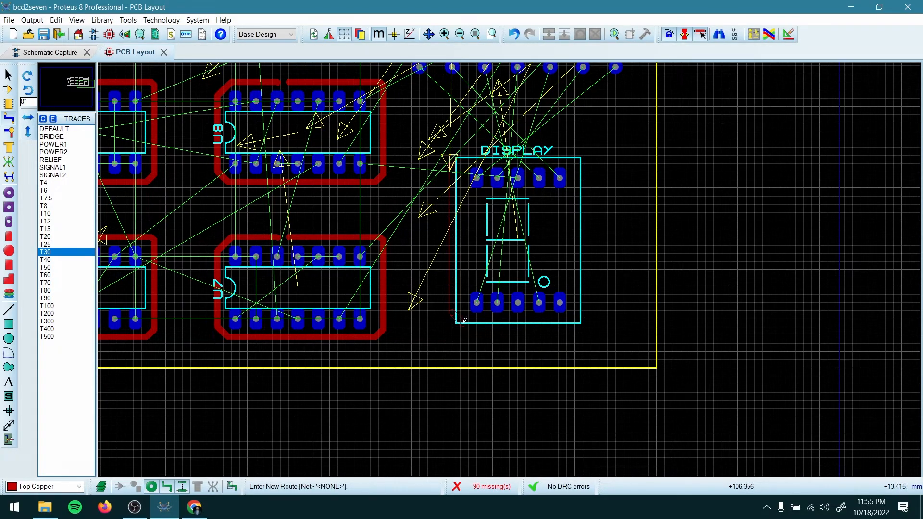
pyautogui.click(463, 323)
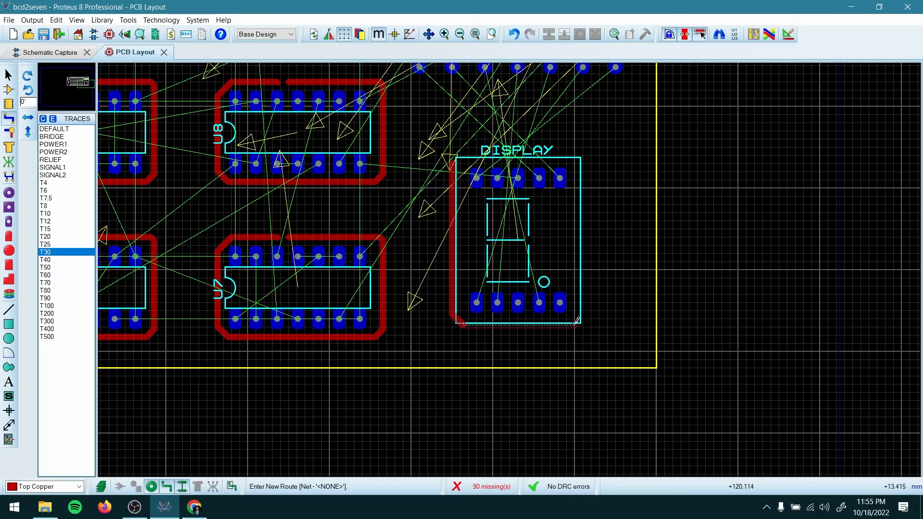
pyautogui.click(578, 321)
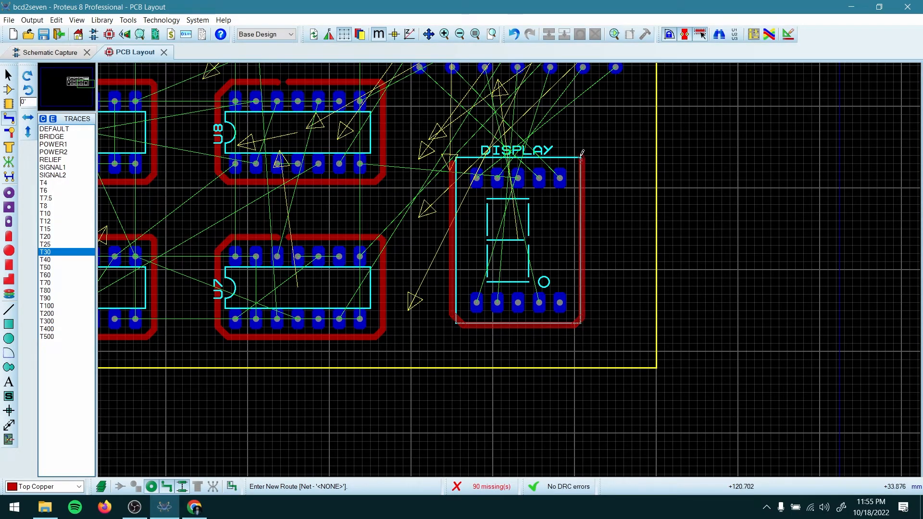
pyautogui.click(457, 151)
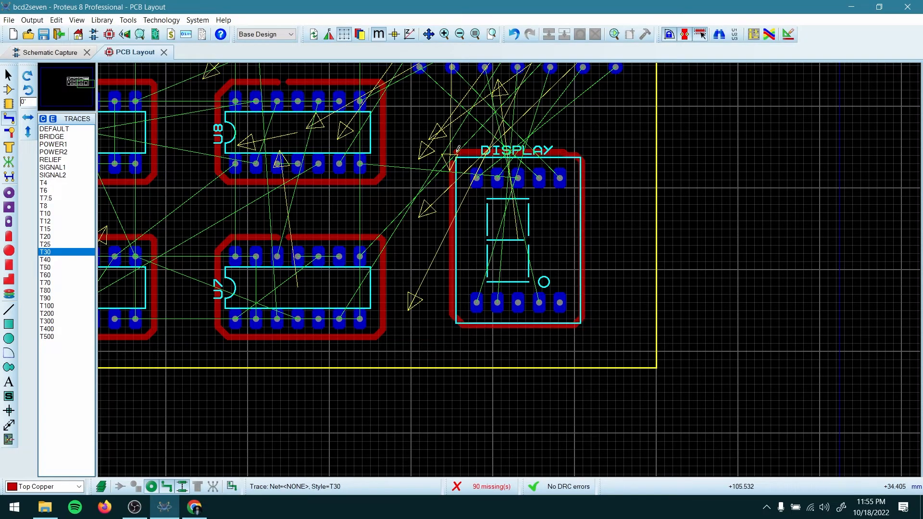
# Examine the traces around the chips and display in the 3D Visualizer with the component models shown.
pyautogui.scroll(-2, 534, 170)
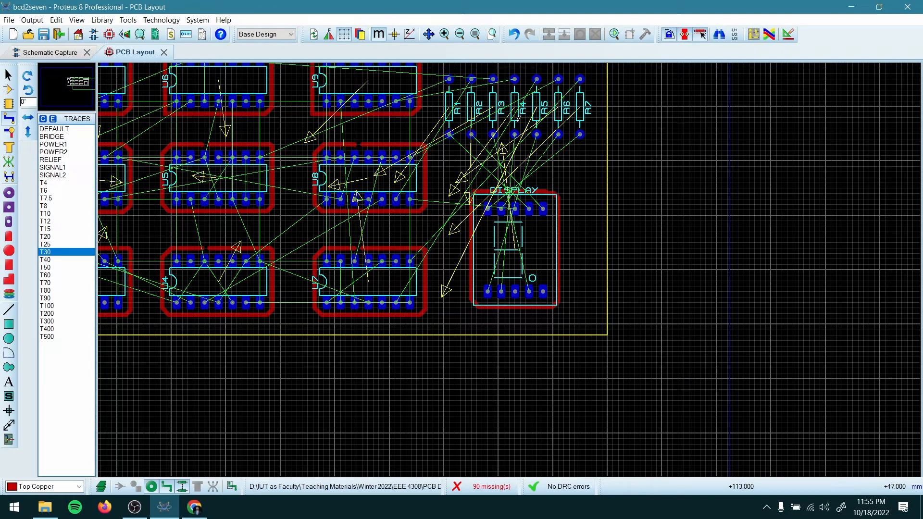
pyautogui.scroll(1, 467, 112)
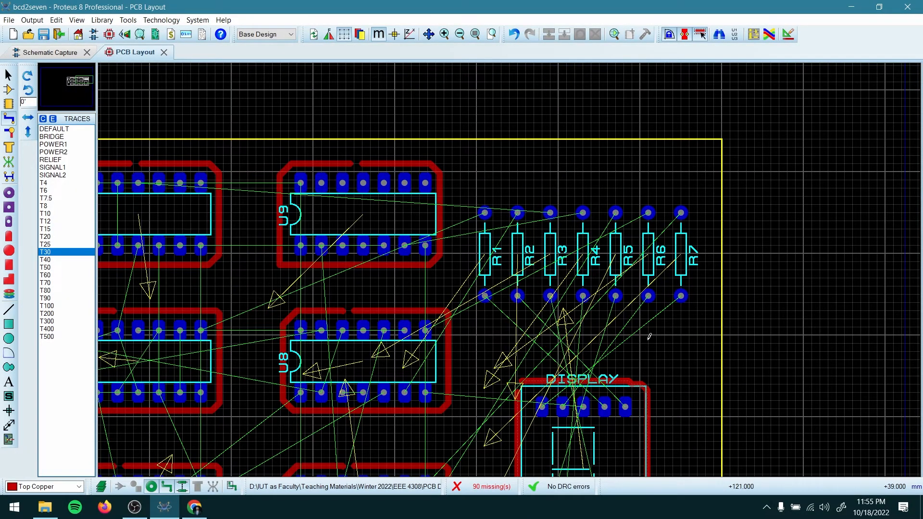
pyautogui.scroll(-1, 649, 336)
pyautogui.scroll(1, 601, 320)
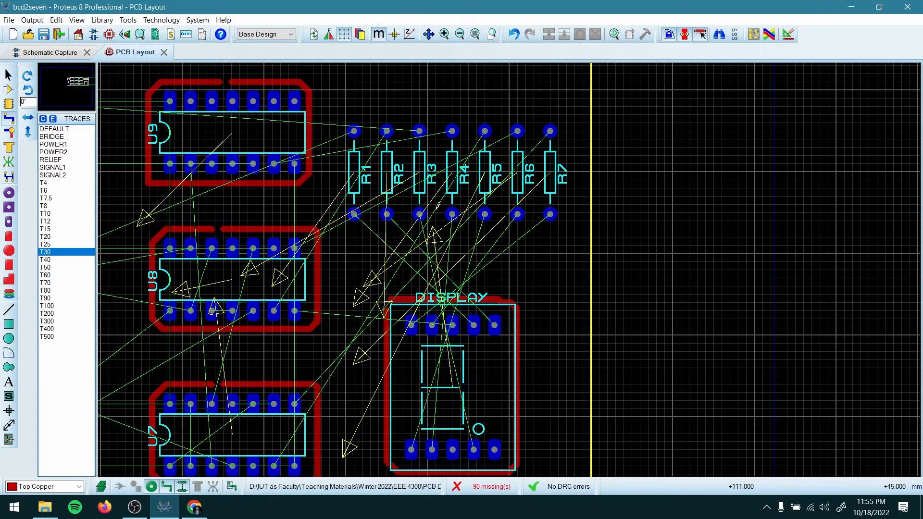
pyautogui.scroll(1, 429, 194)
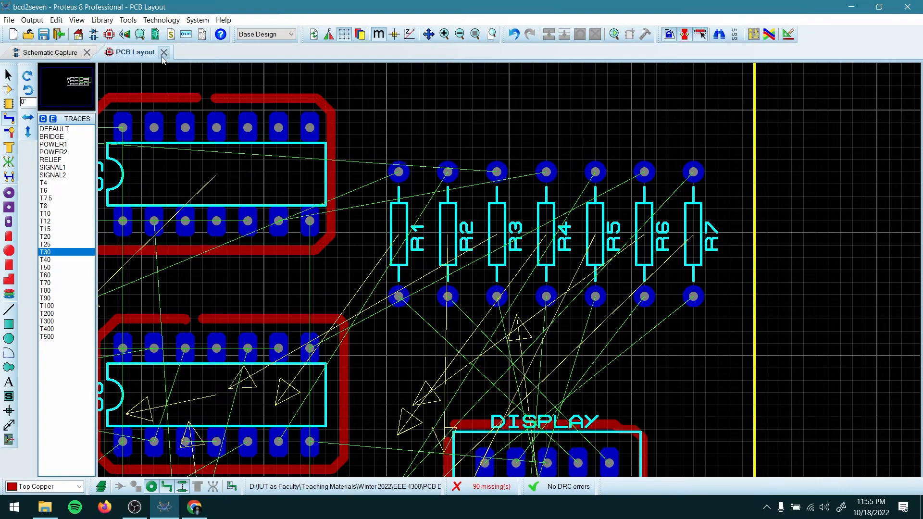
pyautogui.click(126, 37)
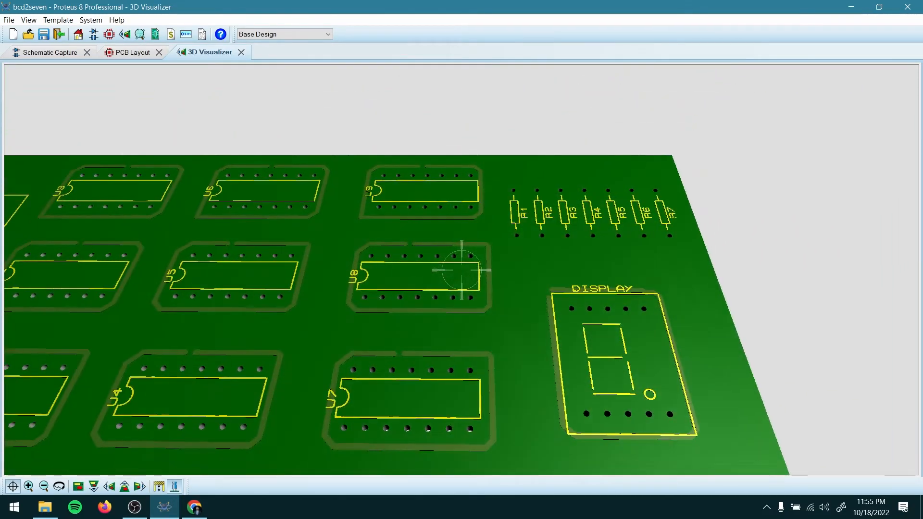
pyautogui.rightClick(461, 270)
pyautogui.click(175, 487)
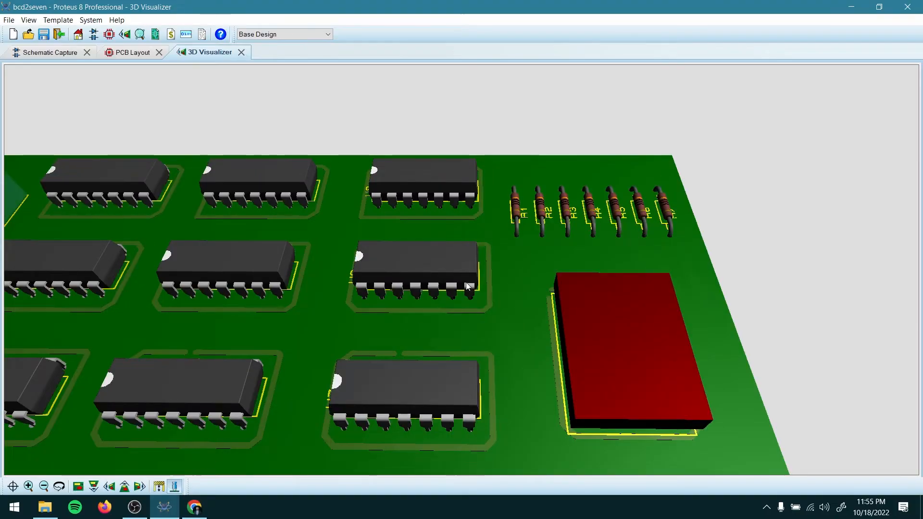
pyautogui.click(549, 254)
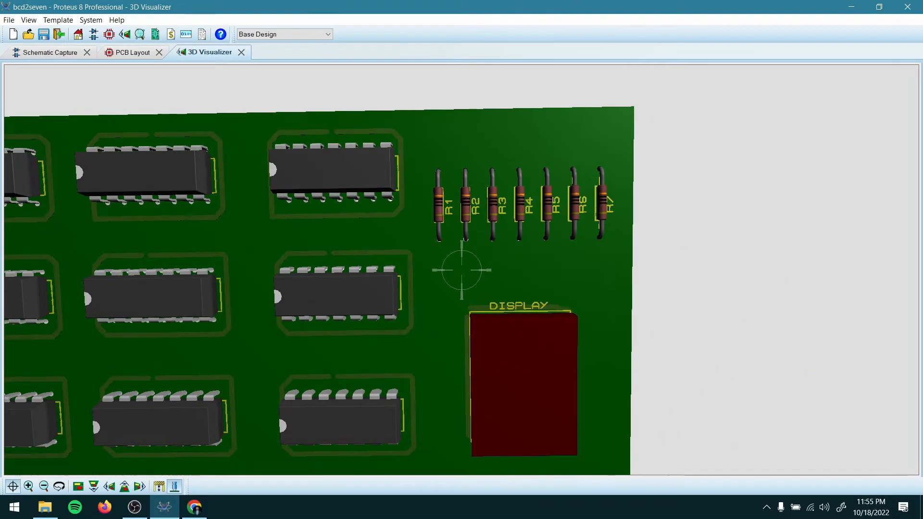
pyautogui.rightClick(462, 270)
pyautogui.scroll(-1, 462, 250)
pyautogui.scroll(2, 464, 249)
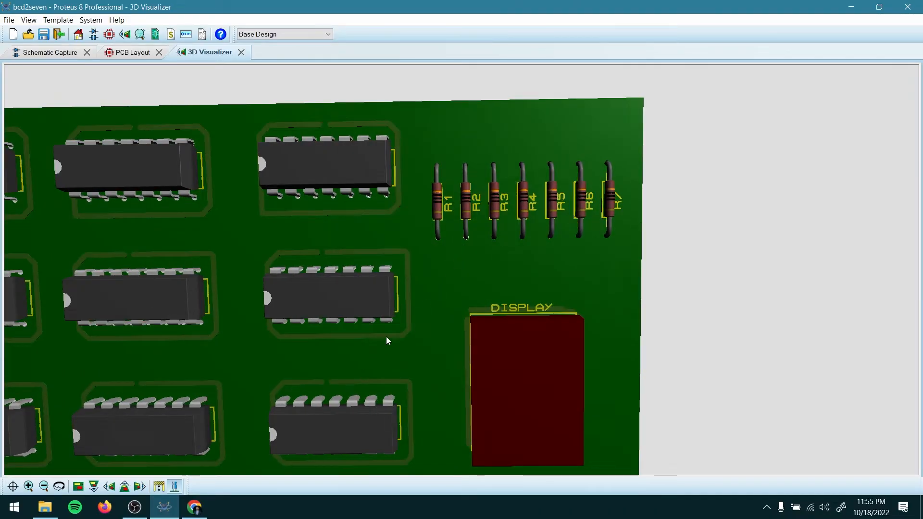
pyautogui.click(242, 57)
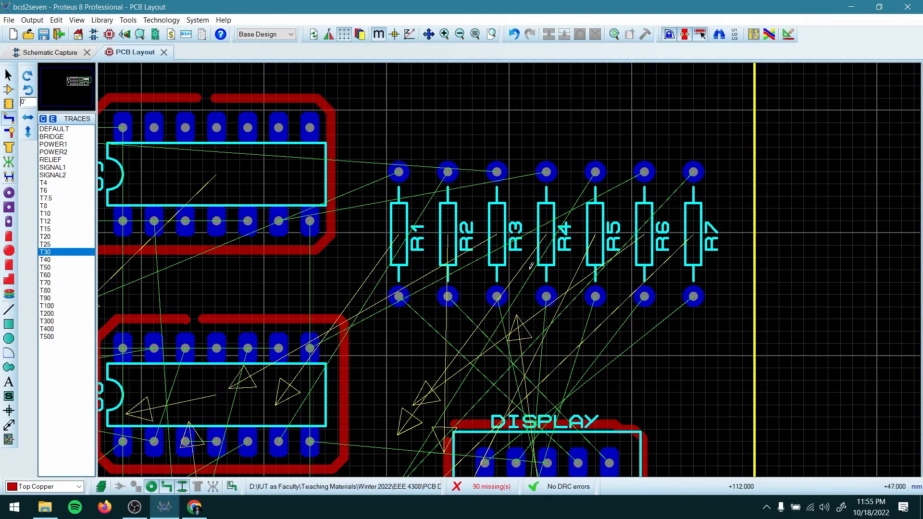
# Draw a T30 trace on Top Copper around resistors R1 to R7, leaving a small gap at the upper-left corner.
pyautogui.click(374, 161)
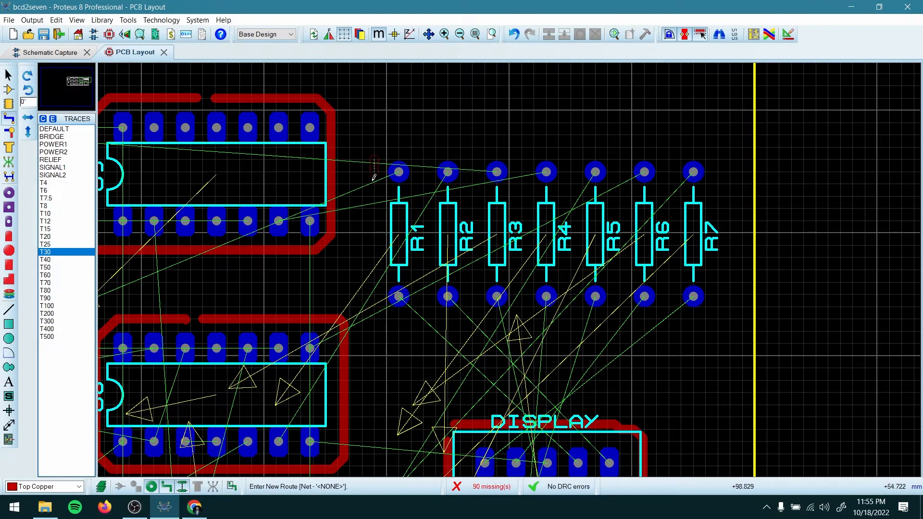
pyautogui.click(376, 315)
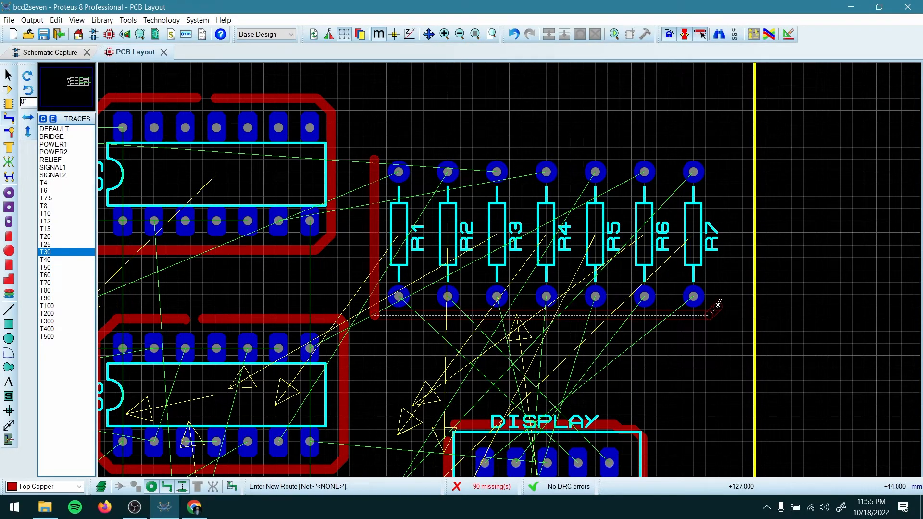
pyautogui.click(718, 302)
pyautogui.click(702, 147)
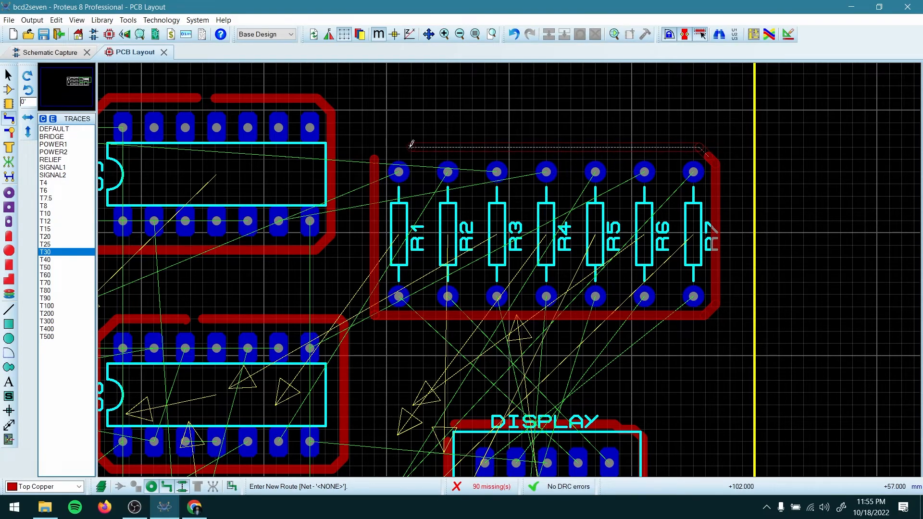
pyautogui.click(387, 149)
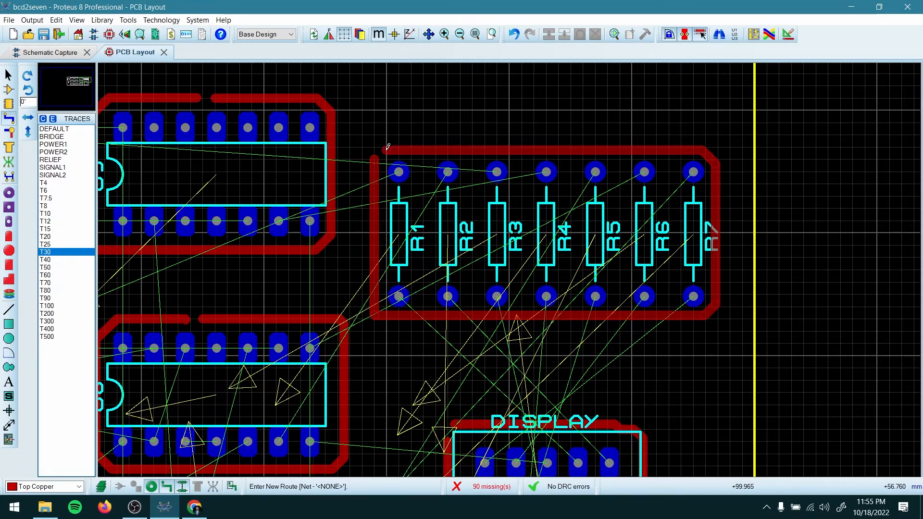
pyautogui.rightClick(386, 149)
# Draw a T30 trace on Top Copper around the POWER connector outline, starting and ending near its upper-left corner.
pyautogui.scroll(-4, 443, 283)
pyautogui.scroll(4, 444, 280)
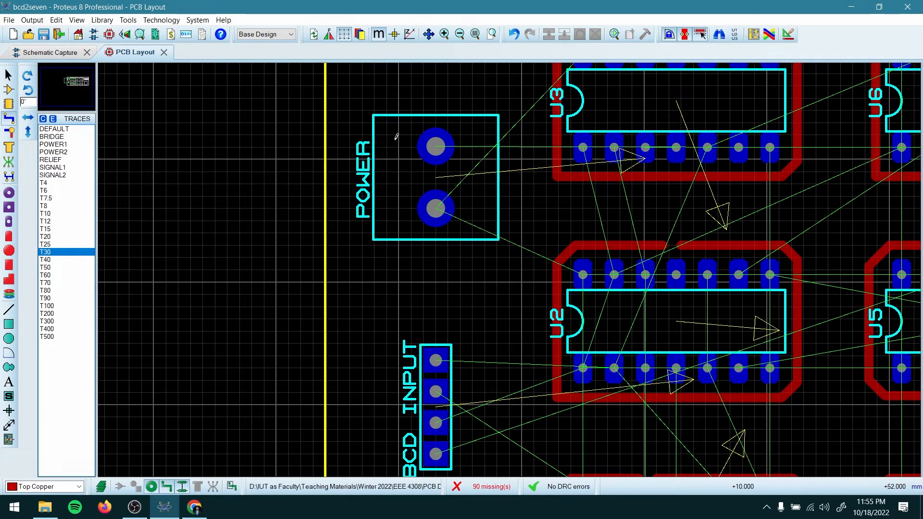
pyautogui.click(375, 122)
pyautogui.click(375, 239)
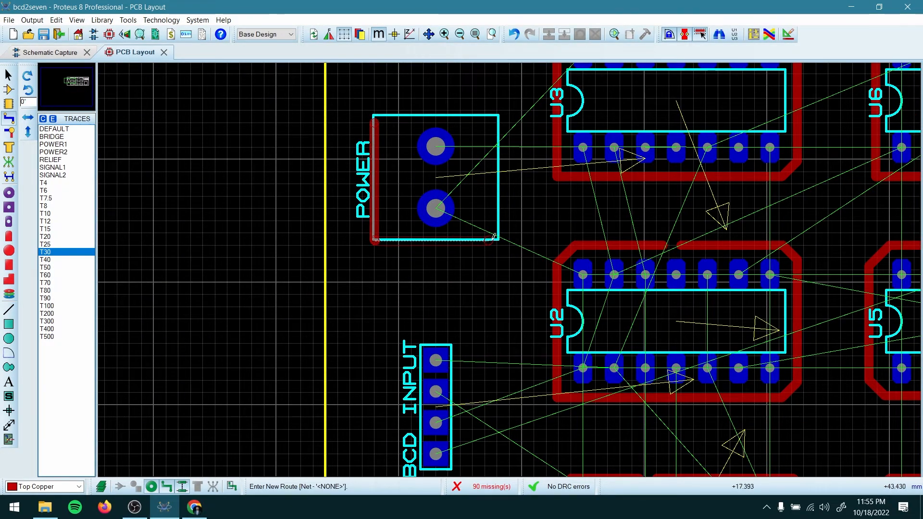
pyautogui.click(496, 239)
pyautogui.click(497, 115)
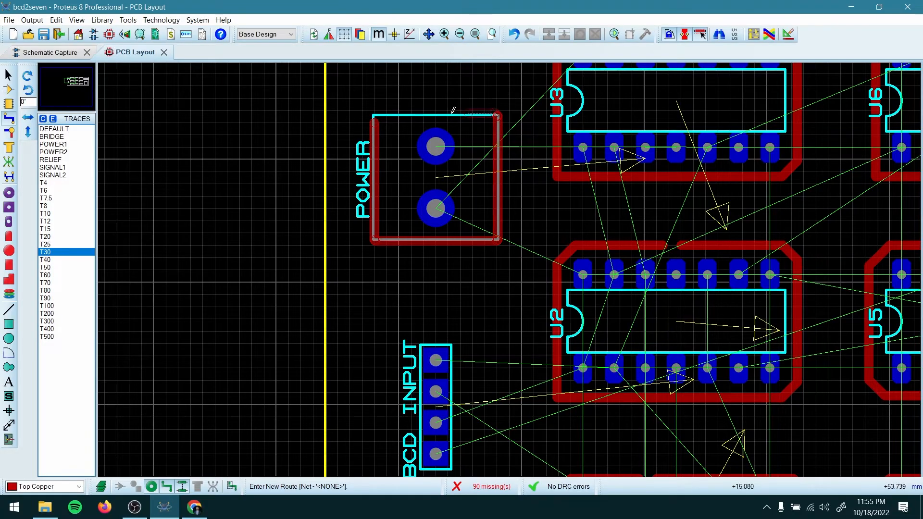
pyautogui.click(376, 116)
# Draw a T30 trace on Top Copper around the BCD INPUT connector and its label, leaving a small gap at the upper-left corner.
pyautogui.scroll(-1, 447, 332)
pyautogui.scroll(1, 448, 331)
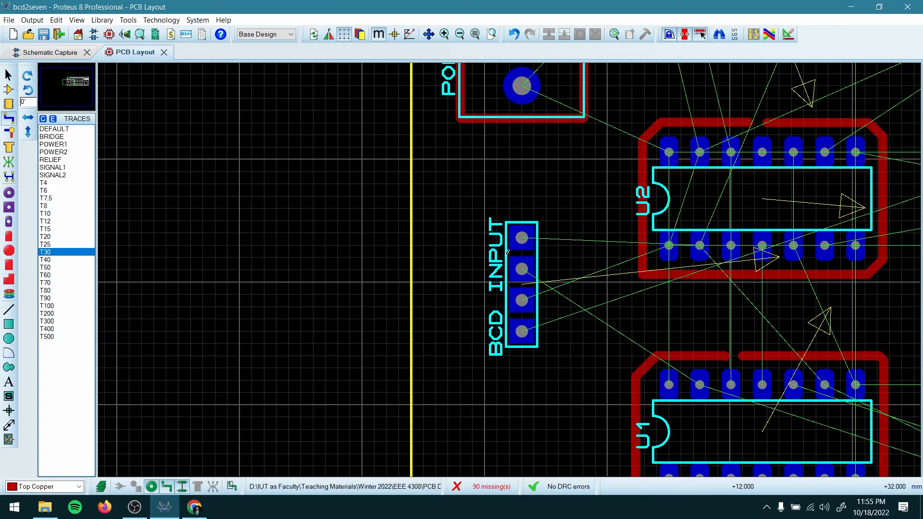
pyautogui.click(495, 220)
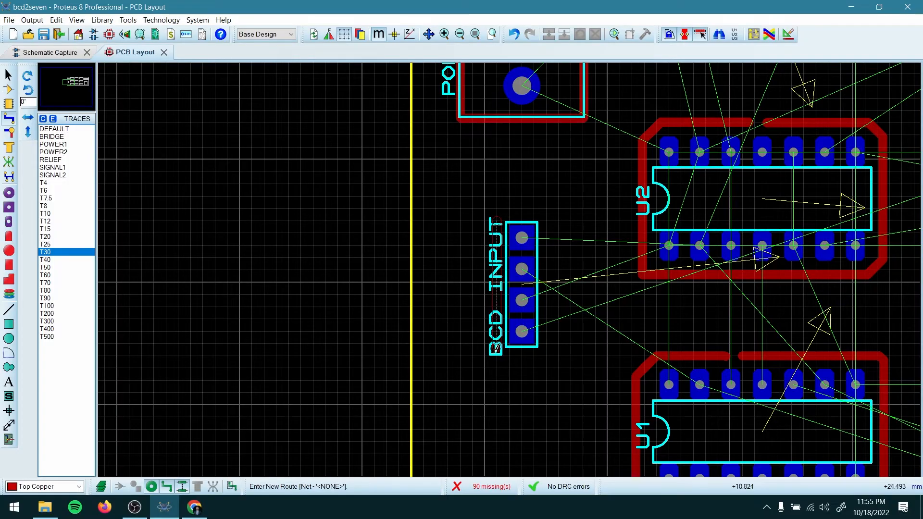
pyautogui.click(497, 361)
pyautogui.click(551, 358)
pyautogui.click(548, 204)
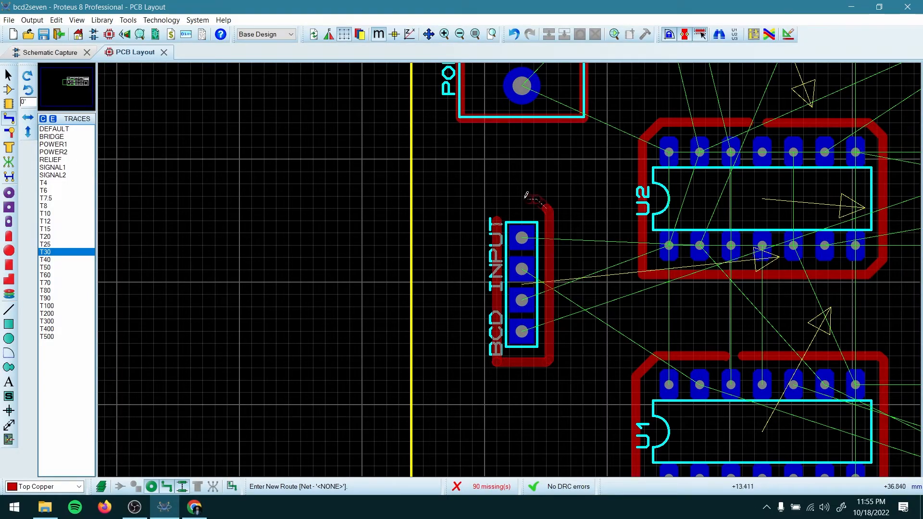
pyautogui.click(496, 207)
pyautogui.rightClick(496, 208)
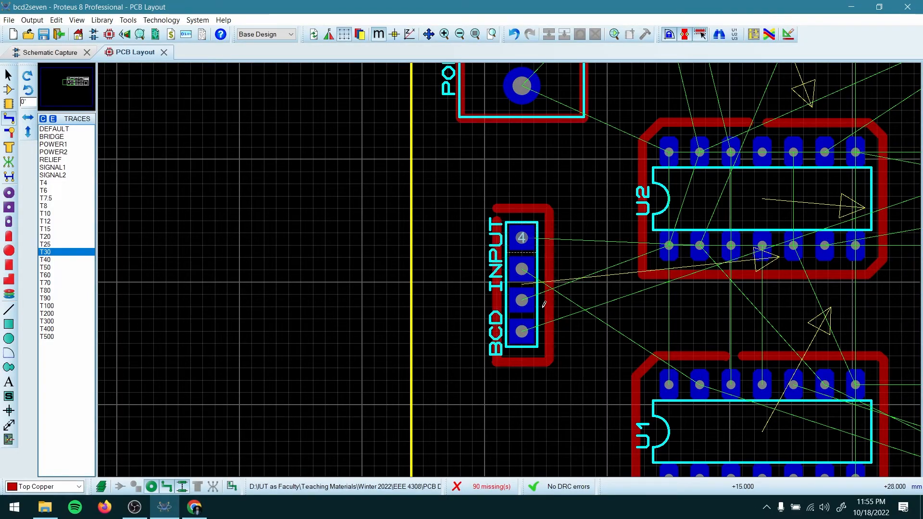
# Run the auto-router on the whole board and dismiss the design rule message.
pyautogui.scroll(-3, 543, 303)
pyautogui.scroll(1, 513, 266)
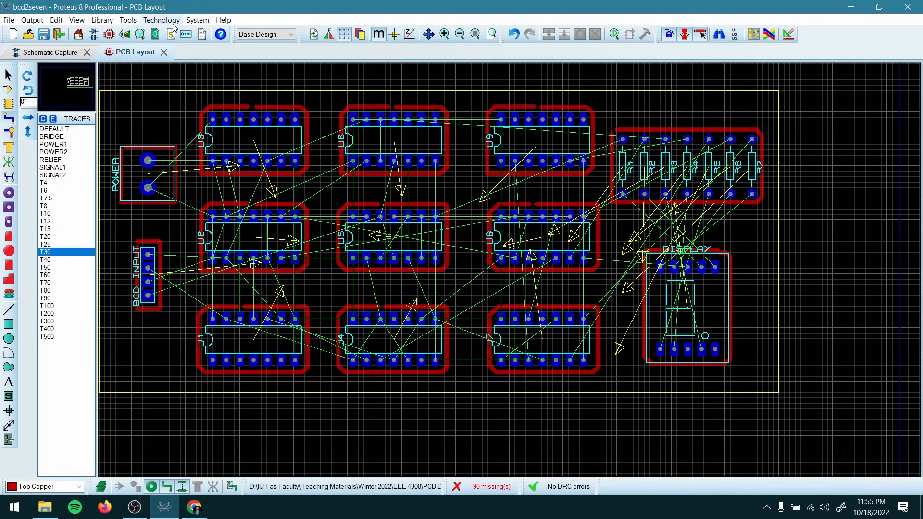
pyautogui.click(127, 20)
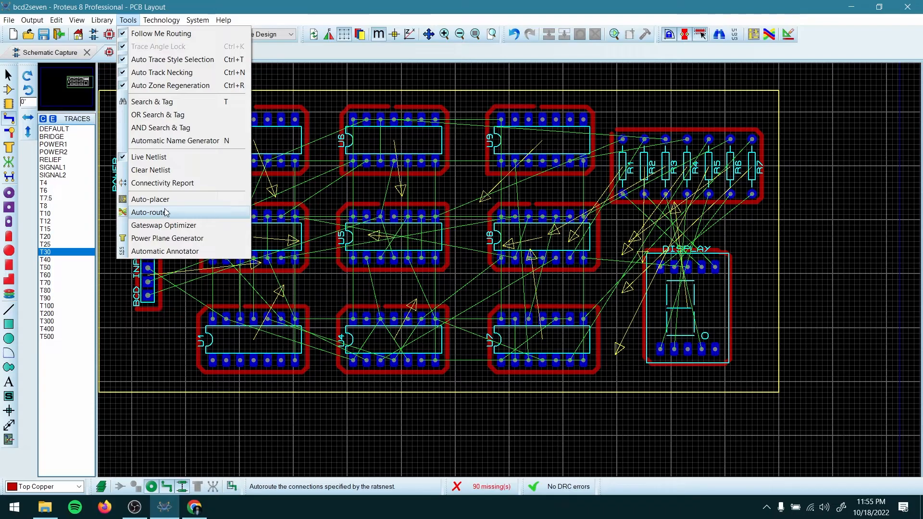
pyautogui.click(194, 214)
pyautogui.click(564, 161)
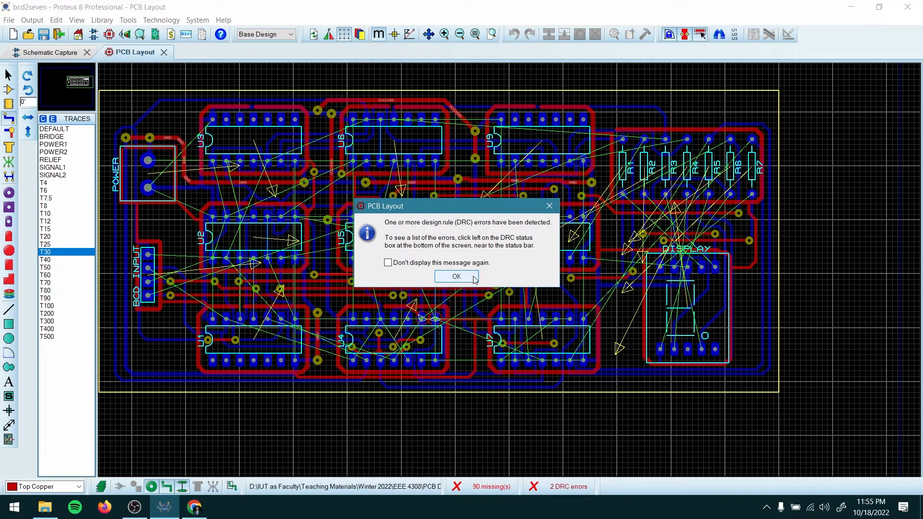
pyautogui.click(456, 277)
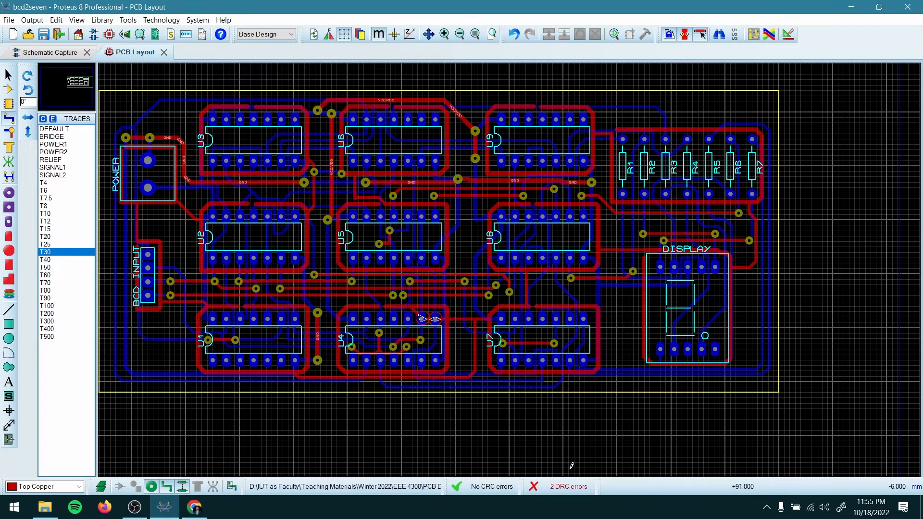
# List the design rule errors and inspect the first EDGE-TRACE violation at the pads of U4.
pyautogui.click(568, 486)
pyautogui.click(720, 359)
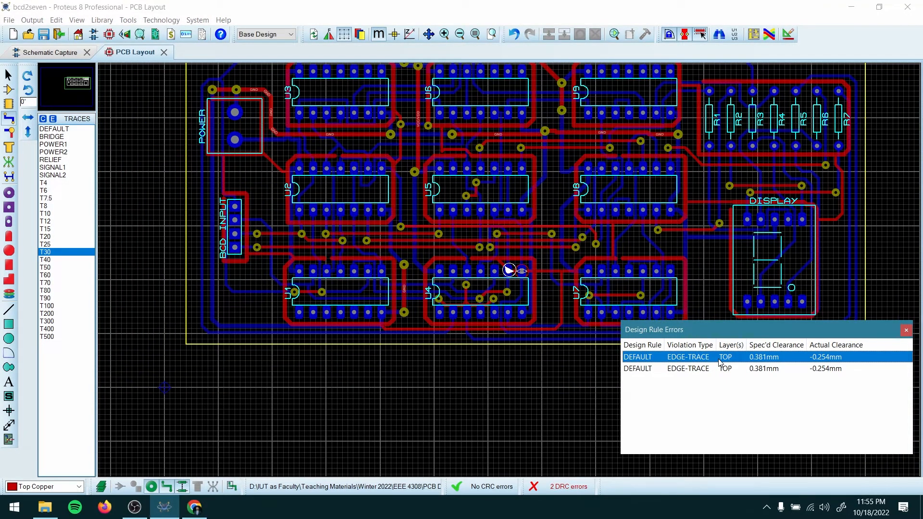
pyautogui.scroll(4, 500, 266)
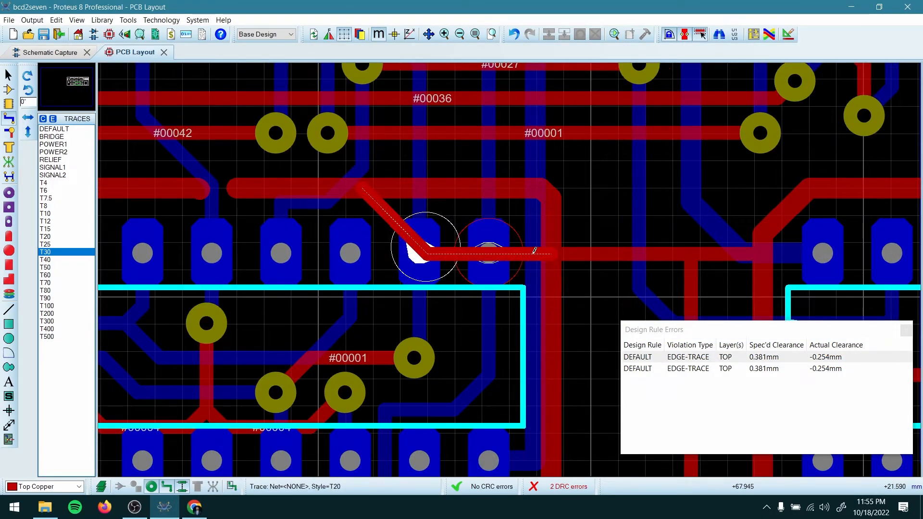
pyautogui.click(552, 251)
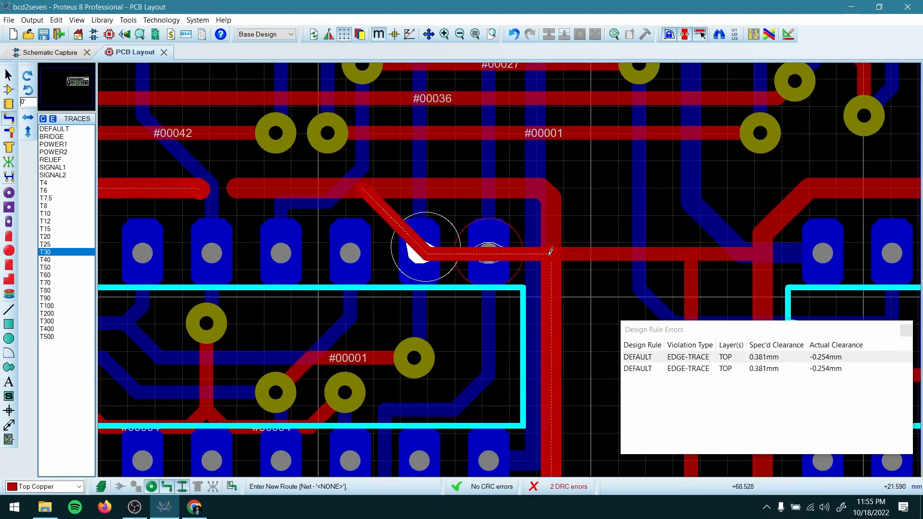
pyautogui.rightClick(551, 221)
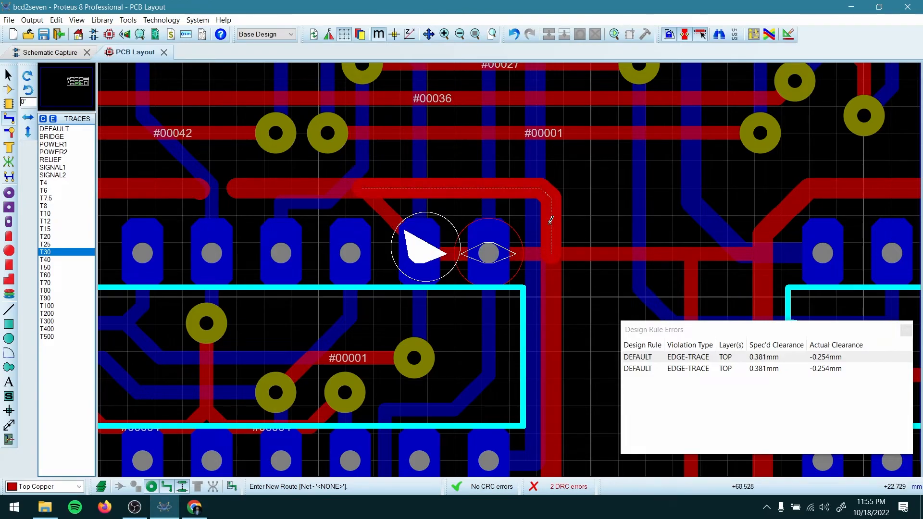
pyautogui.rightClick(552, 250)
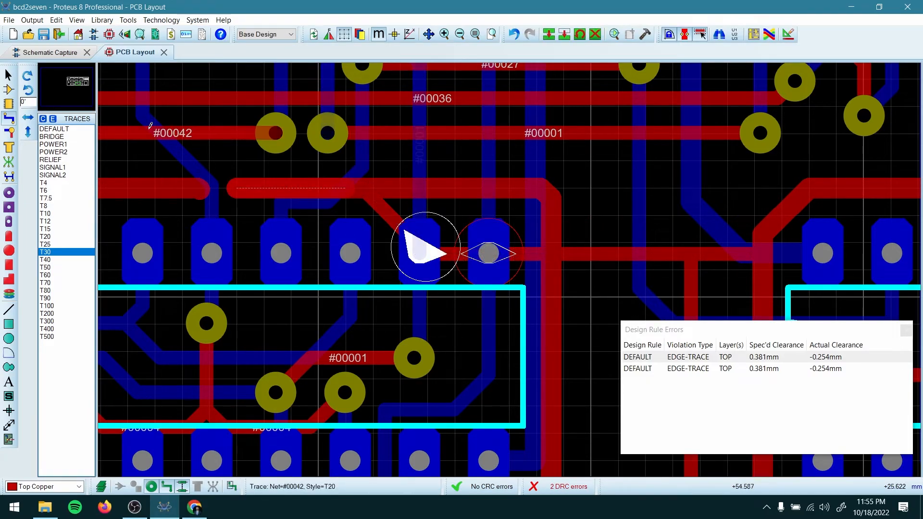
# Delete the Top Copper traces enclosing U4, including the segment crossing its pads, and close the design rule error list.
pyautogui.click(8, 75)
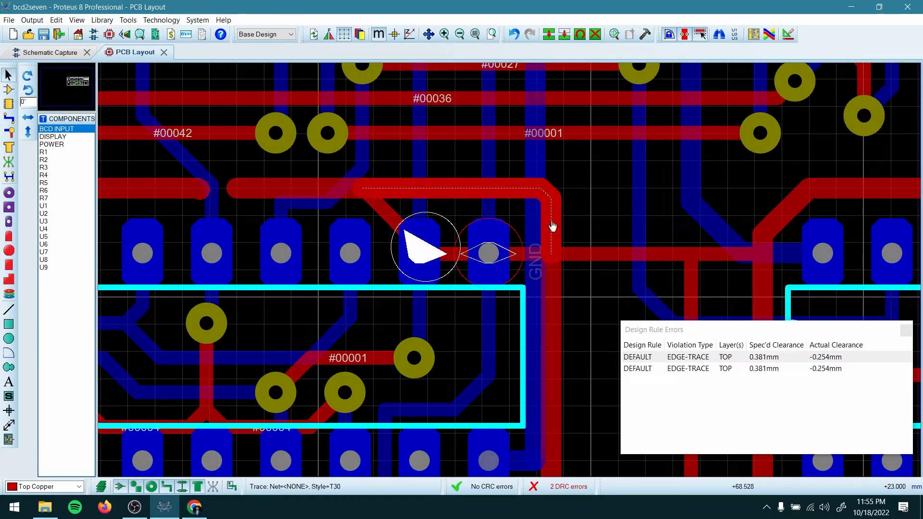
pyautogui.click(551, 220)
pyautogui.press('Delete')
pyautogui.click(550, 256)
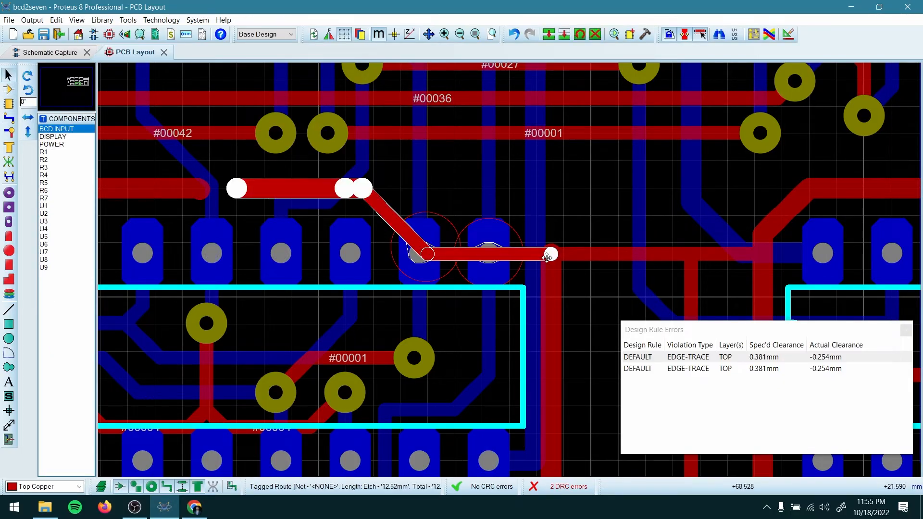
pyautogui.press('Delete')
pyautogui.click(550, 297)
pyautogui.press('Delete')
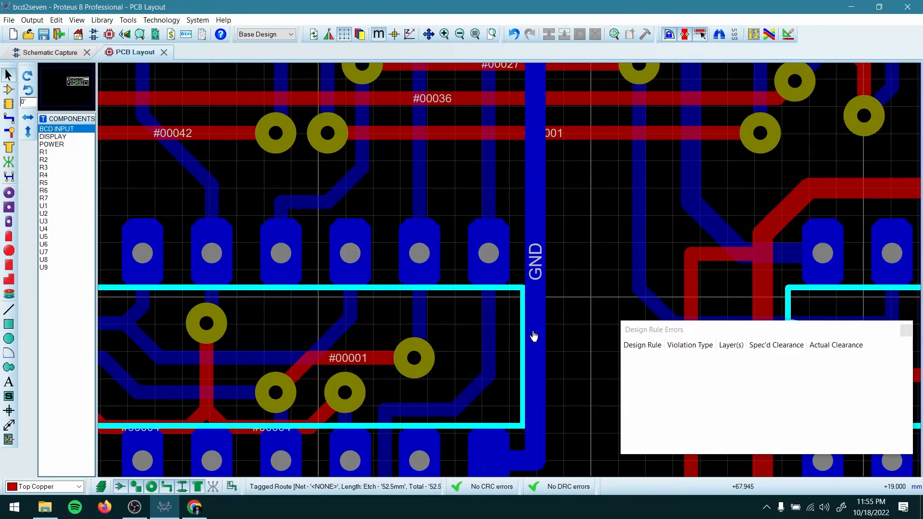
pyautogui.scroll(-3, 533, 336)
pyautogui.scroll(1, 393, 225)
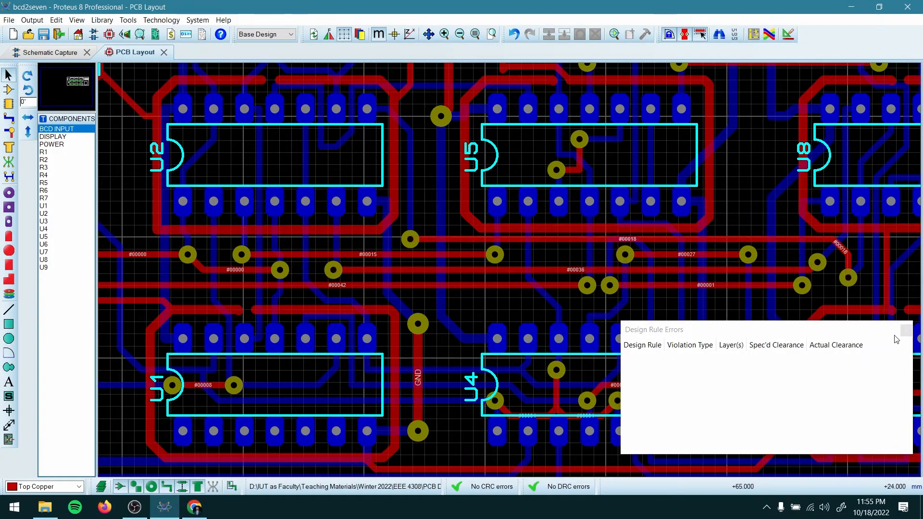
pyautogui.click(906, 330)
# Delete both parts of the Top Copper trace enclosing U7.
pyautogui.scroll(-1, 754, 357)
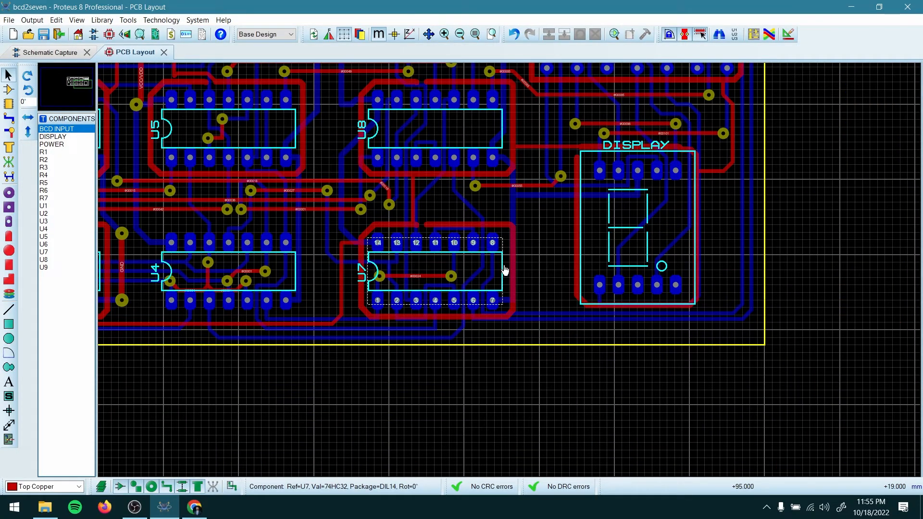
pyautogui.click(514, 231)
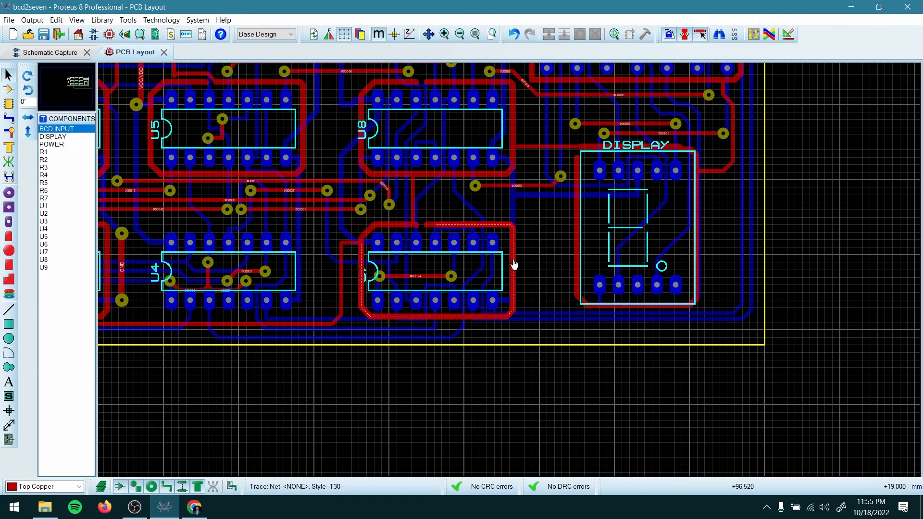
pyautogui.press('Delete')
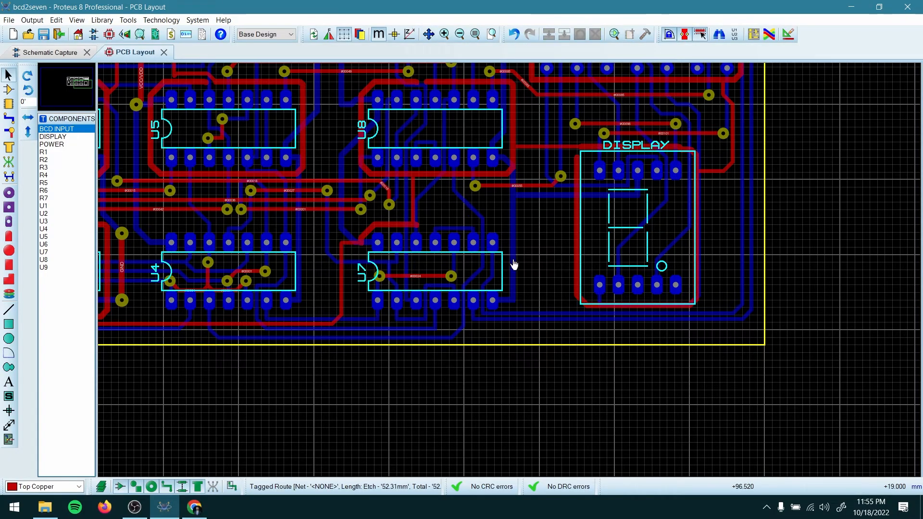
pyautogui.click(387, 224)
pyautogui.press('Delete')
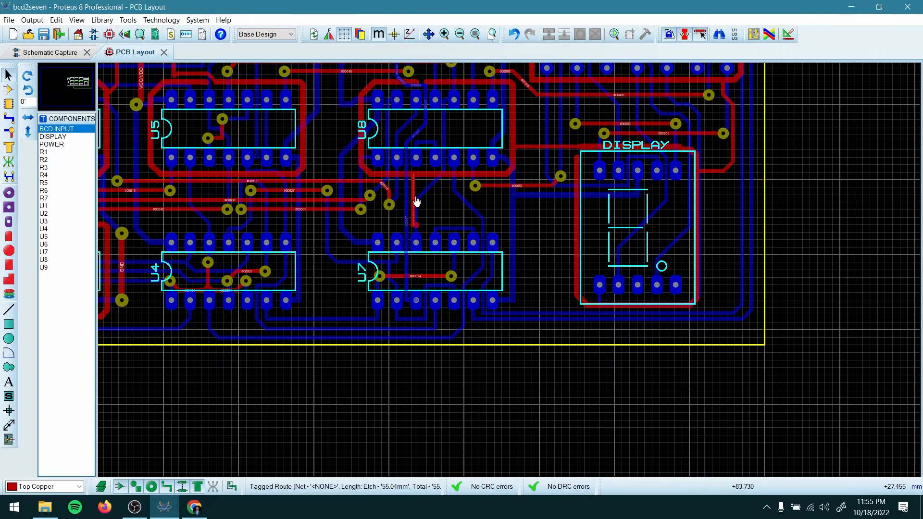
# Delete the Top Copper traces enclosing U8 and the DISPLAY.
pyautogui.click(452, 179)
pyautogui.press('Delete')
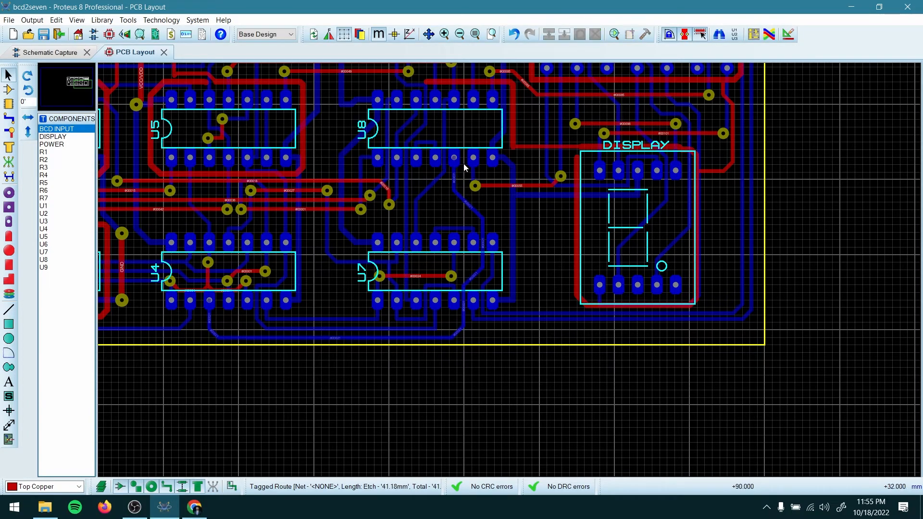
pyautogui.click(514, 118)
pyautogui.press('Delete')
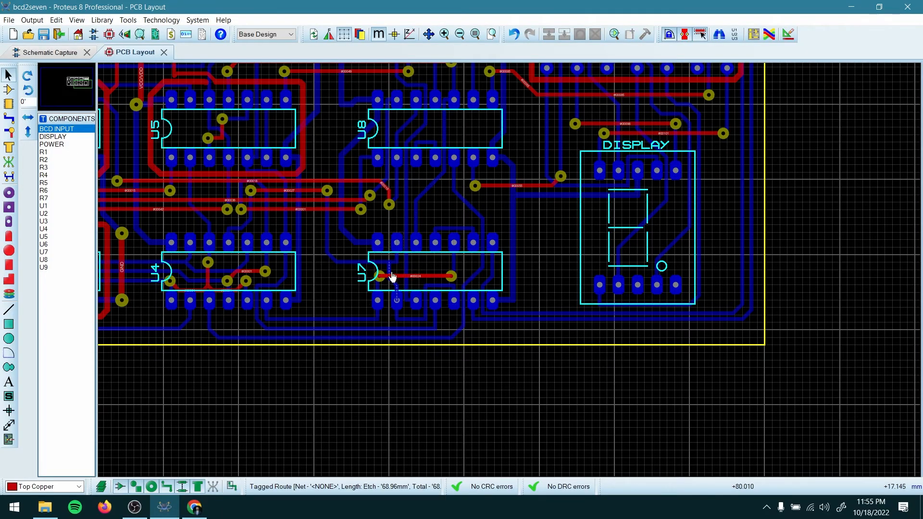
# Delete the Top Copper traces enclosing U5 and U6.
pyautogui.press('F7')
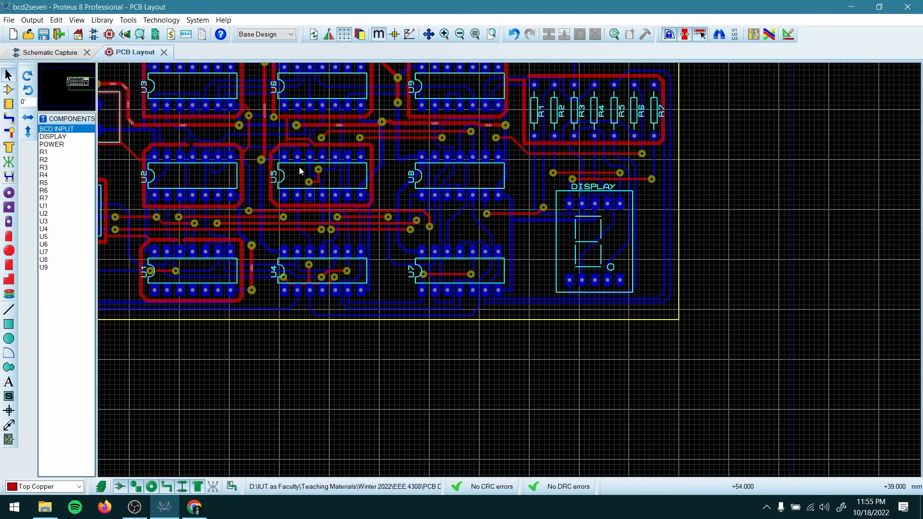
pyautogui.press('F6')
pyautogui.click(617, 318)
pyautogui.press('Delete')
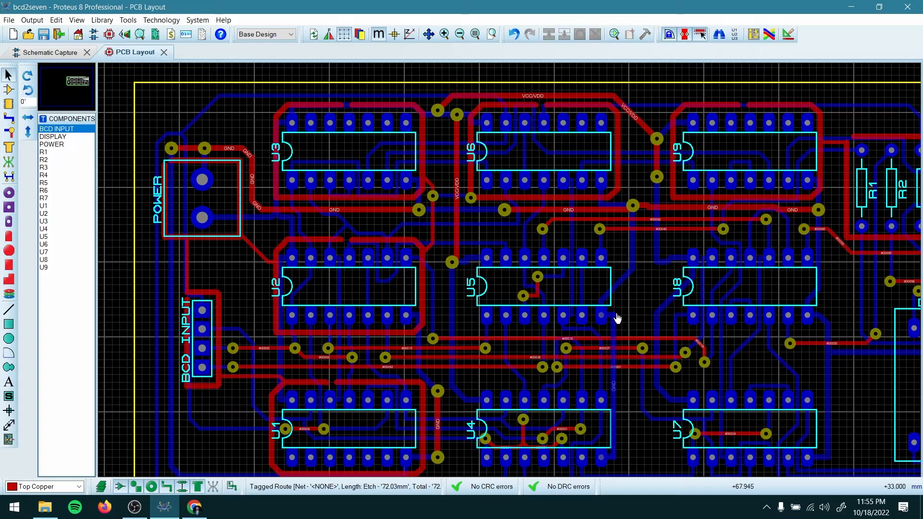
pyautogui.click(594, 198)
pyautogui.press('Delete')
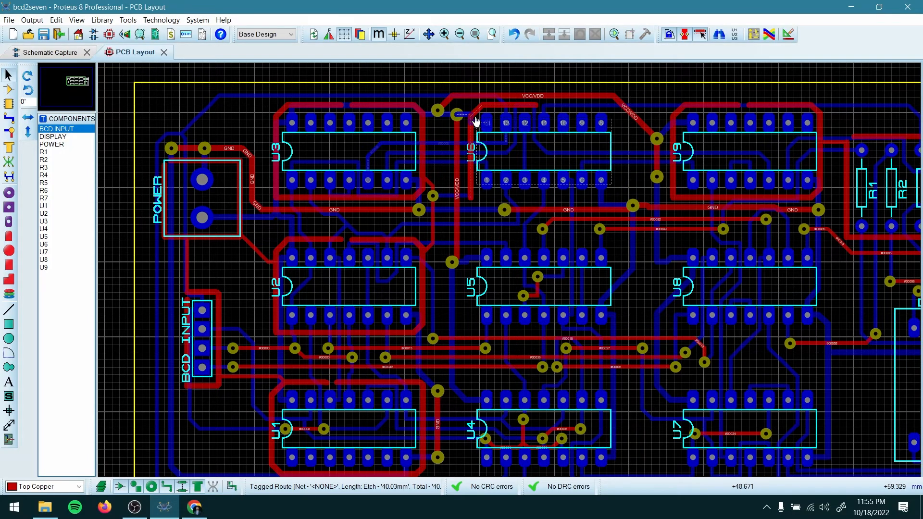
pyautogui.click(471, 121)
pyautogui.press('Delete')
# Delete both parts of the Top Copper trace enclosing U3.
pyautogui.click(421, 123)
pyautogui.press('Delete')
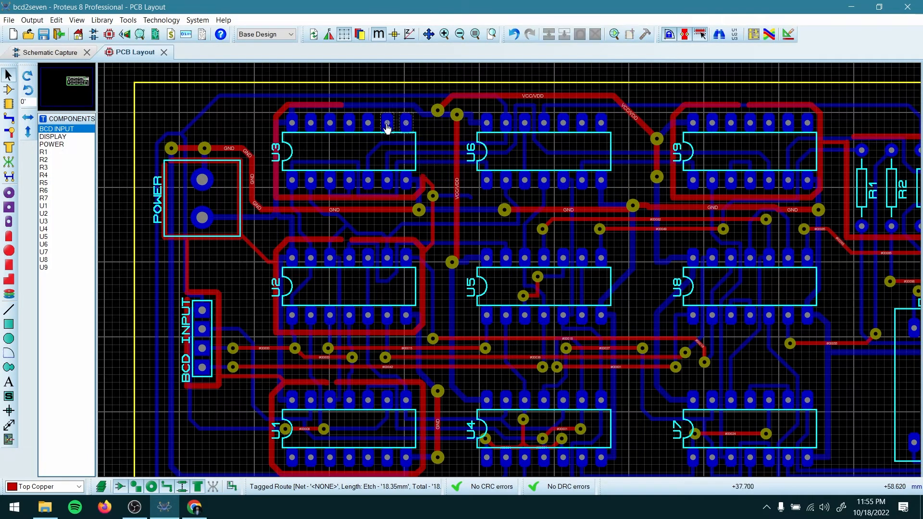
pyautogui.click(326, 110)
pyautogui.press('Delete')
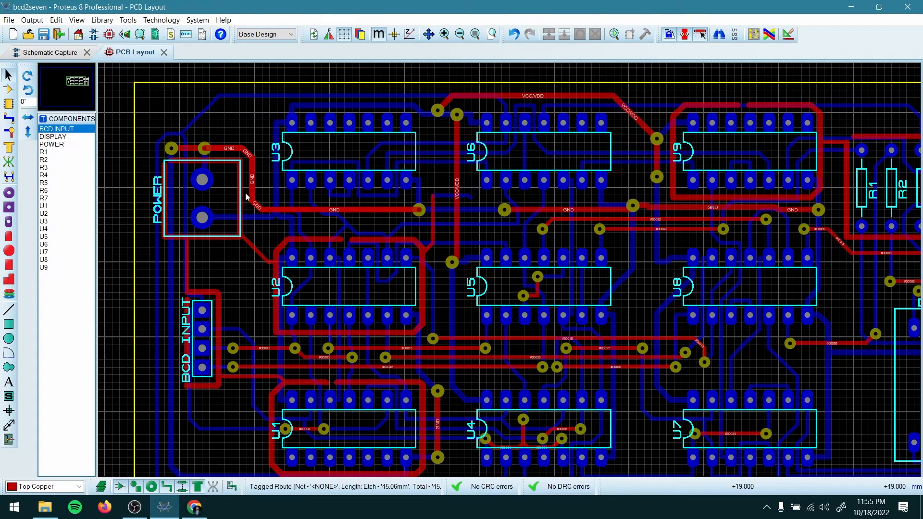
# Delete the Top Copper traces enclosing the POWER and BCD INPUT connectors.
pyautogui.click(212, 239)
pyautogui.press('Delete')
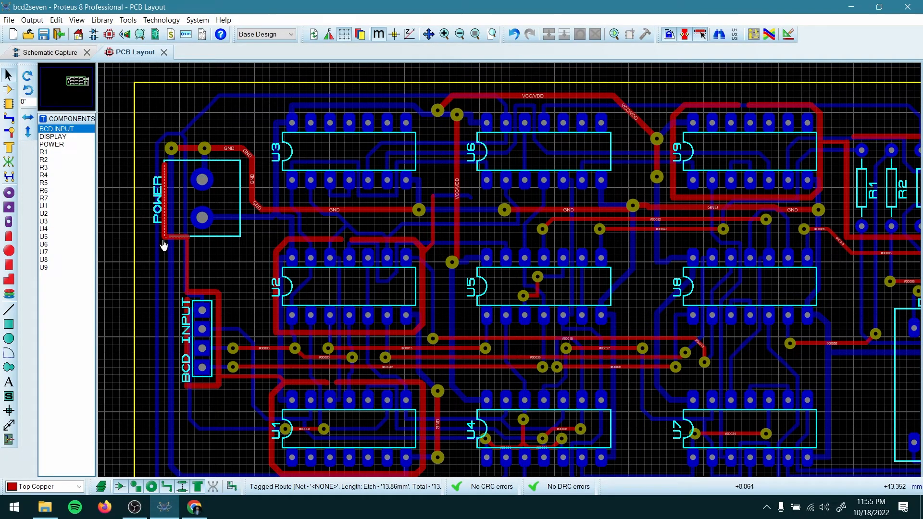
pyautogui.click(192, 298)
pyautogui.press('Delete')
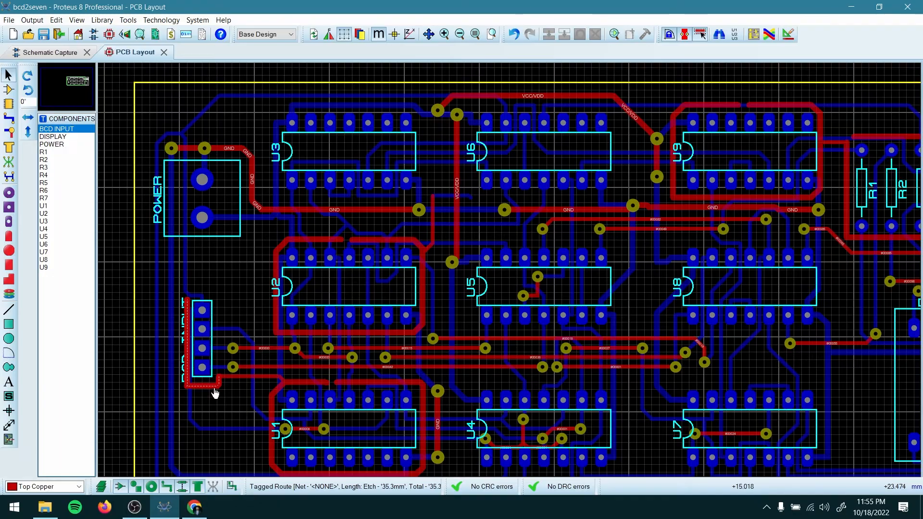
pyautogui.click(218, 384)
pyautogui.press('Delete')
# Delete the Top Copper traces enclosing U1 and U2, including the leftover trace around BCD INPUT.
pyautogui.click(270, 390)
pyautogui.press('Delete')
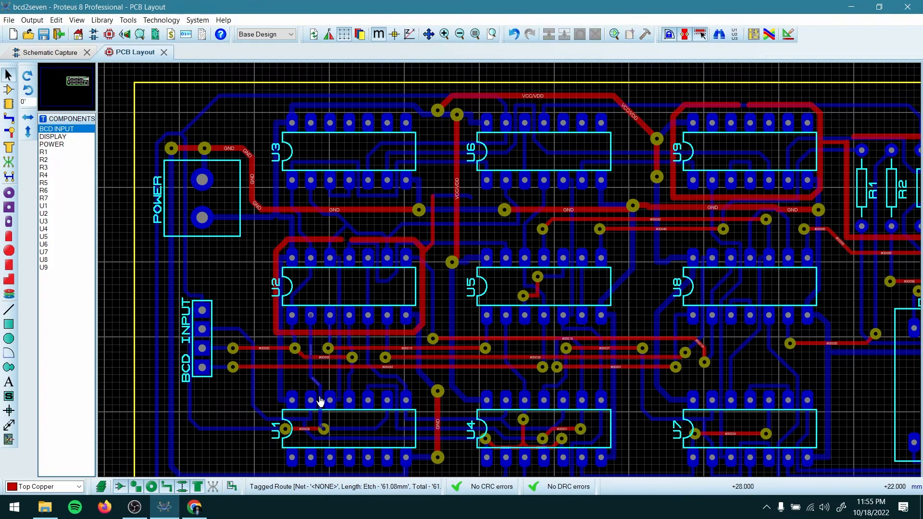
pyautogui.click(419, 323)
pyautogui.click(419, 321)
pyautogui.press('Delete')
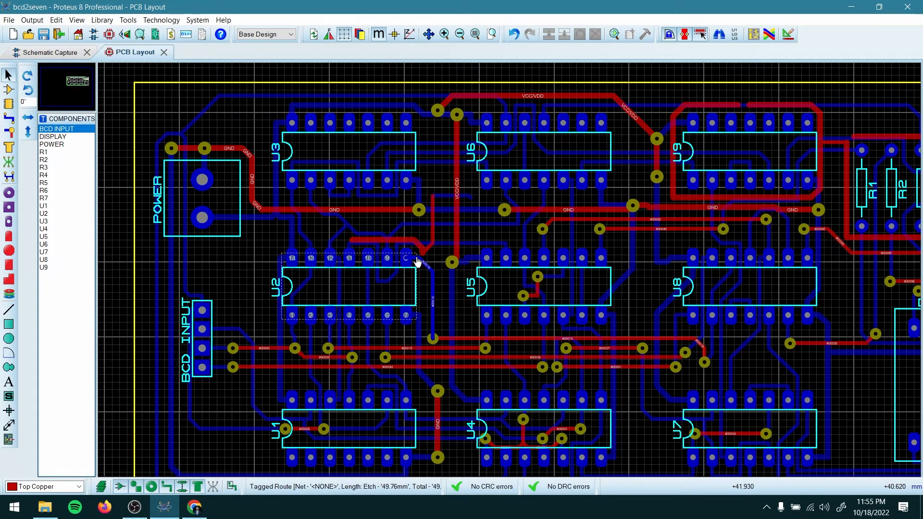
pyautogui.click(428, 246)
pyautogui.press('Delete')
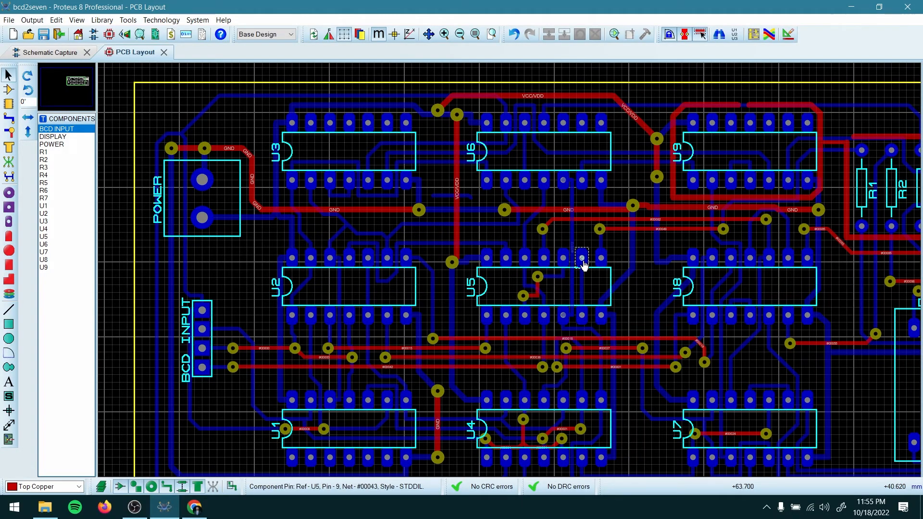
# Delete the Top Copper traces enclosing U9 and resistors R1 to R7.
pyautogui.click(656, 176)
pyautogui.scroll(-2, 659, 266)
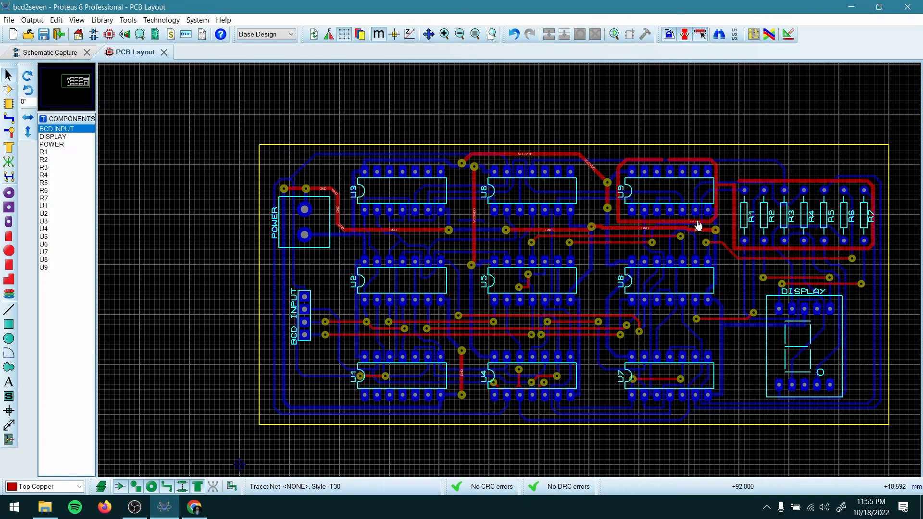
pyautogui.rightClick(717, 176)
pyautogui.rightClick(716, 176)
pyautogui.rightClick(734, 218)
pyautogui.rightClick(734, 218)
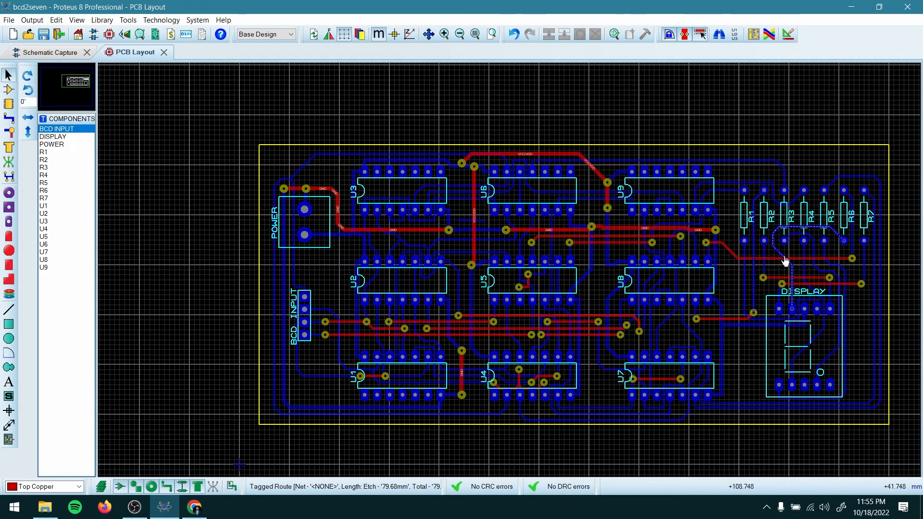
# Look over the cleaned-up layout, then open its 3D view and examine the populated board from U1 across to the display.
pyautogui.scroll(2, 714, 356)
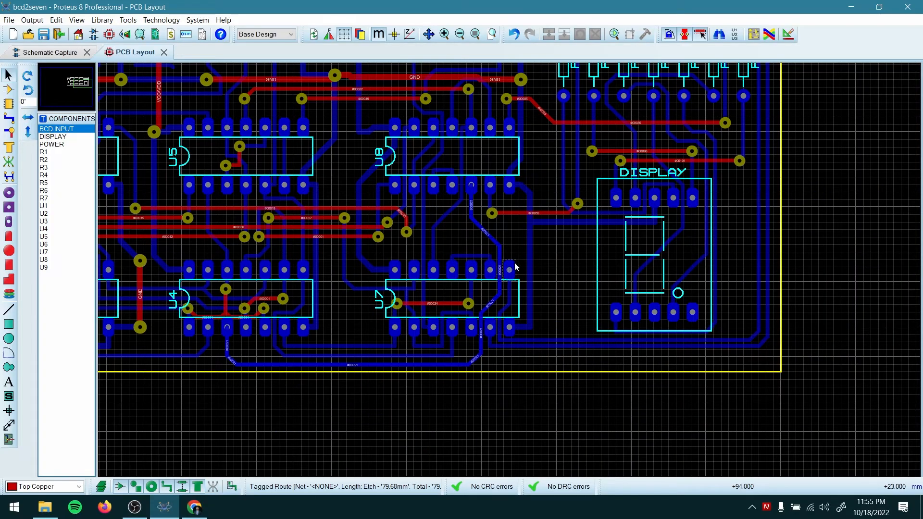
pyautogui.scroll(-1, 341, 282)
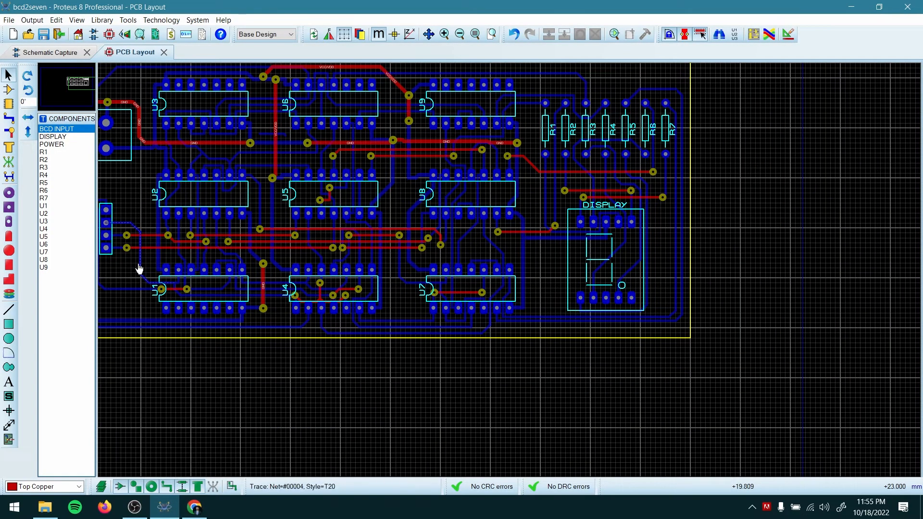
pyautogui.middleClick(569, 268)
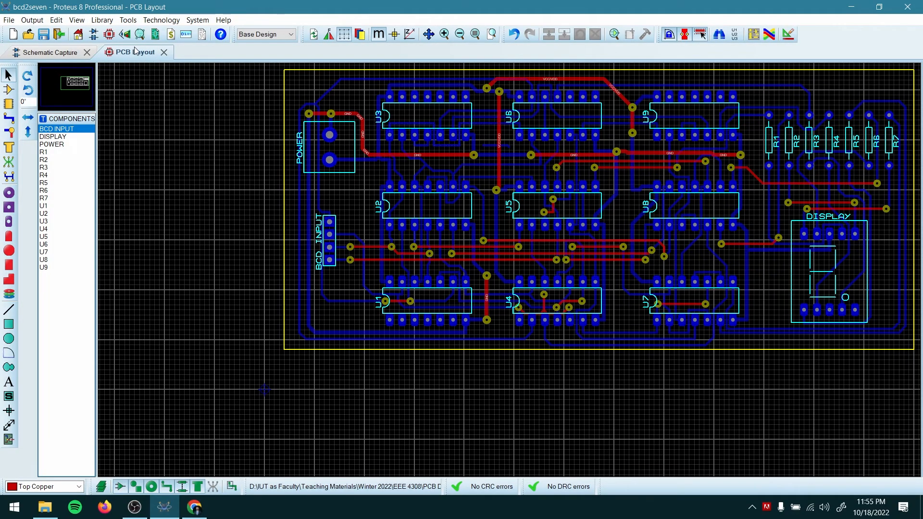
pyautogui.click(125, 34)
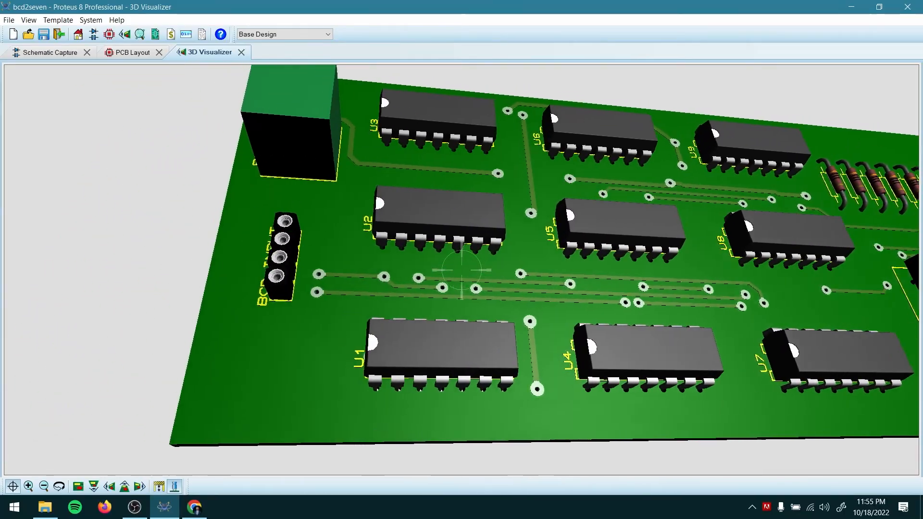
pyautogui.moveTo(461, 270); pyautogui.dragTo(360, 267)
pyautogui.rightClick(462, 270)
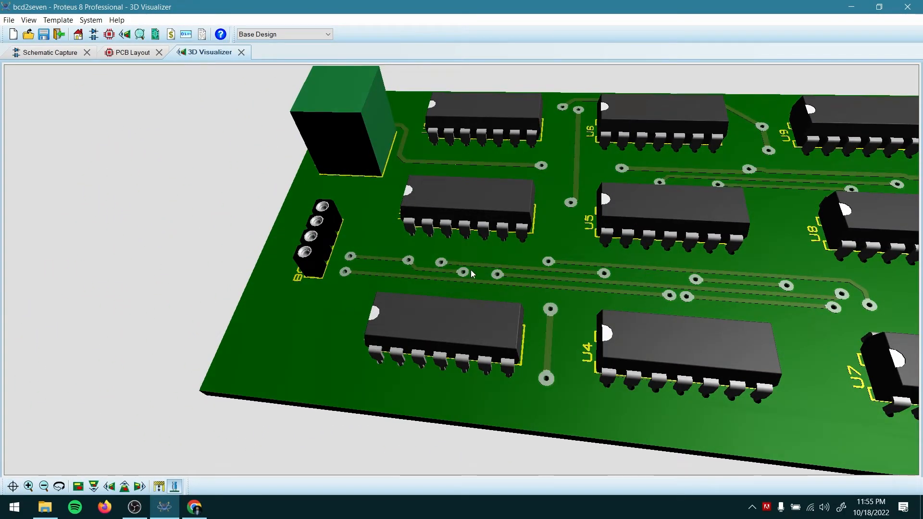
pyautogui.scroll(2, 585, 276)
pyautogui.scroll(-5, 585, 276)
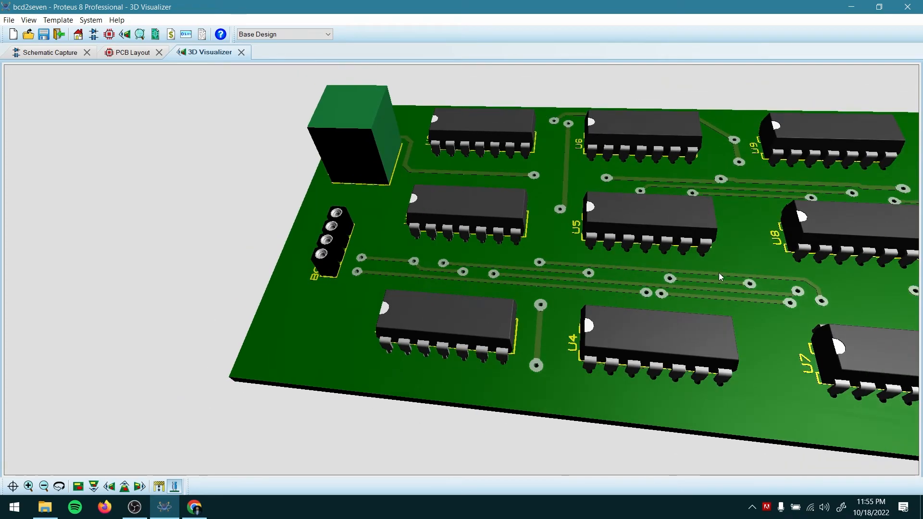
pyautogui.click(719, 272)
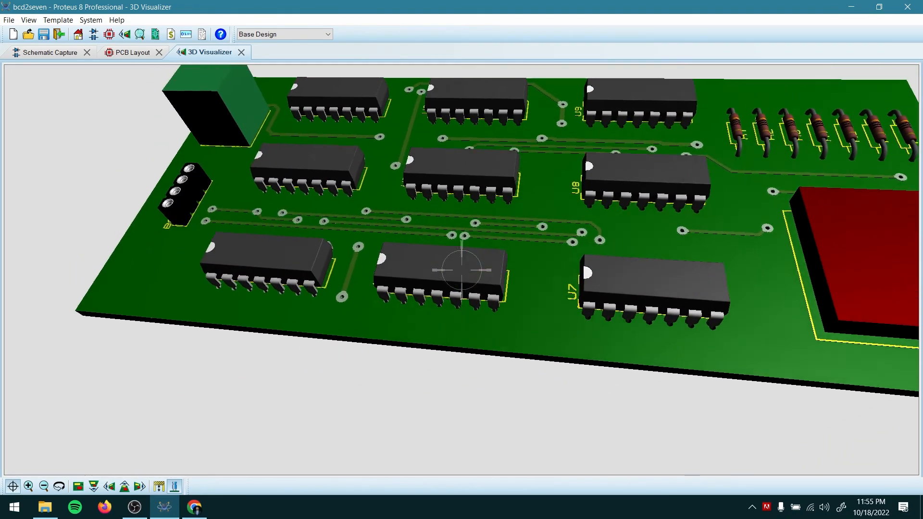
pyautogui.rightClick(461, 278)
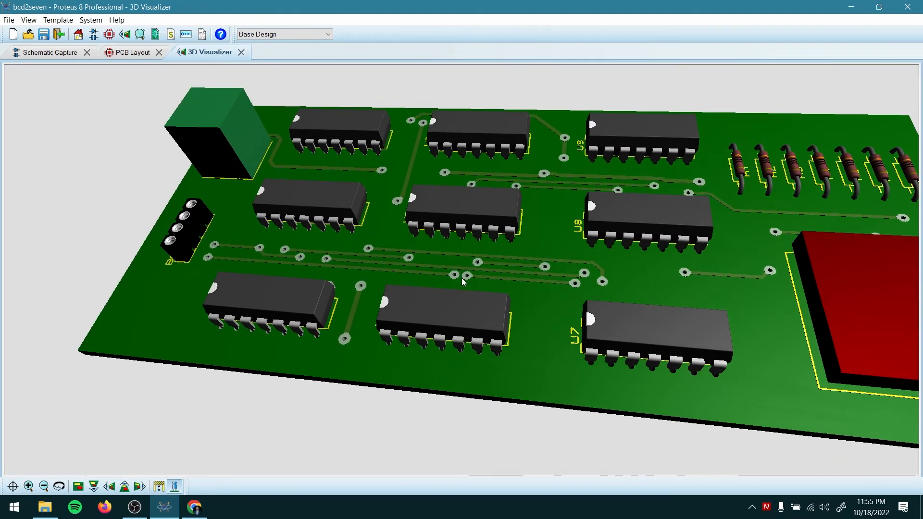
# Hide the components in the 3D view, inspect the bare board from above and close the view.
pyautogui.click(175, 487)
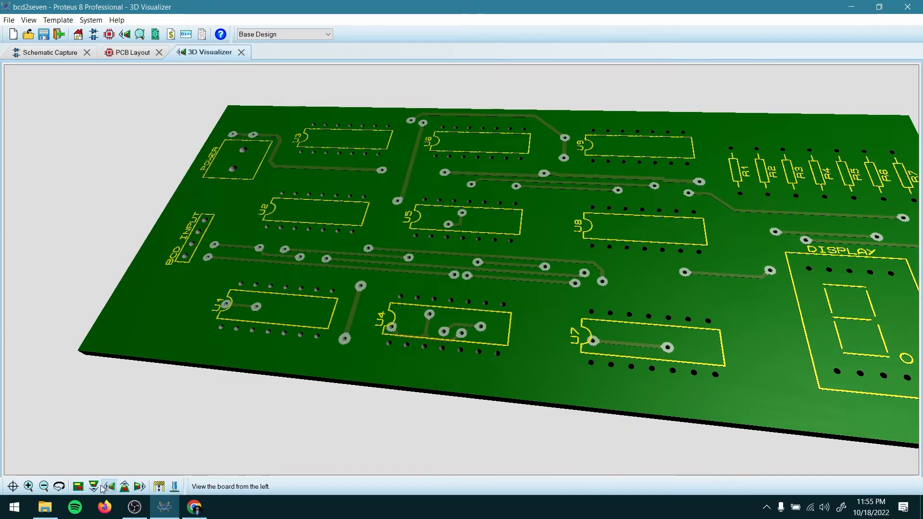
pyautogui.click(79, 486)
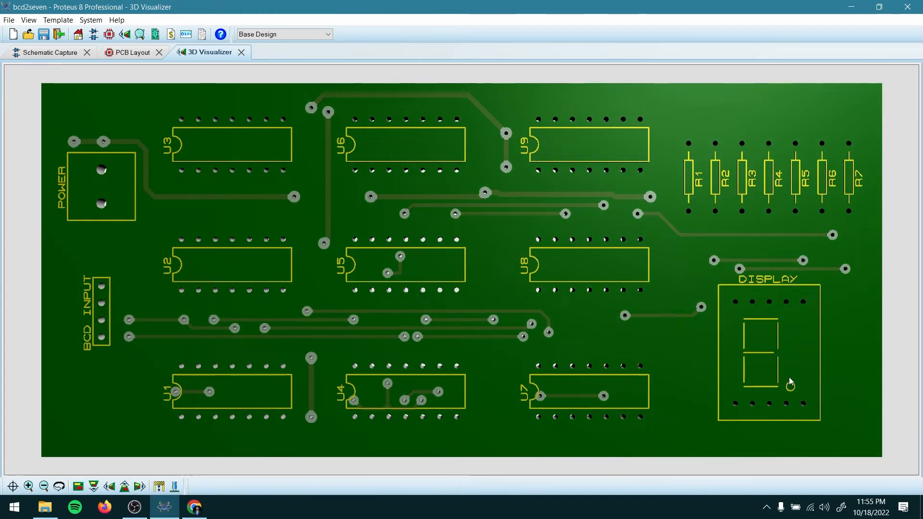
pyautogui.click(241, 52)
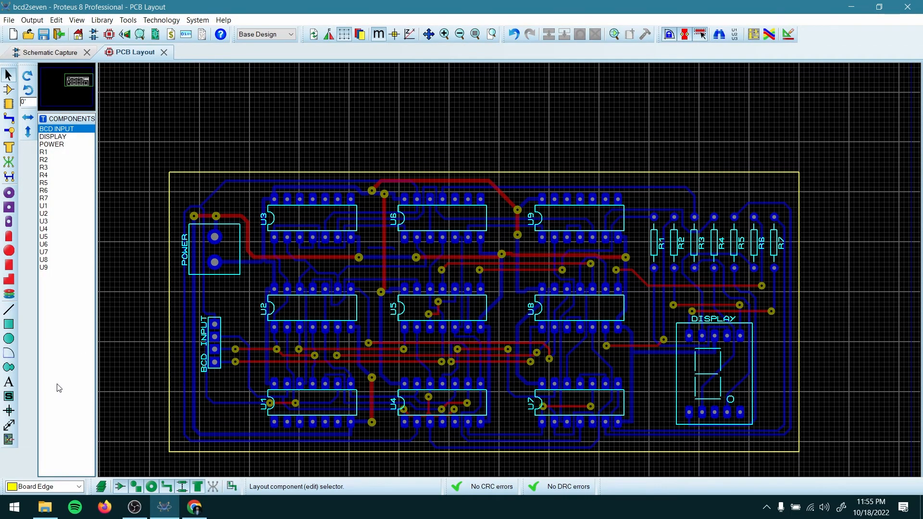
# Place the 2D graphics text "PRIME IMPLICANTS" on the Top Silk layer above the resistors.
pyautogui.click(11, 384)
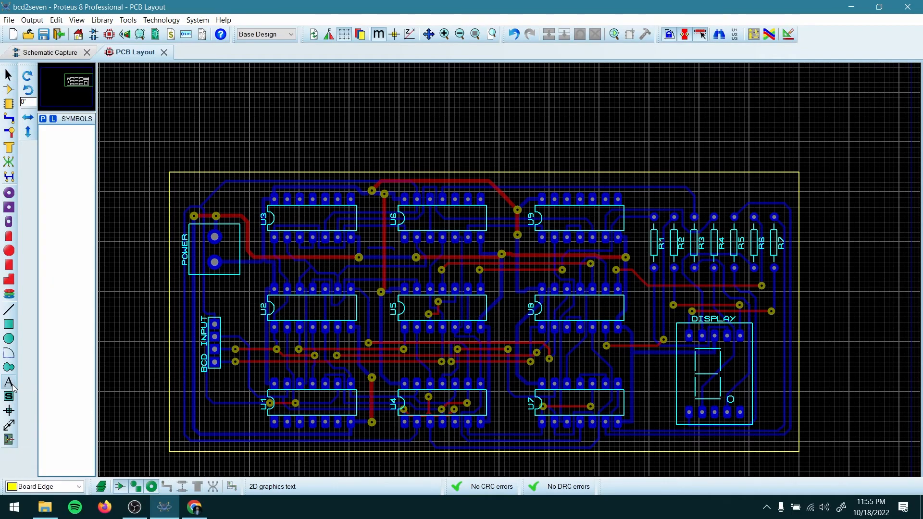
pyautogui.click(35, 488)
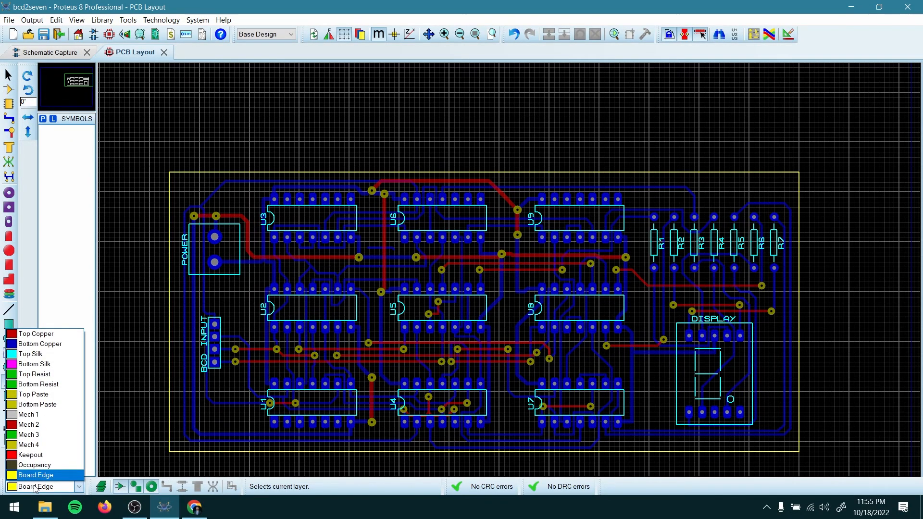
pyautogui.click(31, 354)
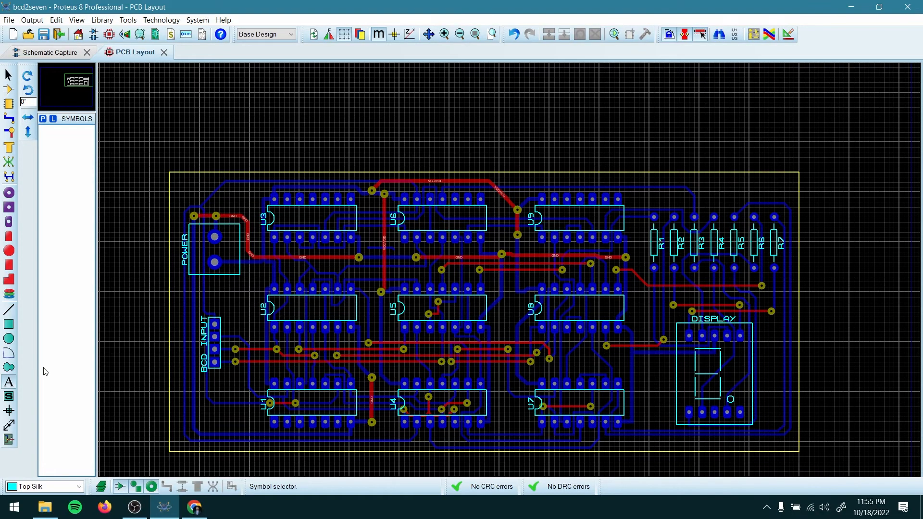
pyautogui.scroll(1, 724, 191)
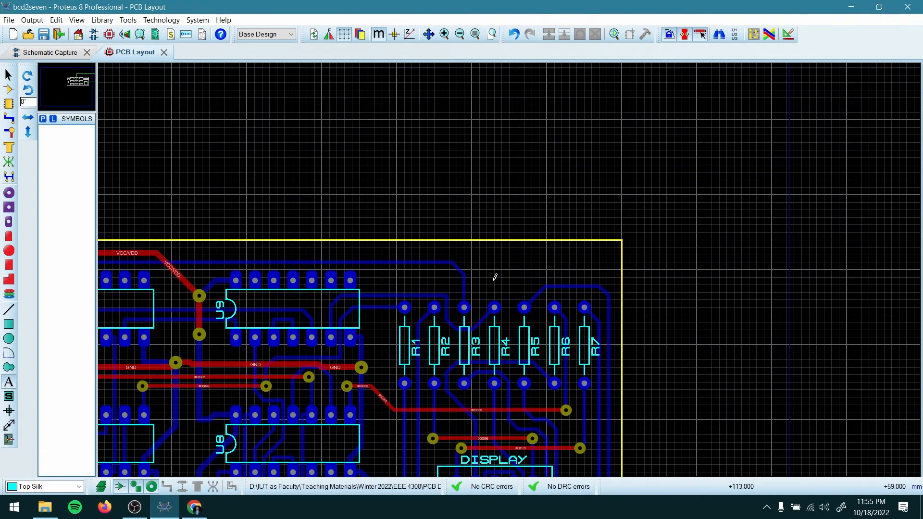
pyautogui.click(492, 265)
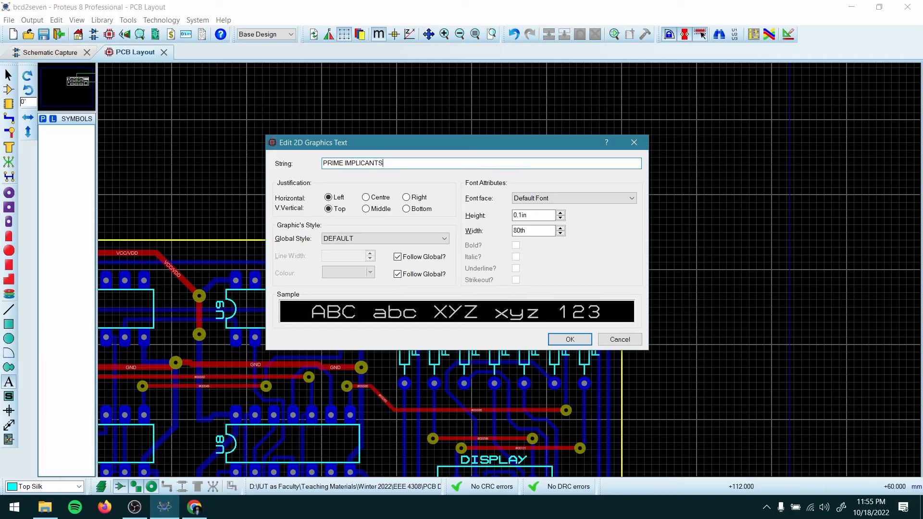
pyautogui.click(572, 341)
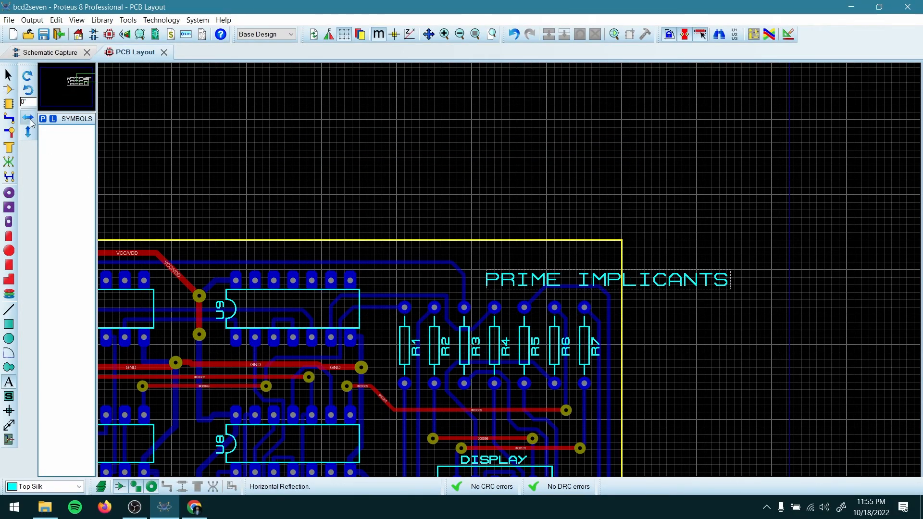
# Move the "PRIME IMPLICANTS" text fully inside the board outline, into the upper corner above resistors R1 to R7.
pyautogui.click(8, 76)
pyautogui.click(642, 278)
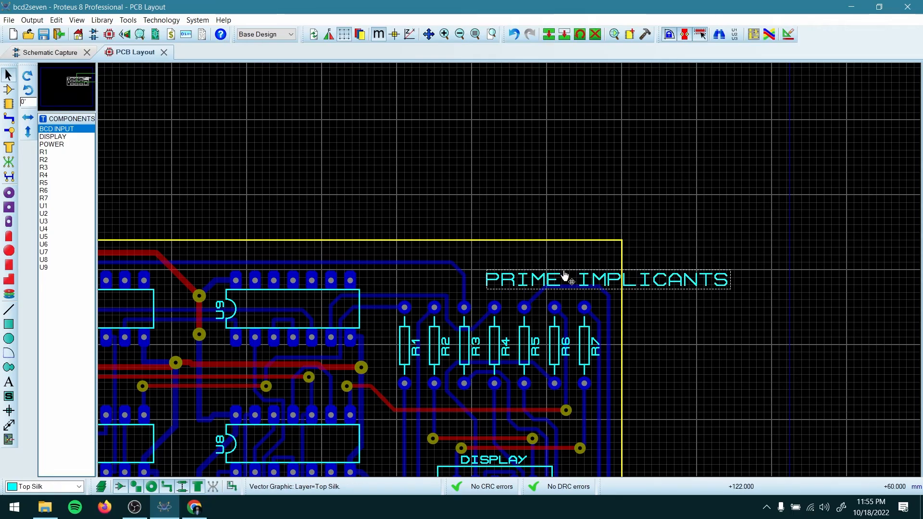
pyautogui.moveTo(590, 274); pyautogui.dragTo(471, 252)
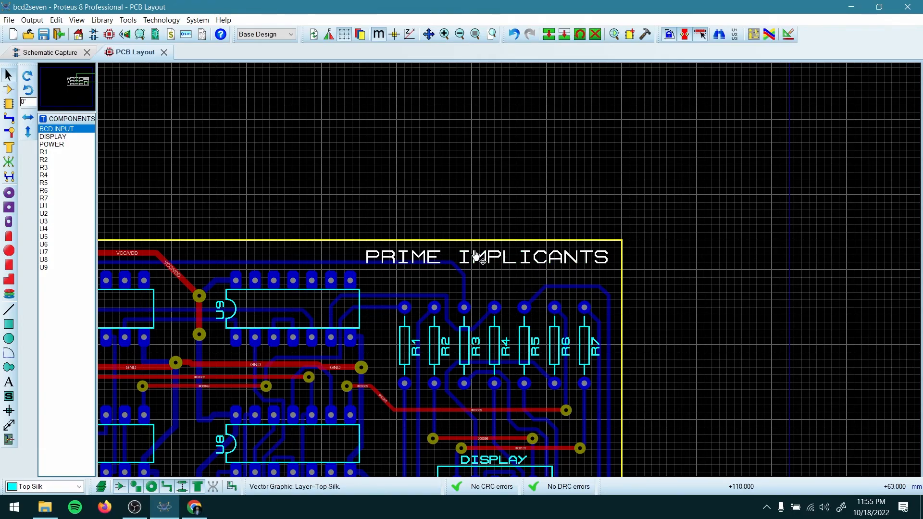
pyautogui.click(683, 257)
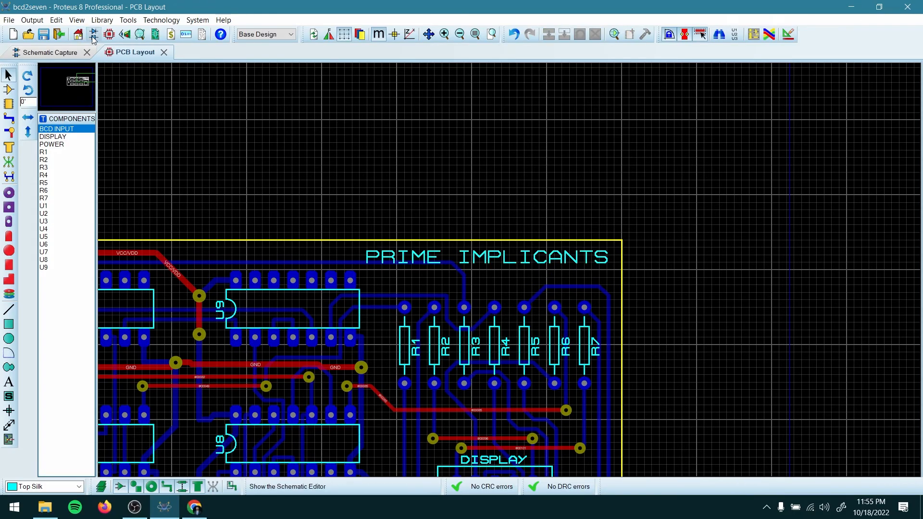
# Check the silkscreen text on the board in the 3D view from above and close the view.
pyautogui.click(125, 35)
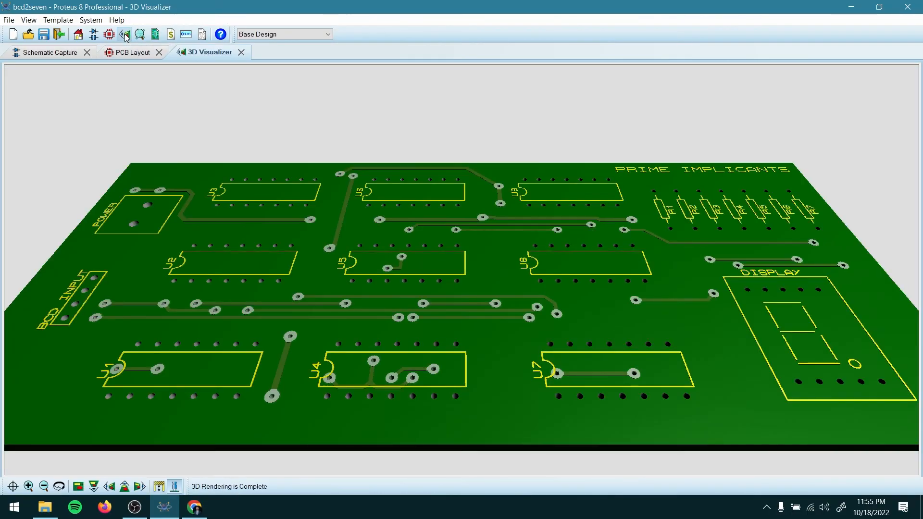
pyautogui.click(78, 486)
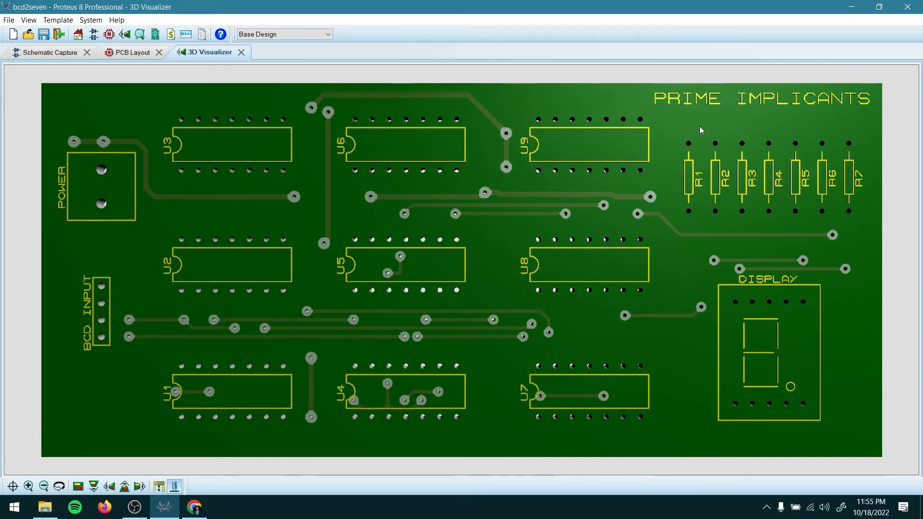
pyautogui.click(241, 53)
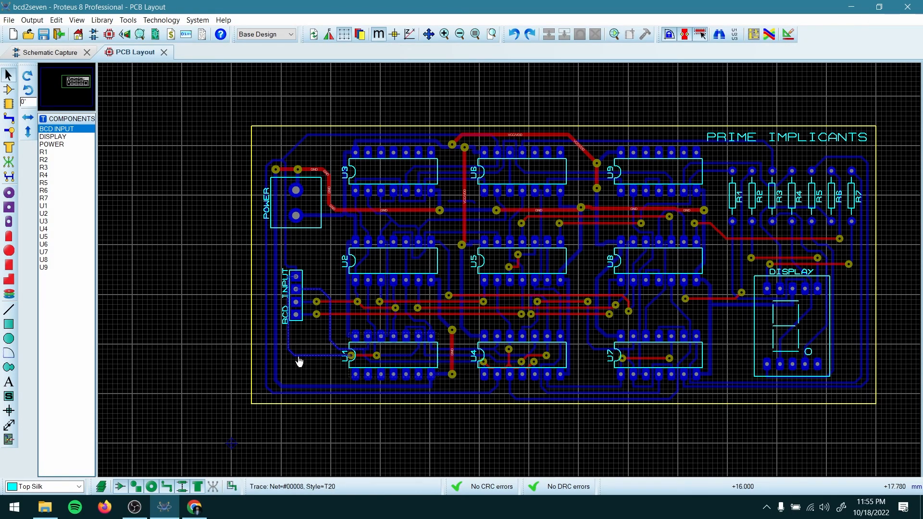
# Dimension the board's width below its lower edge and its height beside its left edge on the Board Edge layer.
pyautogui.click(9, 427)
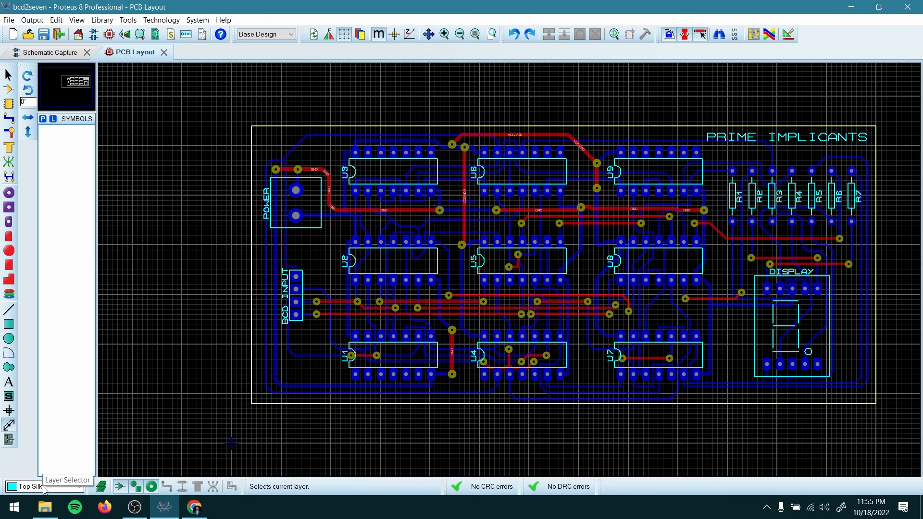
pyautogui.click(44, 488)
pyautogui.click(46, 474)
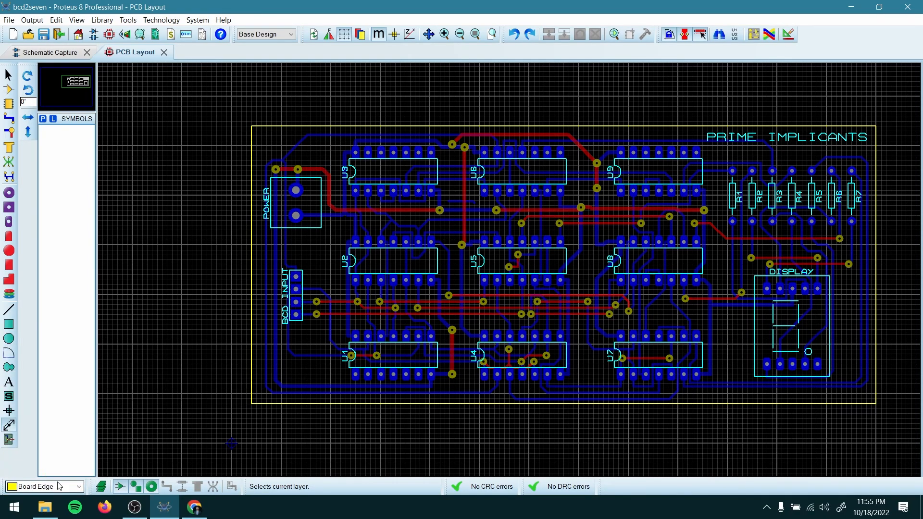
pyautogui.click(252, 412)
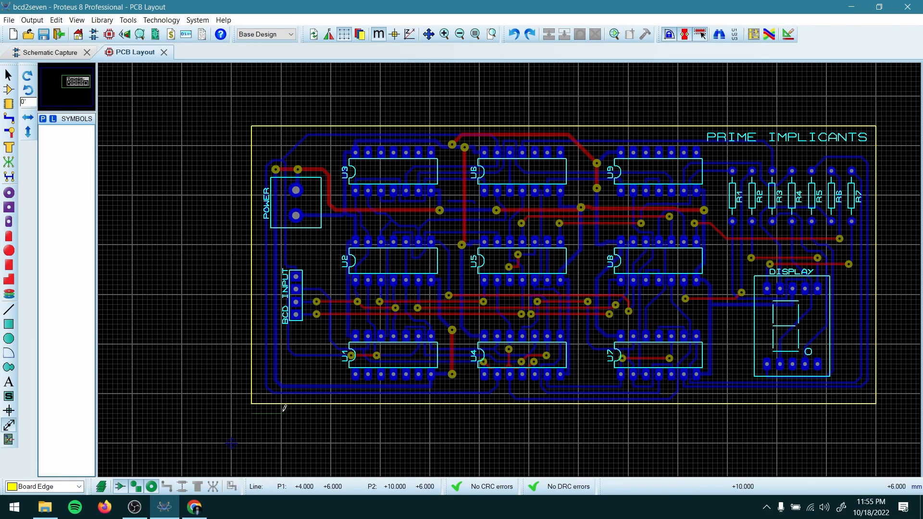
pyautogui.click(878, 410)
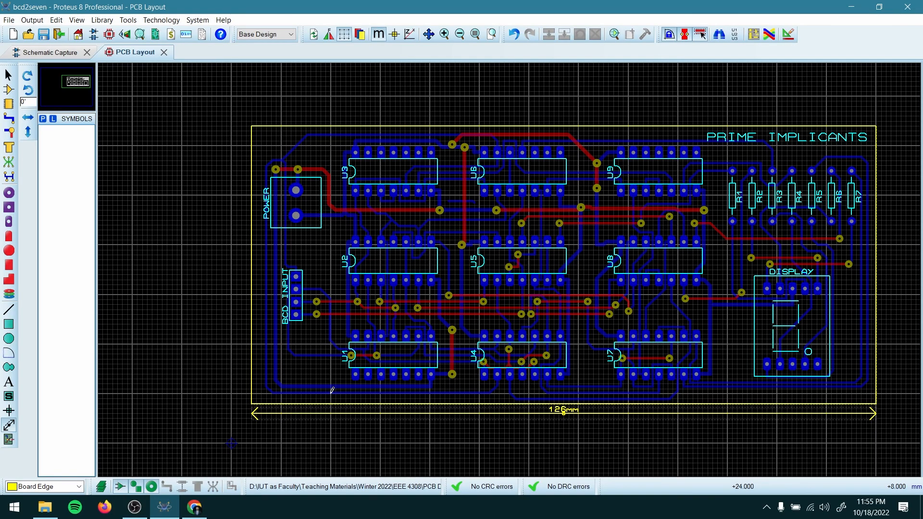
pyautogui.click(242, 124)
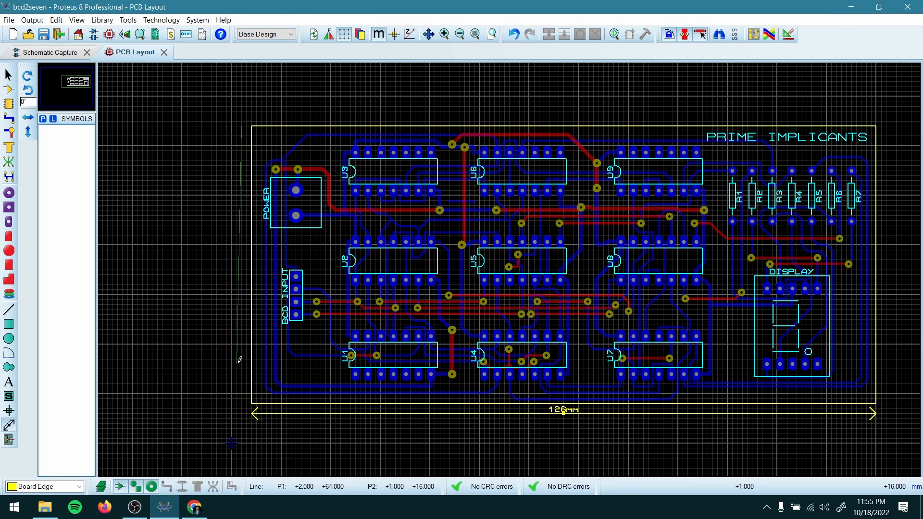
pyautogui.click(244, 399)
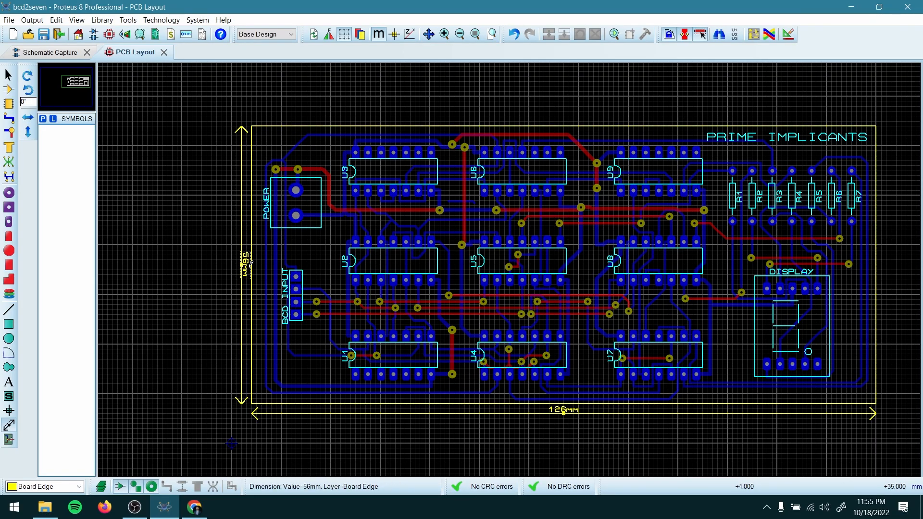